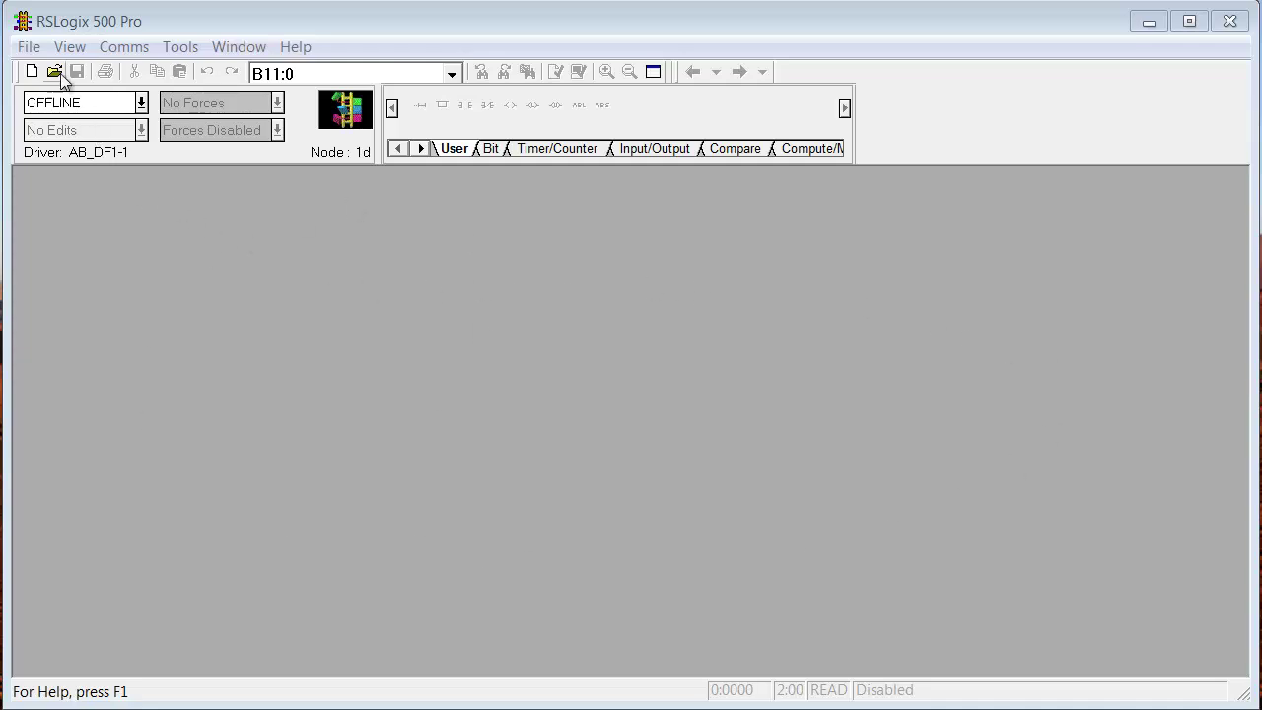
Open the File menu to begin a new project.
left_click(31, 47)
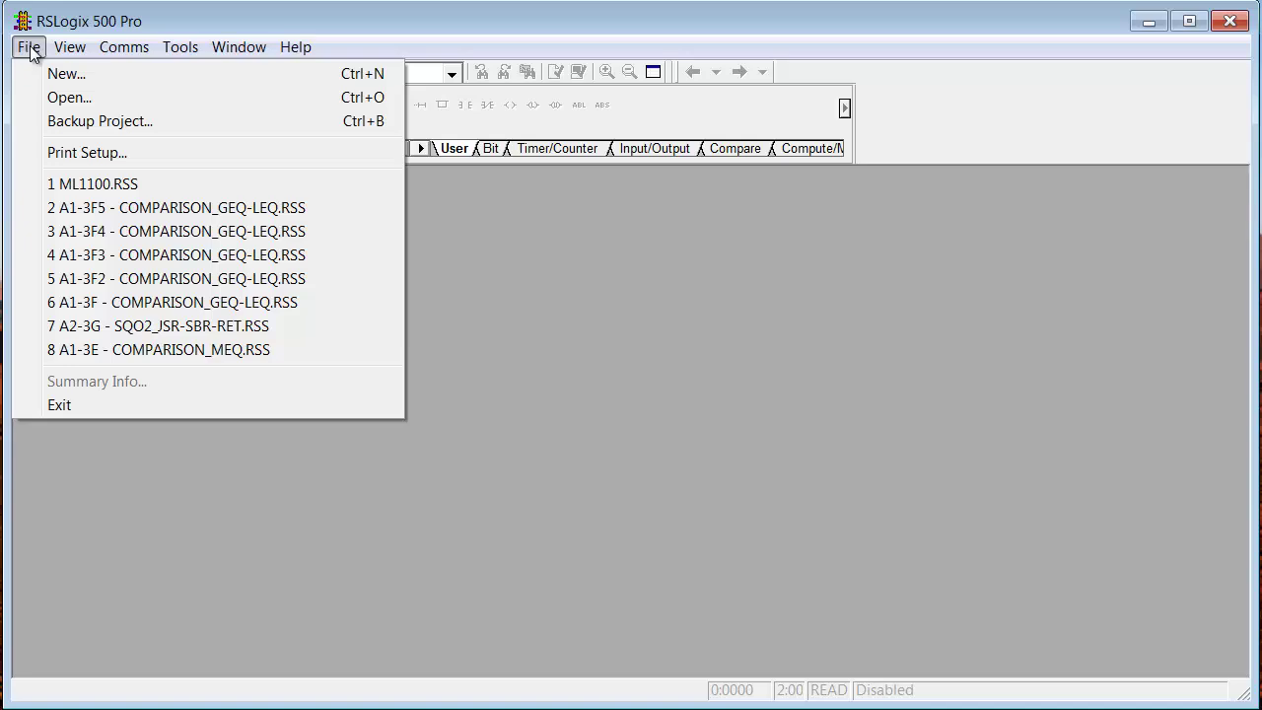
Create a new project named MYPLC for a Bul.1761 MicroLogix 1000 processor.
left_click(56, 76)
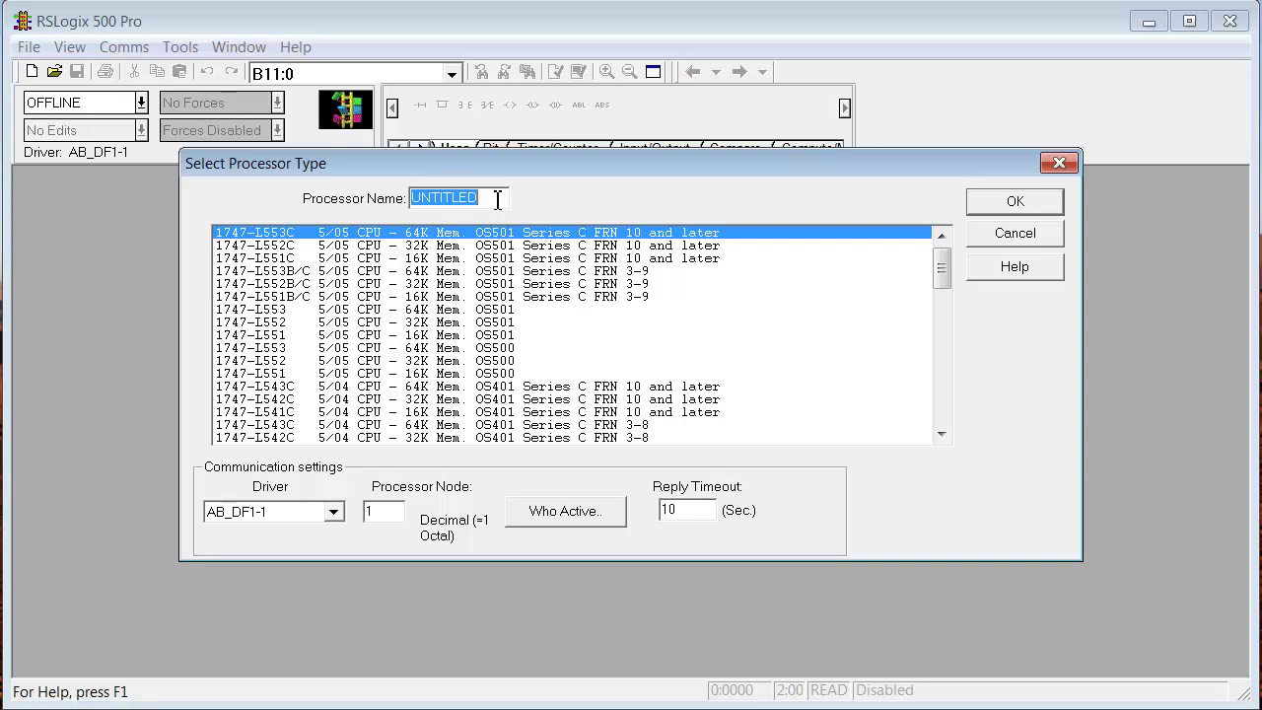
type("M")
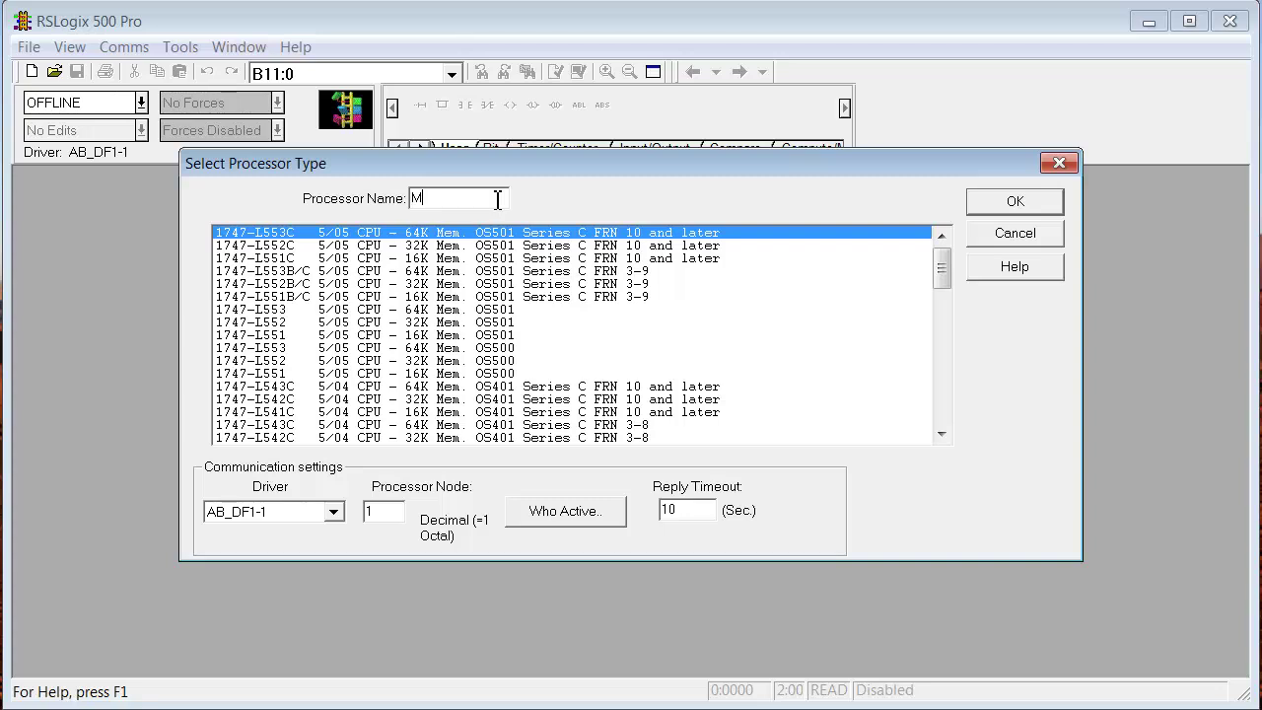
type("YPLC")
left_click(942, 411)
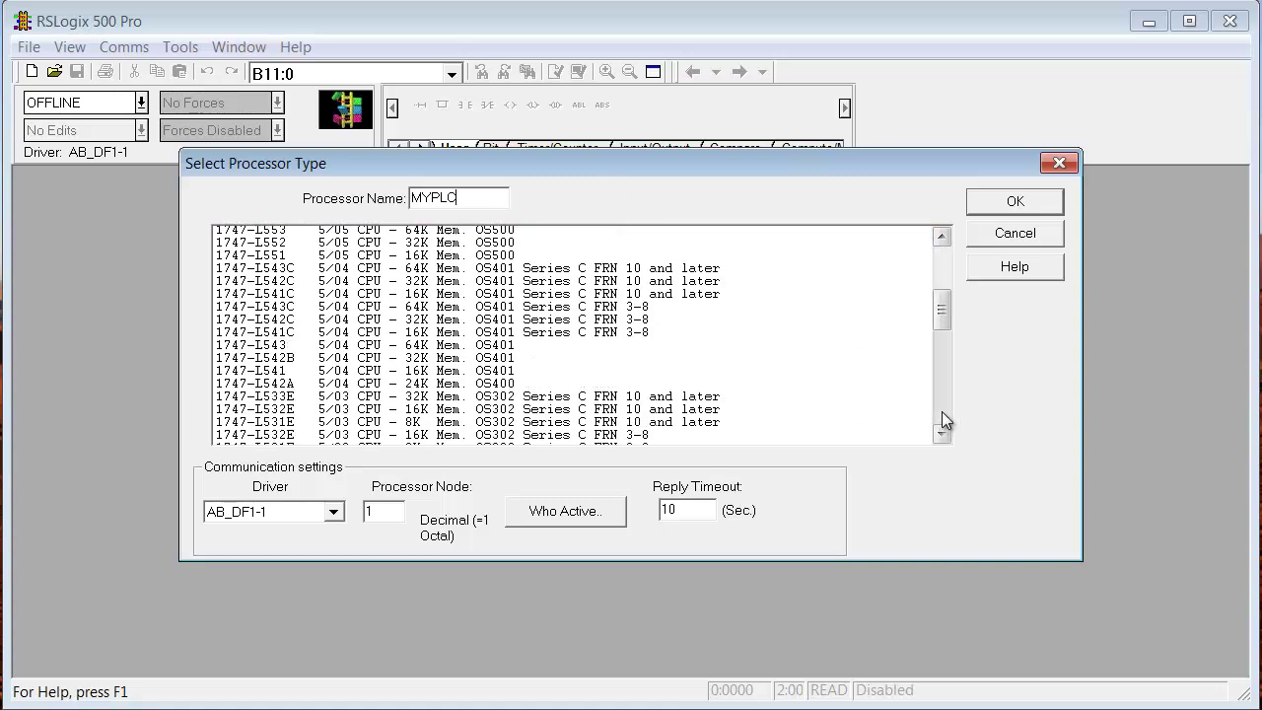
left_click(942, 411)
left_click(943, 433)
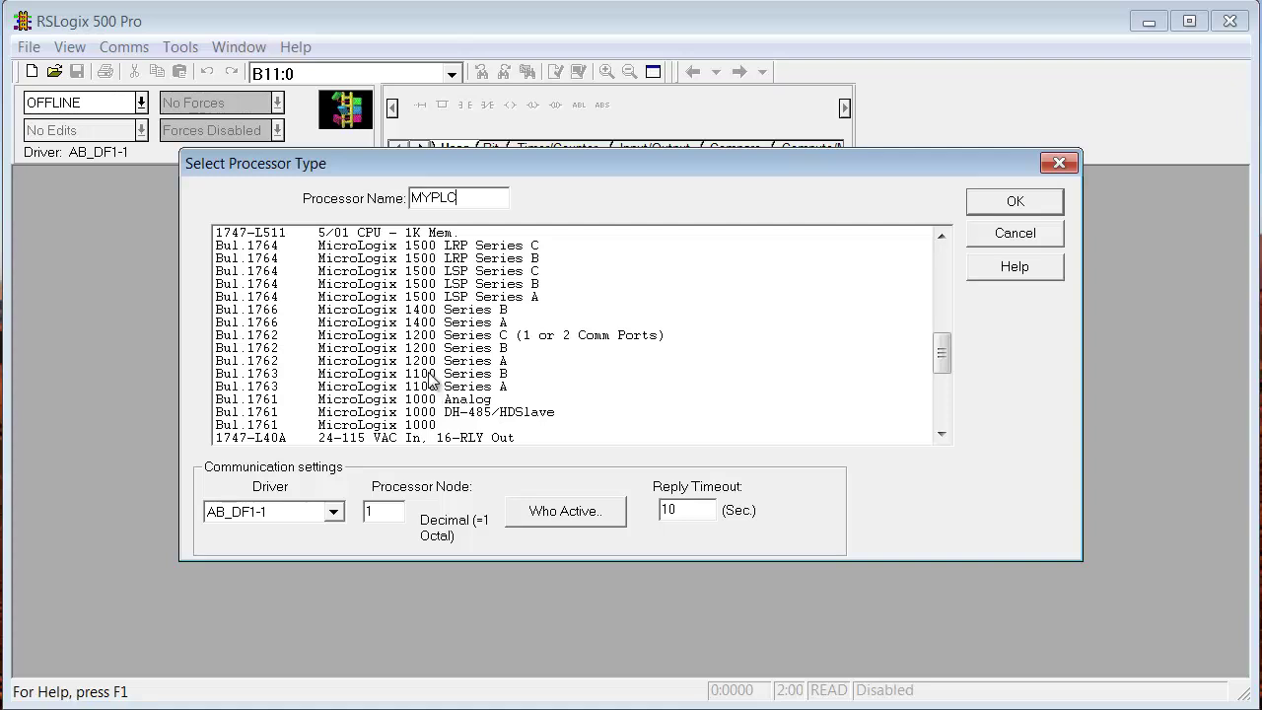
left_click(427, 424)
left_click(1016, 202)
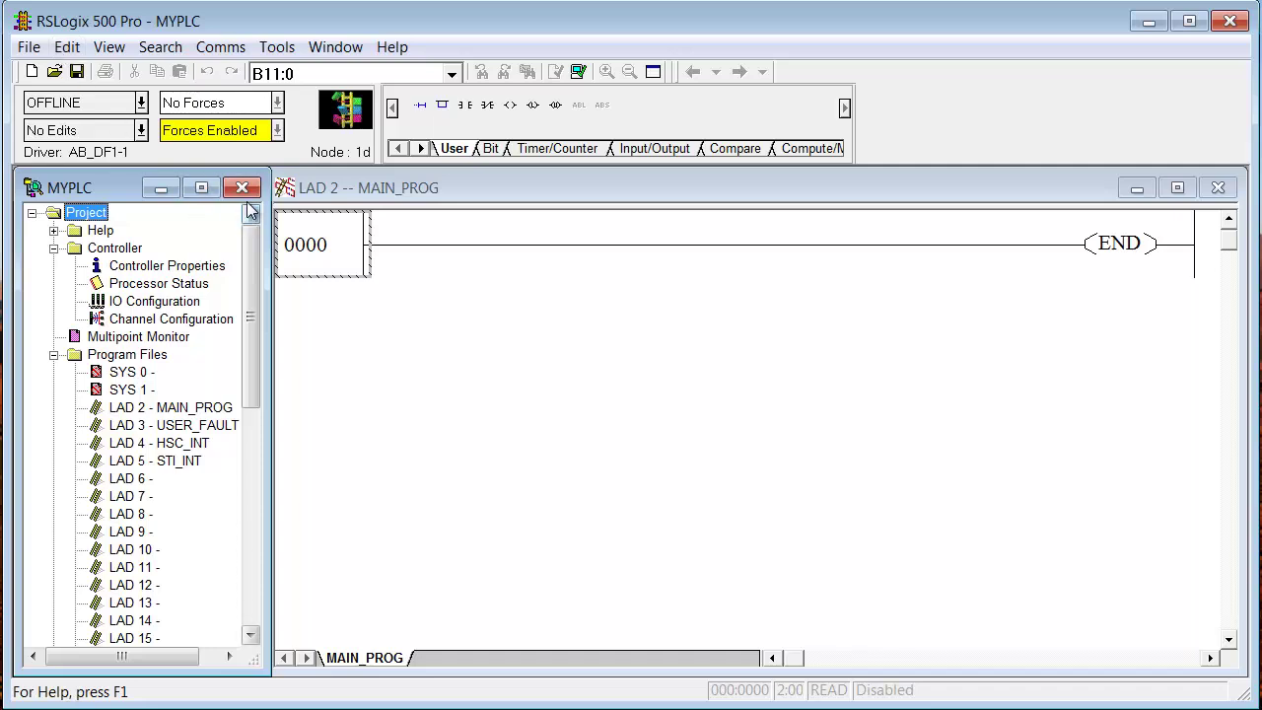
Close the MYPLC project, answering No to saving changes.
left_click(68, 48)
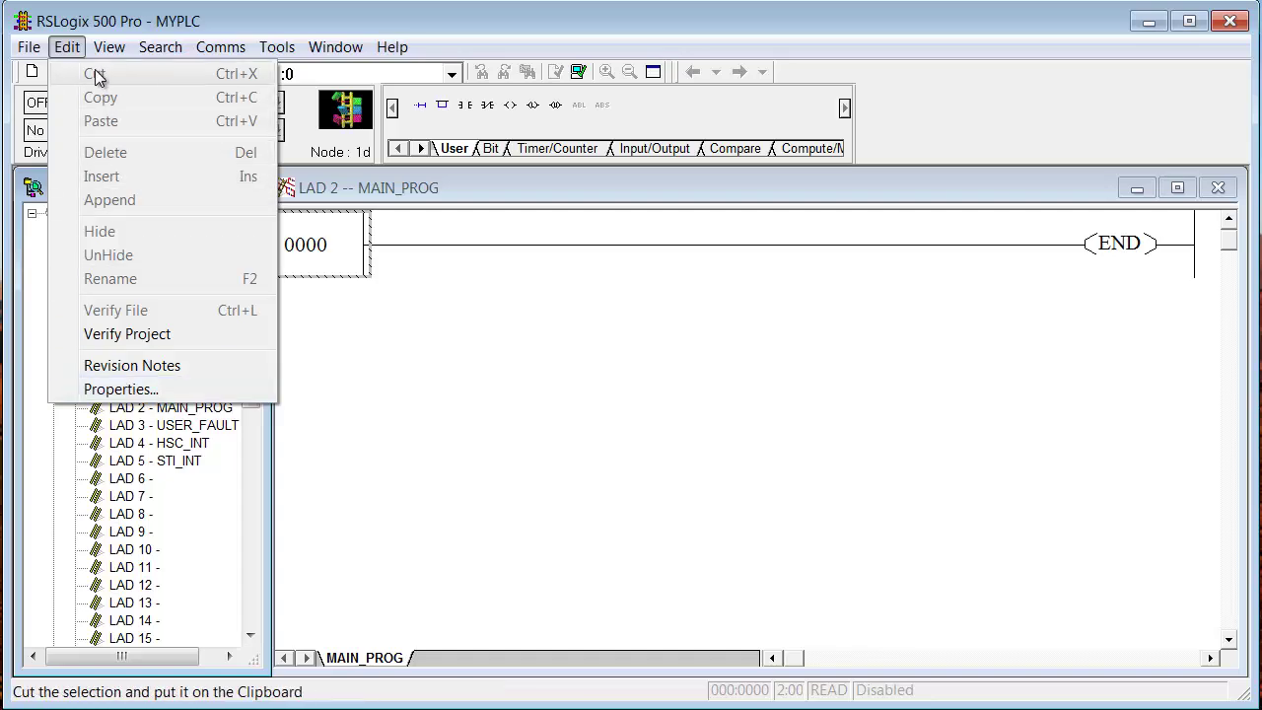
mouse_move(23, 49)
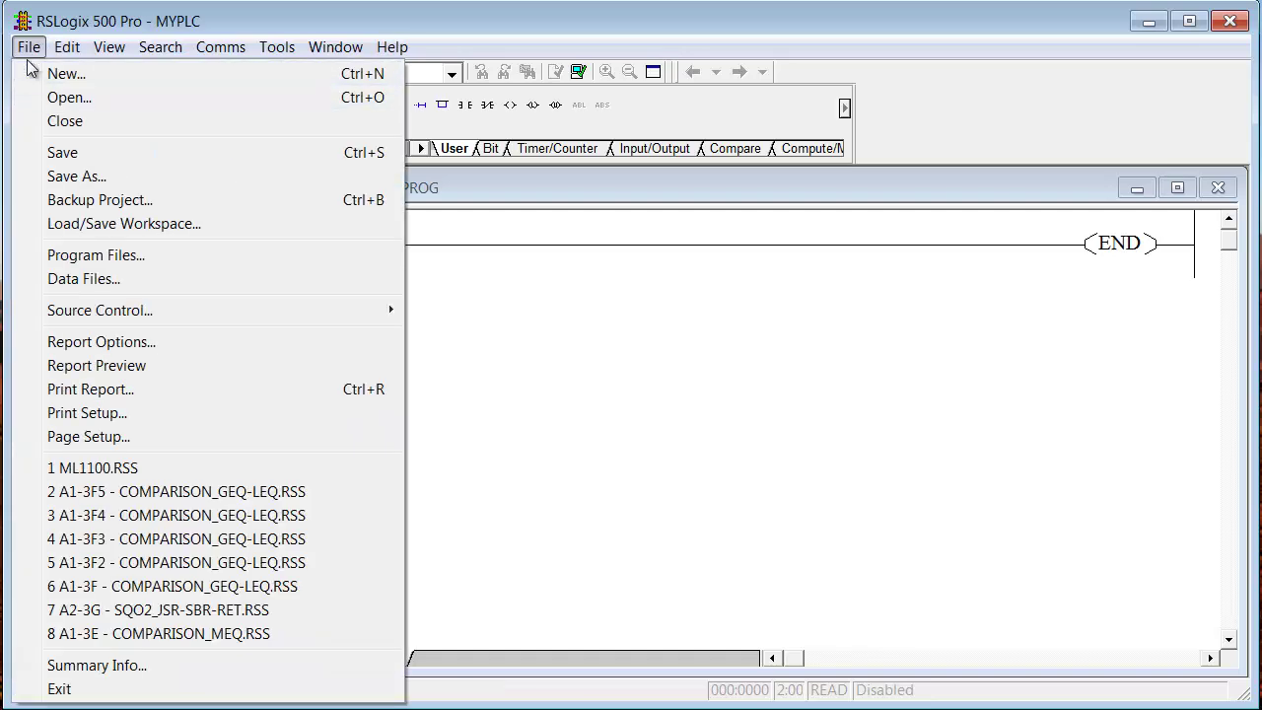
left_click(65, 121)
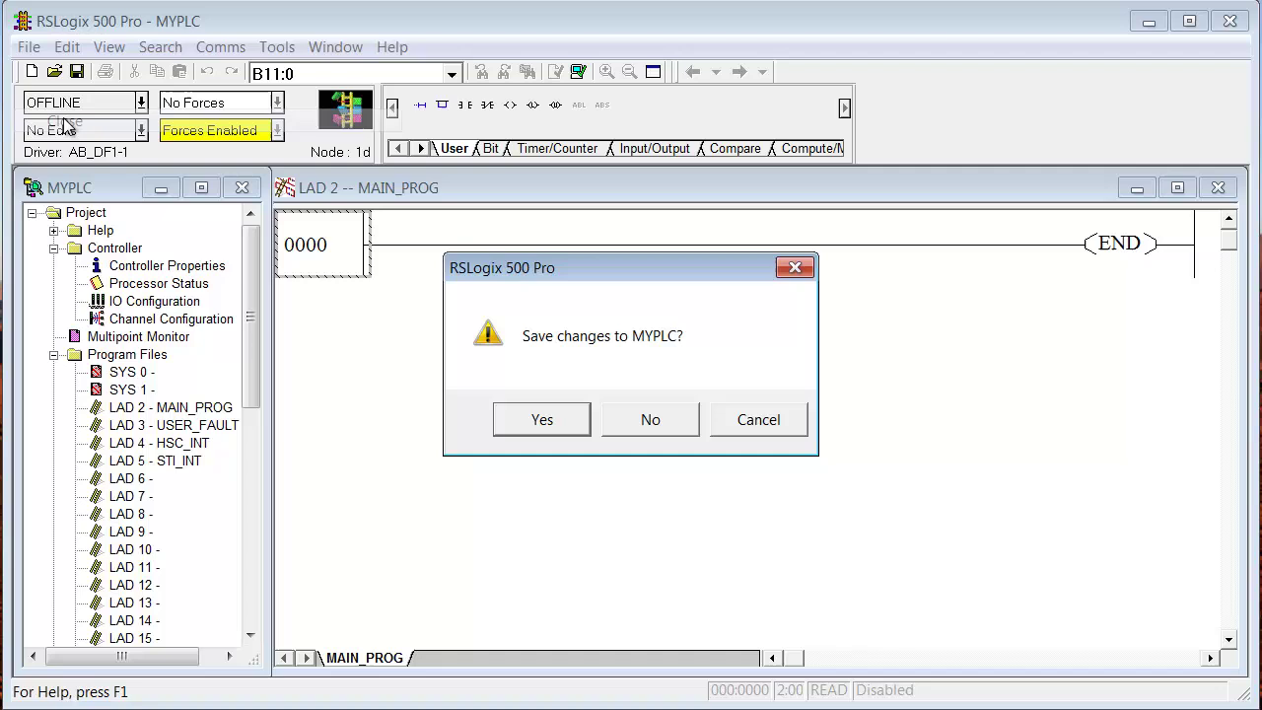
left_click(625, 419)
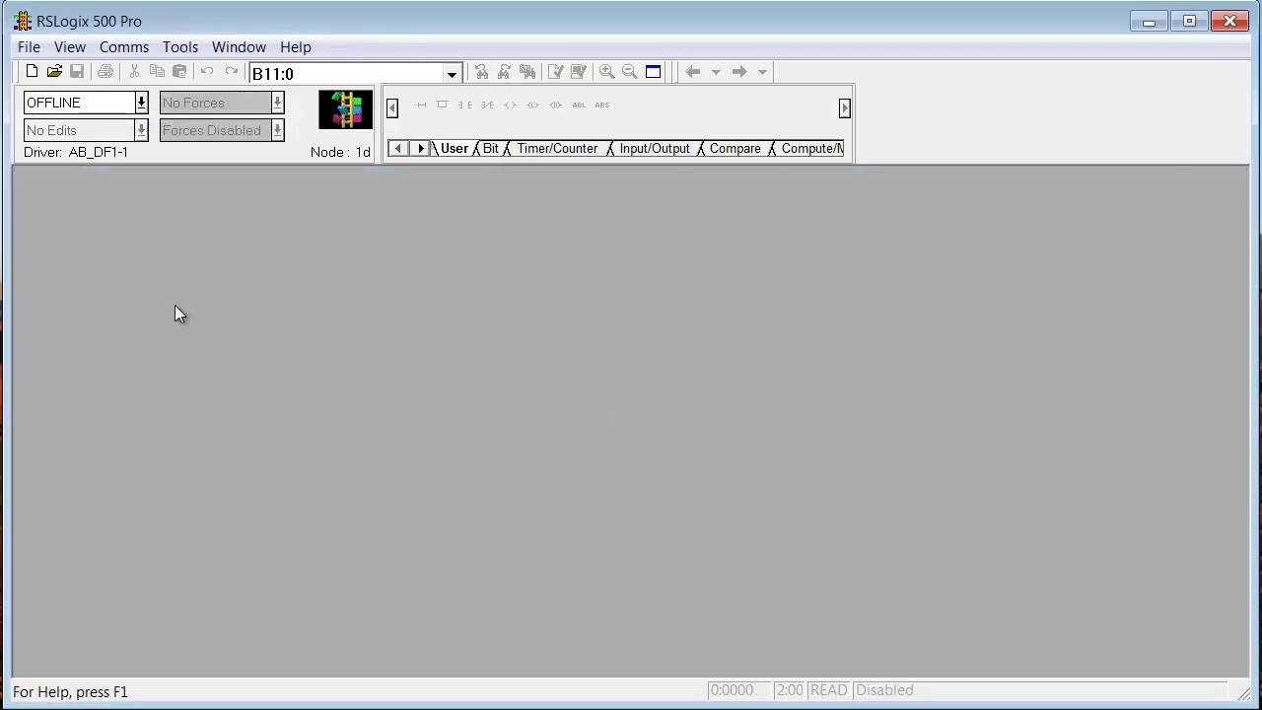
left_click(30, 48)
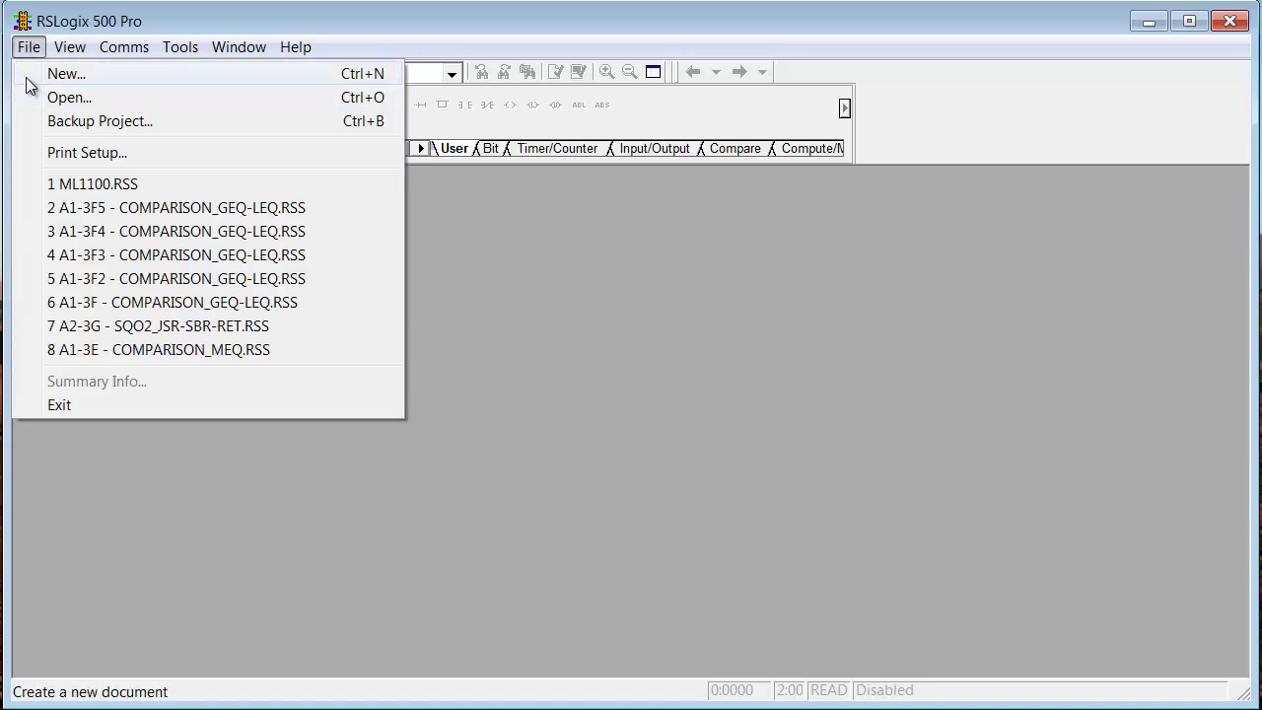
mouse_move(65, 49)
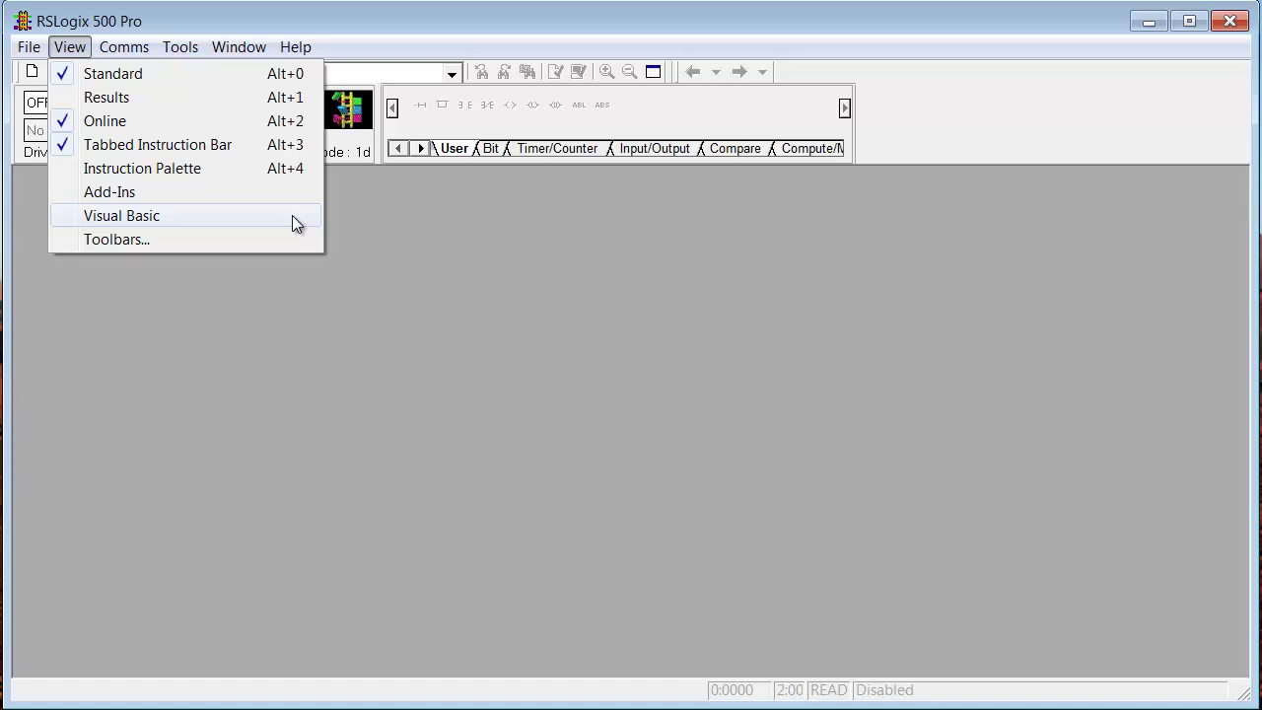
Hide the Standard toolbar, Online bar and Tabbed Instruction Bar from the View menu.
left_click(339, 229)
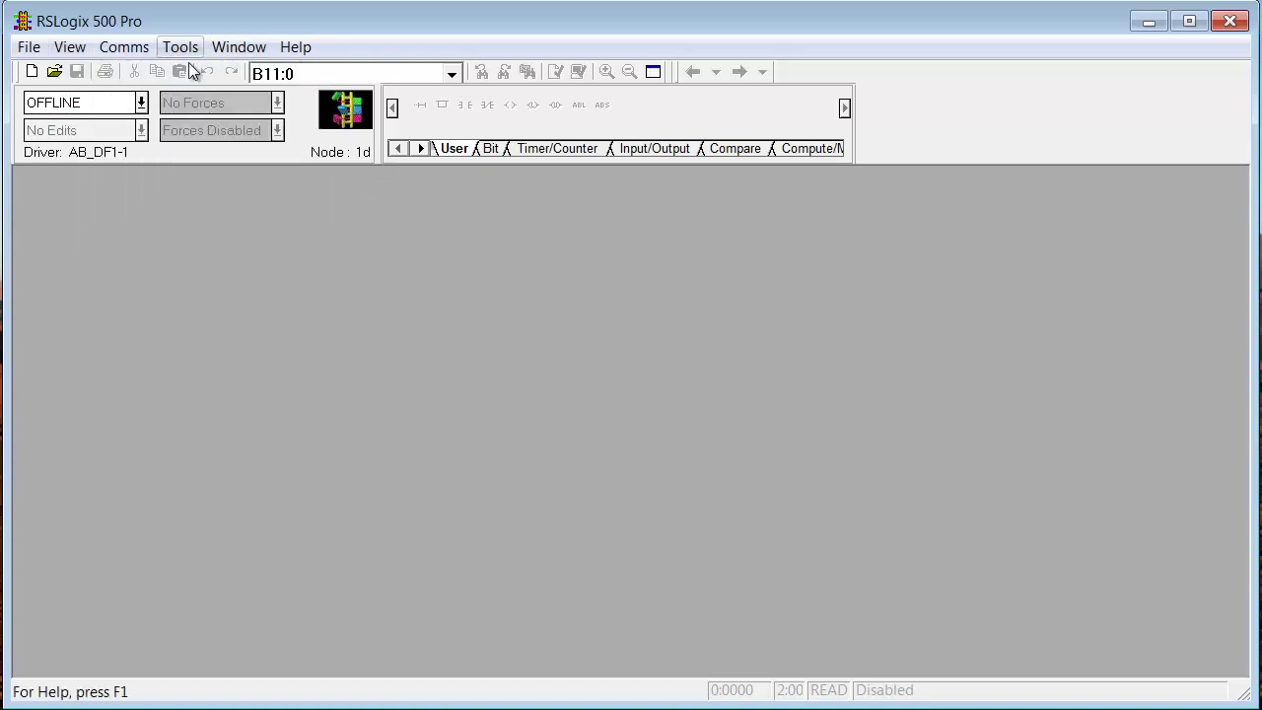
left_click(78, 49)
left_click(59, 74)
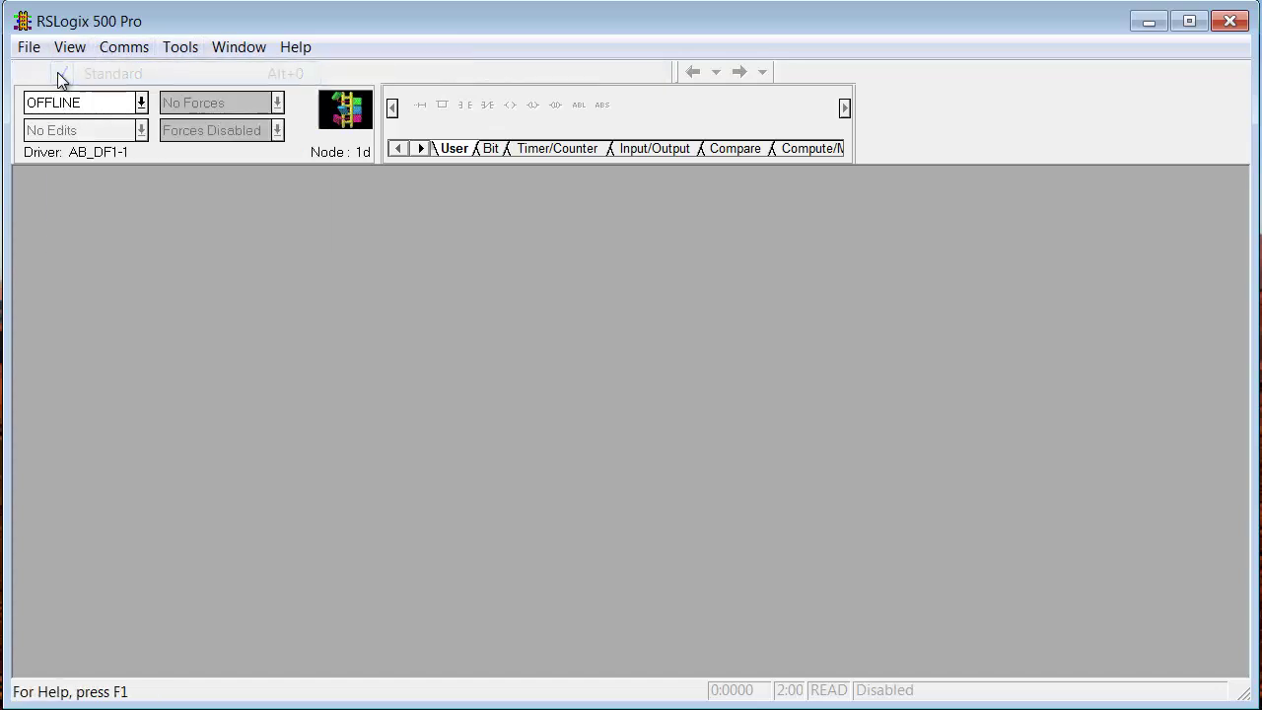
left_click(66, 57)
left_click(66, 118)
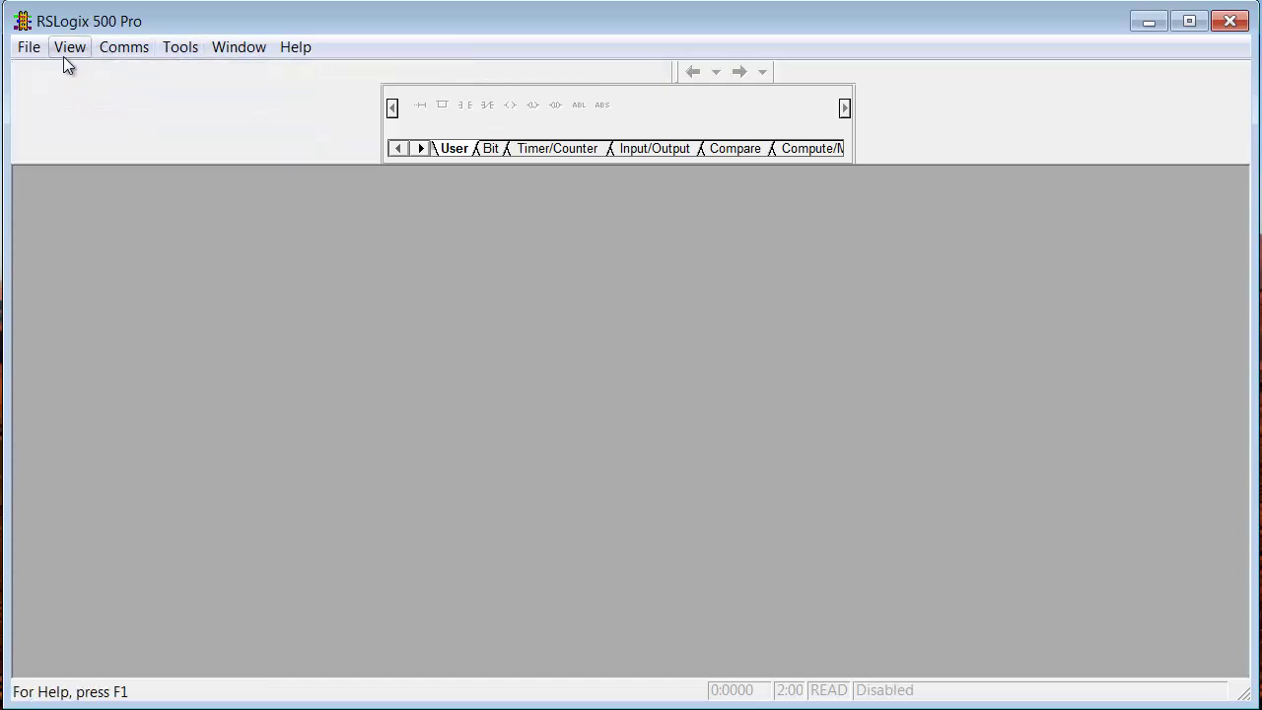
left_click(63, 57)
left_click(64, 144)
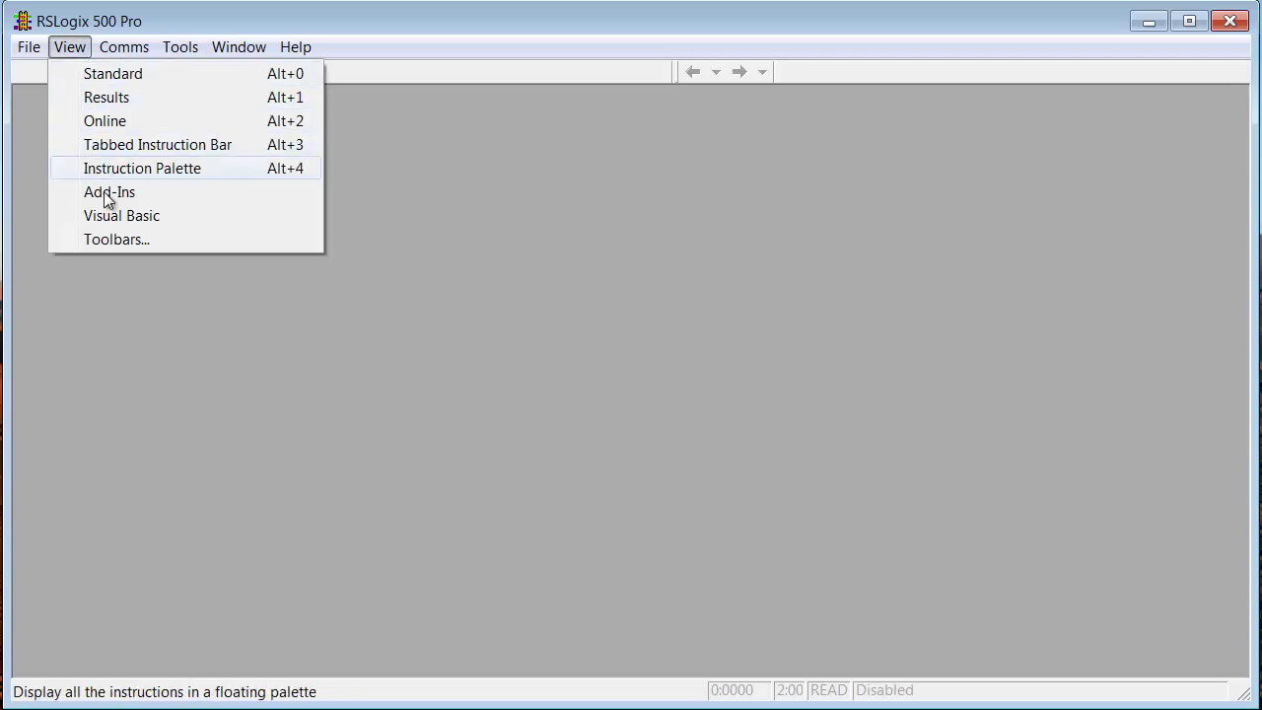
Turn off the Logic Trace toolbar in the Toolbars settings.
left_click(111, 247)
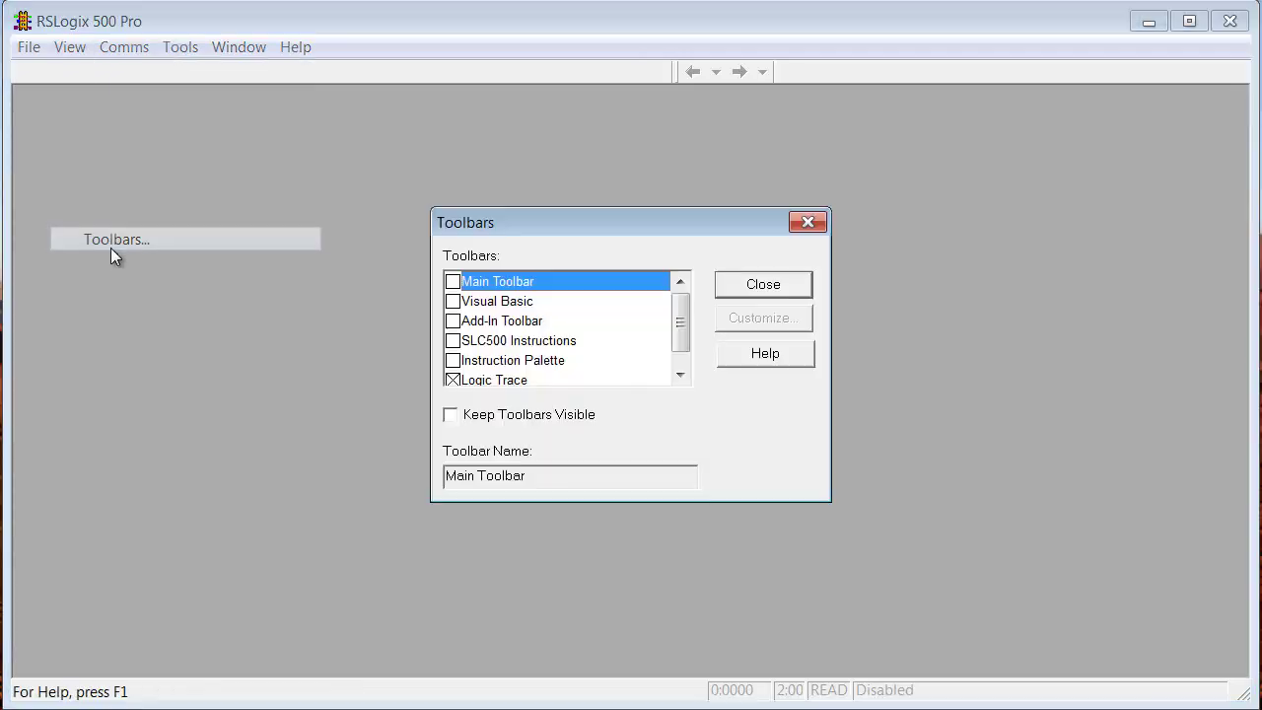
left_click(453, 382)
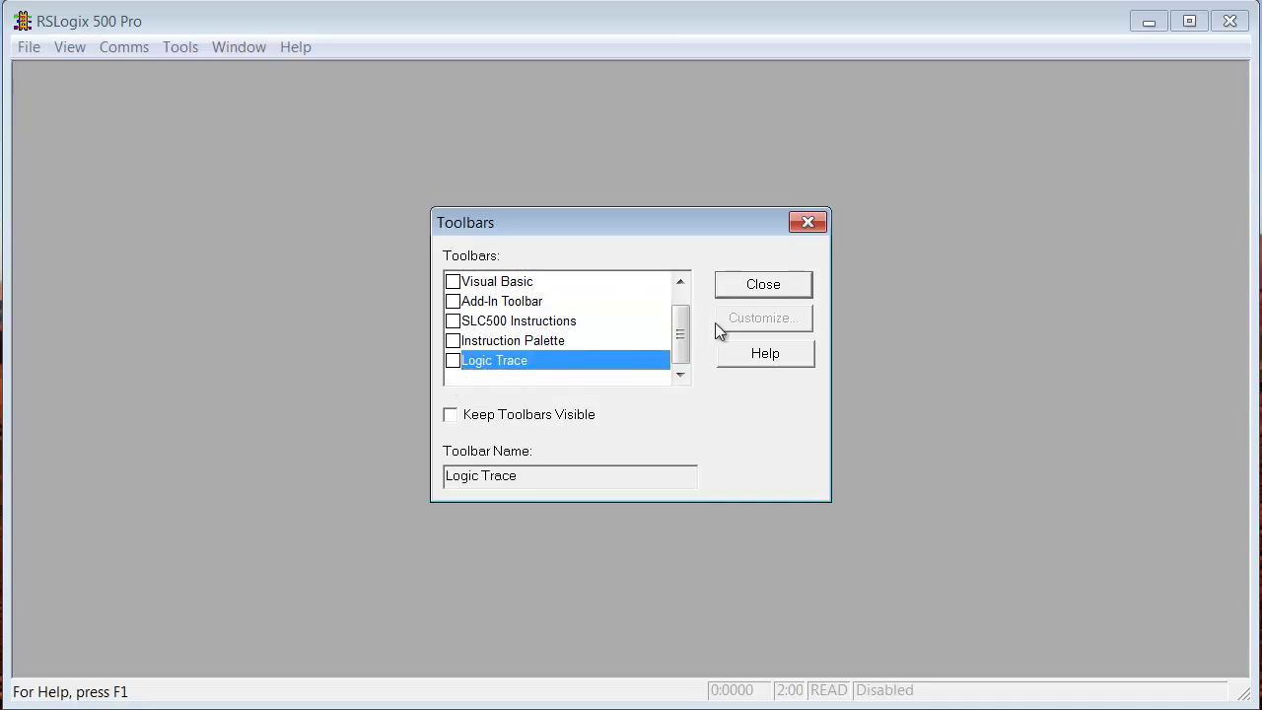
left_click(747, 286)
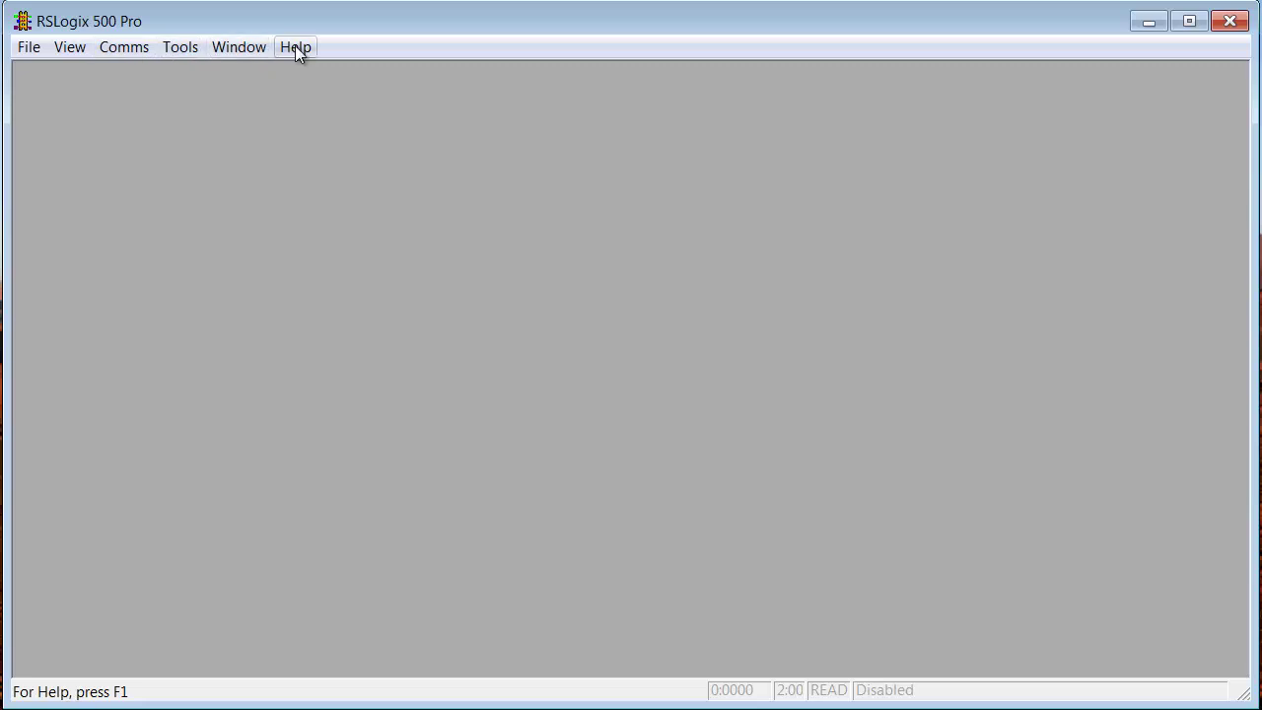
left_click(79, 54)
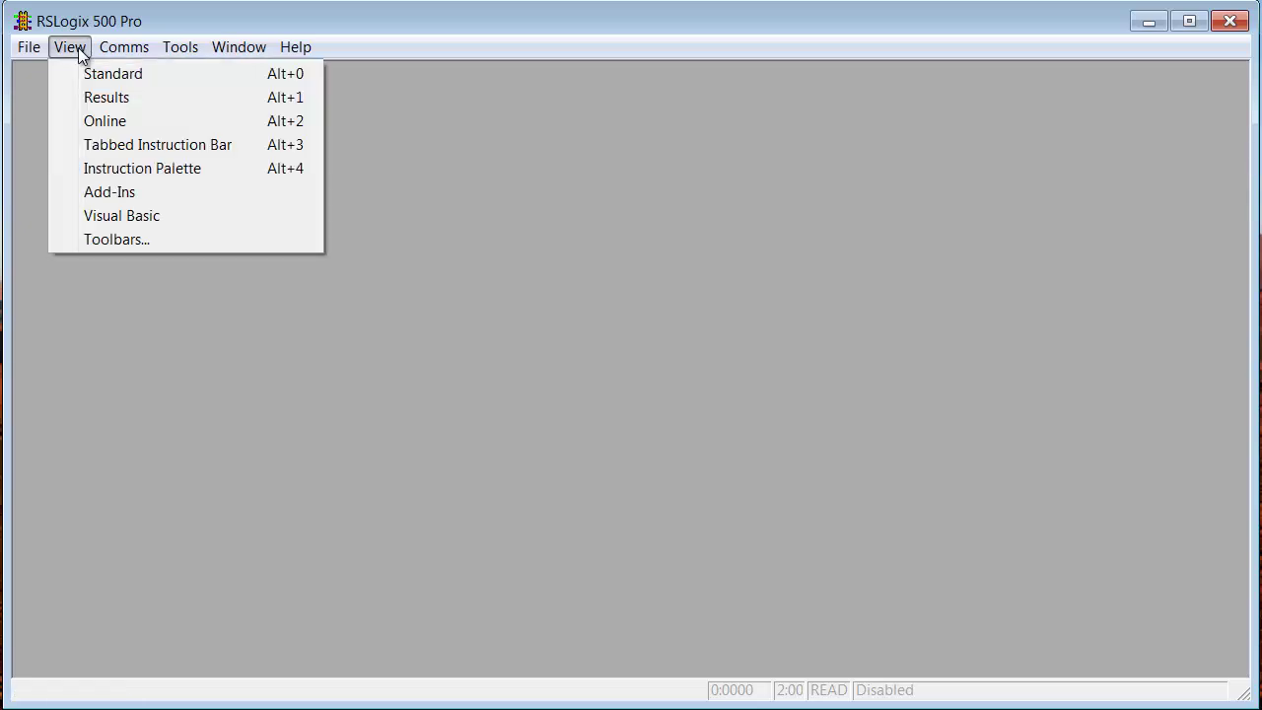
Re-enable the Main Toolbar and SLC500 Instructions toolbar in the Toolbars settings.
left_click(128, 239)
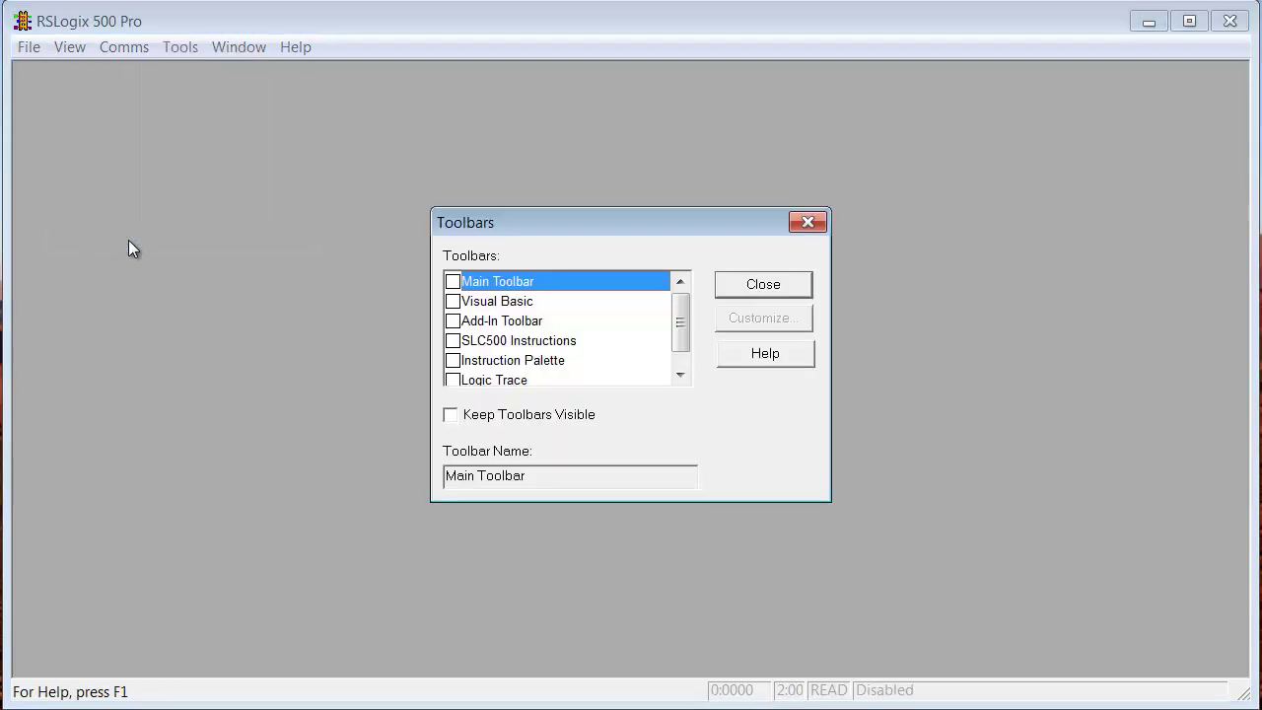
left_click(453, 282)
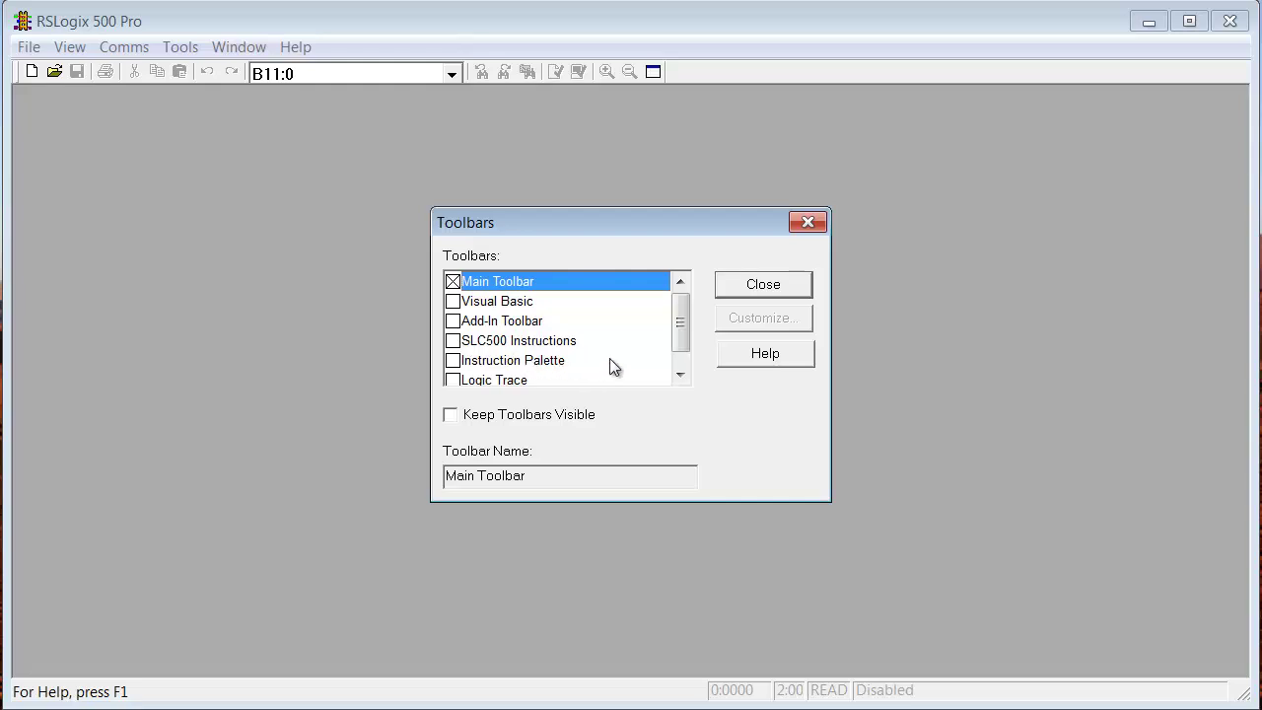
scroll(610, 359, "down", 1)
scroll(610, 360, "up", 1)
scroll(595, 355, "down", 1)
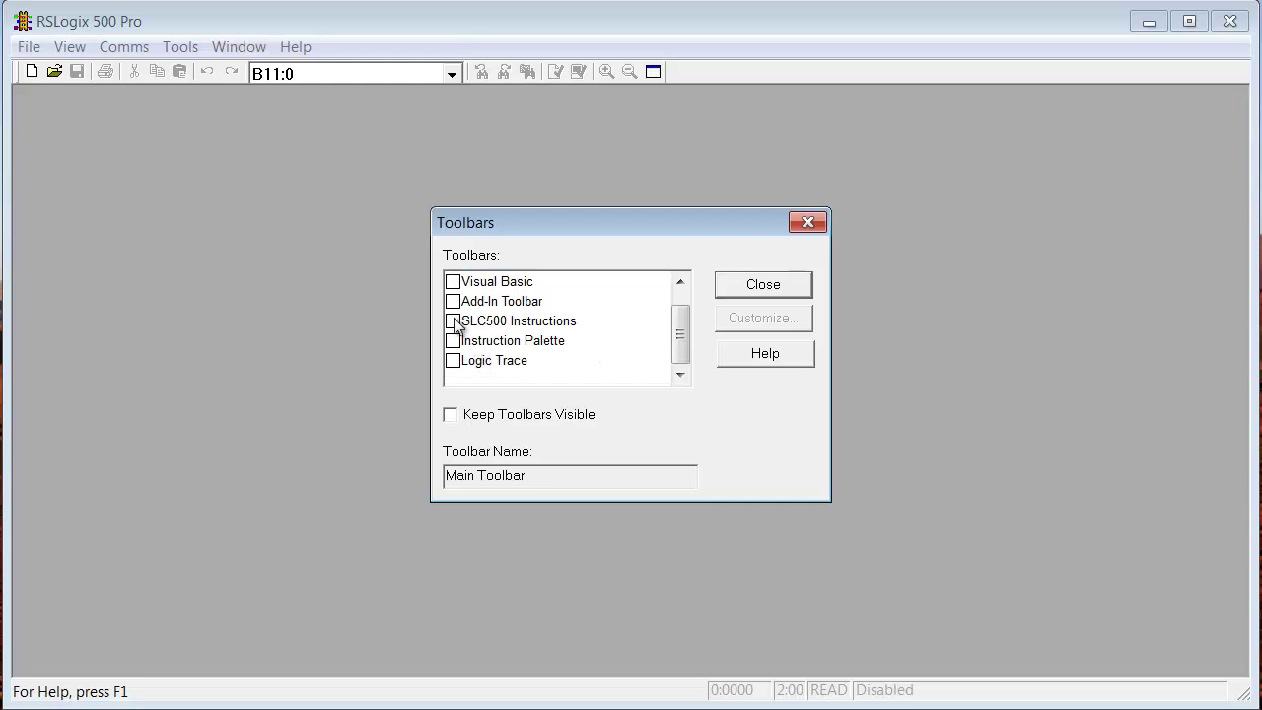
left_click(453, 321)
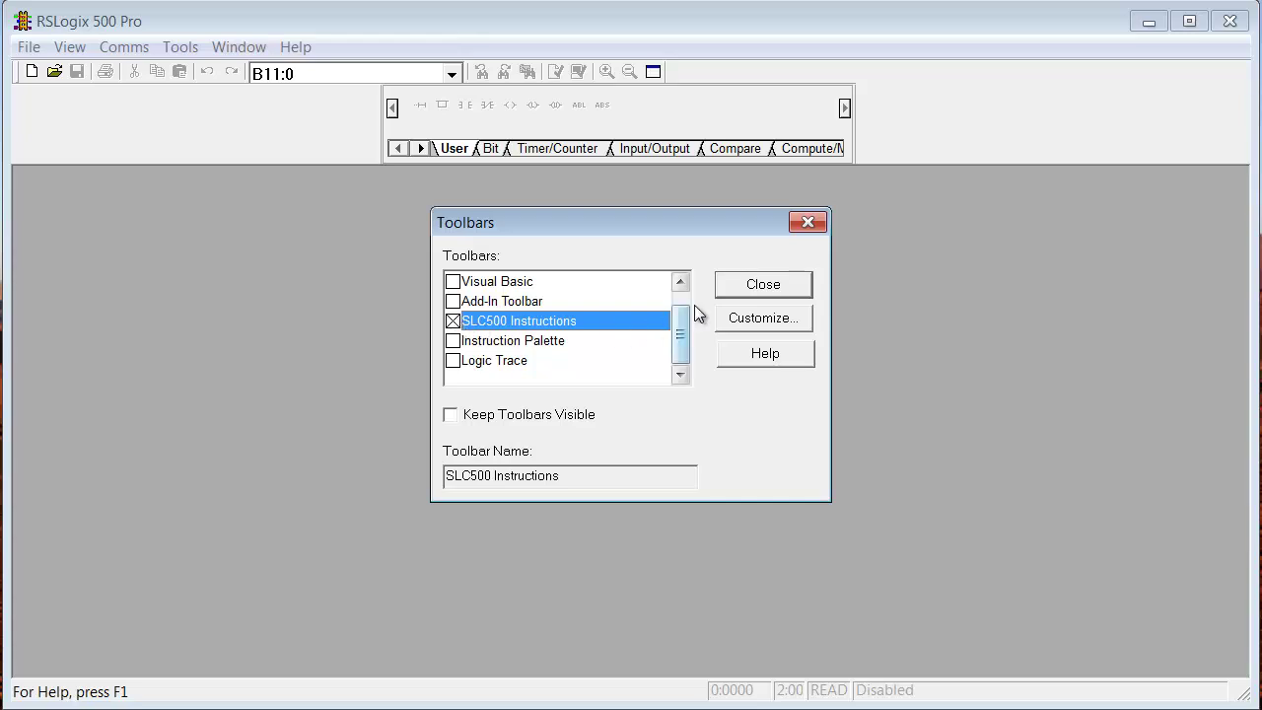
scroll(686, 301, "up", 1)
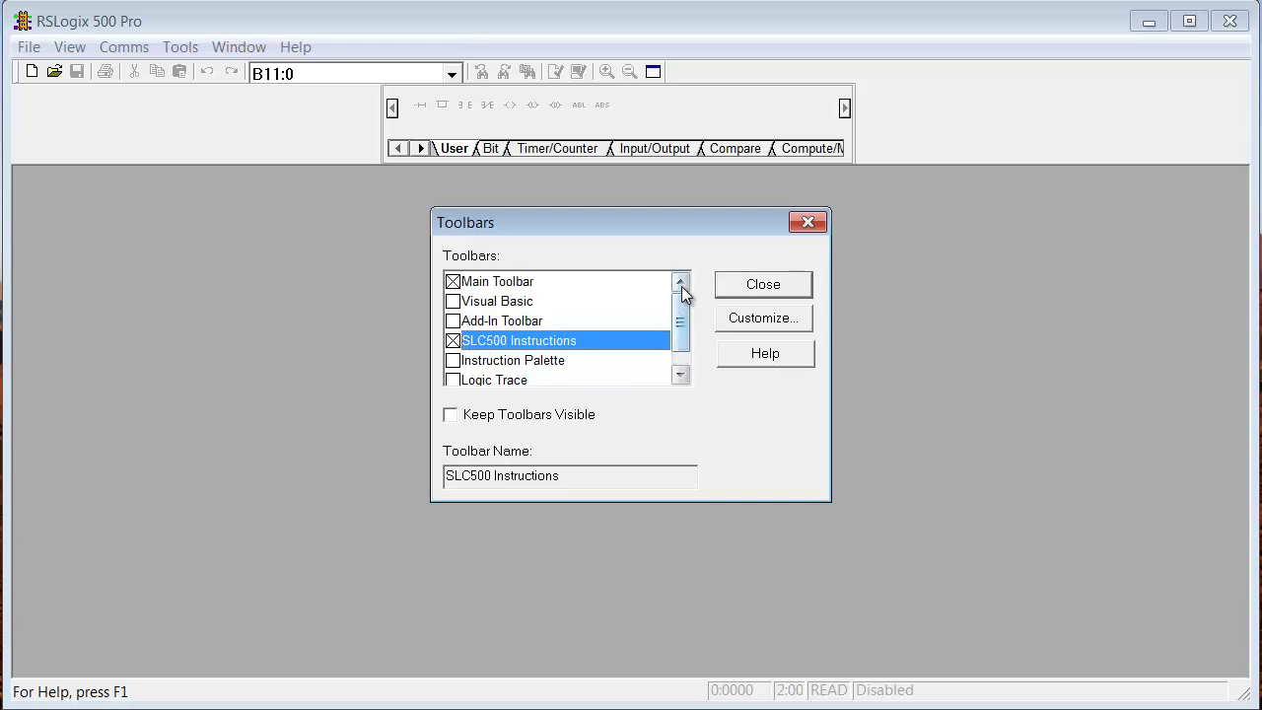
left_click(680, 375)
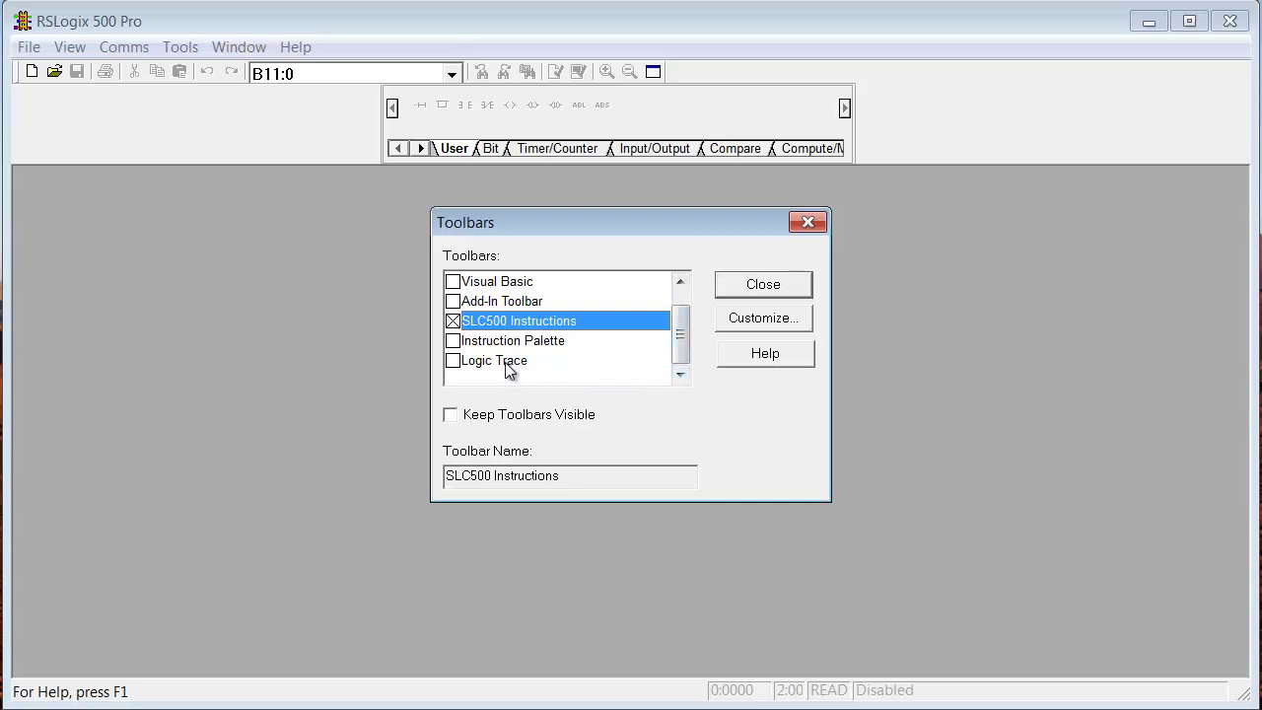
left_click(761, 283)
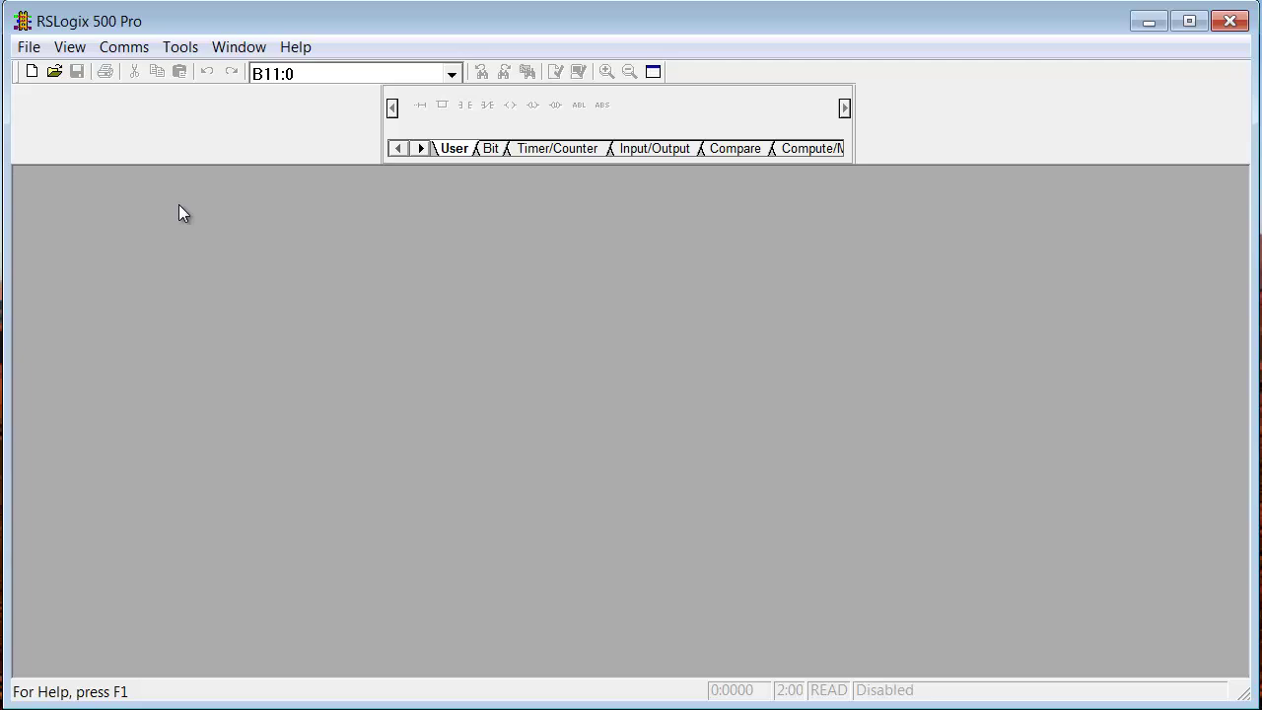
left_click(69, 47)
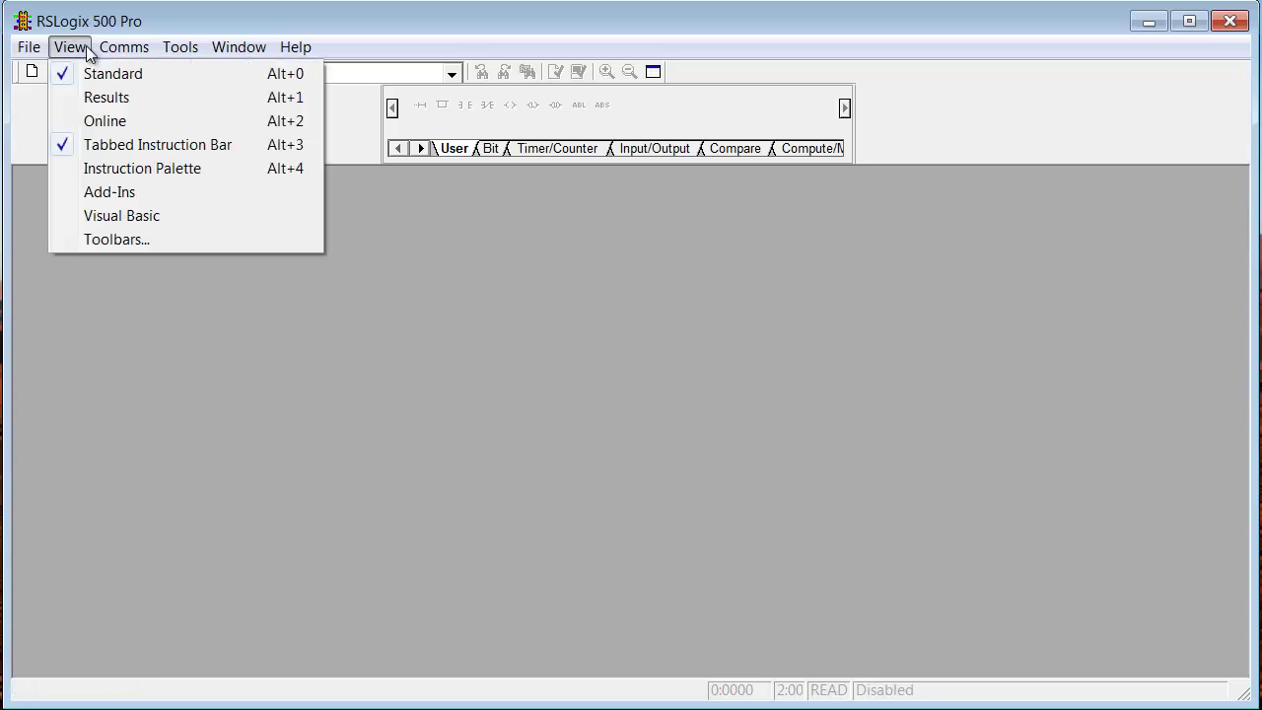
left_click(102, 119)
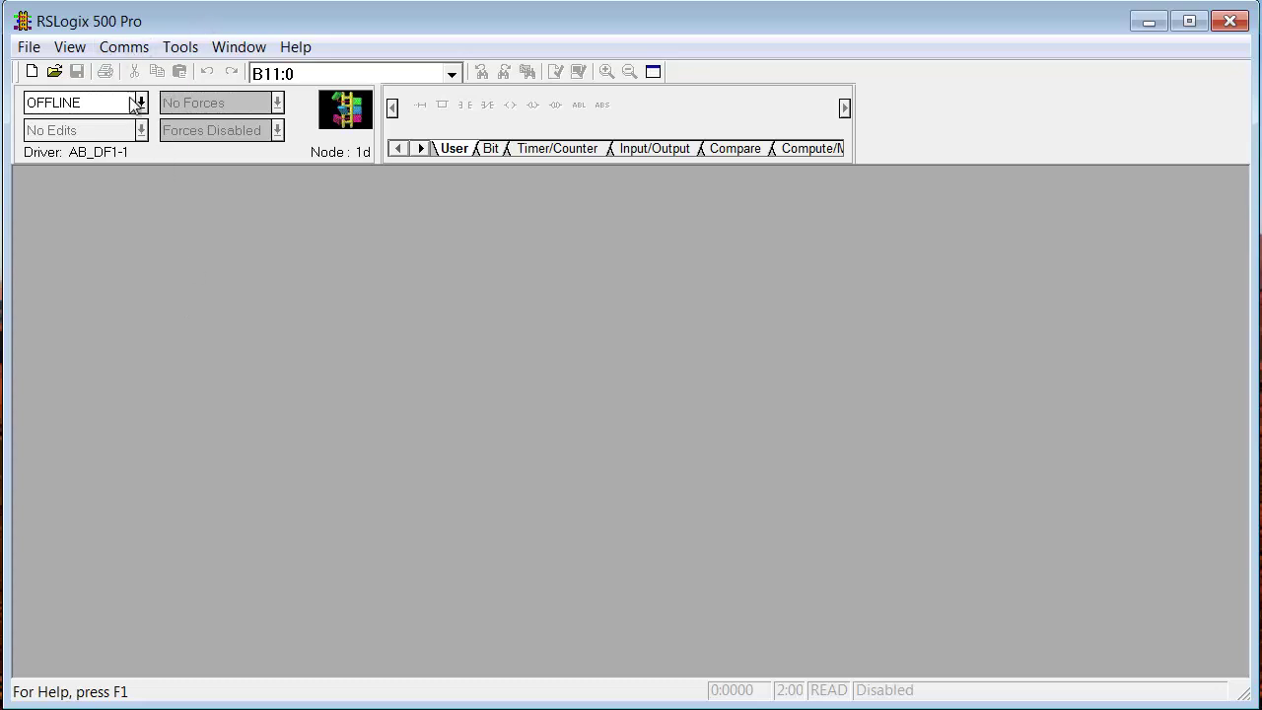
left_click(71, 51)
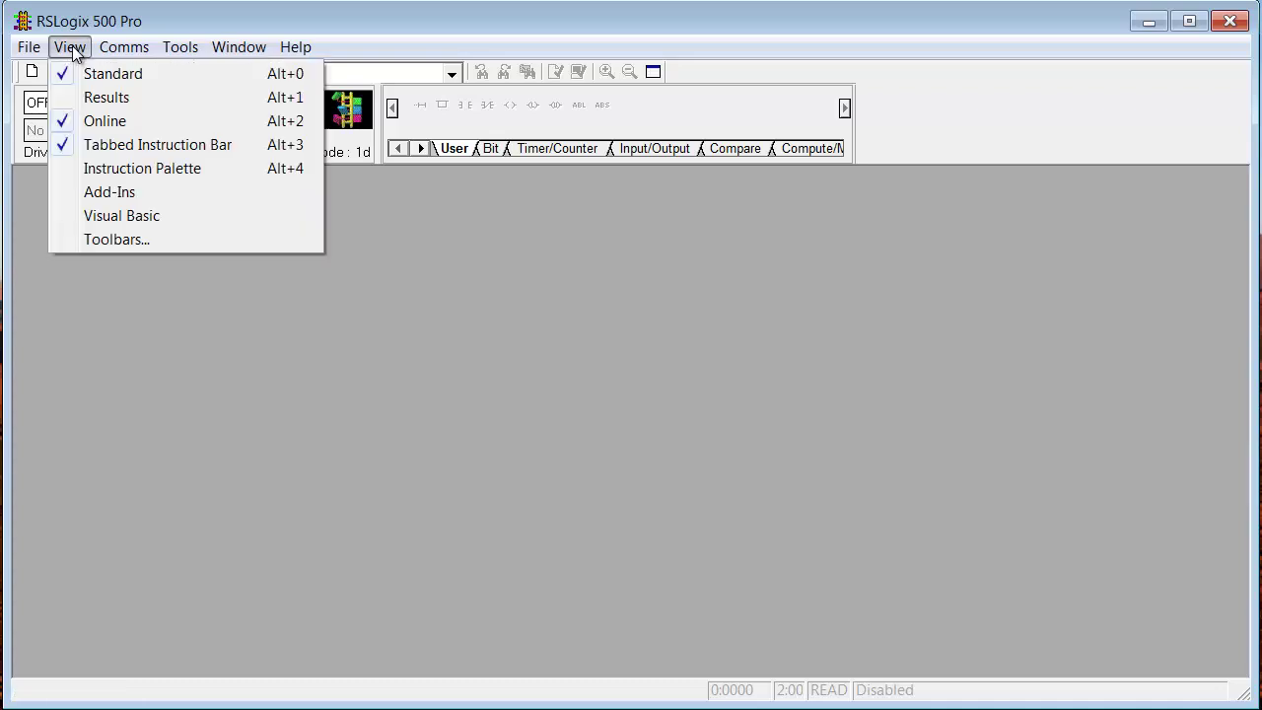
left_click(65, 70)
left_click(69, 49)
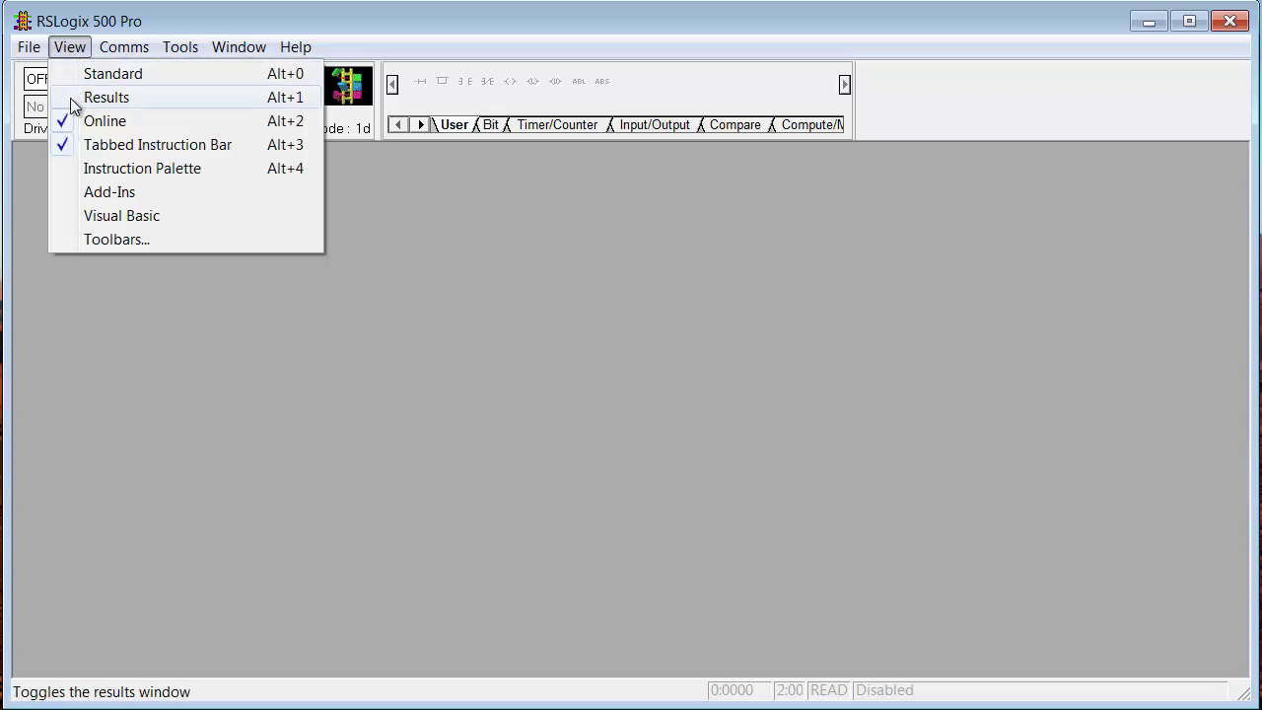
left_click(64, 118)
left_click(69, 48)
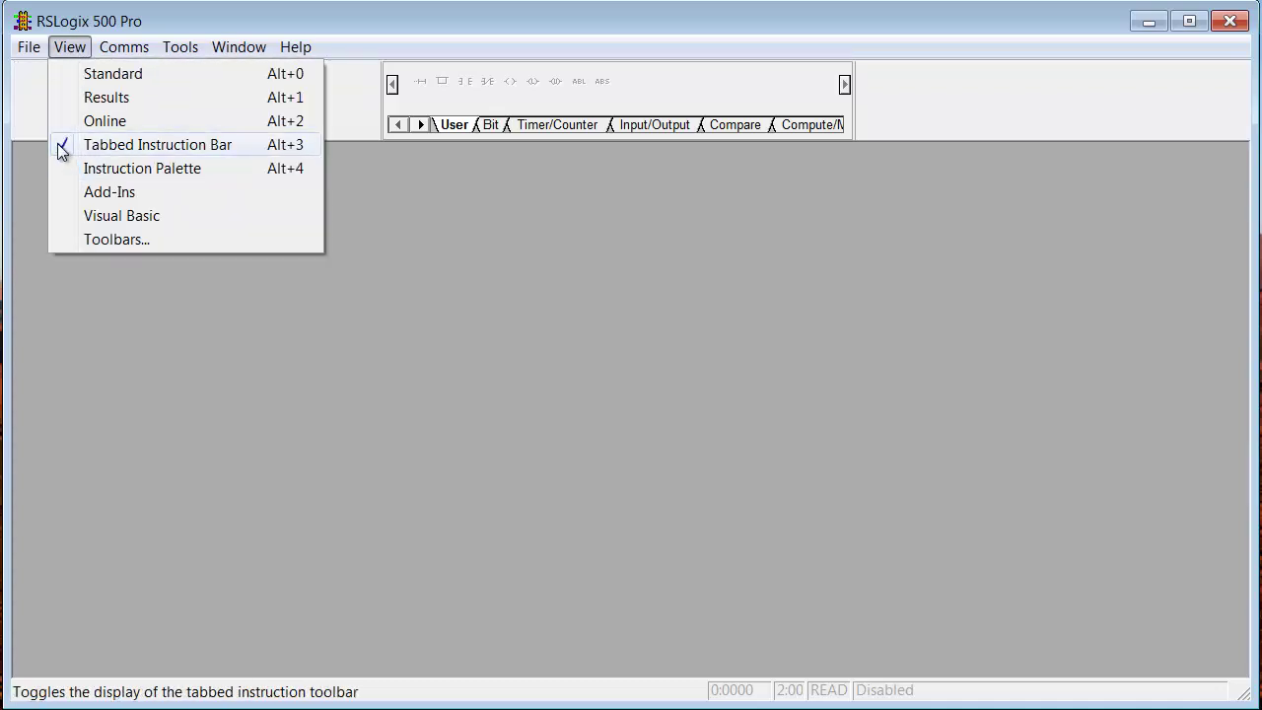
left_click(64, 148)
left_click(75, 55)
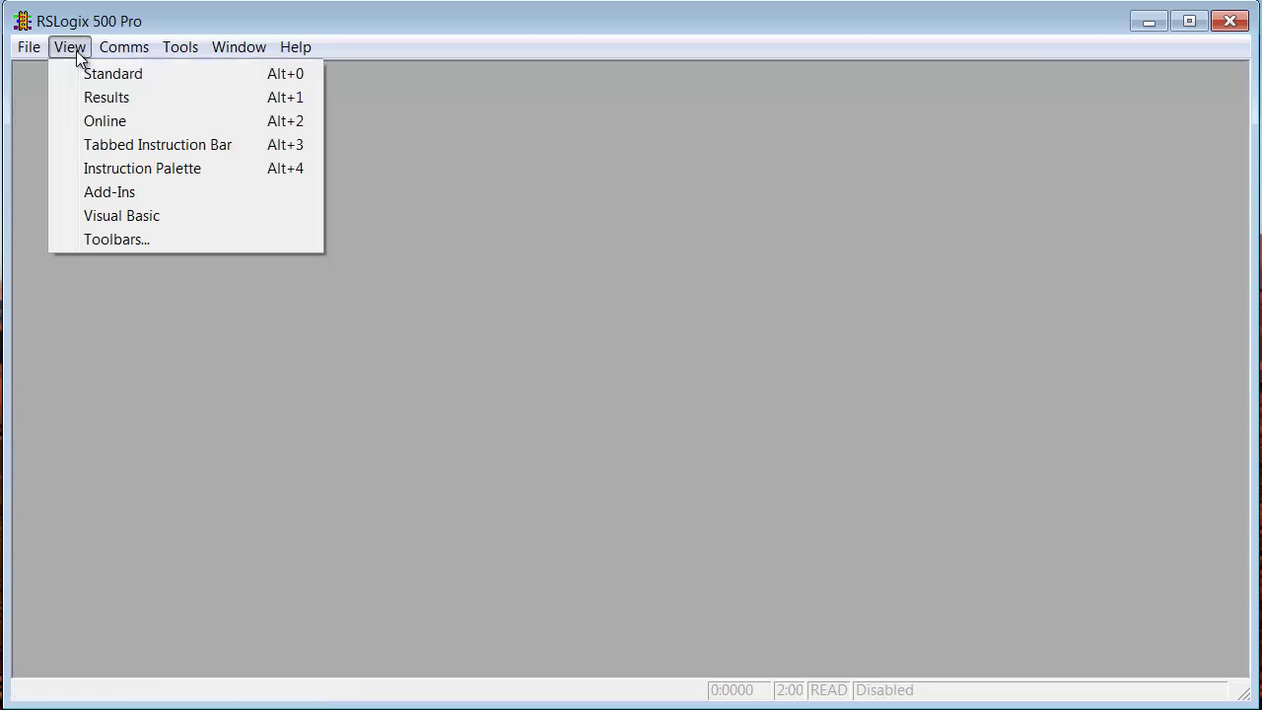
left_click(85, 73)
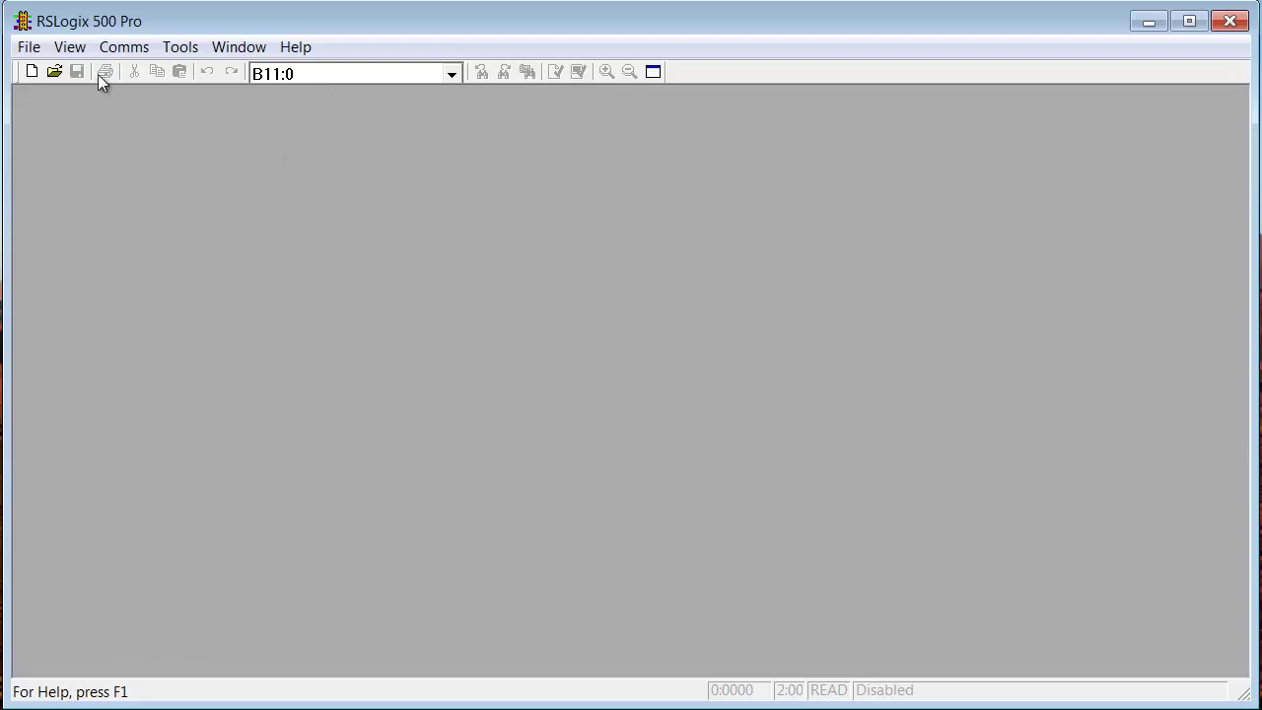
left_click(86, 57)
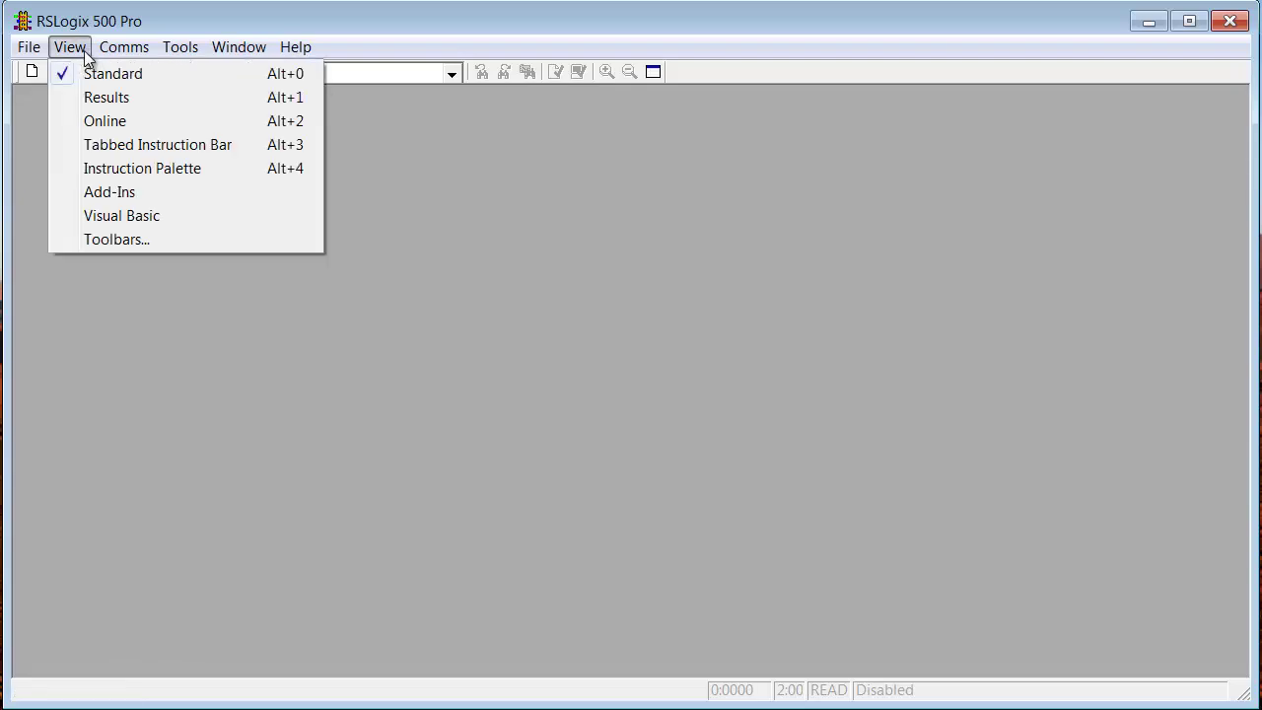
left_click(106, 121)
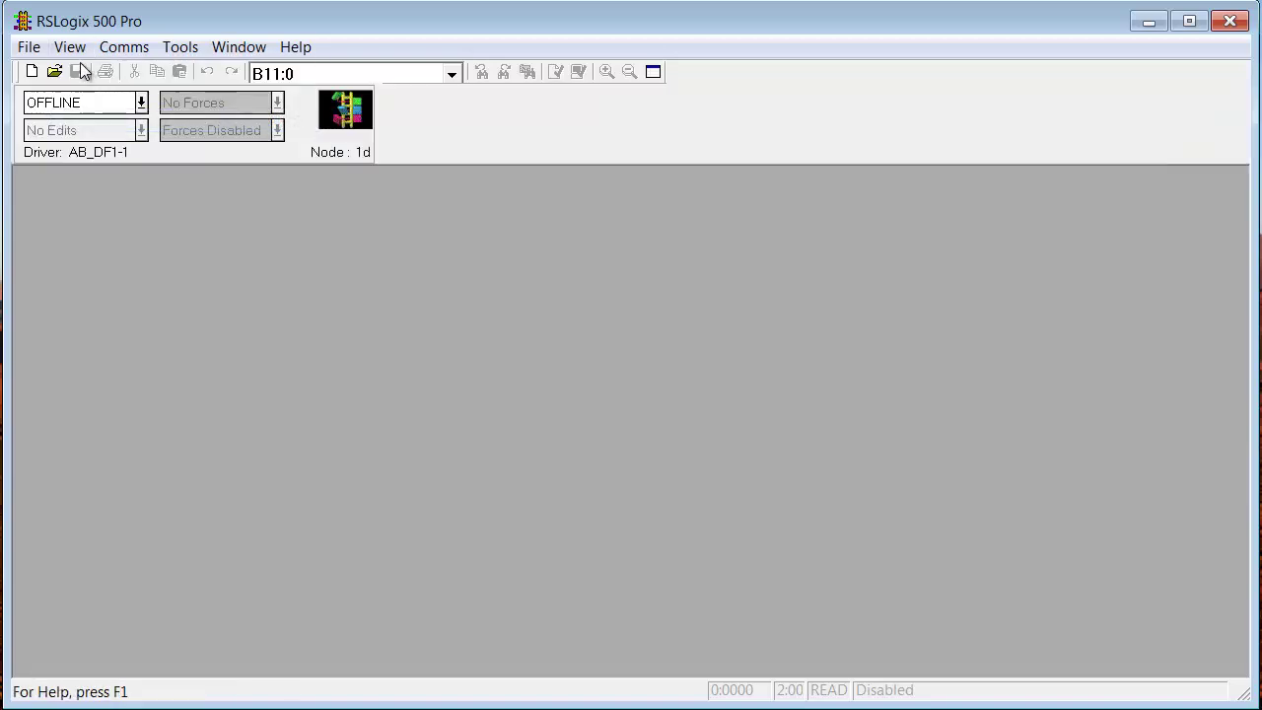
left_click(79, 47)
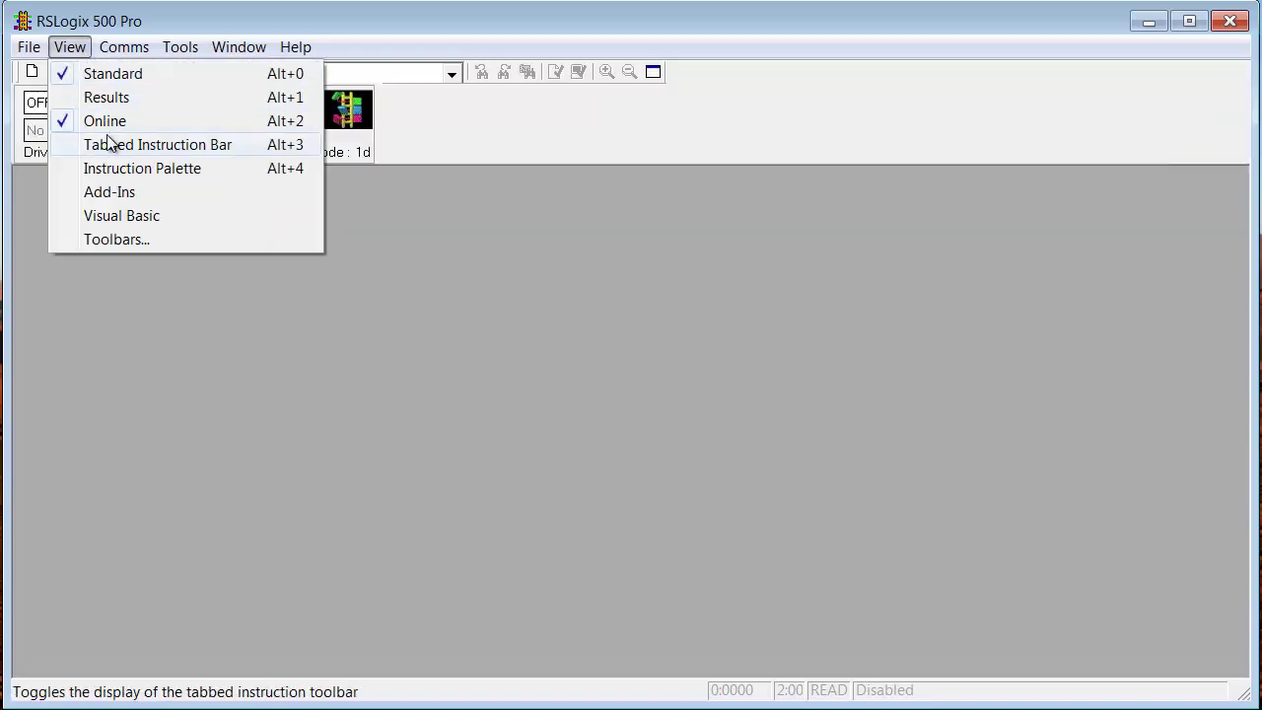
left_click(111, 144)
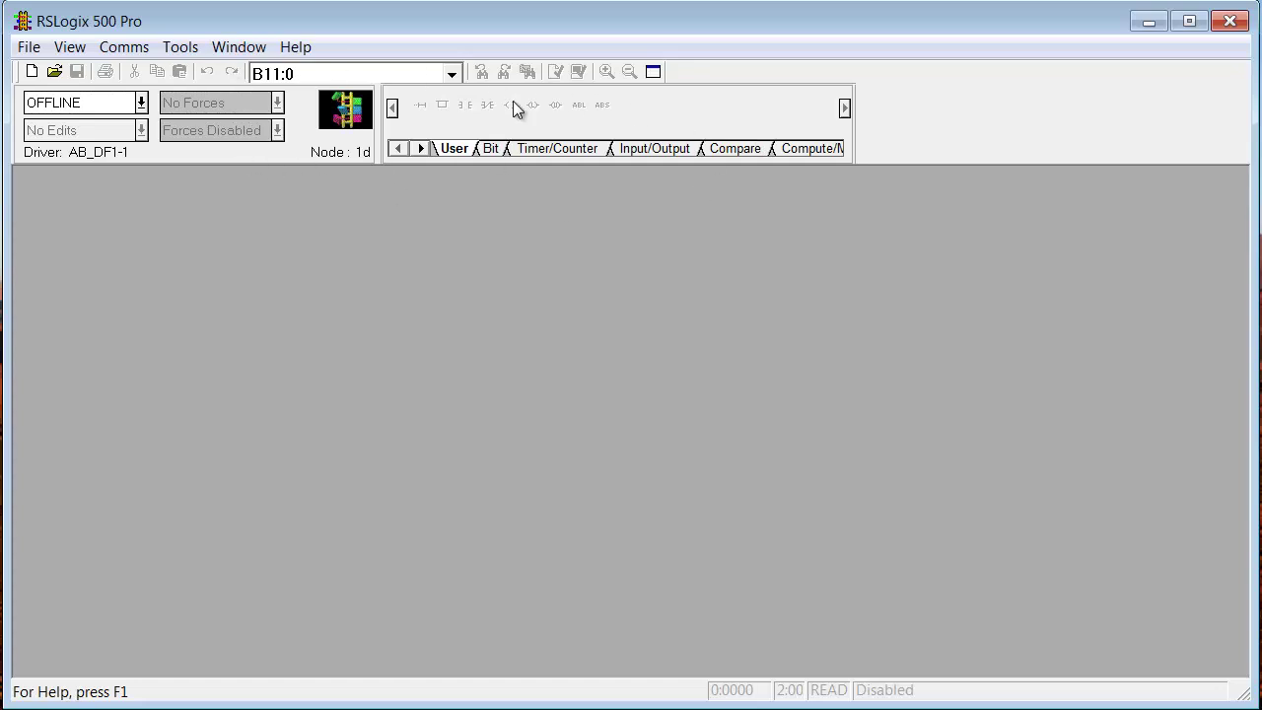
Look over the Comms menu, then bring up the Tools menu.
left_click(133, 49)
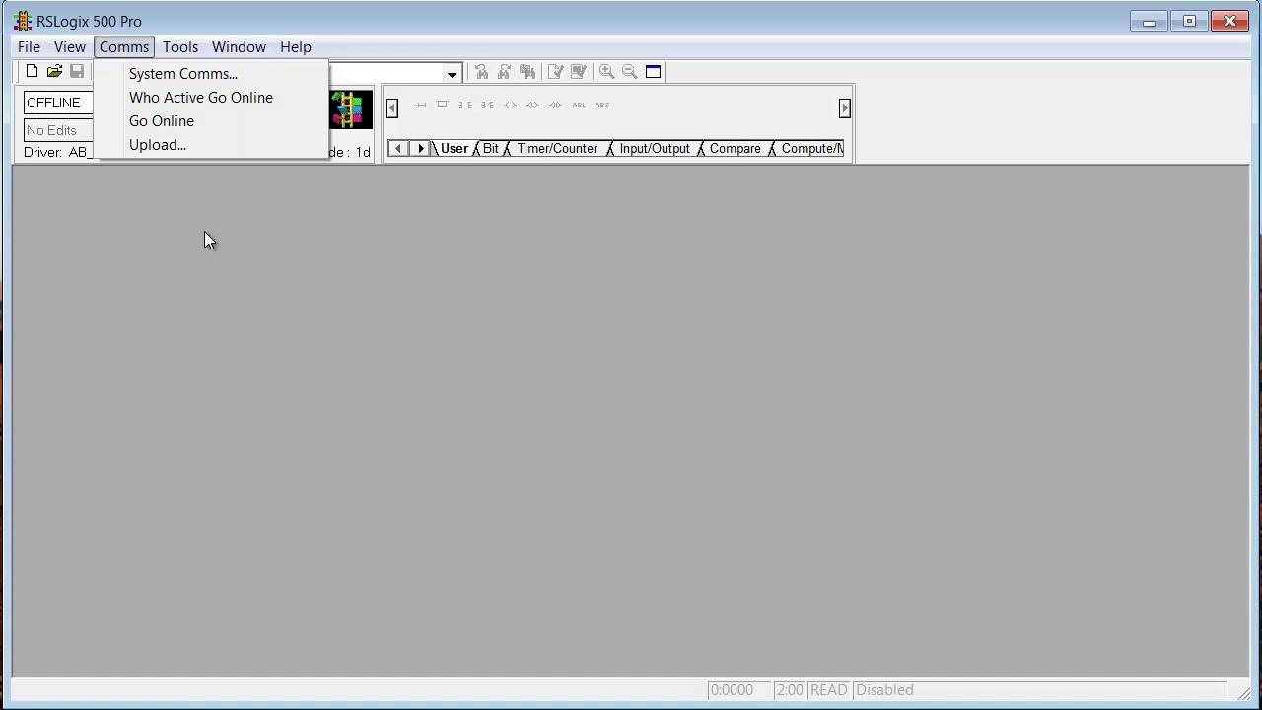
left_click(184, 49)
left_click(184, 50)
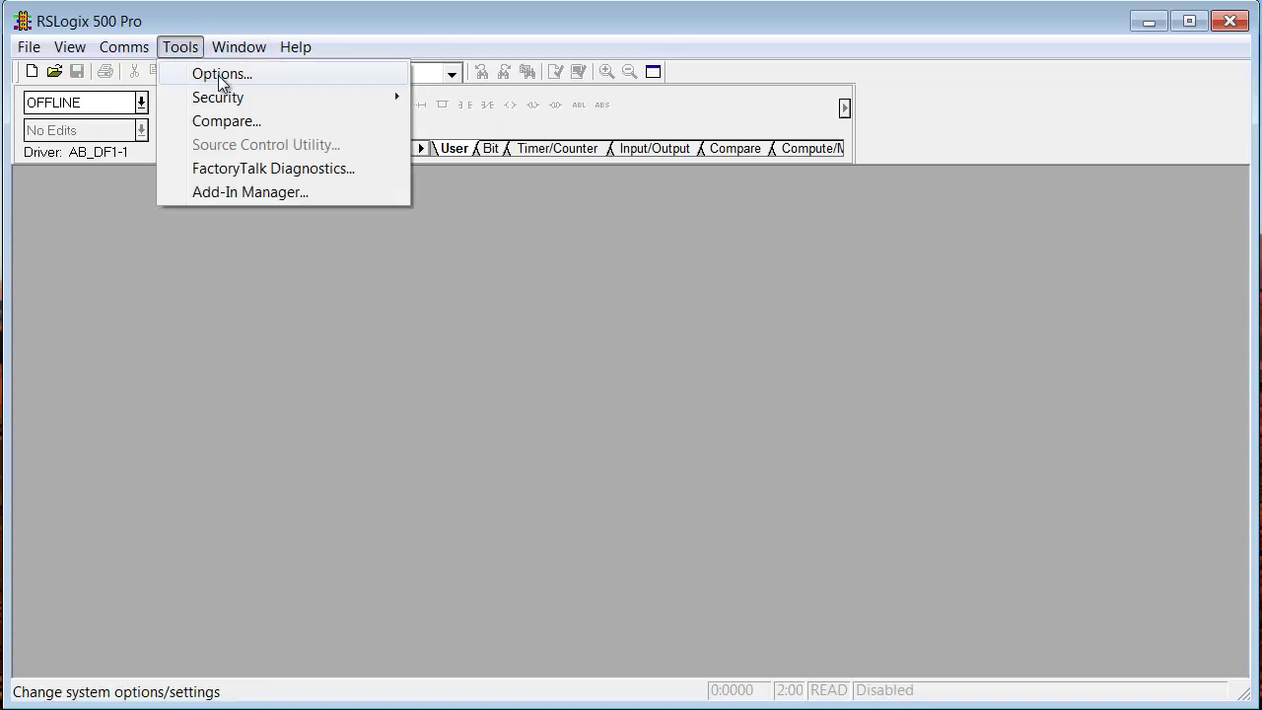
left_click(218, 75)
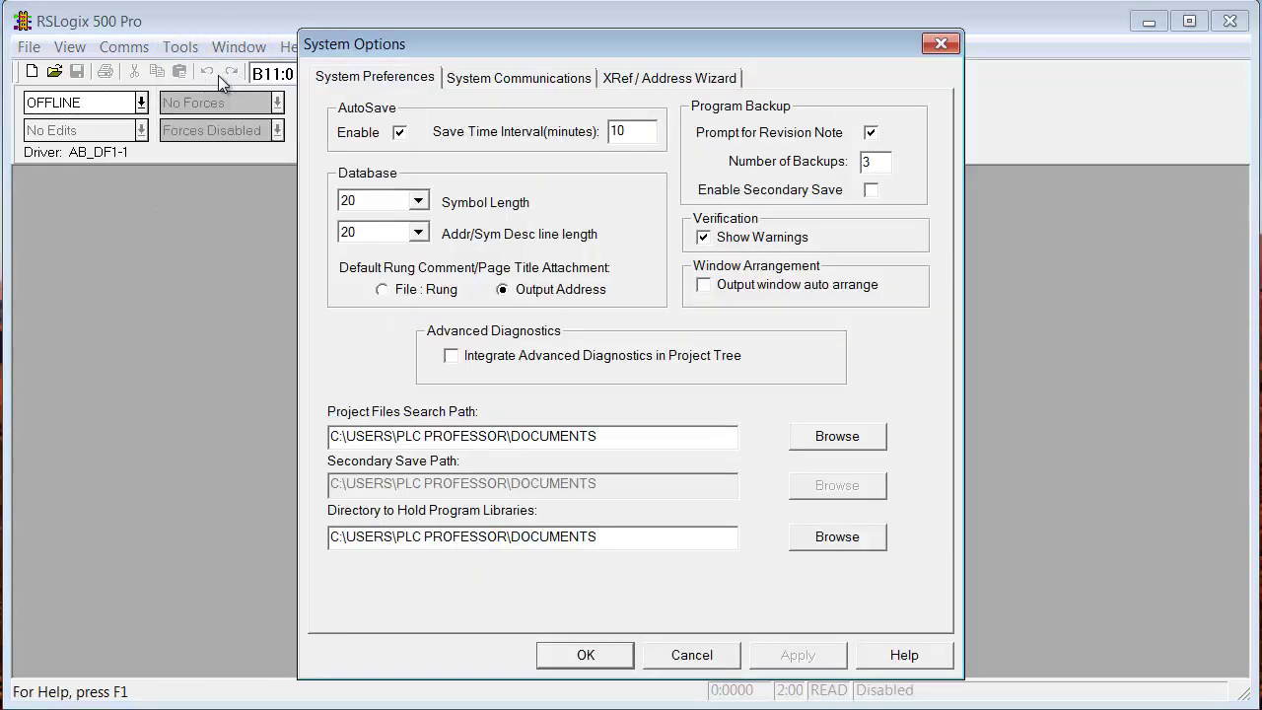
left_click(484, 84)
left_click(634, 83)
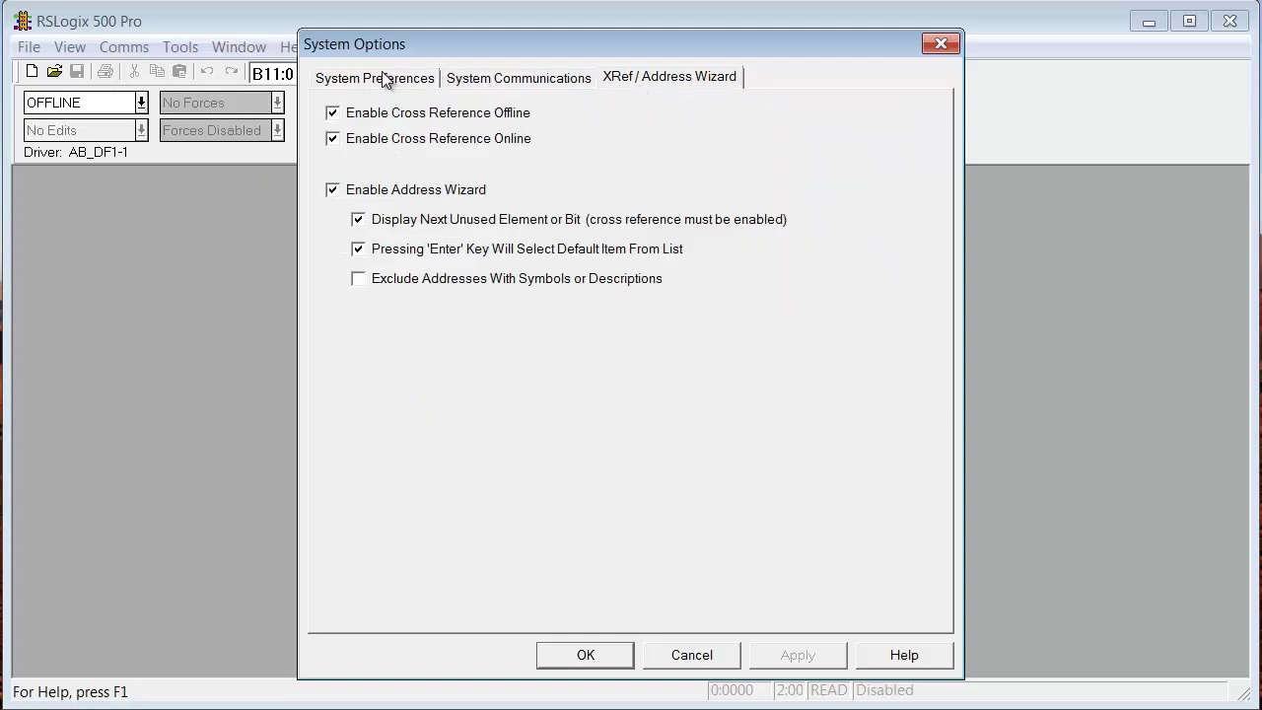
left_click(385, 78)
left_click(672, 656)
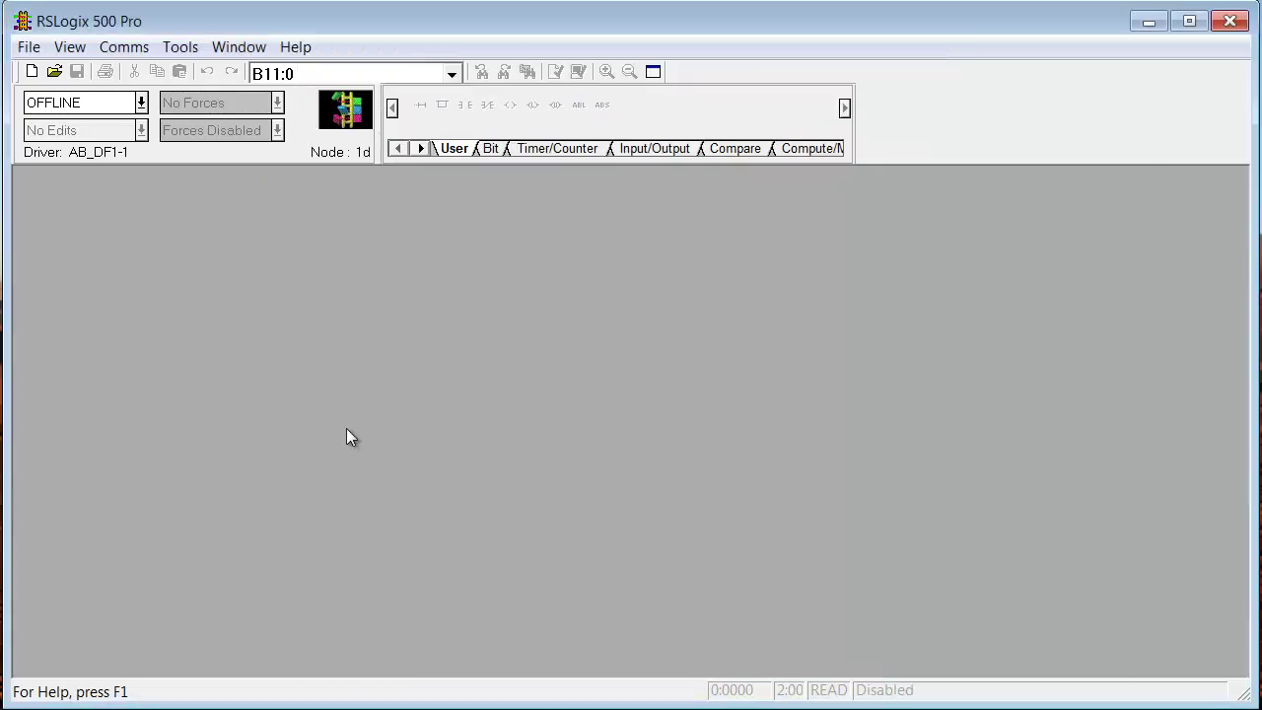
left_click(237, 48)
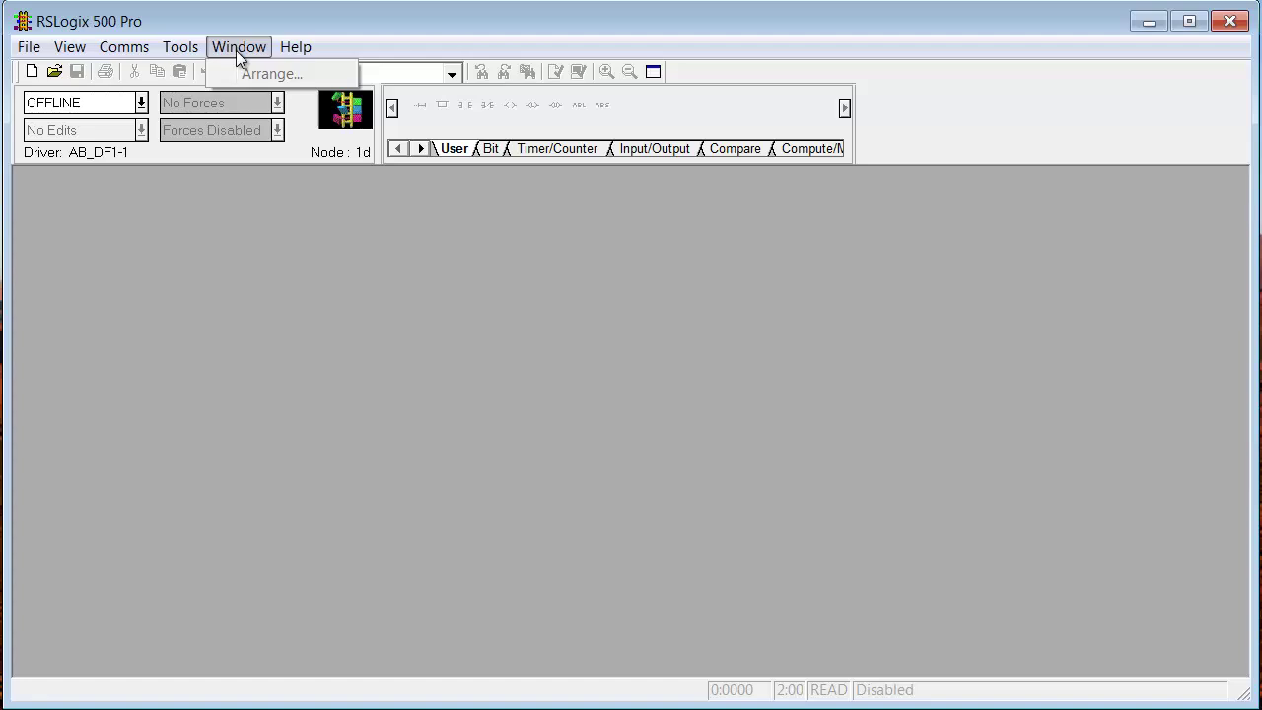
mouse_move(304, 54)
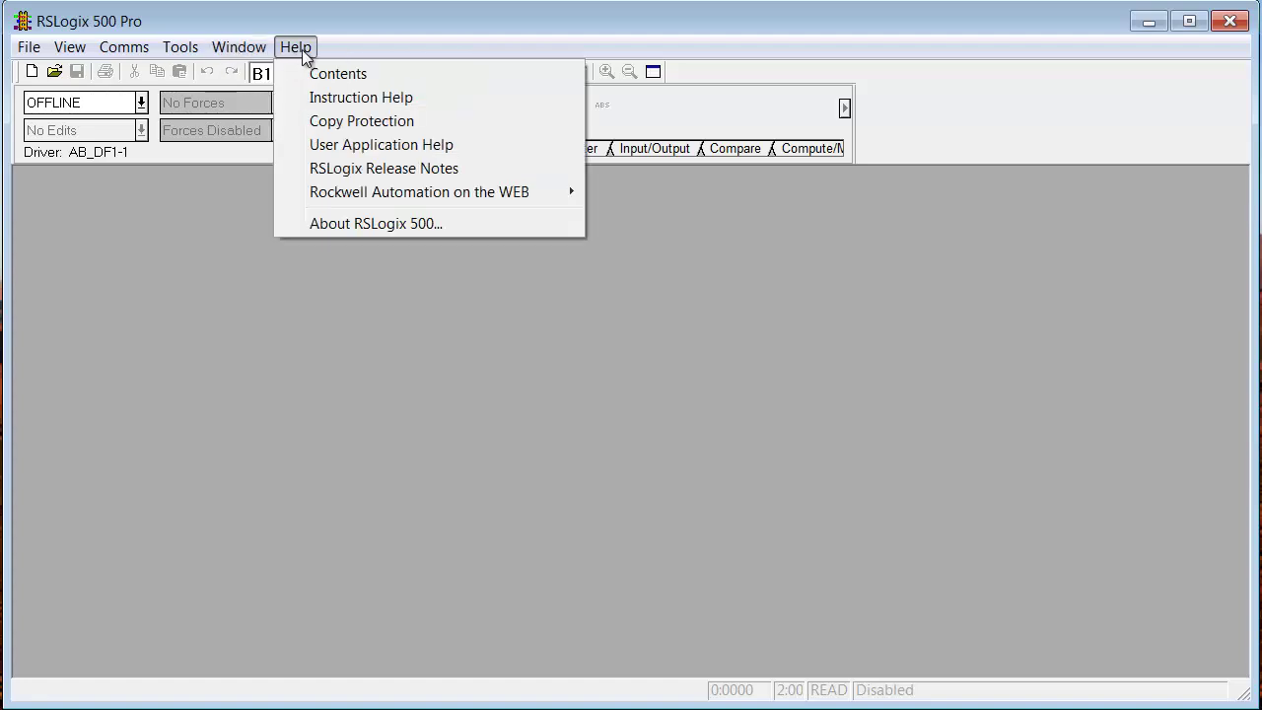
left_click(334, 73)
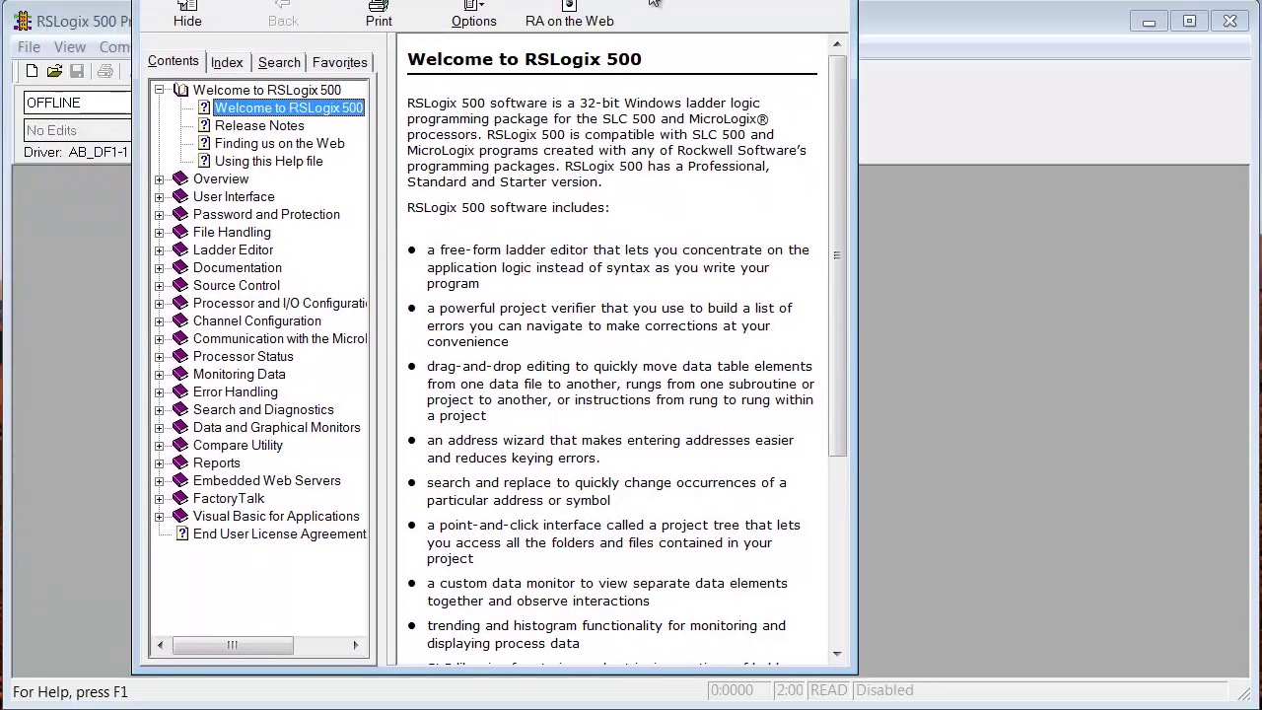
left_click_drag(668, 2, 680, 39)
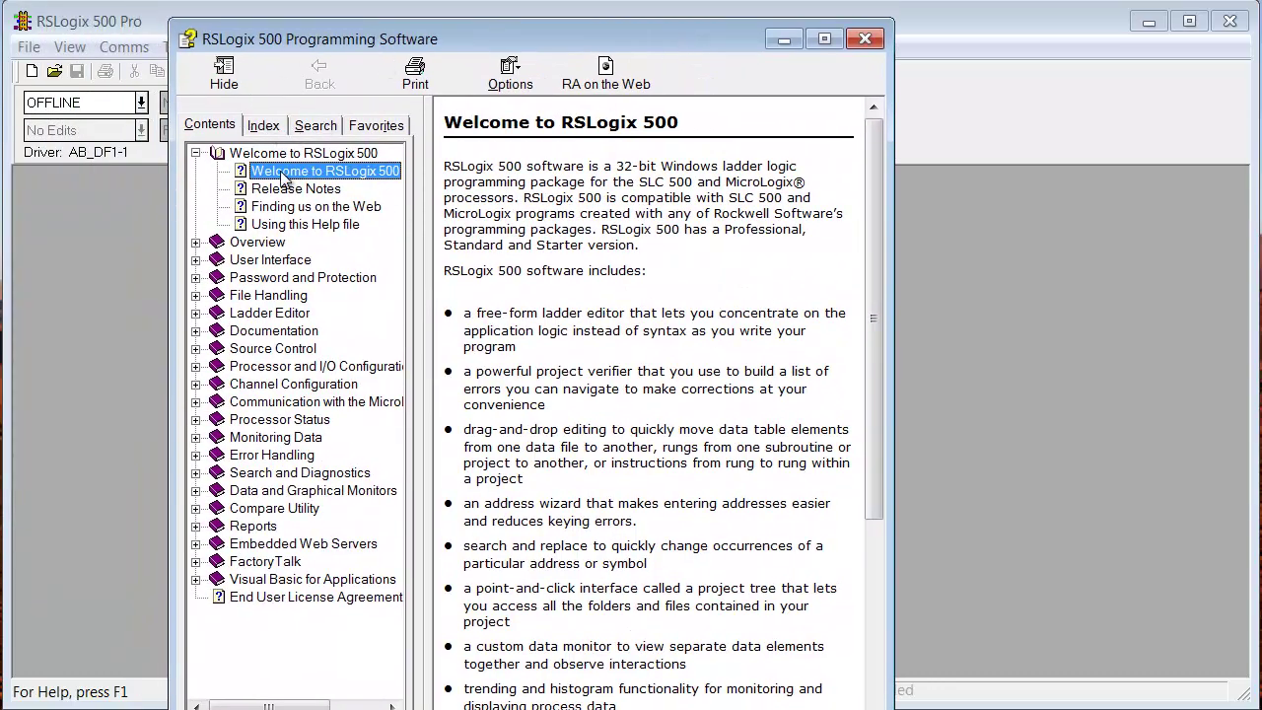
left_click(263, 128)
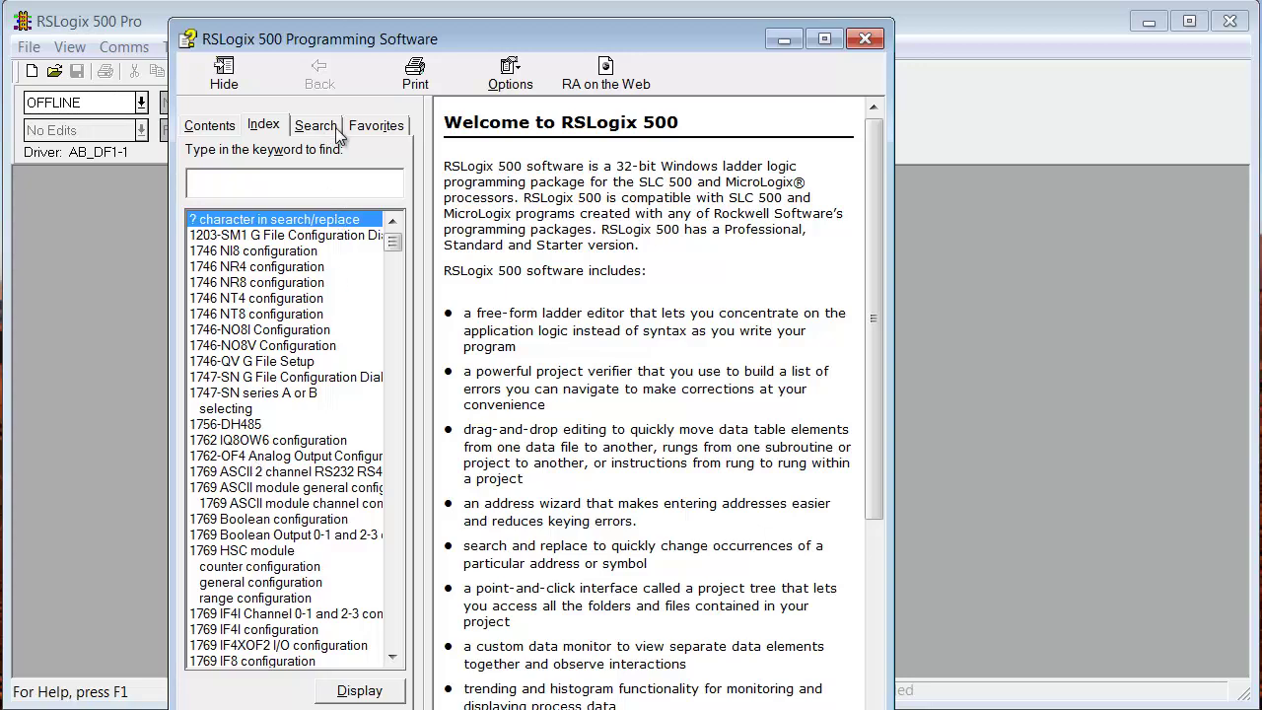
left_click(374, 125)
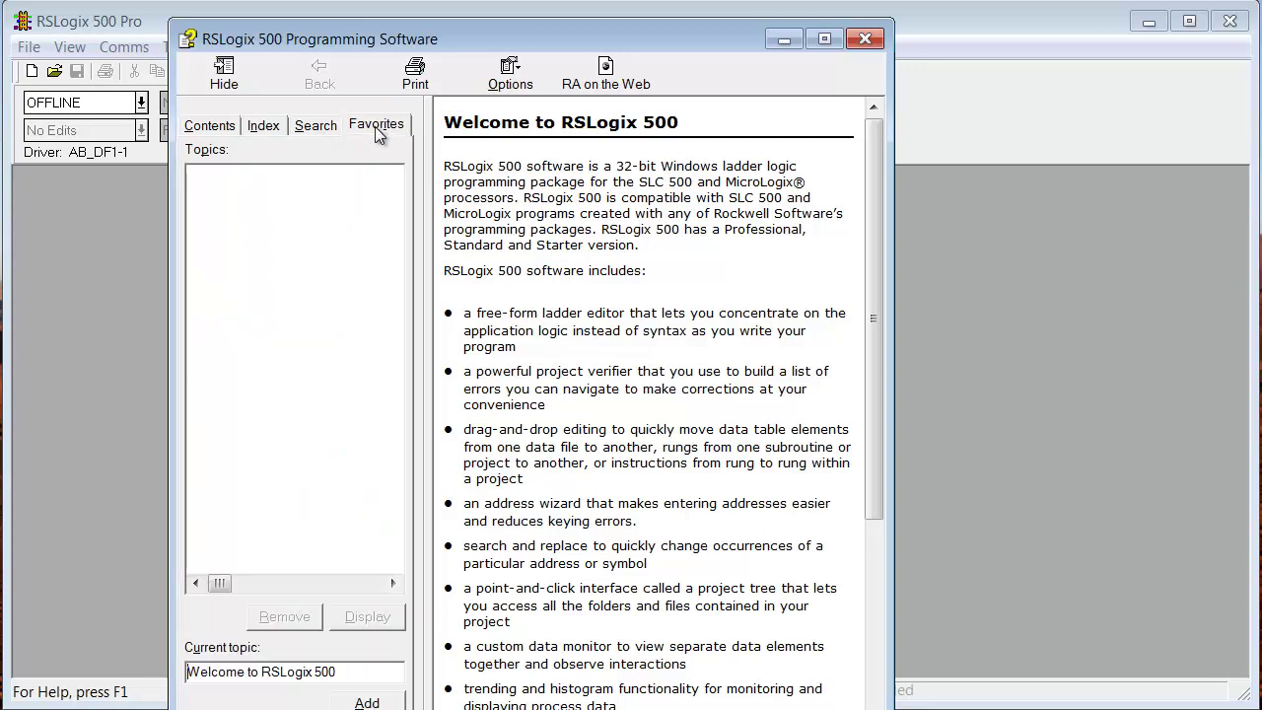
left_click(318, 123)
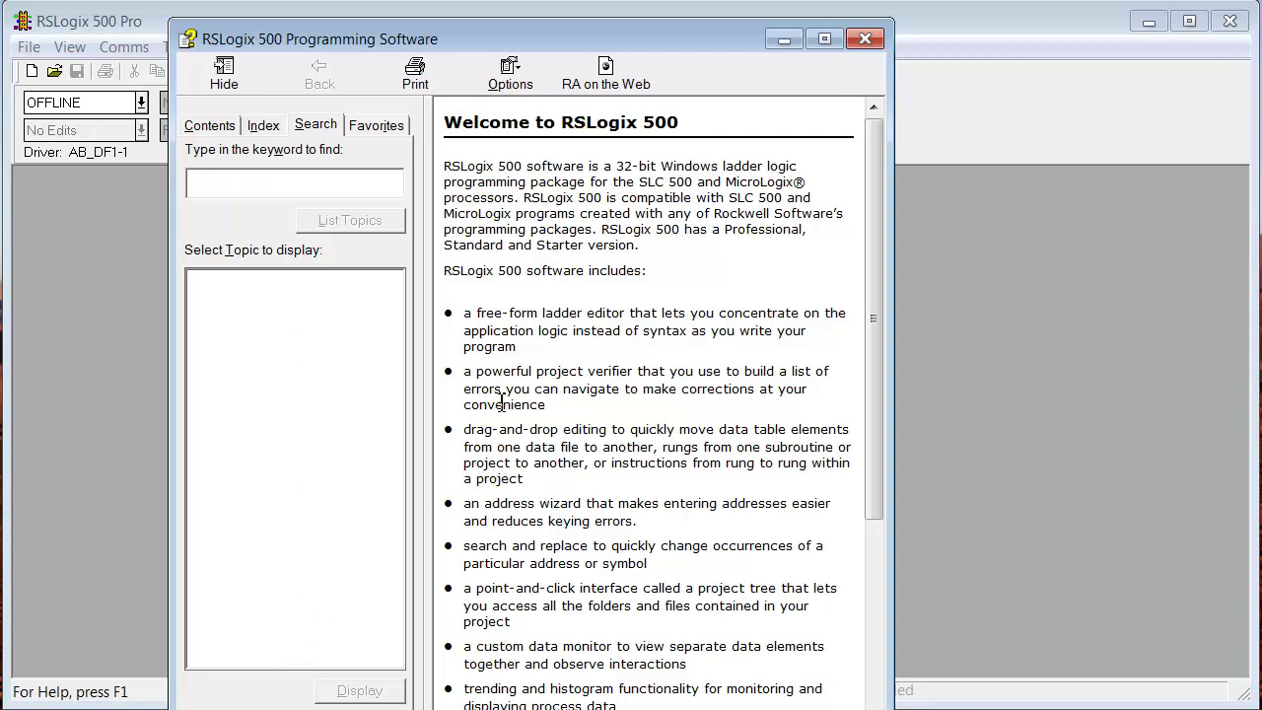
Open Instruction Help, widen its window, and show the AEX String Extract topic.
left_click(864, 39)
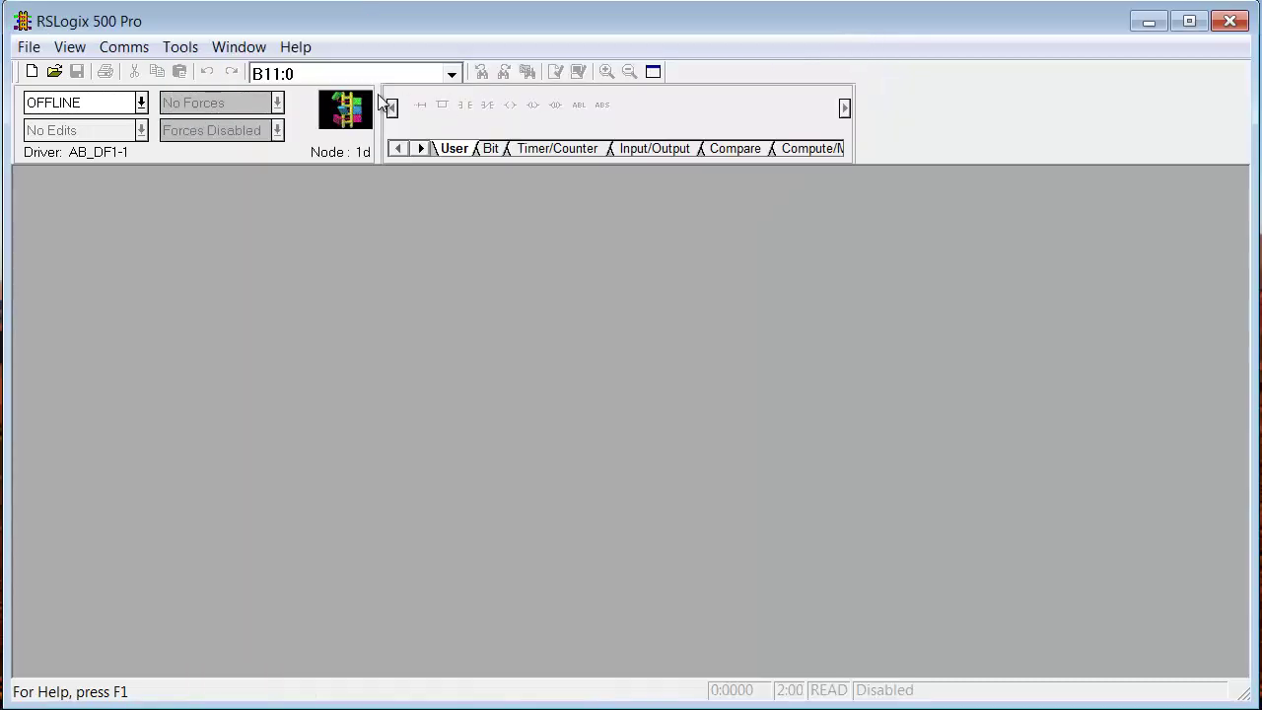
left_click(309, 51)
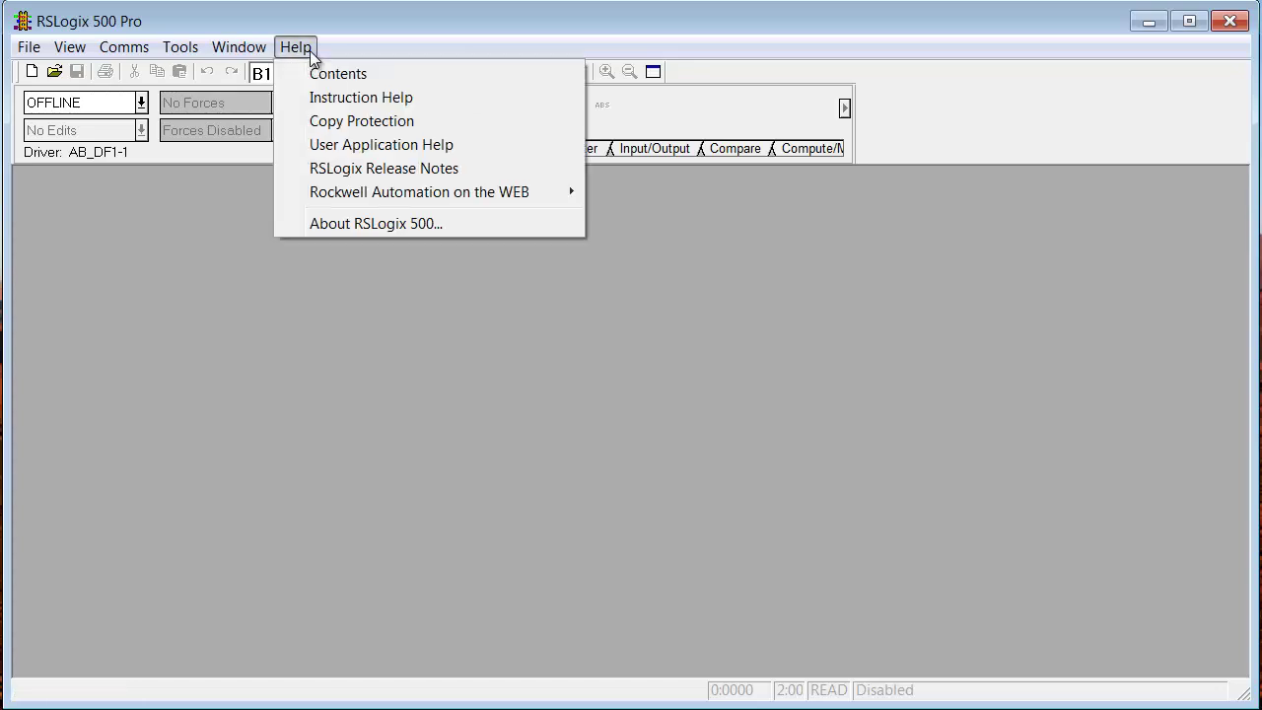
left_click(340, 95)
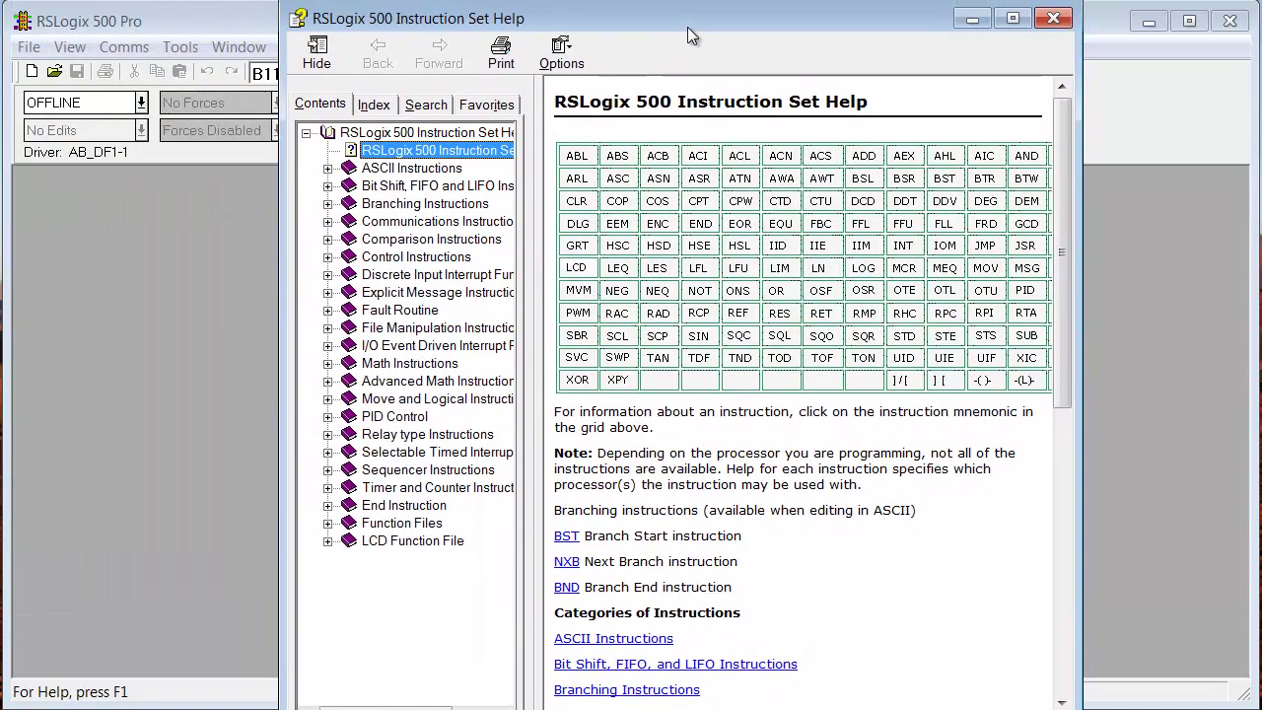
left_click_drag(687, 27, 661, 1)
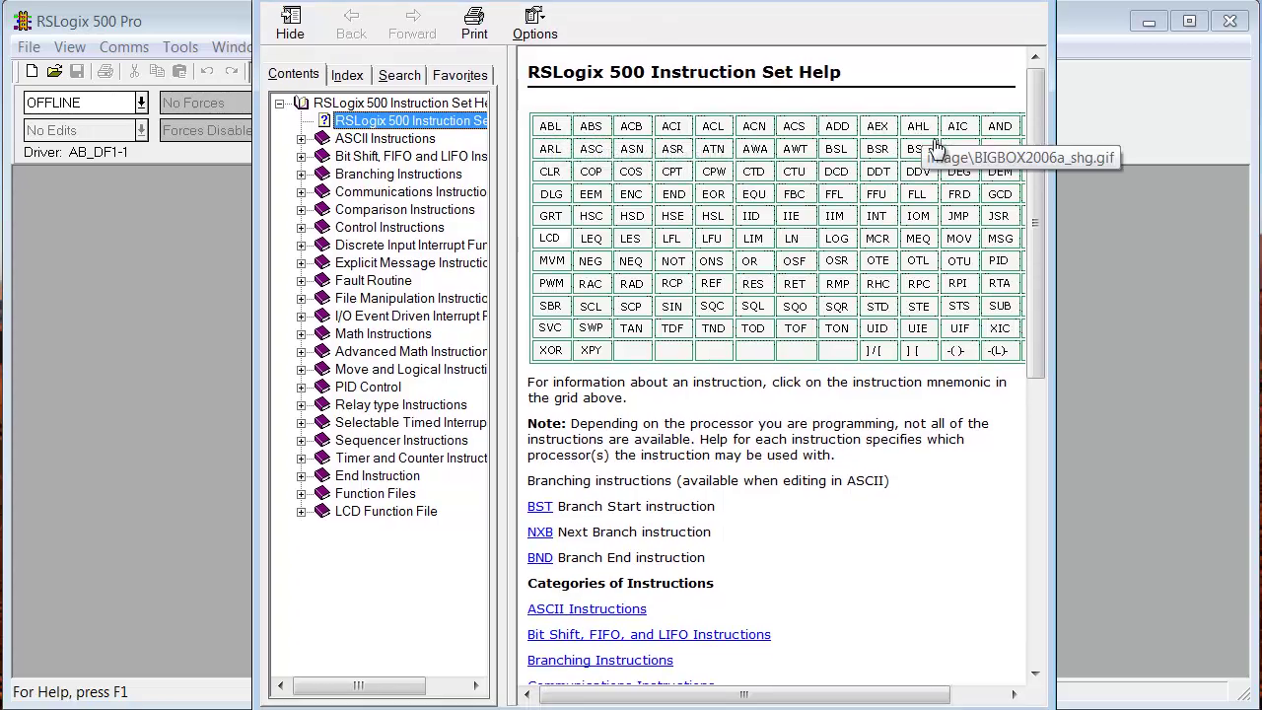
left_click_drag(1056, 220, 1126, 221)
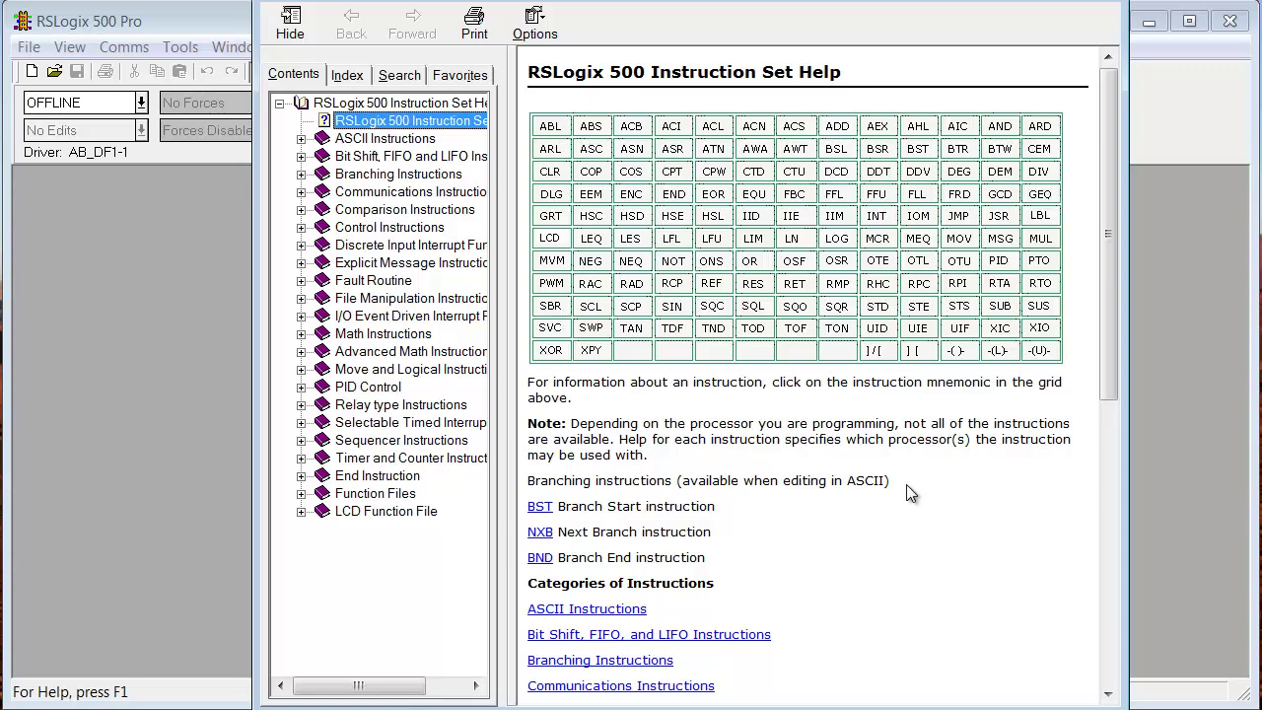
left_click(873, 132)
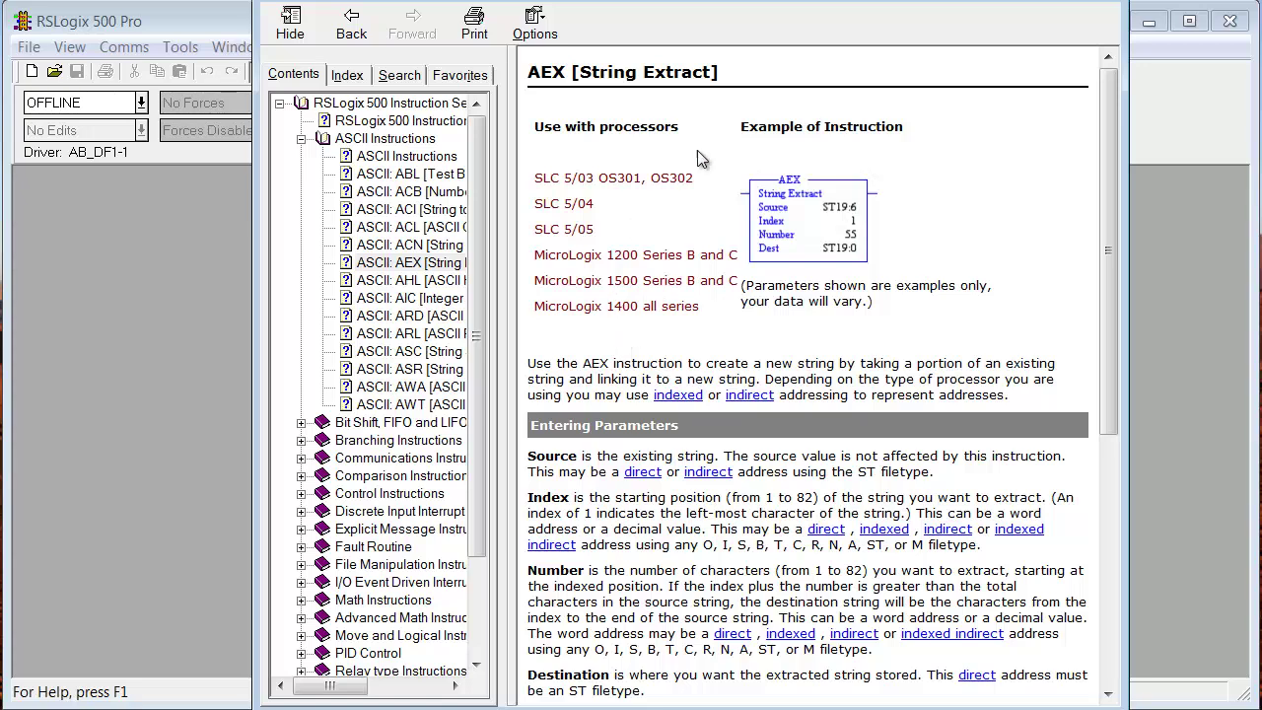
Scroll through the COP Copy File topic, then go Back to the instruction grid.
left_click(355, 27)
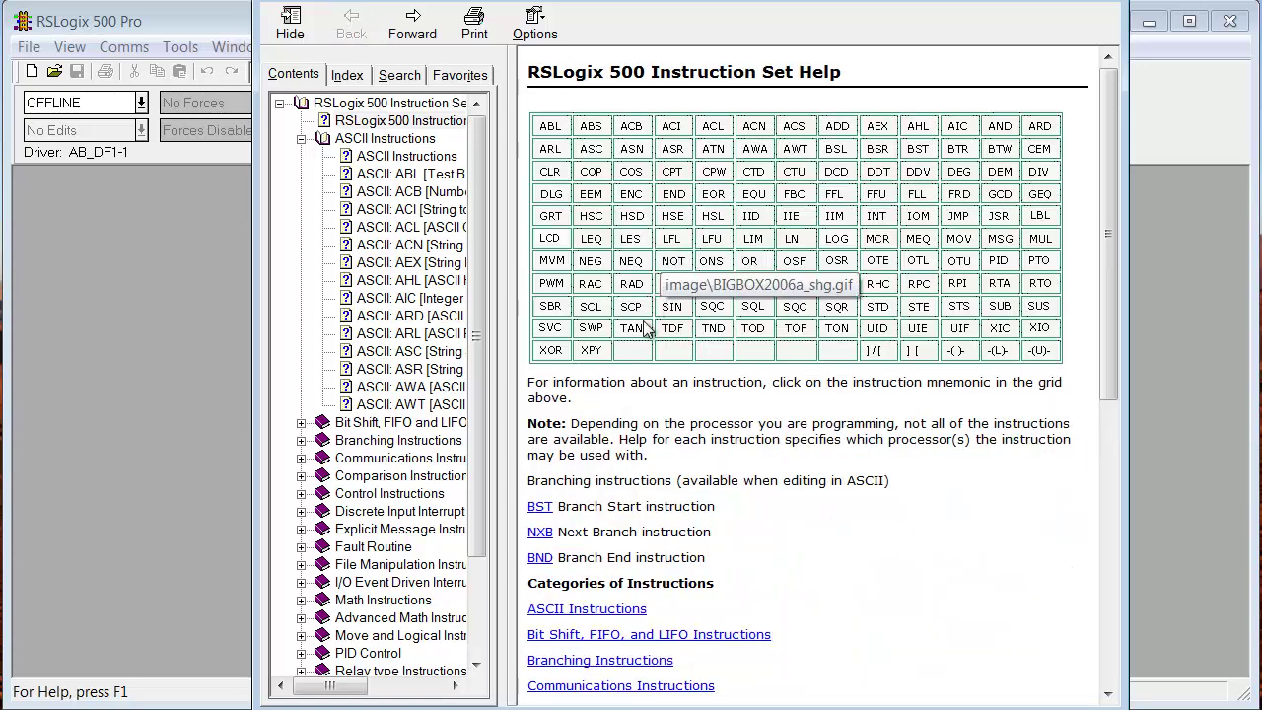
left_click(591, 174)
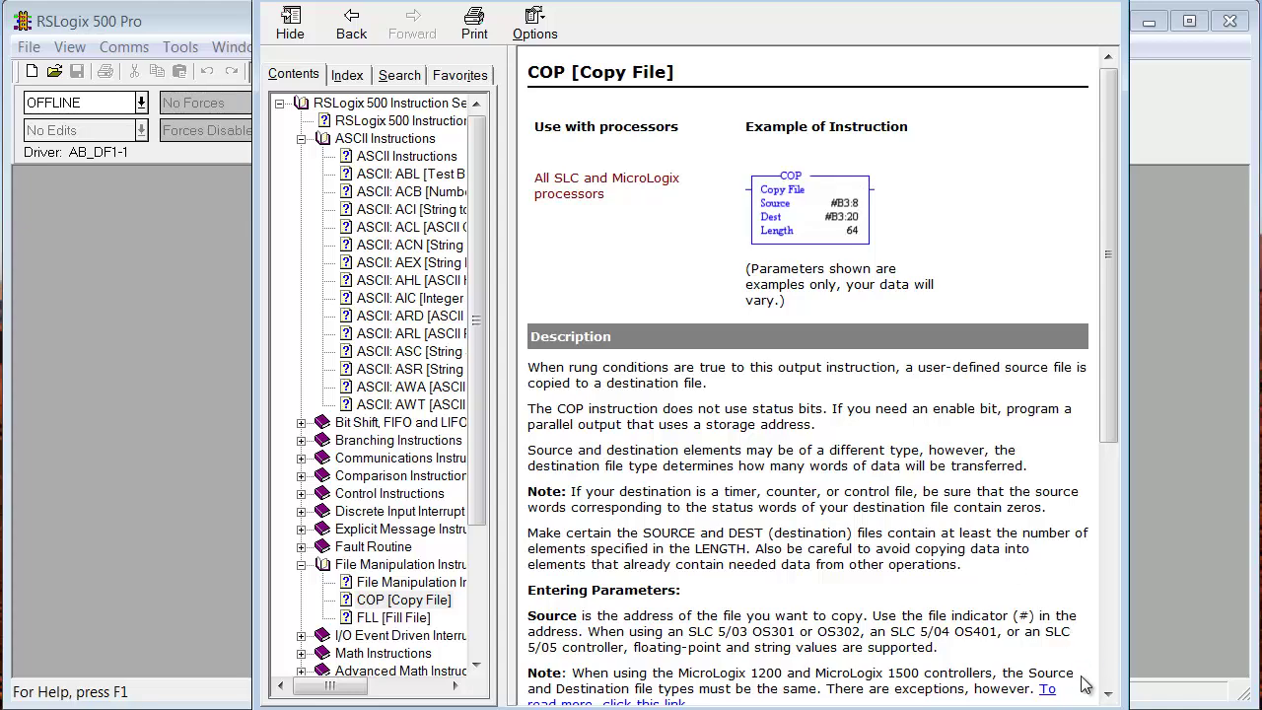
left_click(1109, 695)
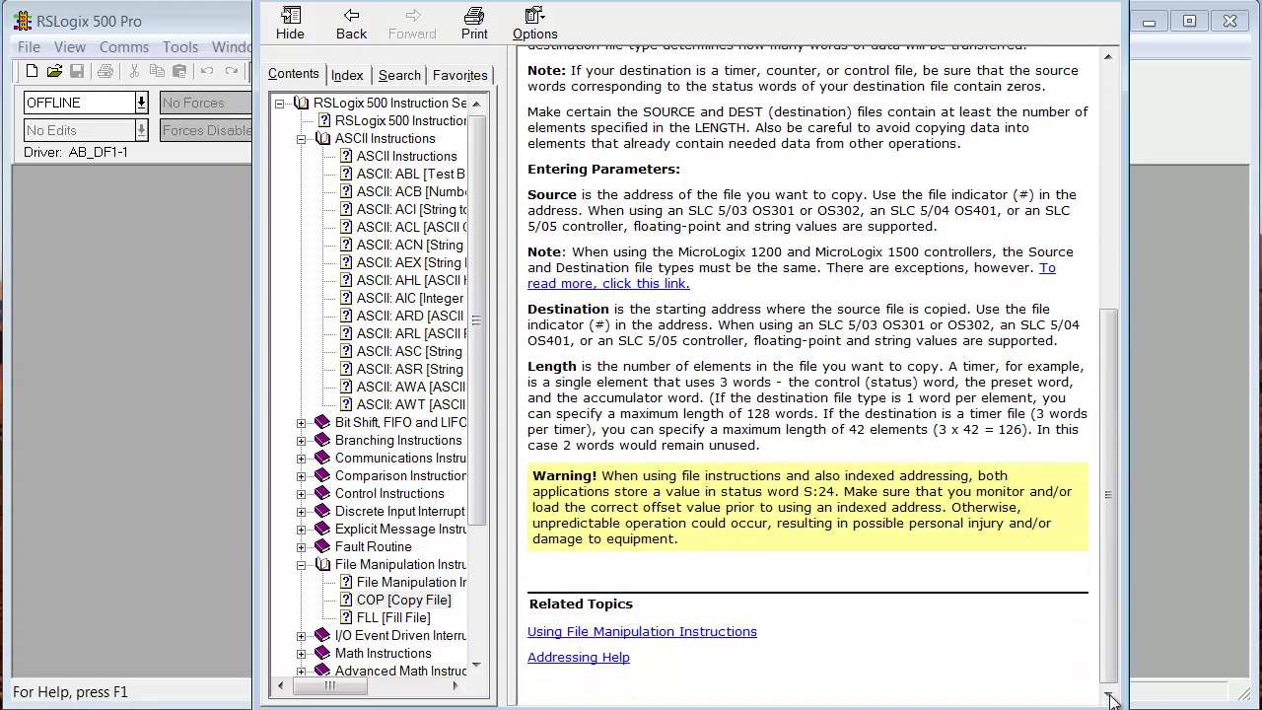
left_click(1112, 155)
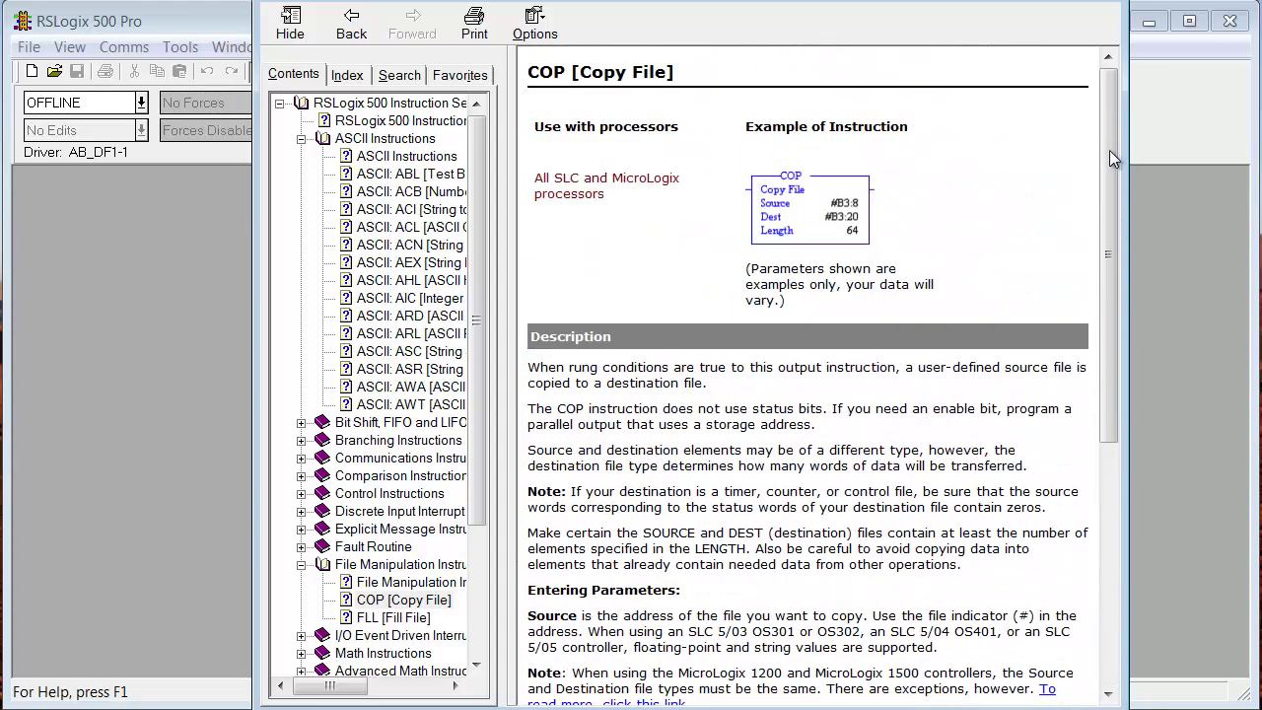
left_click(1110, 680)
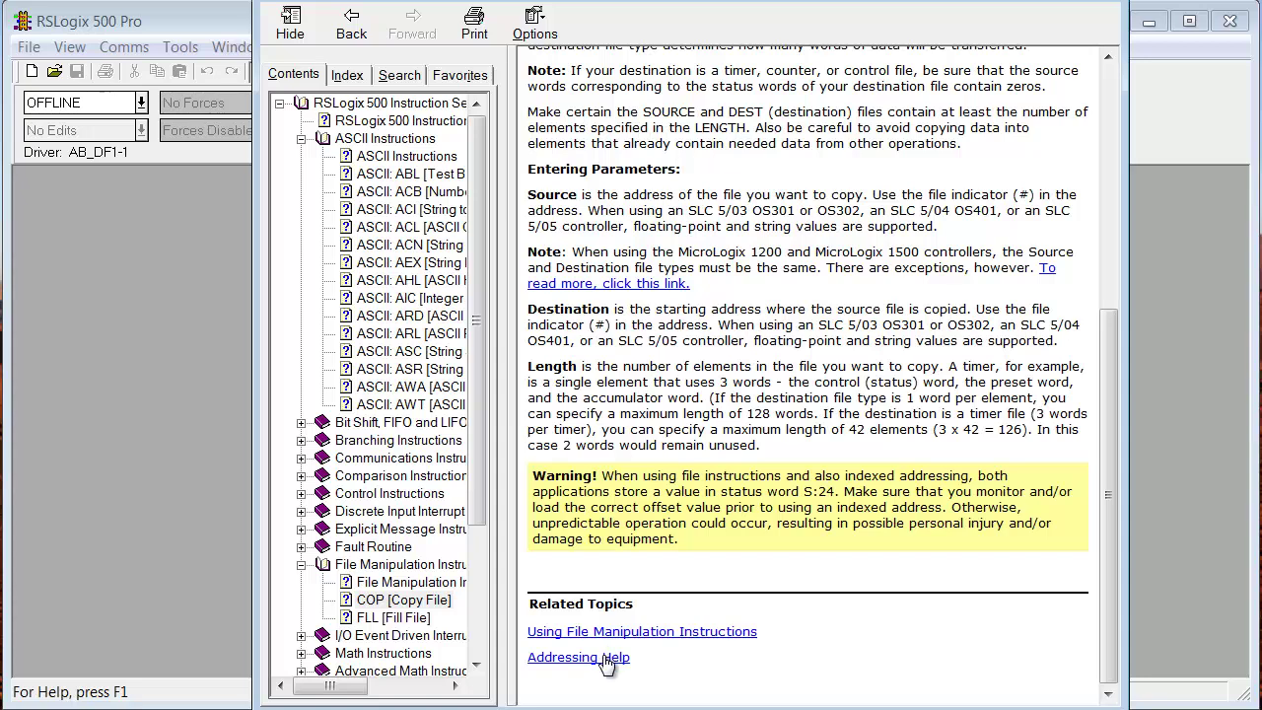
left_click(1111, 83)
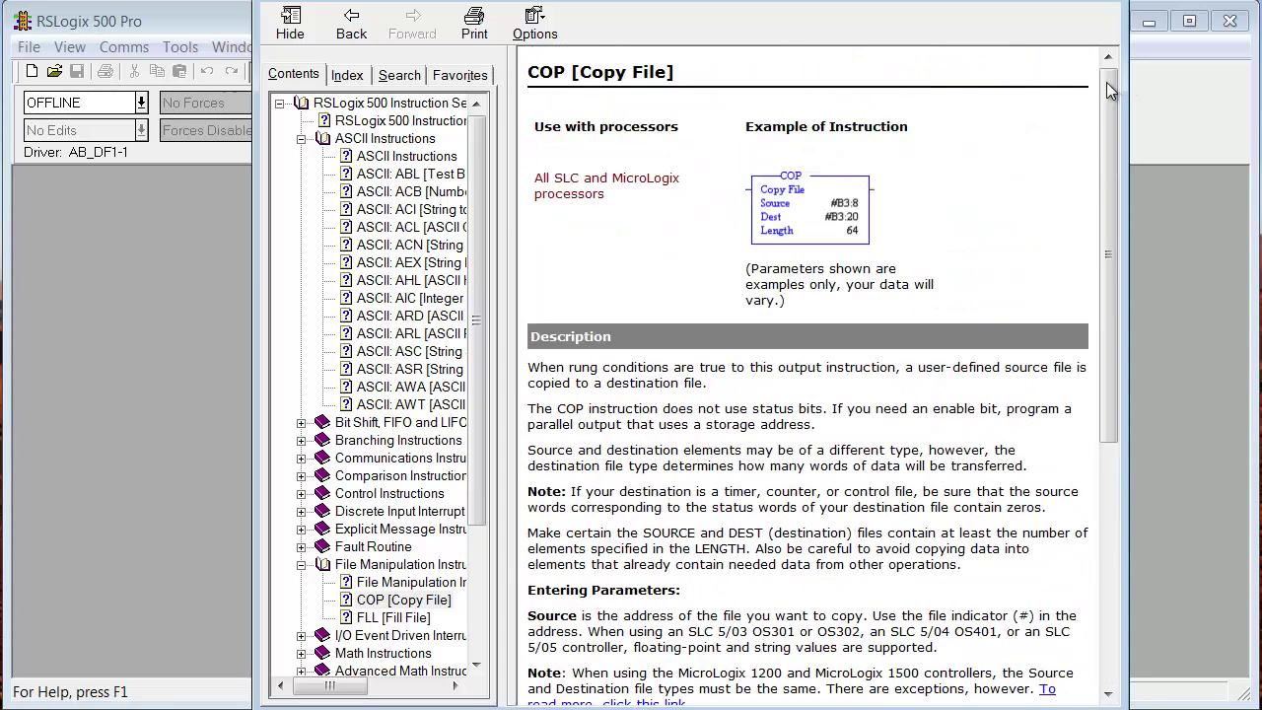
left_click(355, 29)
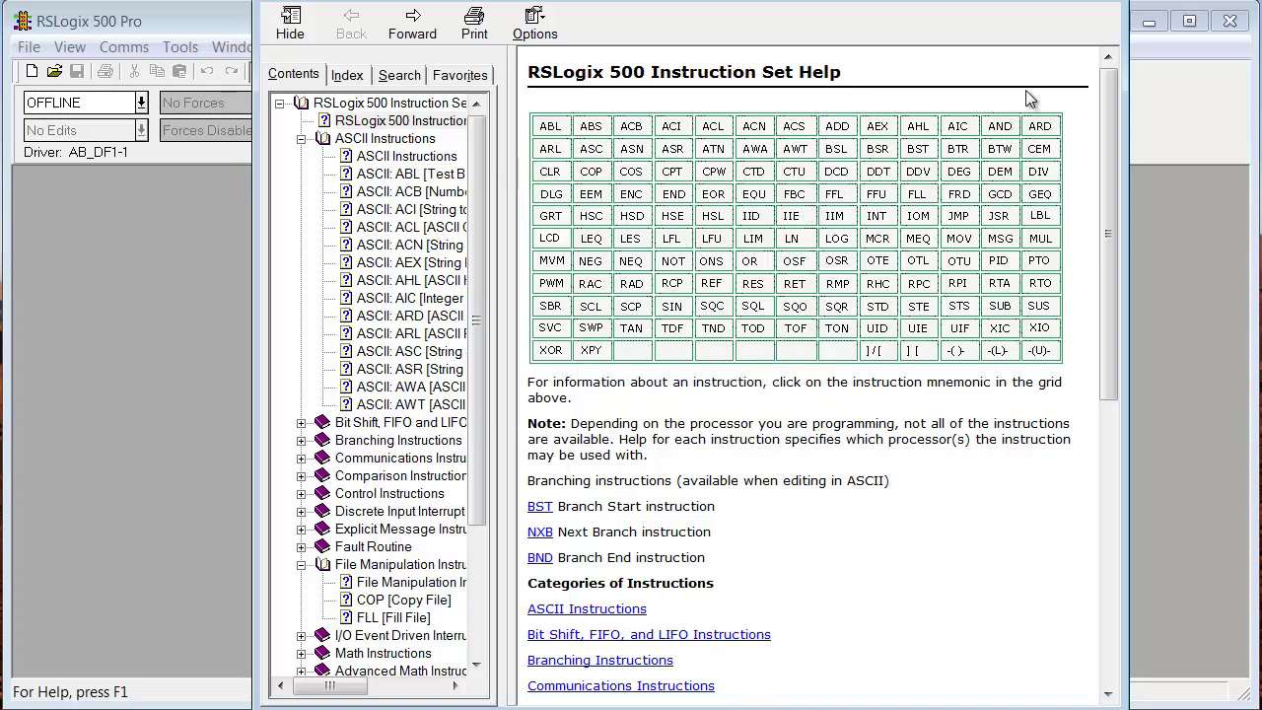
Close help and view the About RSLogix 500 box (9.00.00, CPR 9) twice.
left_click(1100, 1)
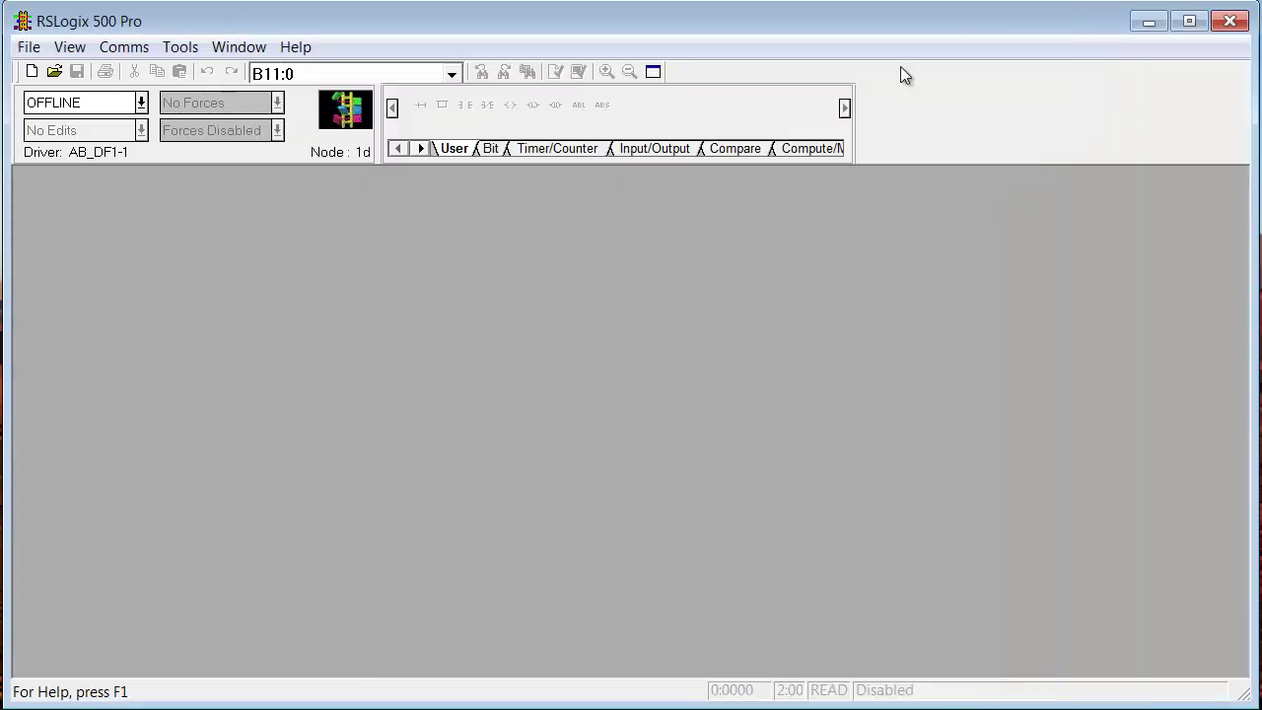
left_click(293, 48)
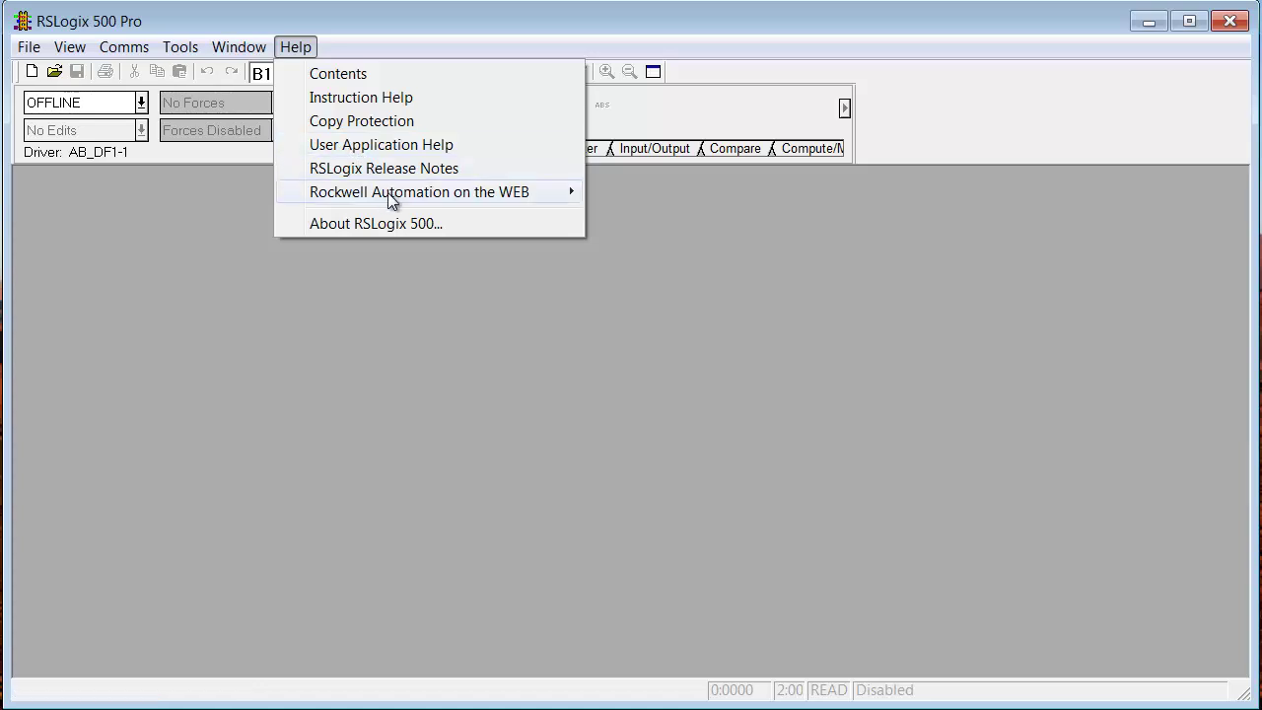
mouse_move(392, 201)
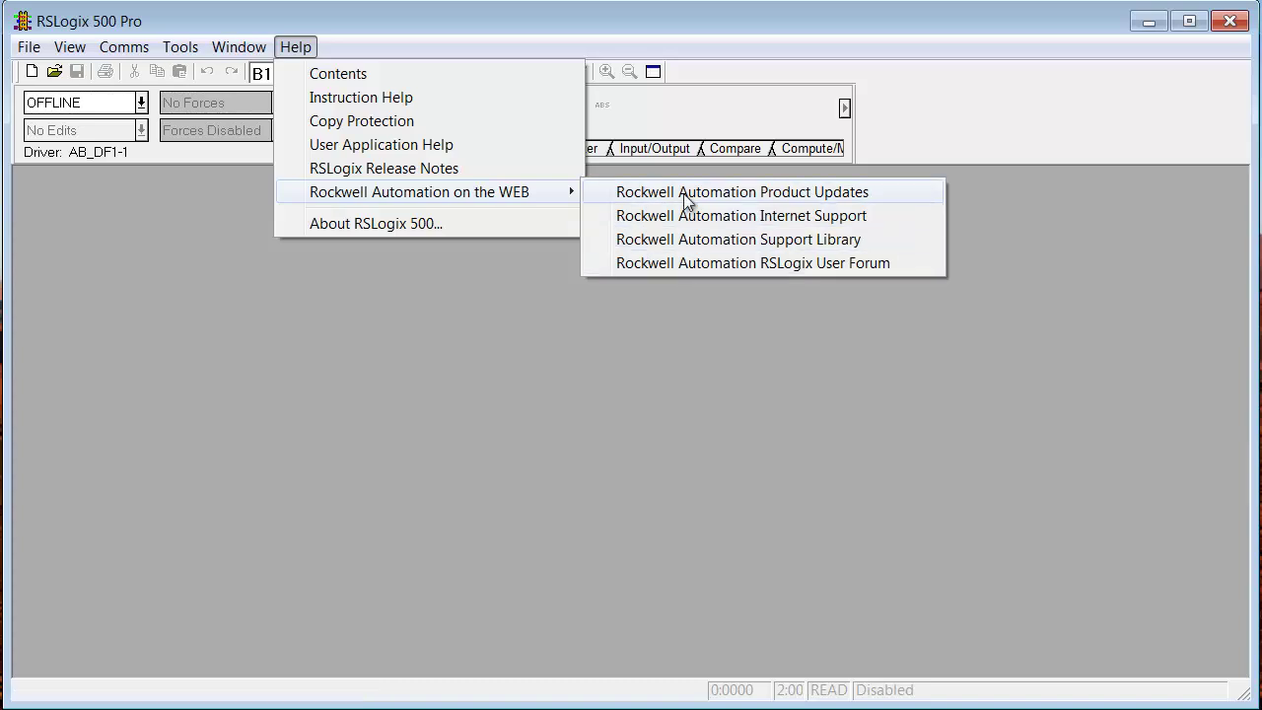
left_click(337, 223)
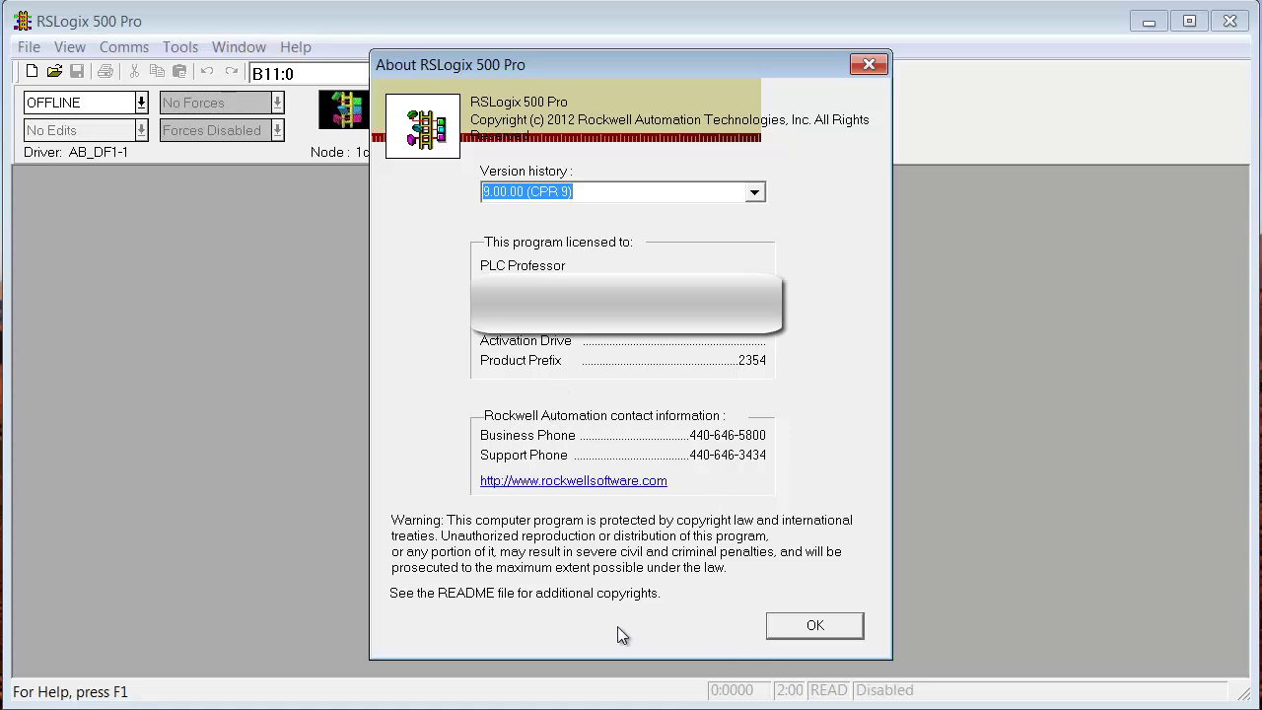
left_click(774, 625)
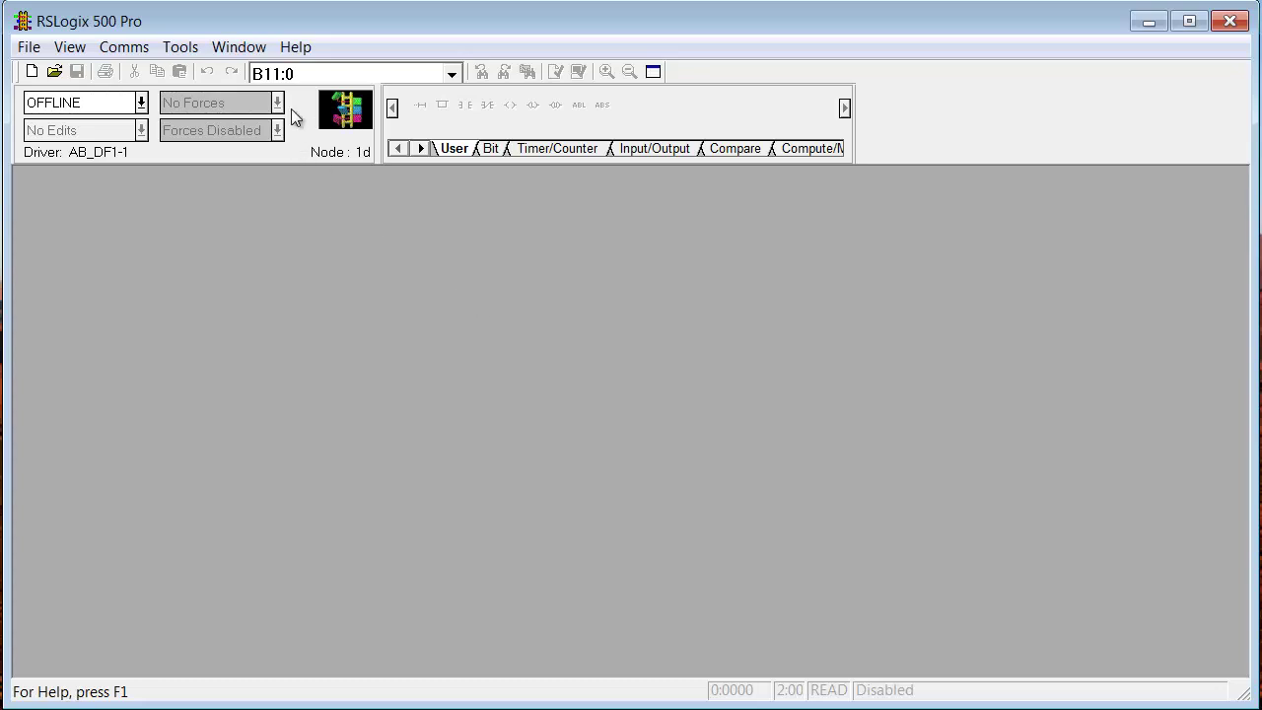
left_click(298, 48)
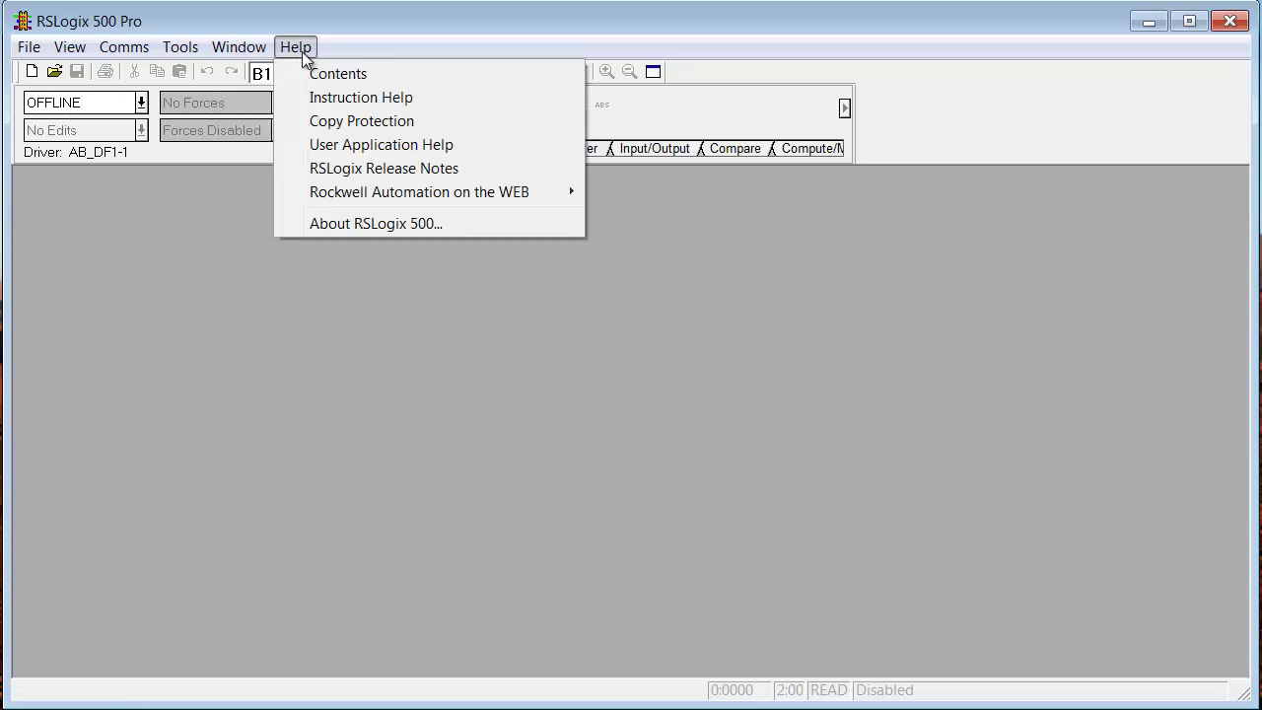
left_click(352, 225)
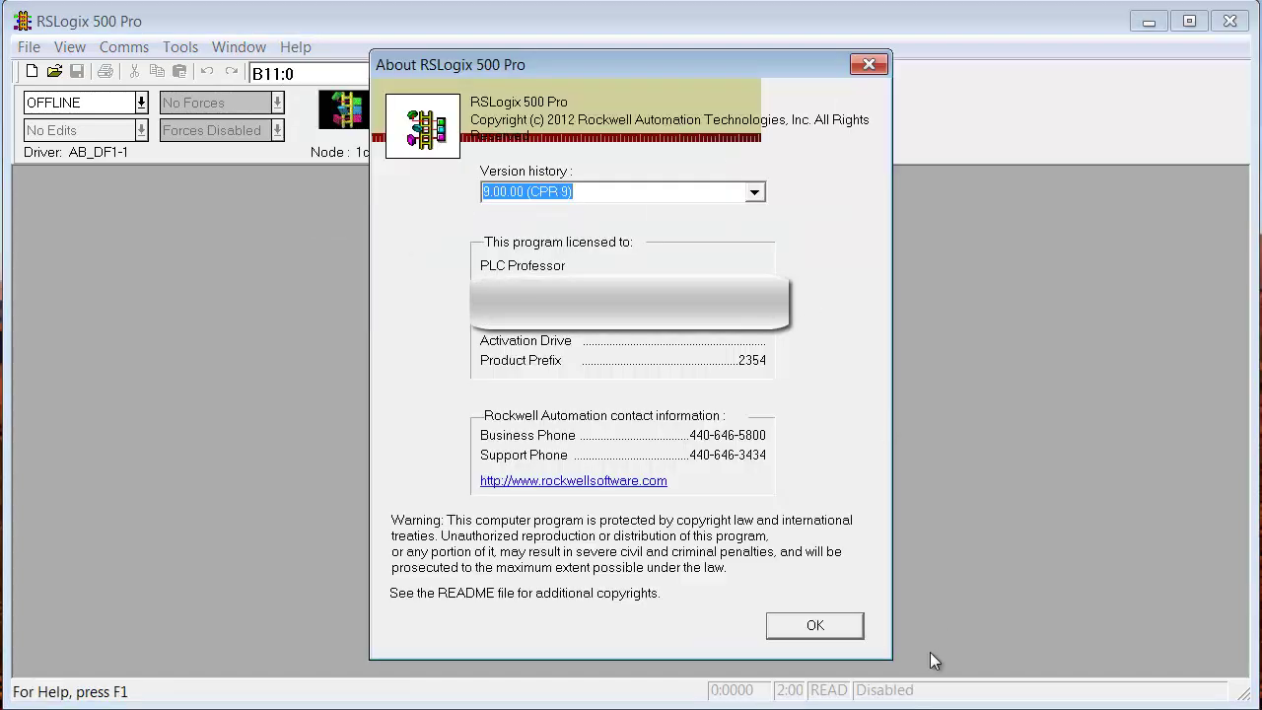
left_click(810, 627)
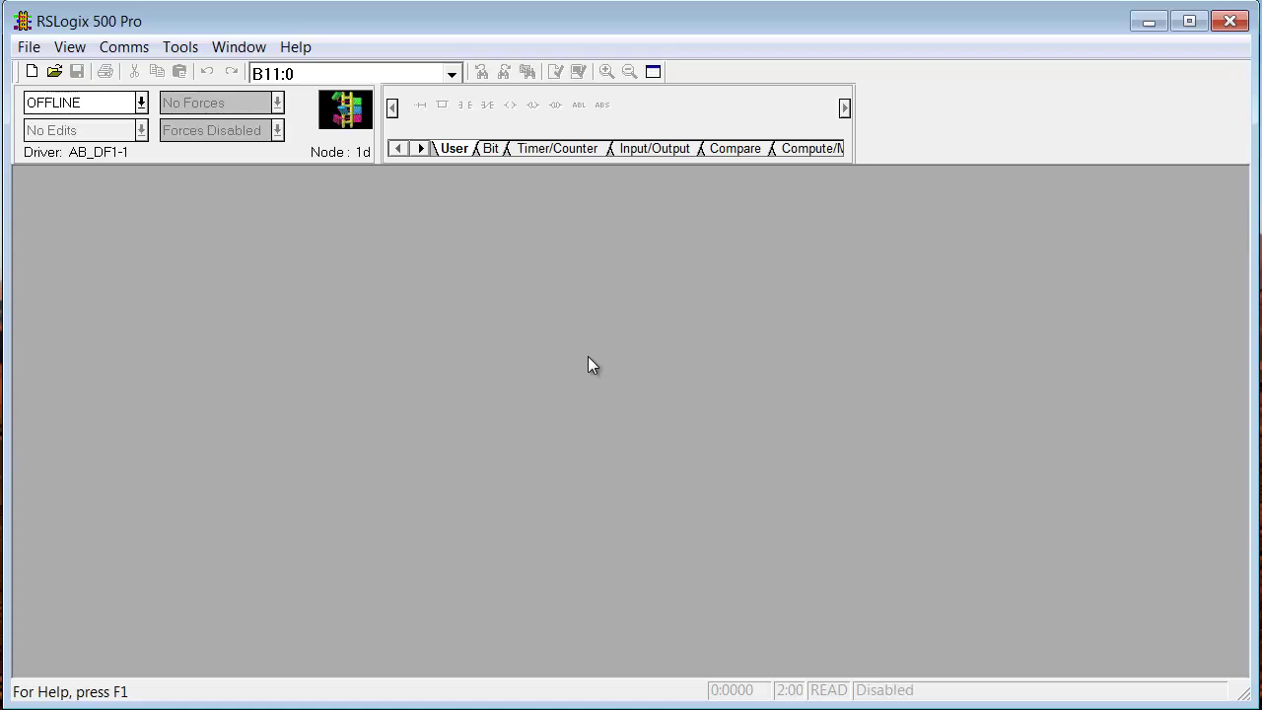
Start a new project named MYPLC by double-clicking Bul.1761 MicroLogix 1000.
left_click(29, 46)
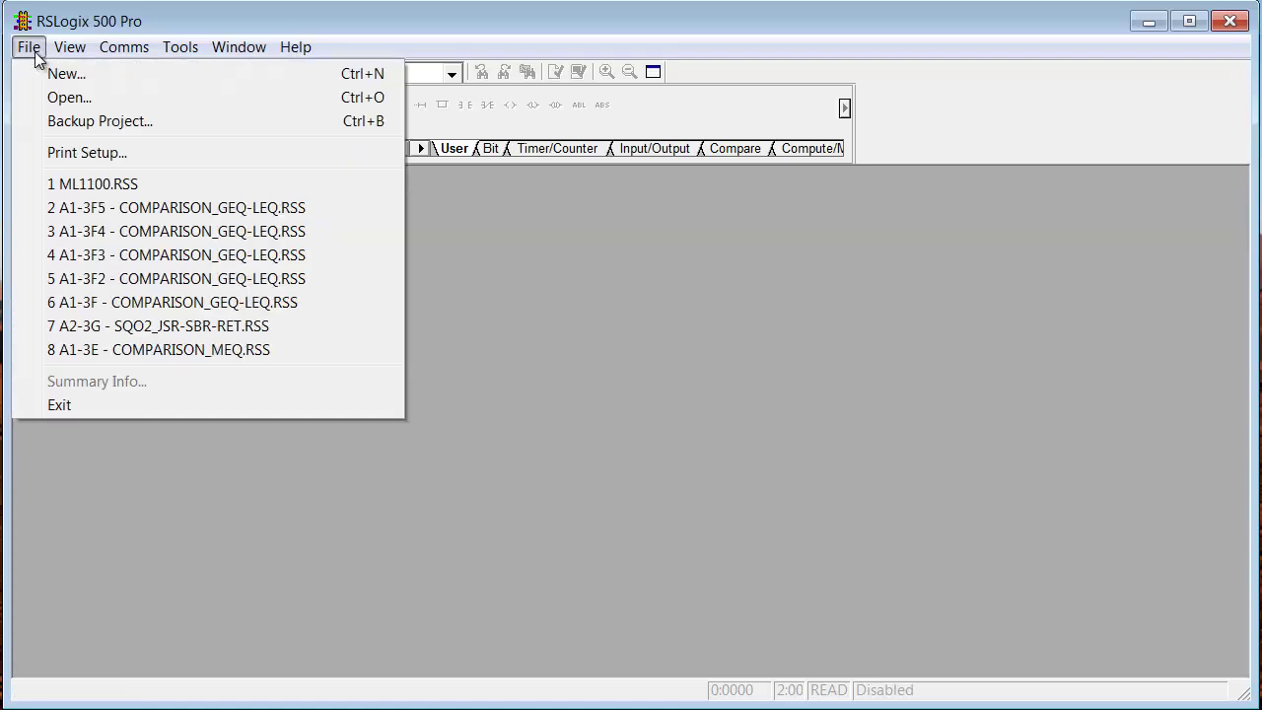
left_click(52, 73)
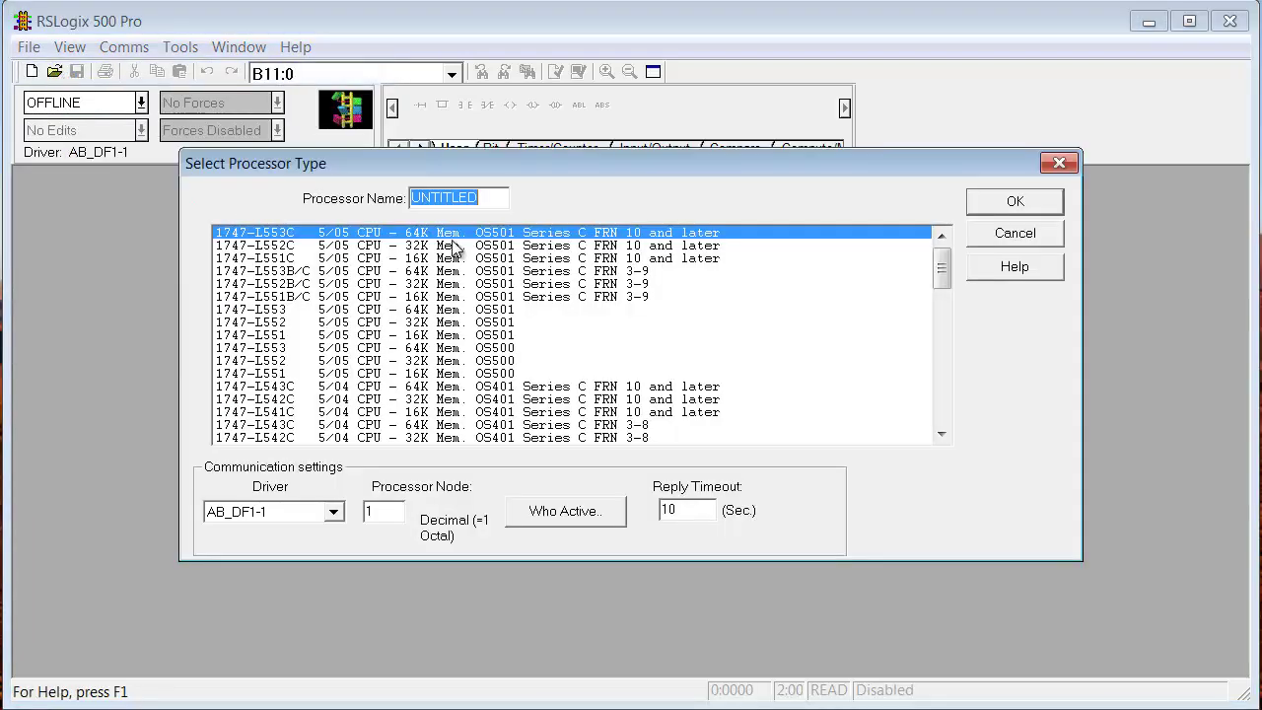
type("MYPLC")
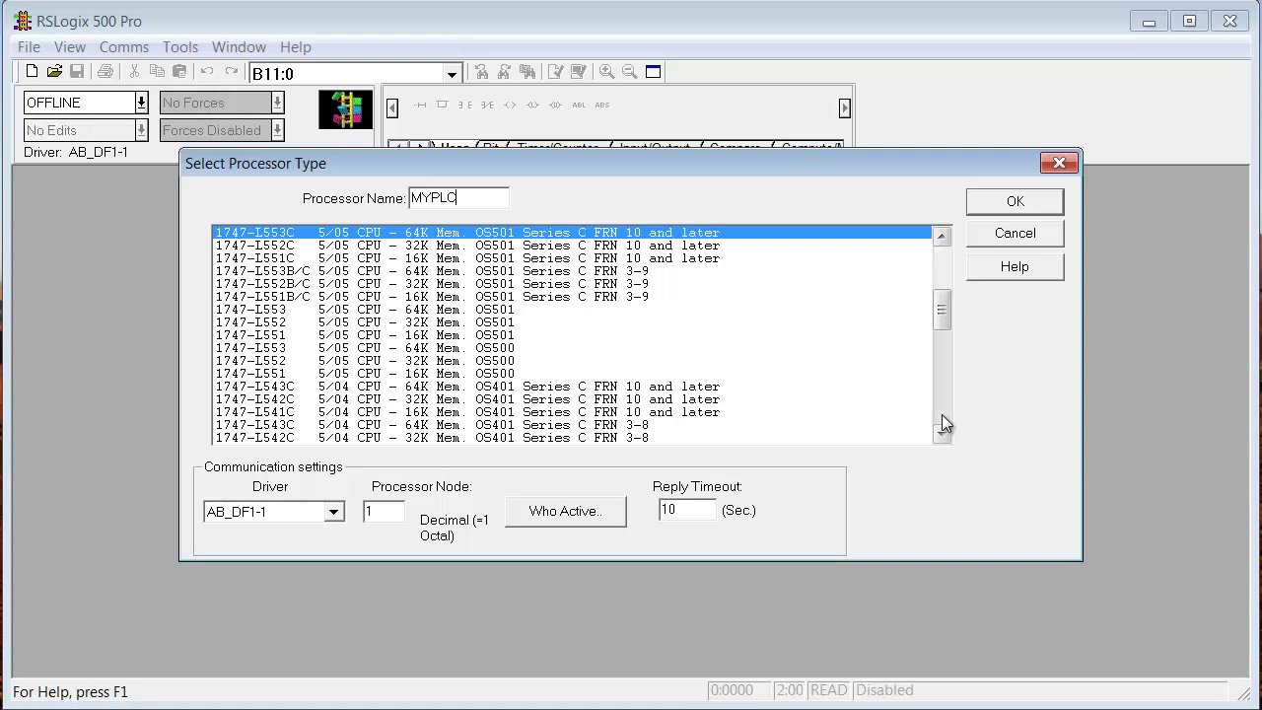
scroll(942, 414, "down", 12)
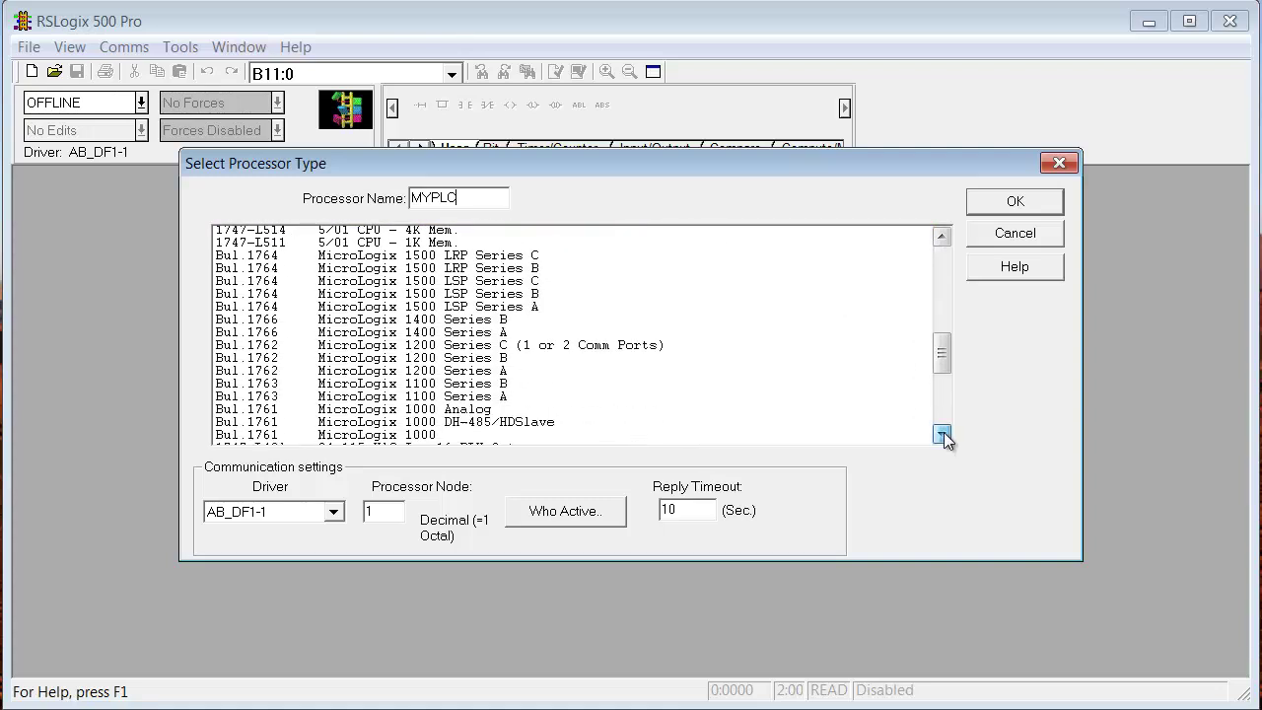
left_click(942, 430)
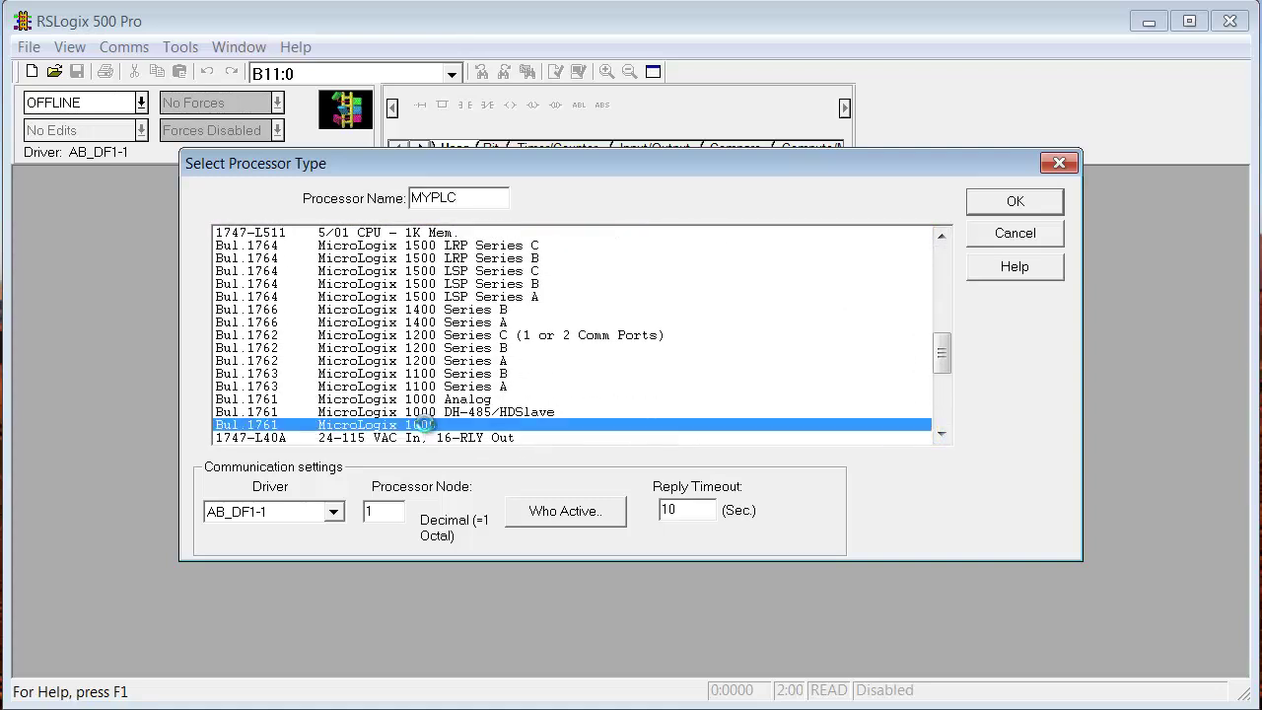
double_click(426, 425)
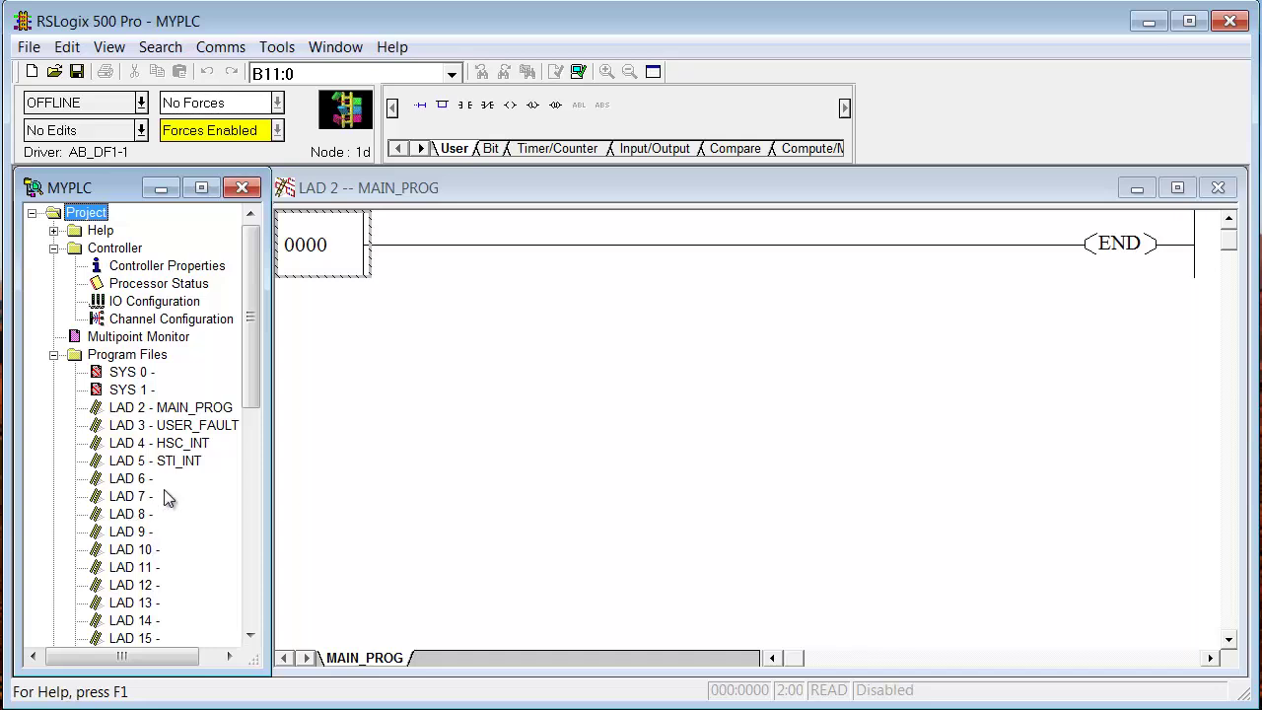
Expand the project's Help folder and open the general help Contents, moving its window aside.
mouse_move(254, 383)
left_mouse_down()
mouse_move(242, 617)
mouse_move(293, 361)
left_mouse_up()
left_click(53, 230)
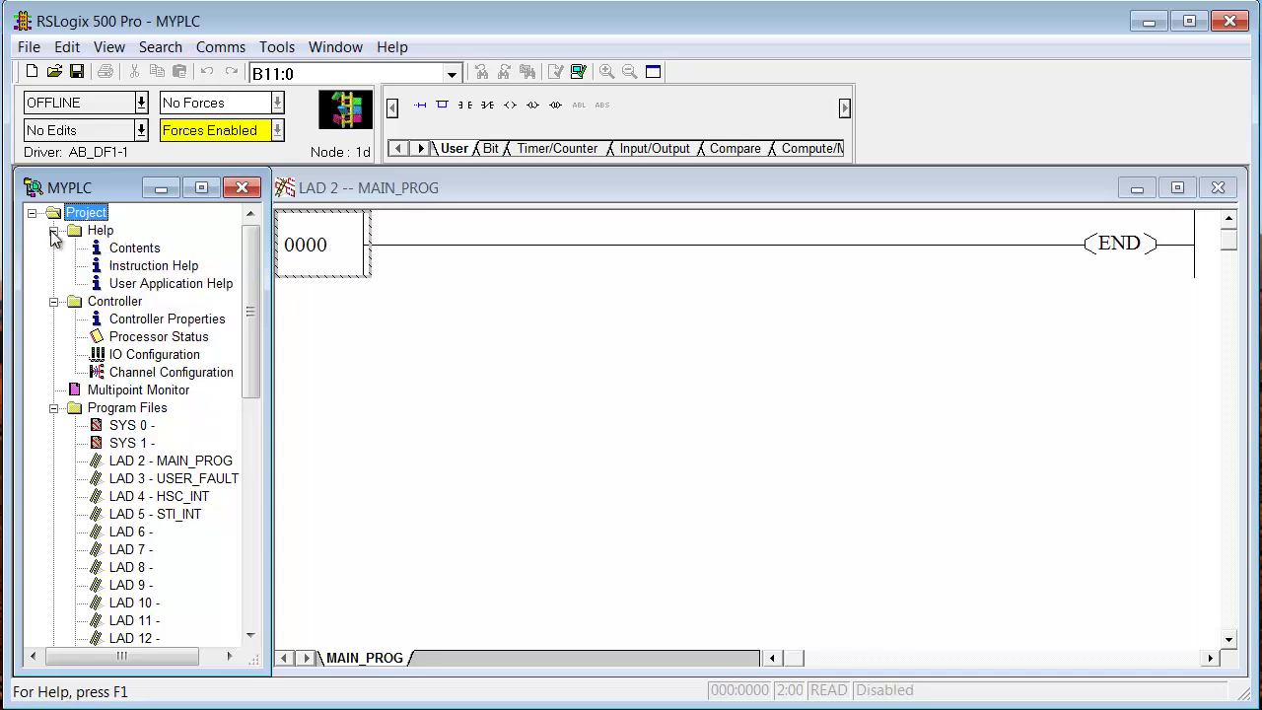
left_click(135, 248)
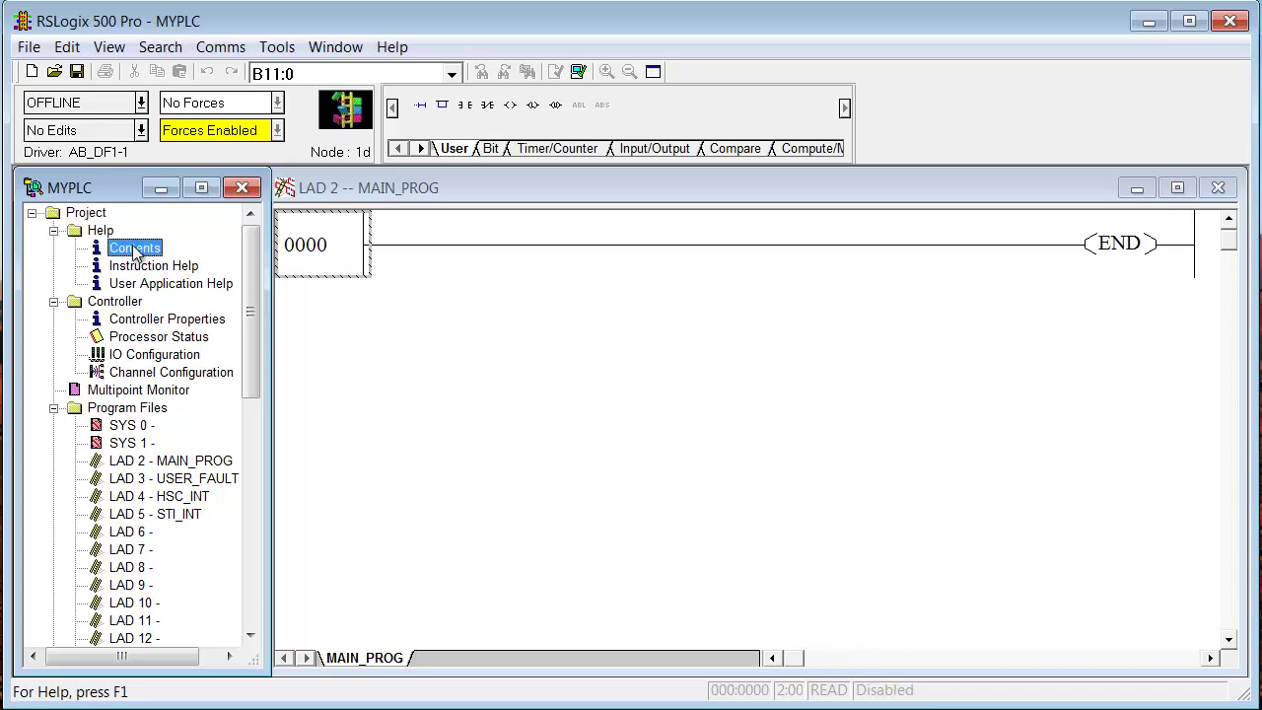
double_click(135, 249)
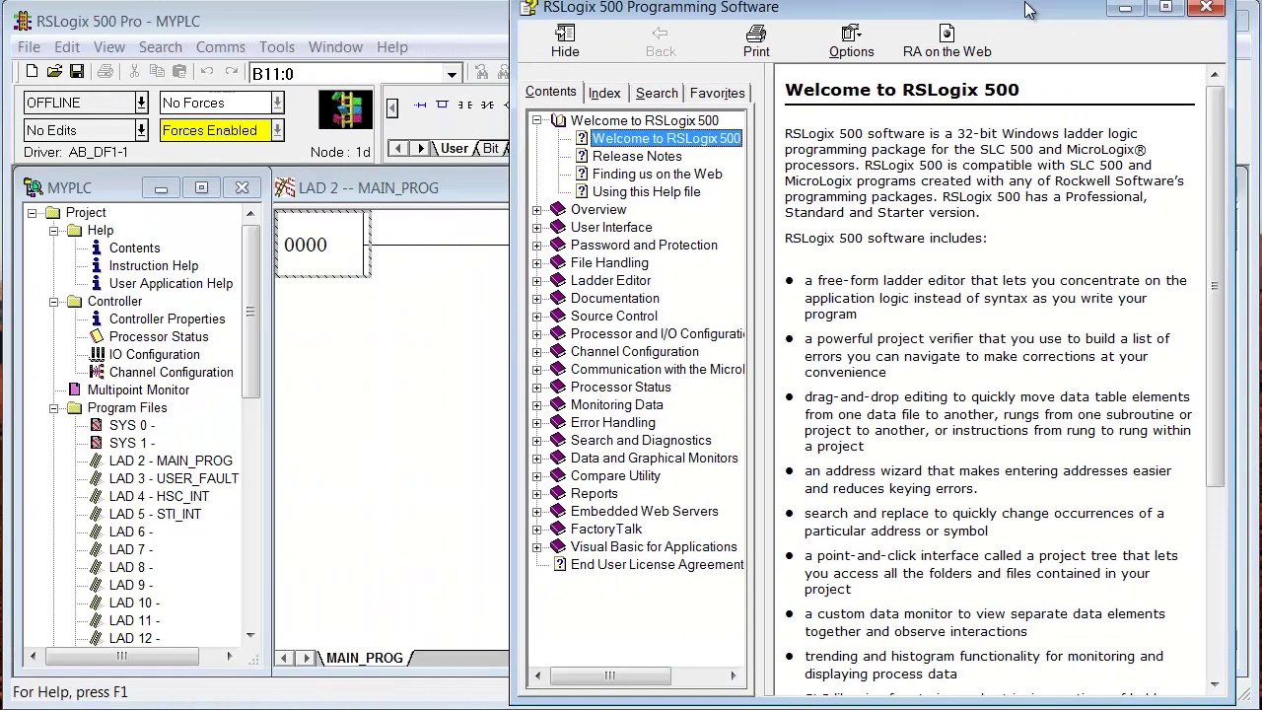
left_click_drag(1031, 16, 894, 111)
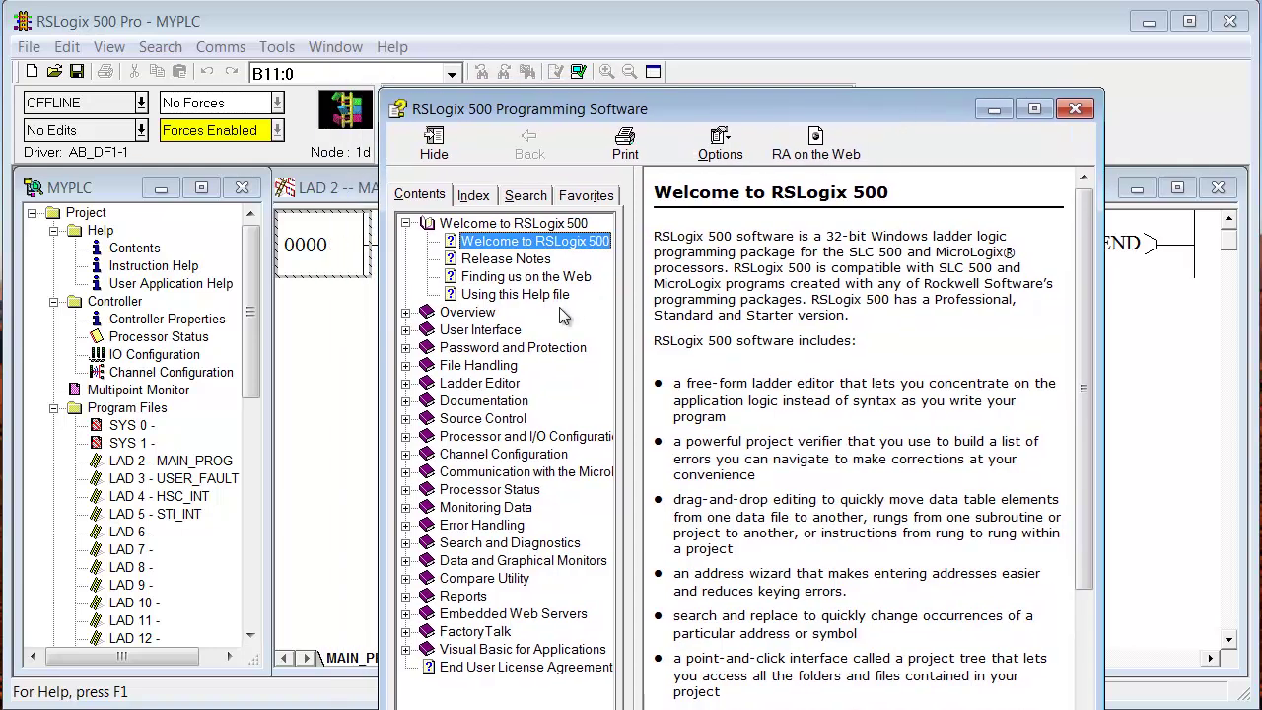
Open Instruction Help to view the instruction set help, then close it.
left_click(189, 270)
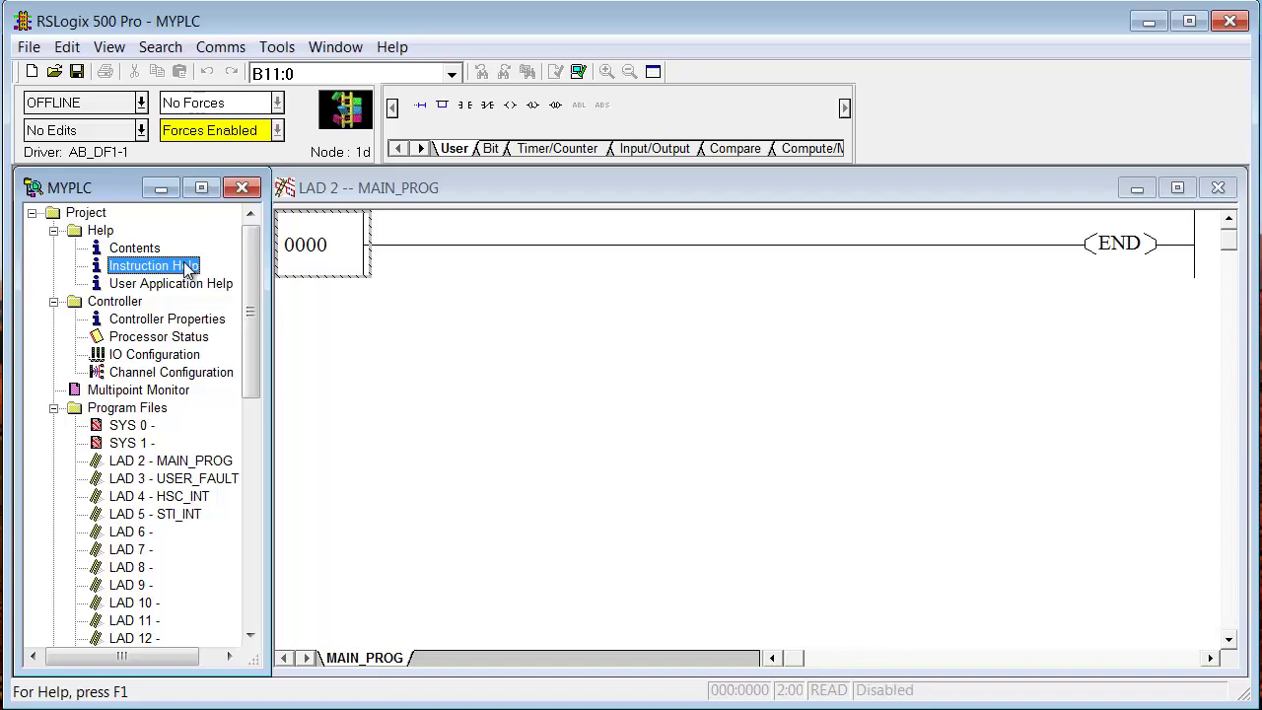
double_click(189, 270)
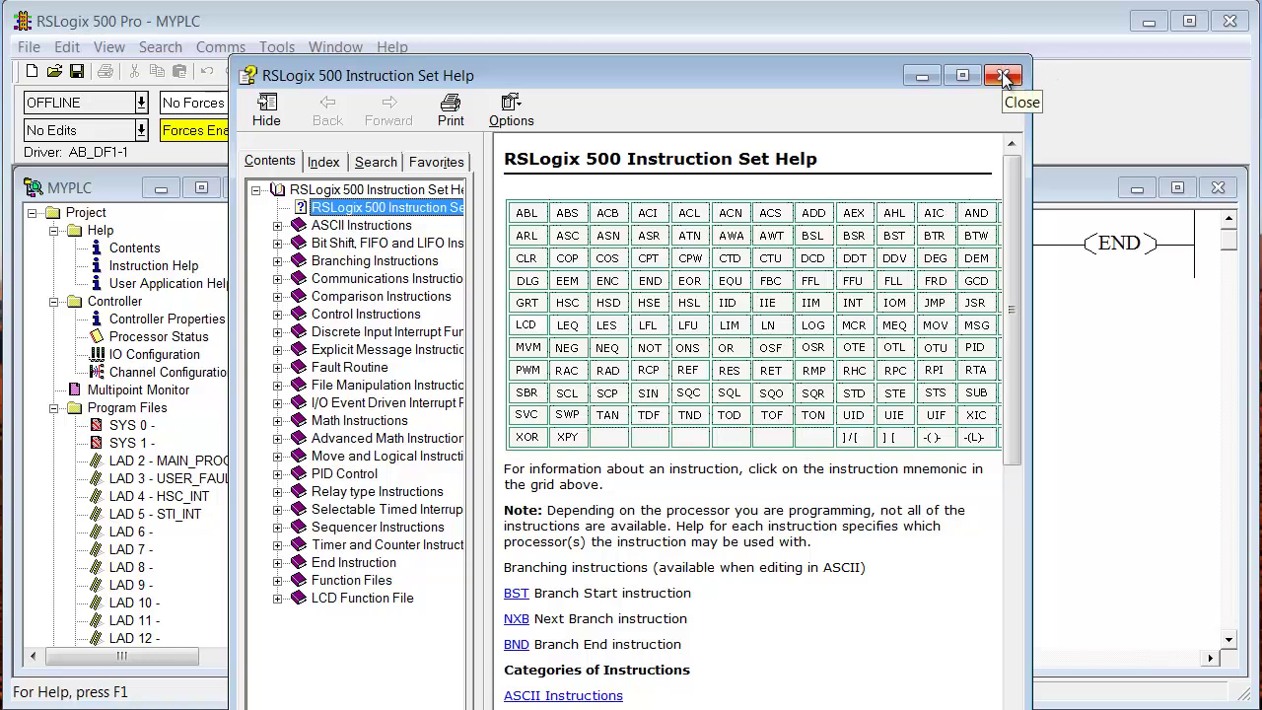
left_click(1004, 77)
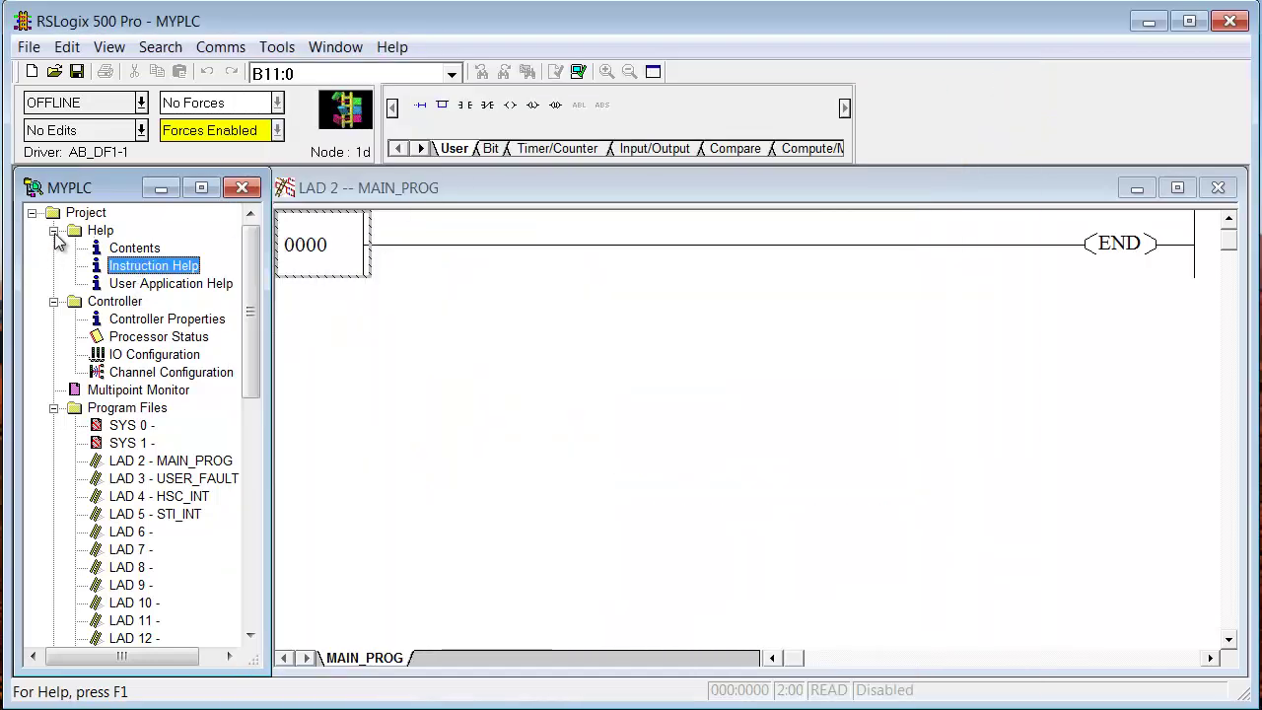
Collapse Help, scroll the project tree to the top, and activate the LAD 2 MAIN_PROG ladder.
left_click(54, 231)
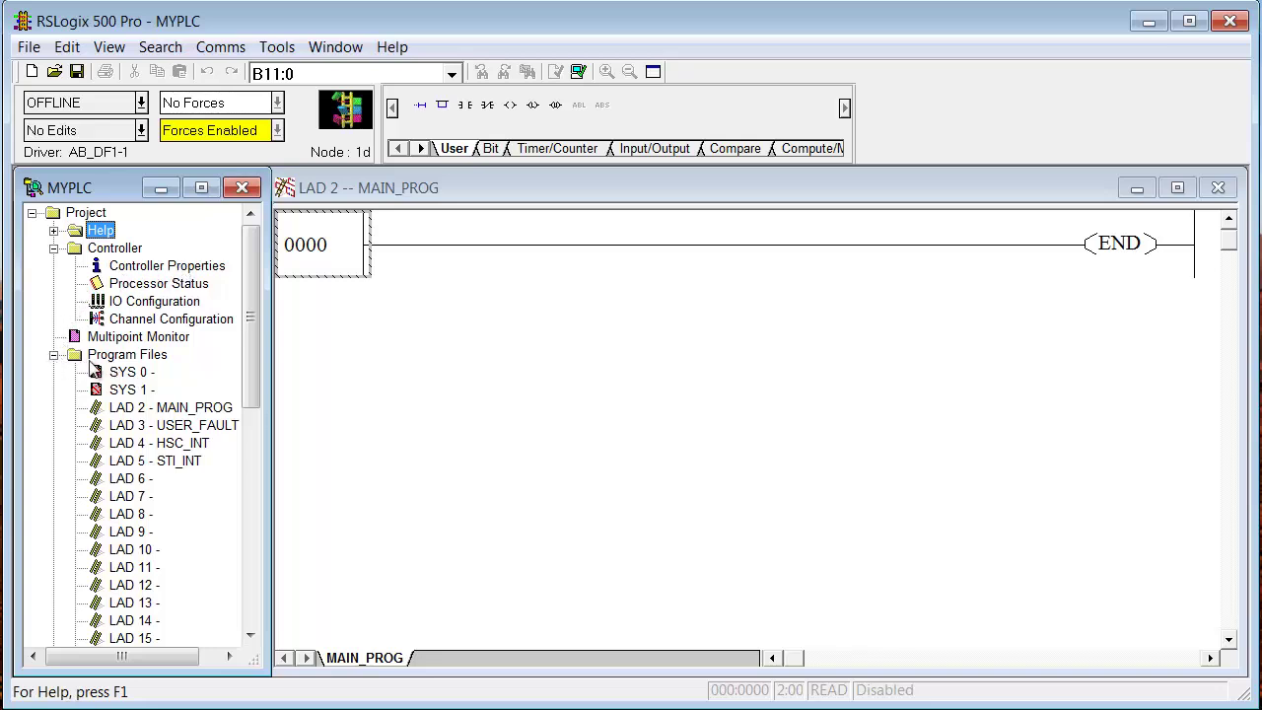
left_click(248, 618)
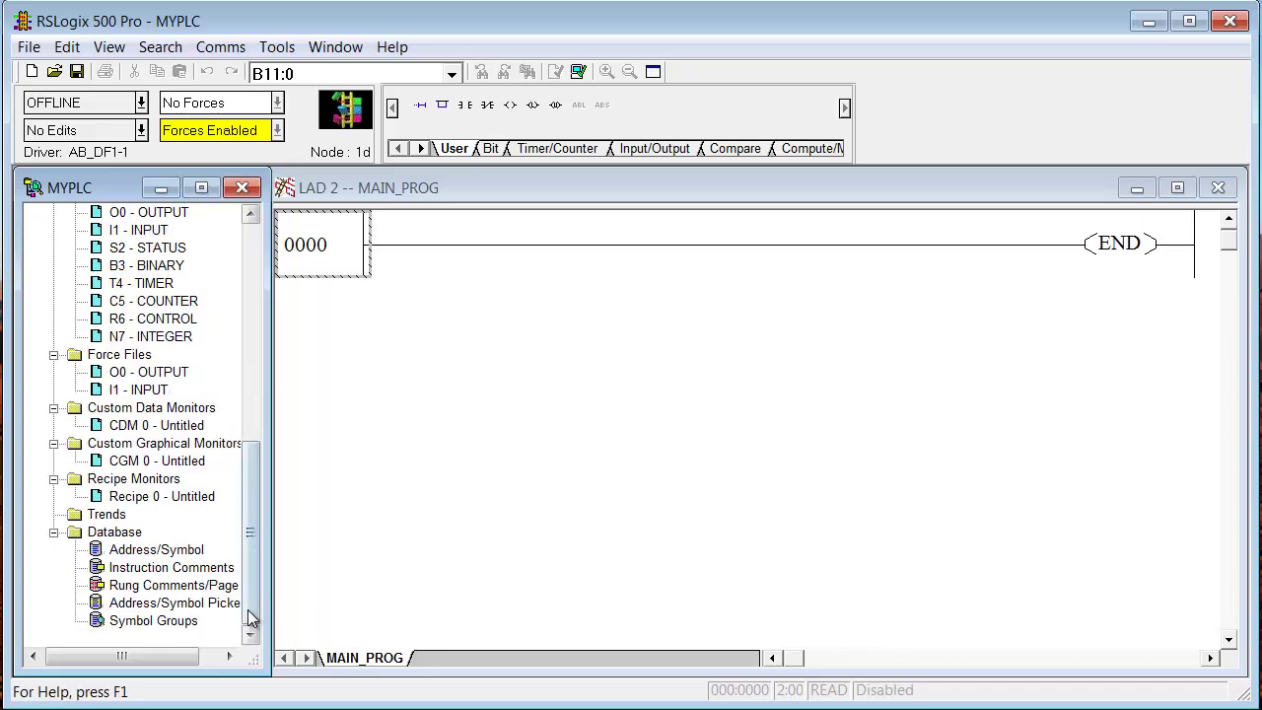
left_click(252, 221)
scroll(252, 221, "up", 3)
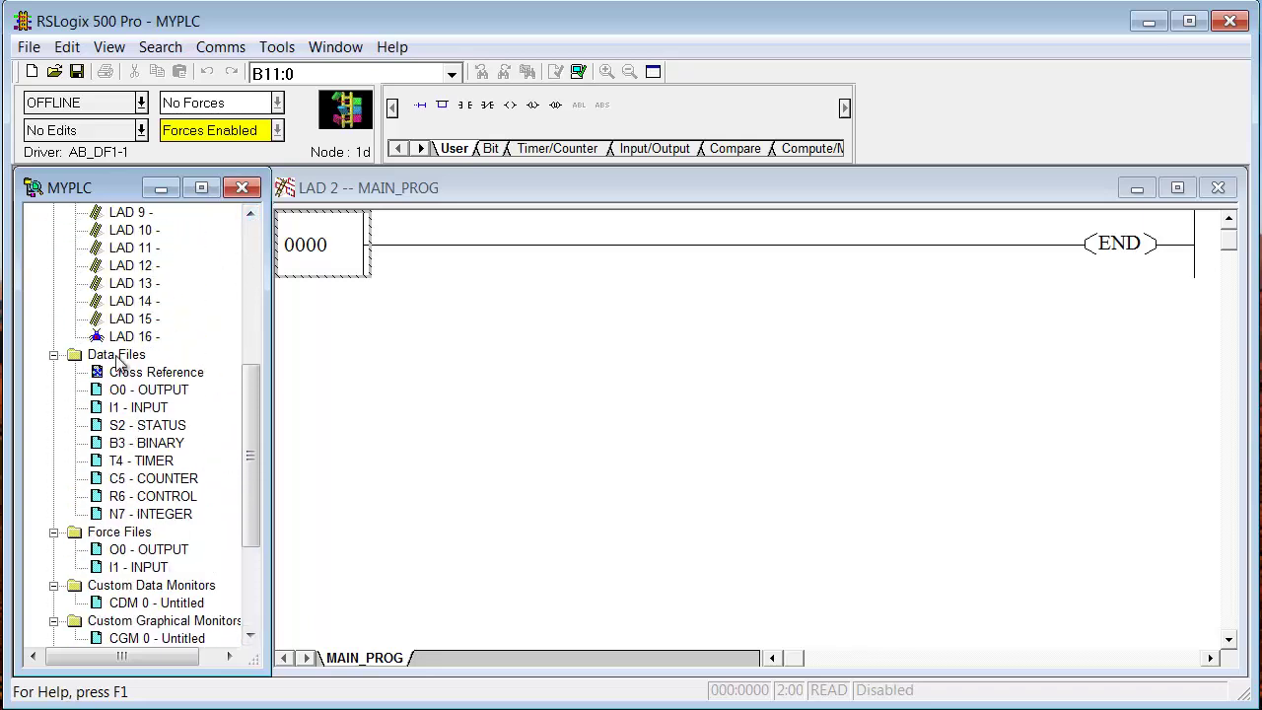
left_click(249, 235)
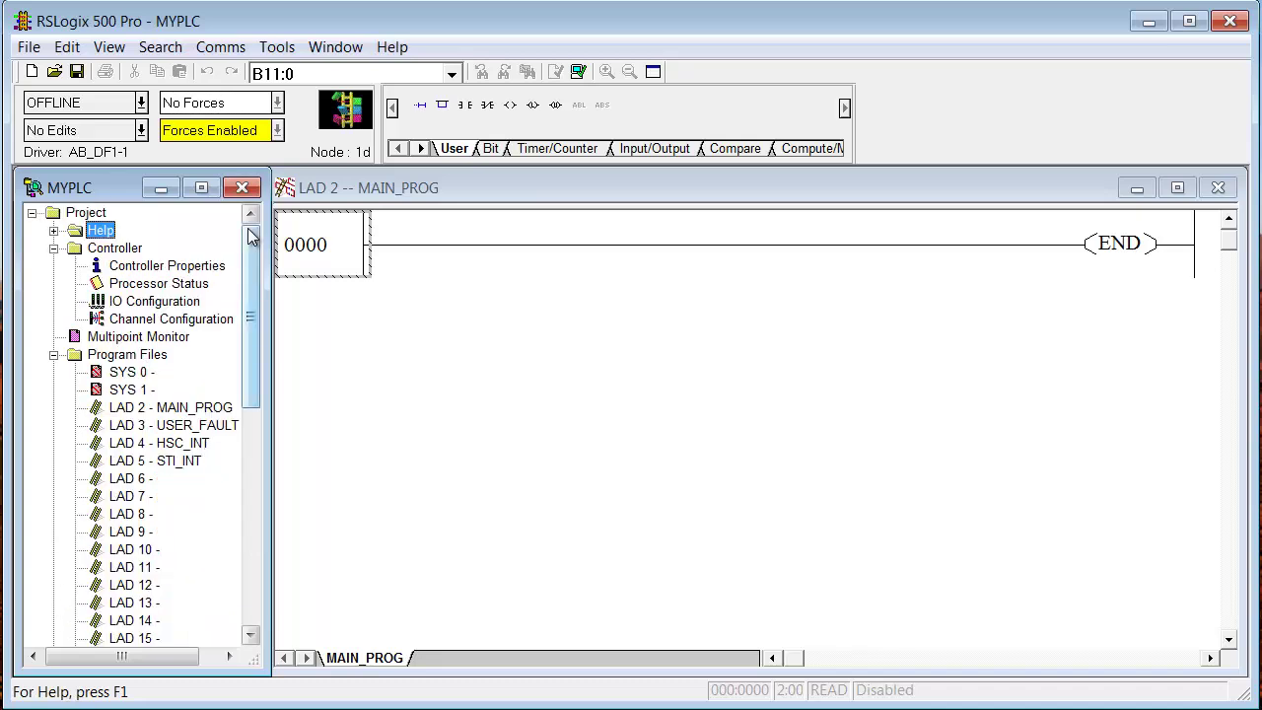
left_click(501, 198)
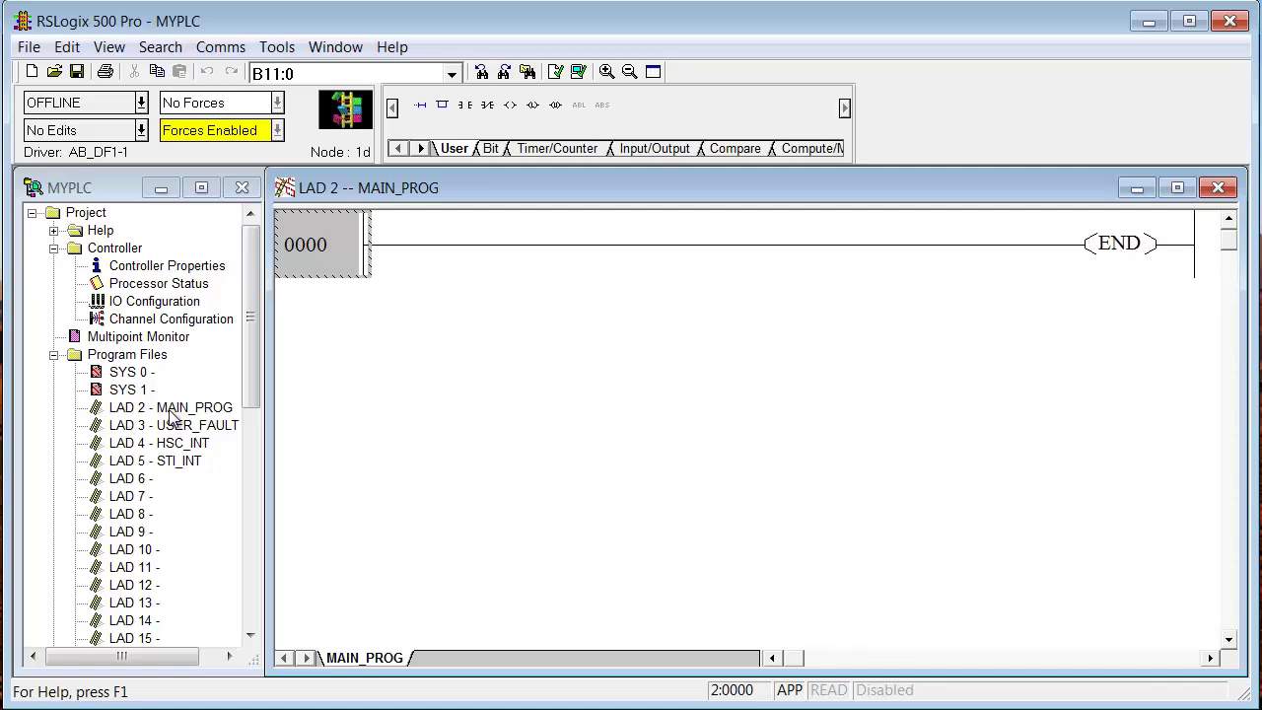
double_click(127, 462)
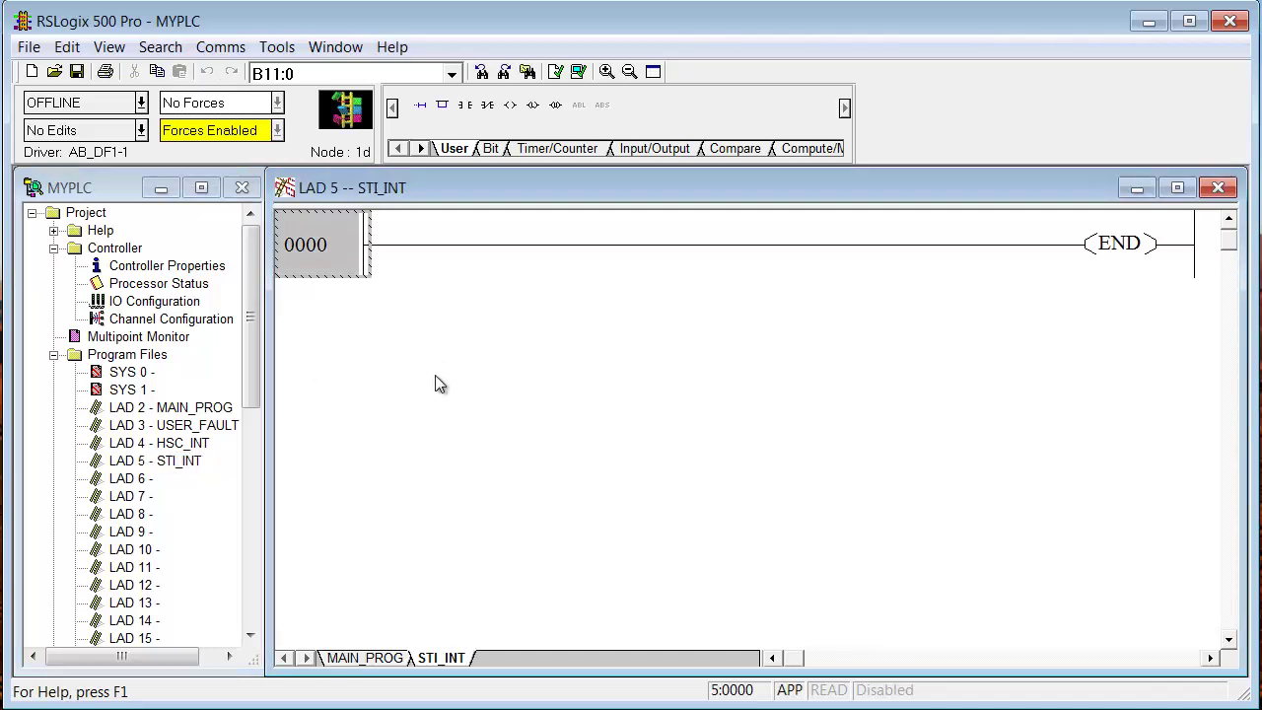
left_click(367, 658)
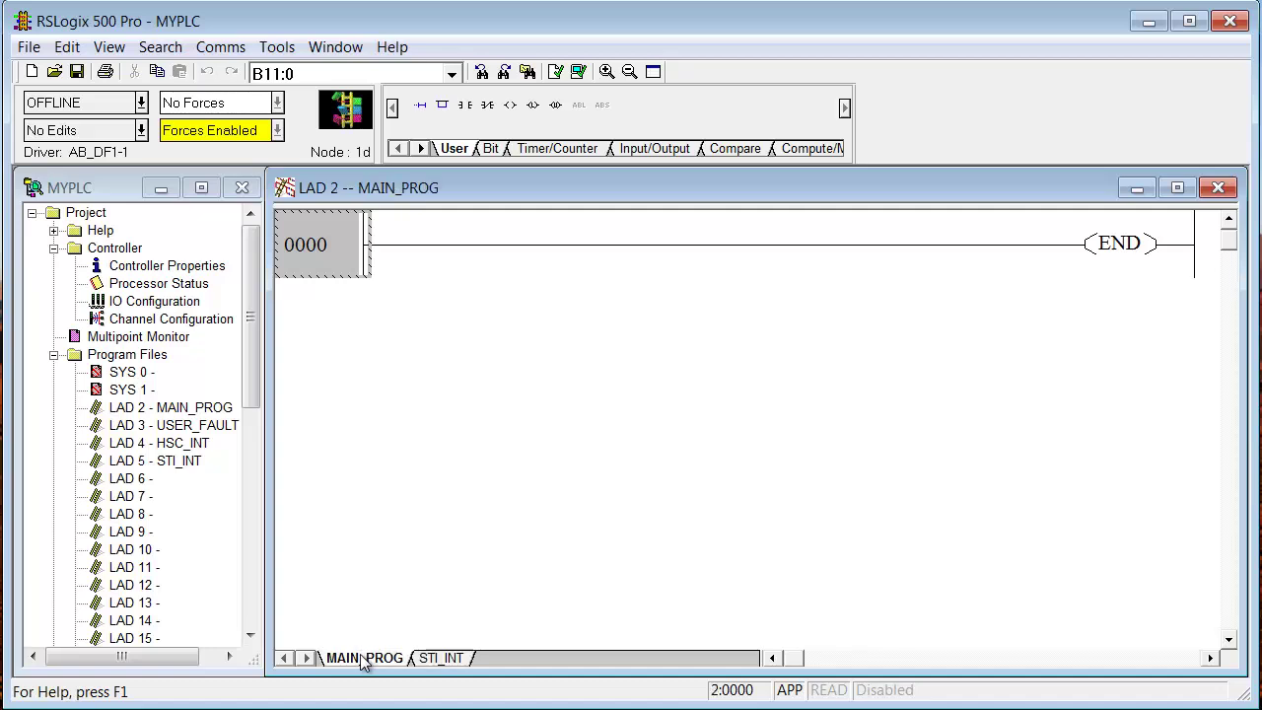
left_click(437, 659)
left_click(396, 658)
double_click(131, 514)
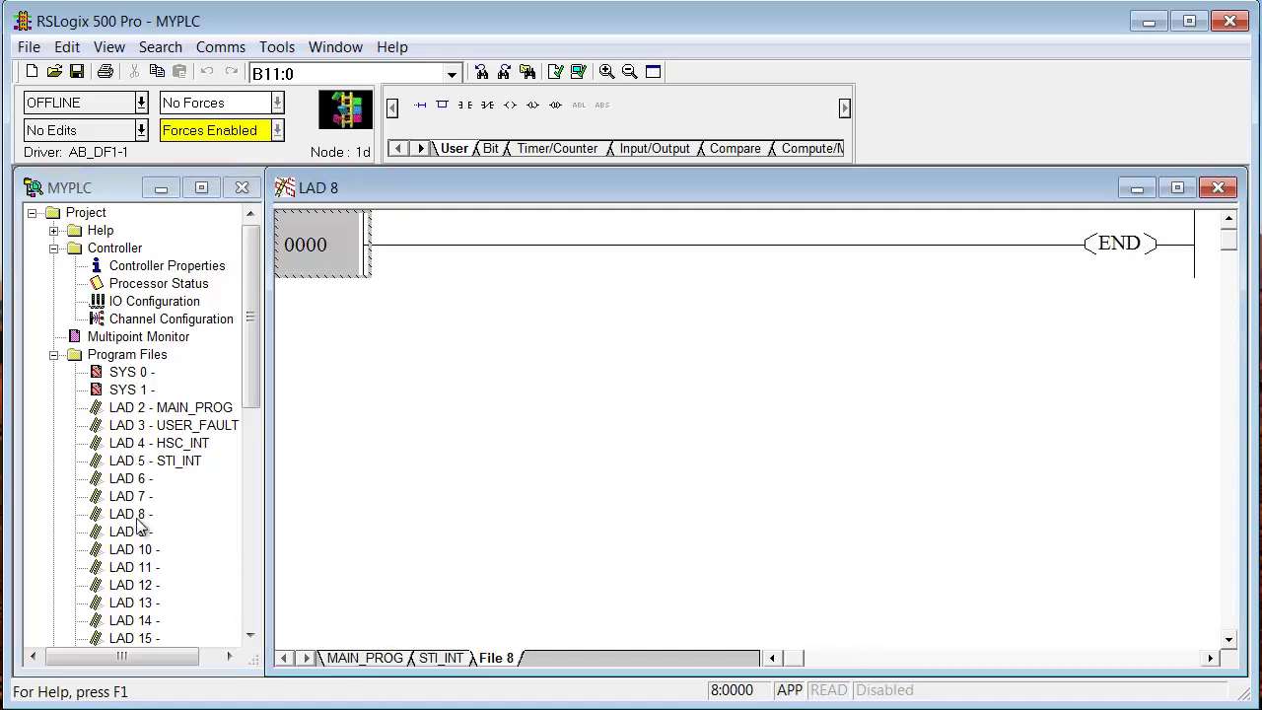
double_click(142, 602)
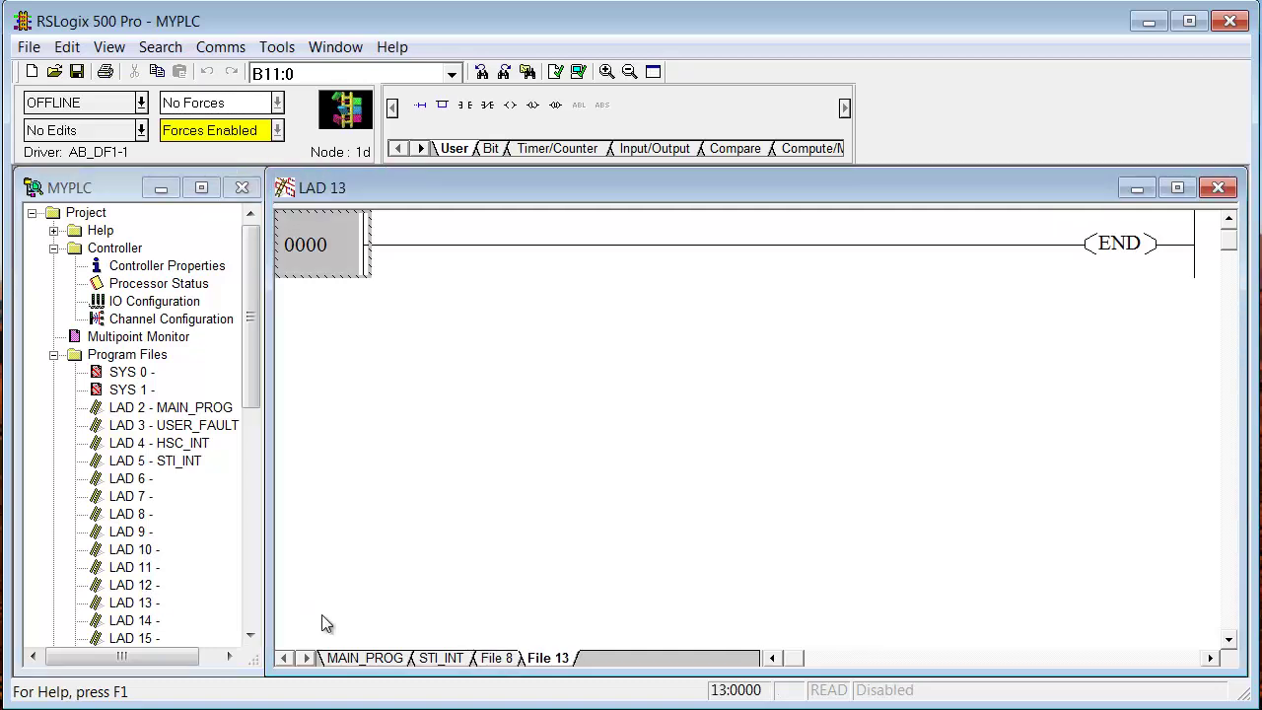
left_click(364, 658)
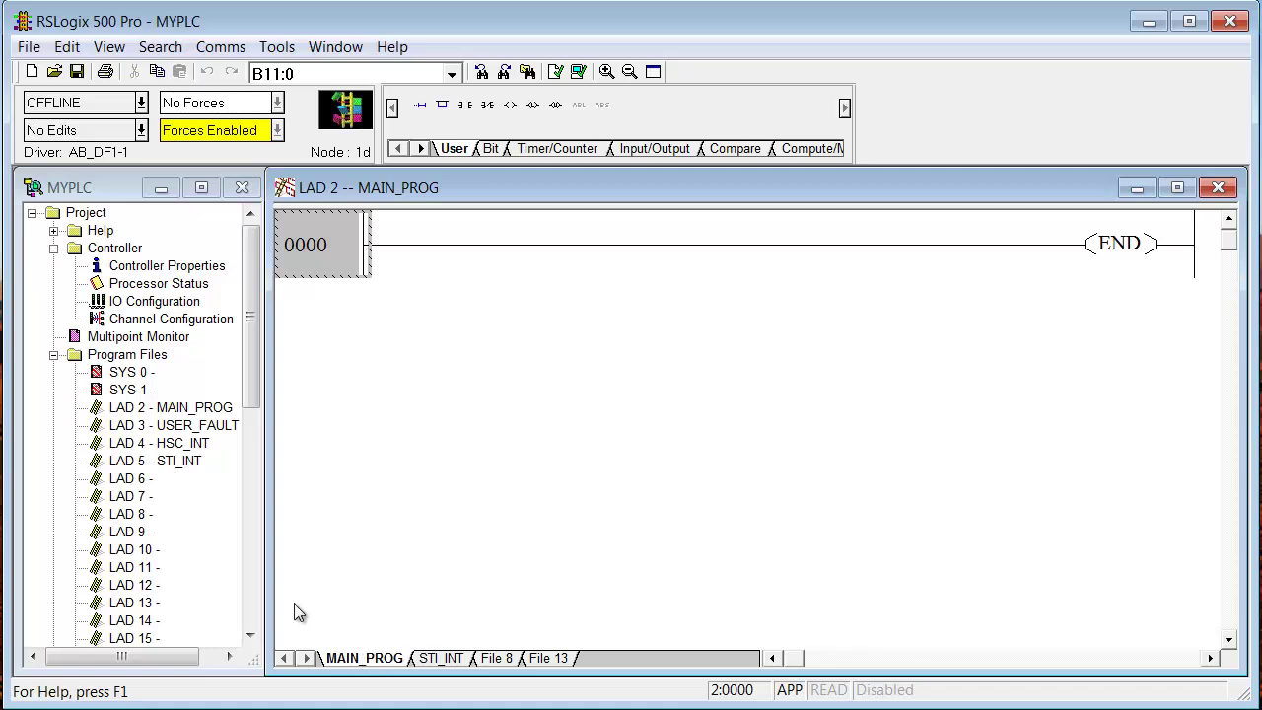
left_click(441, 661)
left_click(498, 659)
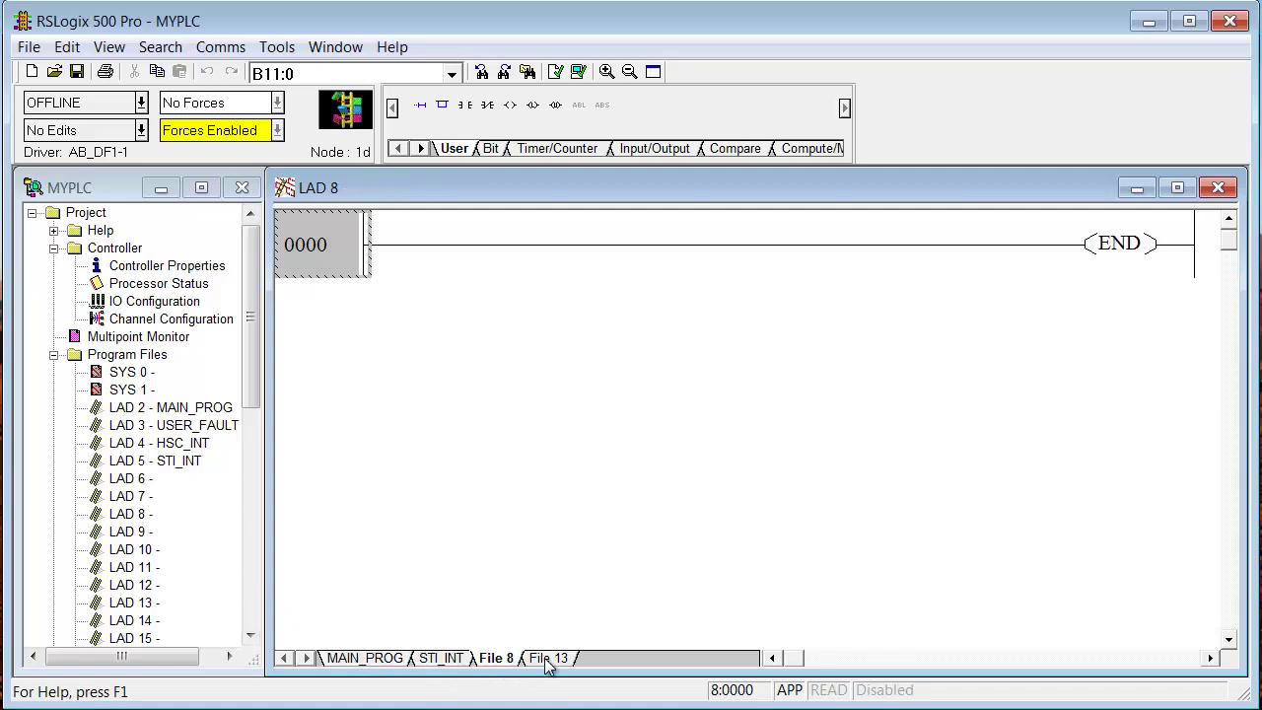
left_click(548, 659)
left_click(498, 659)
left_click(455, 661)
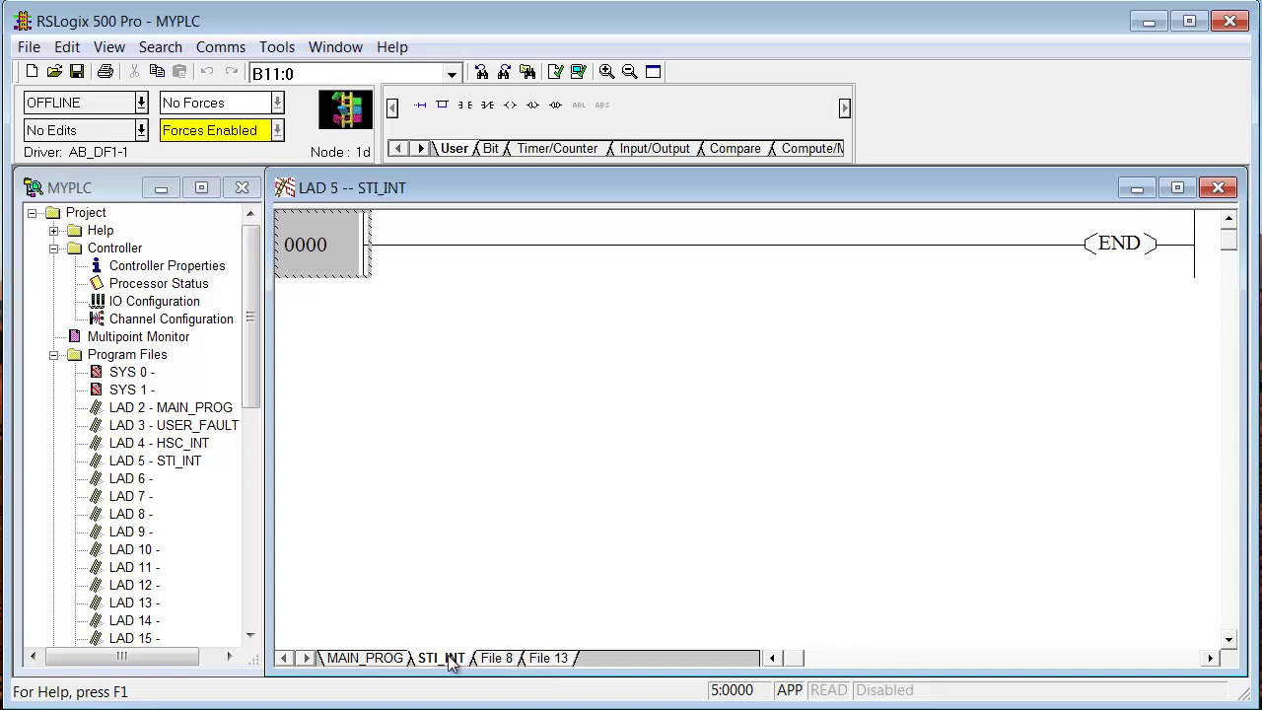
left_click(383, 661)
left_click(437, 661)
left_click(496, 660)
left_click(544, 658)
right_click(546, 659)
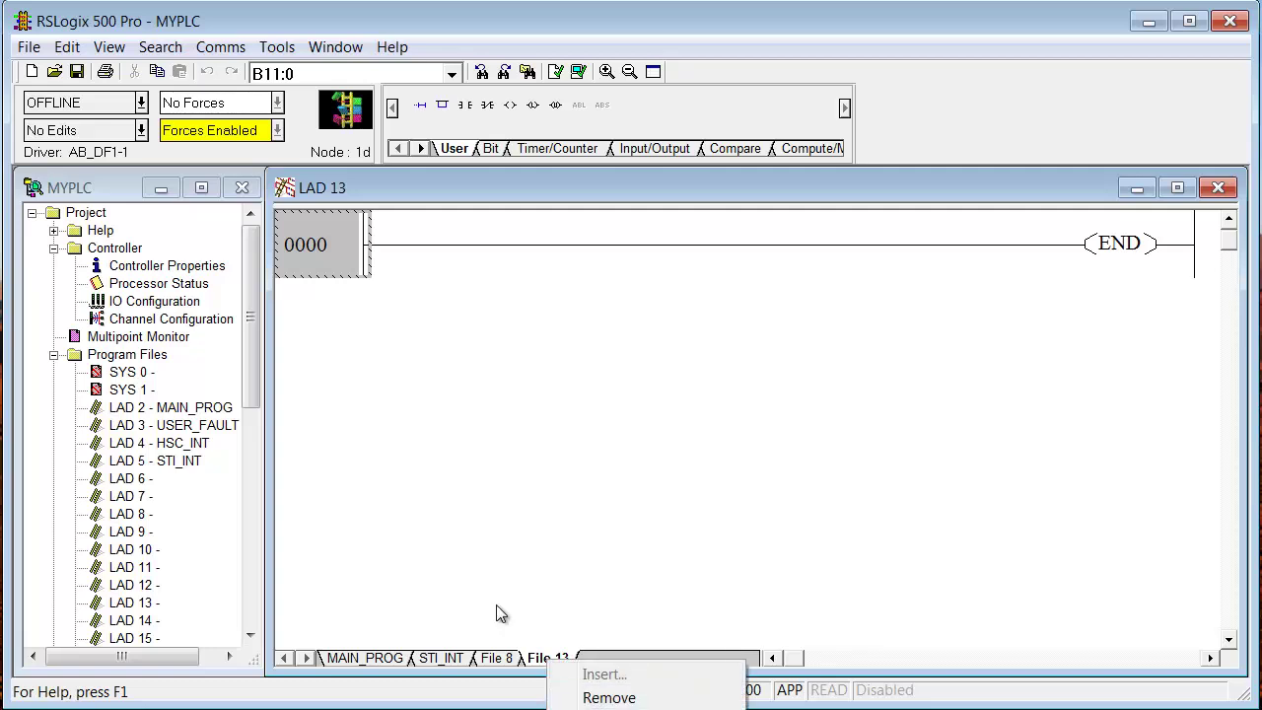
left_click(384, 660)
right_click(385, 659)
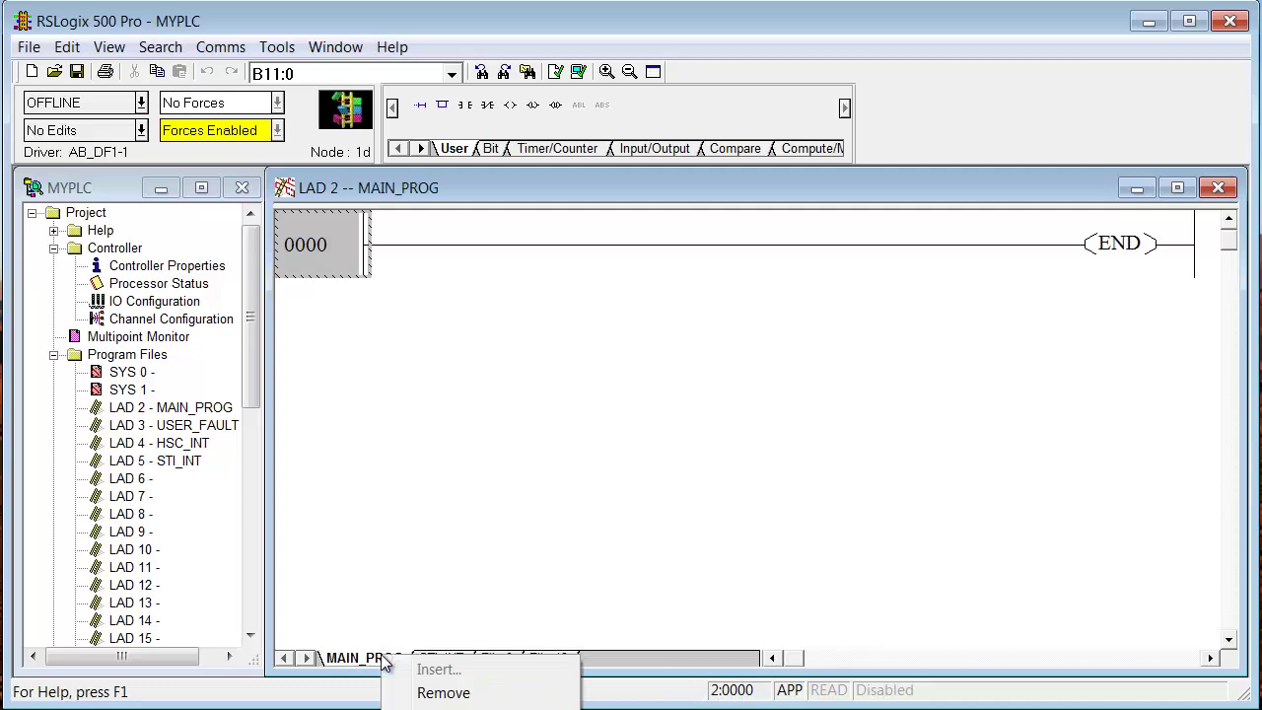
left_click(444, 690)
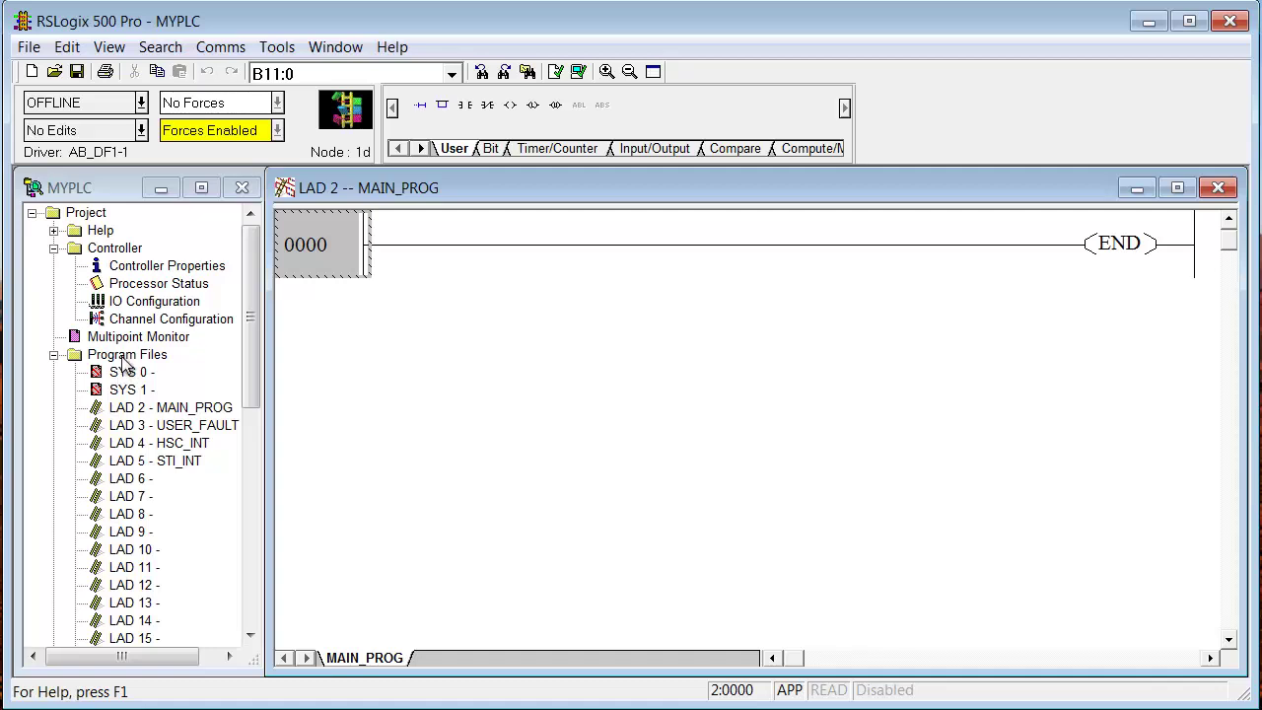
Open the O0 OUTPUT data file and move its table off the ladder, higher up.
left_click(252, 637)
left_click(253, 637)
left_click(252, 637)
left_click(252, 637)
left_click(253, 637)
left_click(253, 637)
left_click(252, 636)
left_click(253, 636)
left_click(253, 637)
left_click(252, 637)
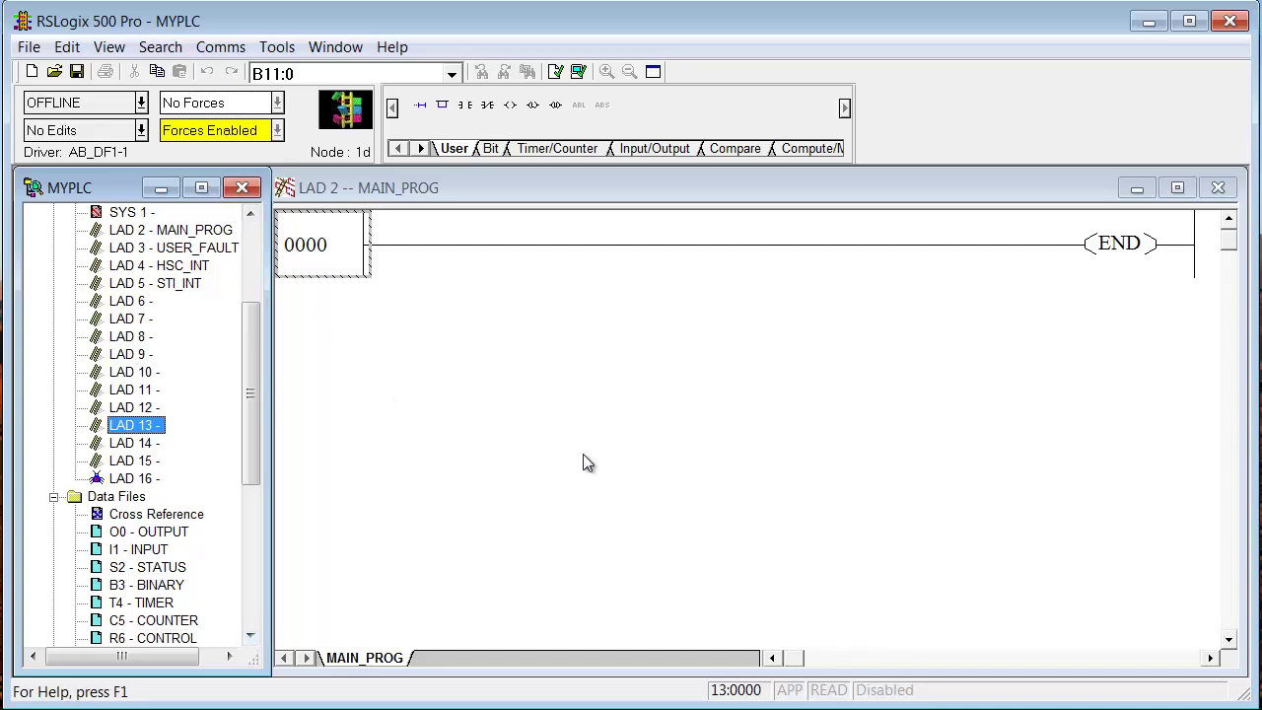
double_click(170, 533)
left_click_drag(337, 255, 858, 375)
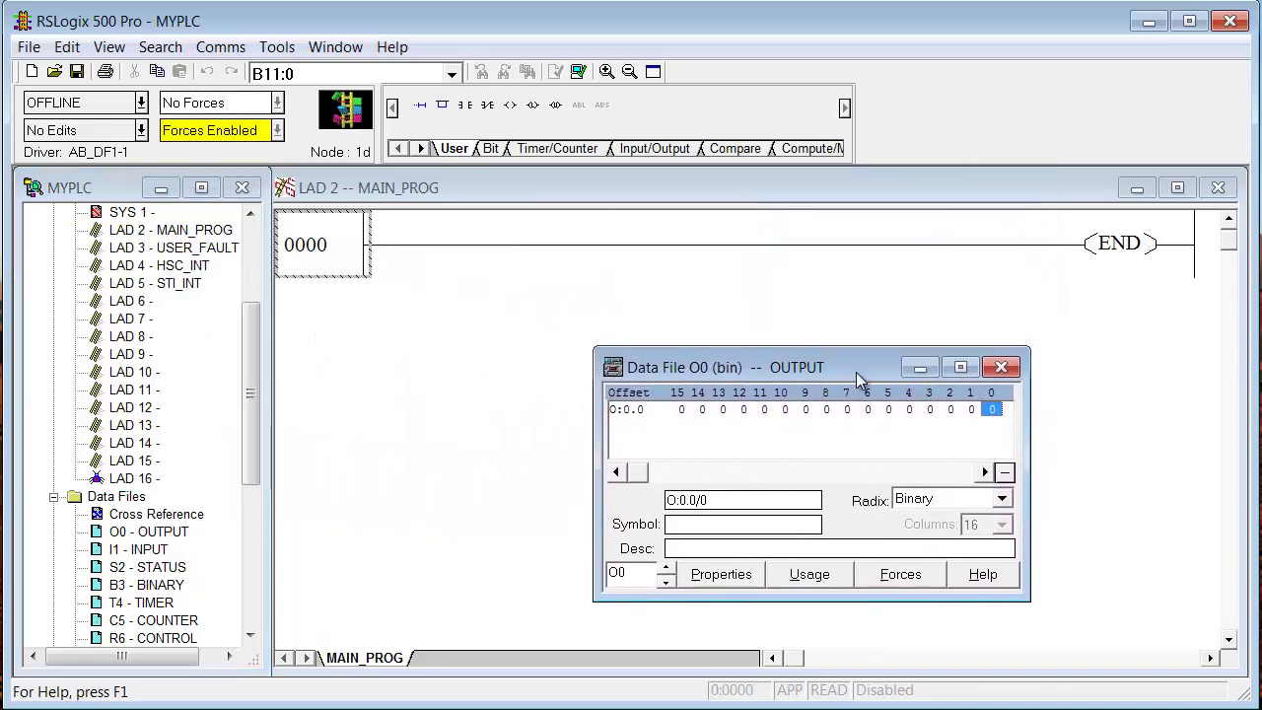
left_click_drag(856, 380, 714, 344)
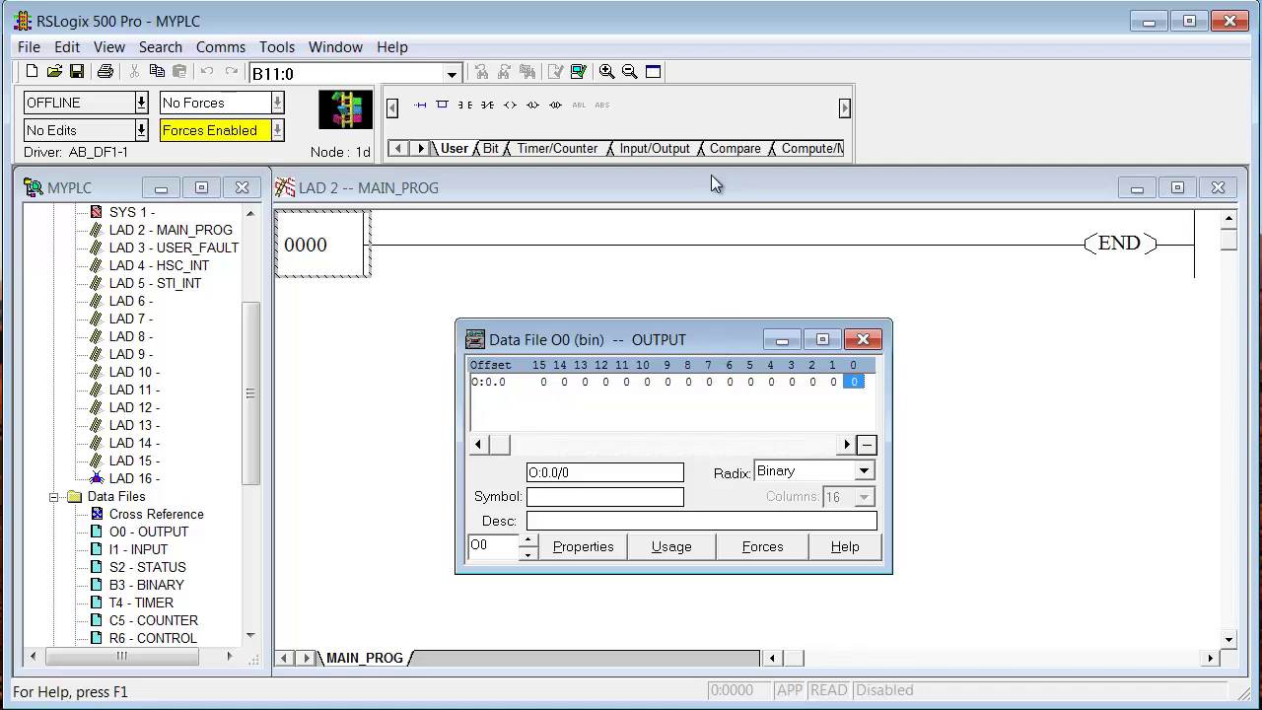
Bring the MAIN_PROG ladder forward, maximize then restore it, and reposition it beside O0.
left_click(772, 181)
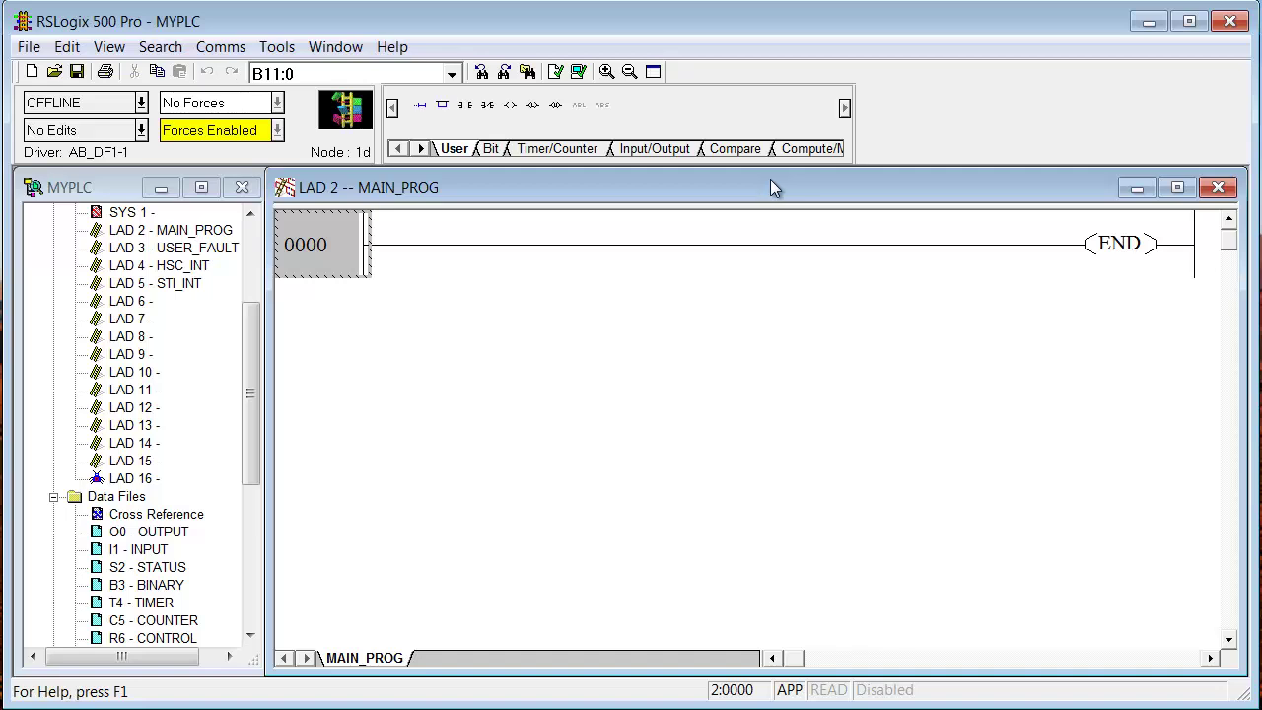
left_click_drag(827, 190, 798, 460)
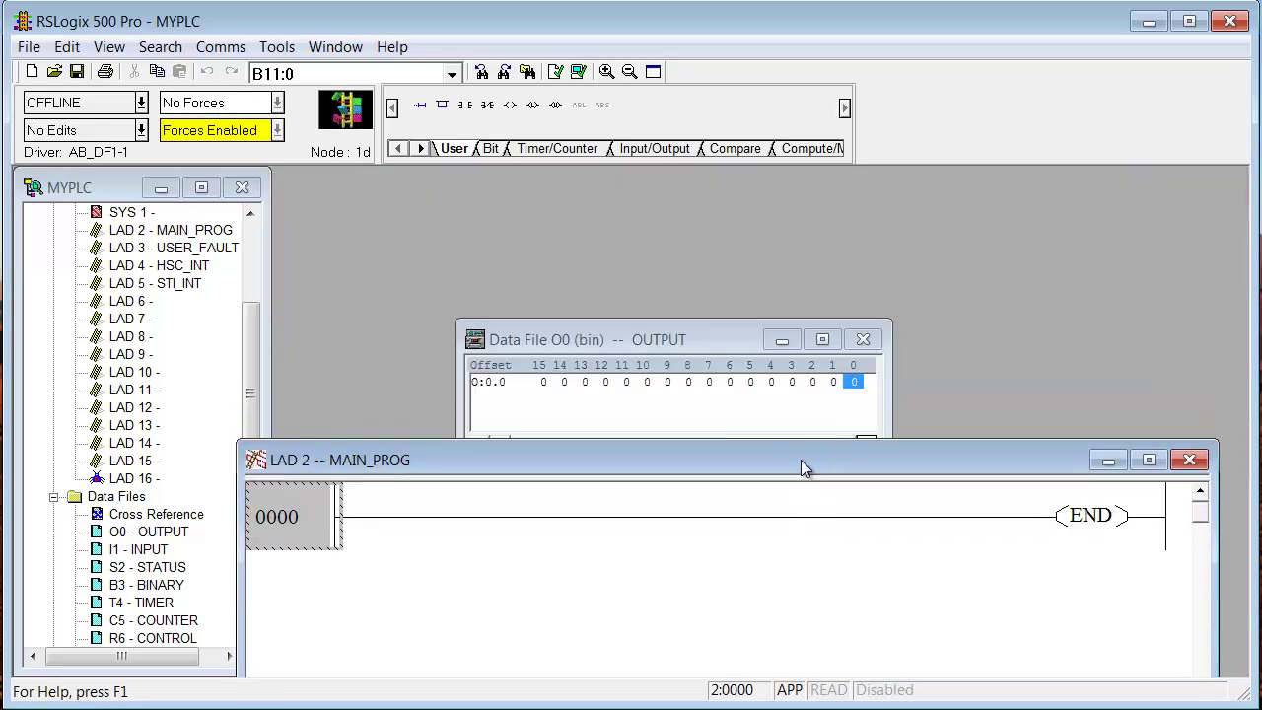
left_click(1147, 461)
left_click(1214, 48)
left_click_drag(557, 459, 572, 409)
Reset windows to the Default Project arrangement, then open O0 OUTPUT and move it right.
left_click(350, 49)
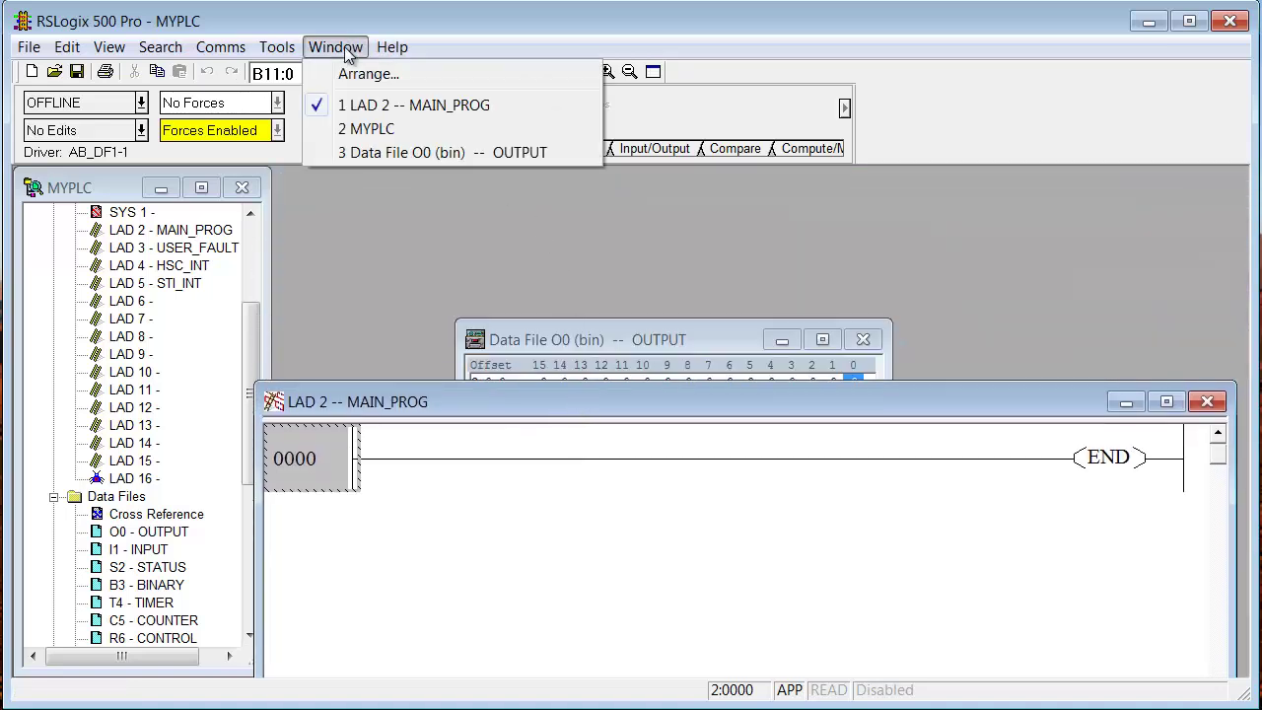
left_click(362, 74)
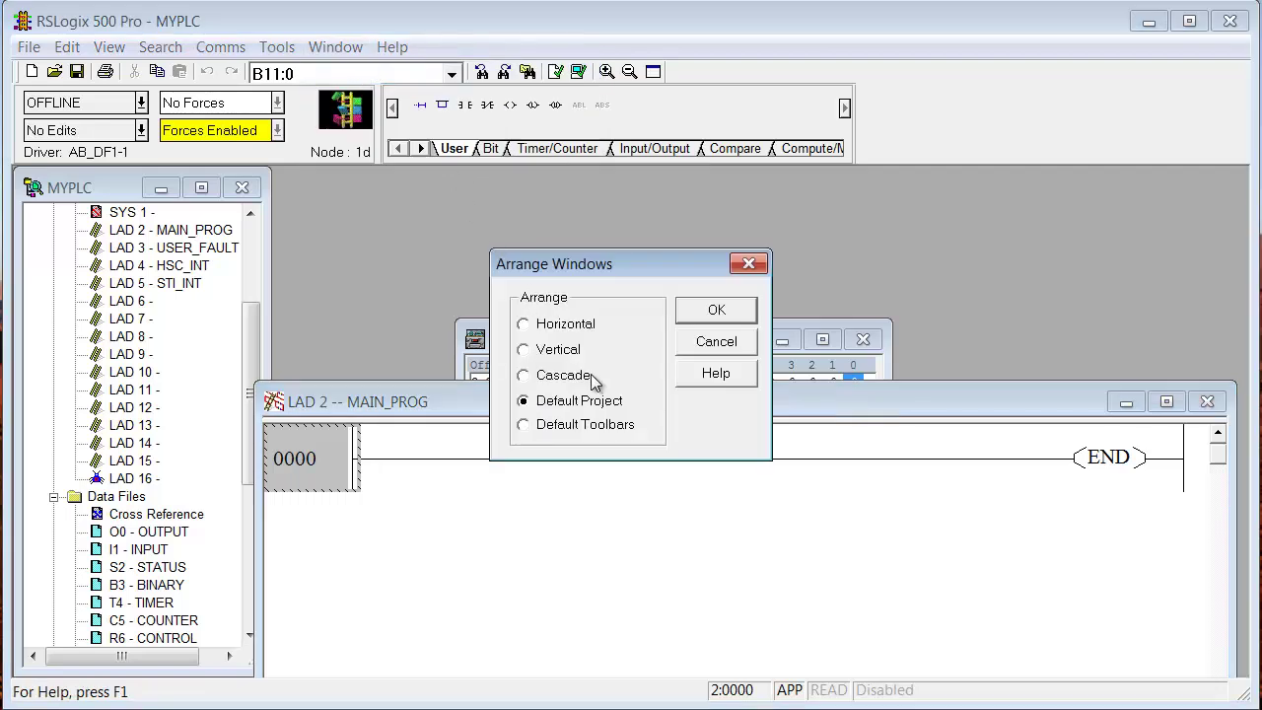
left_click(711, 311)
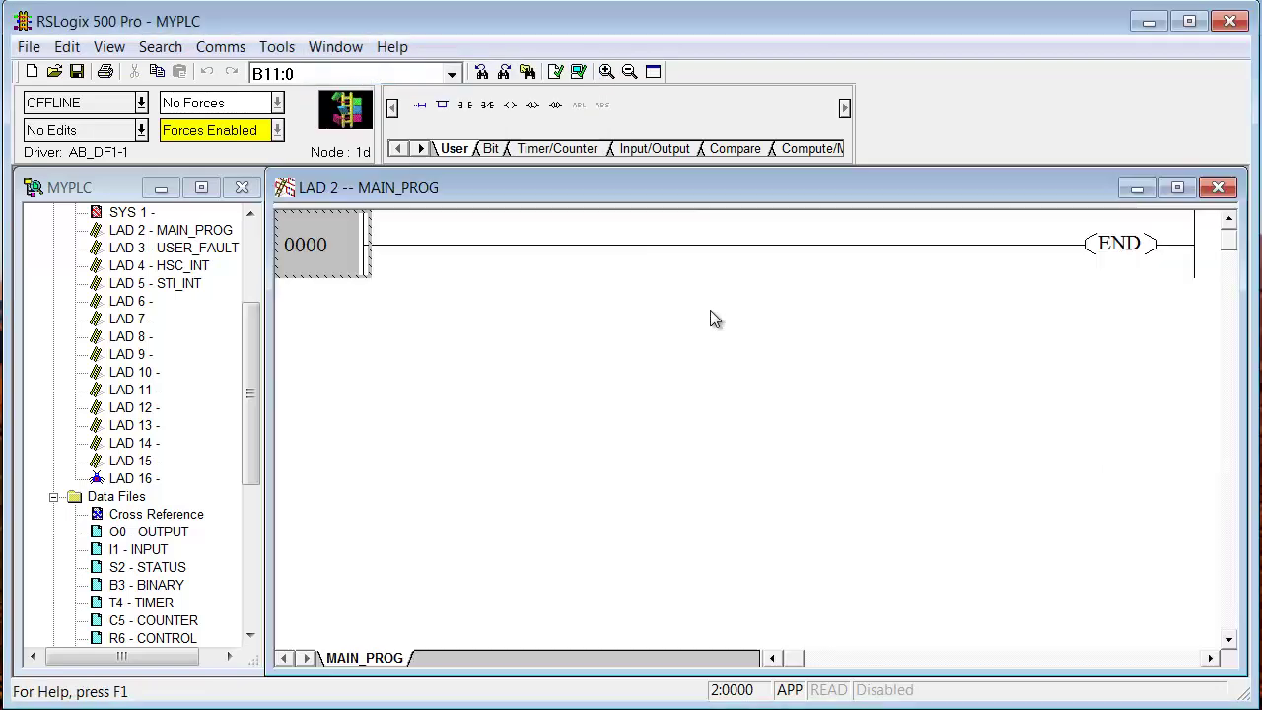
double_click(150, 531)
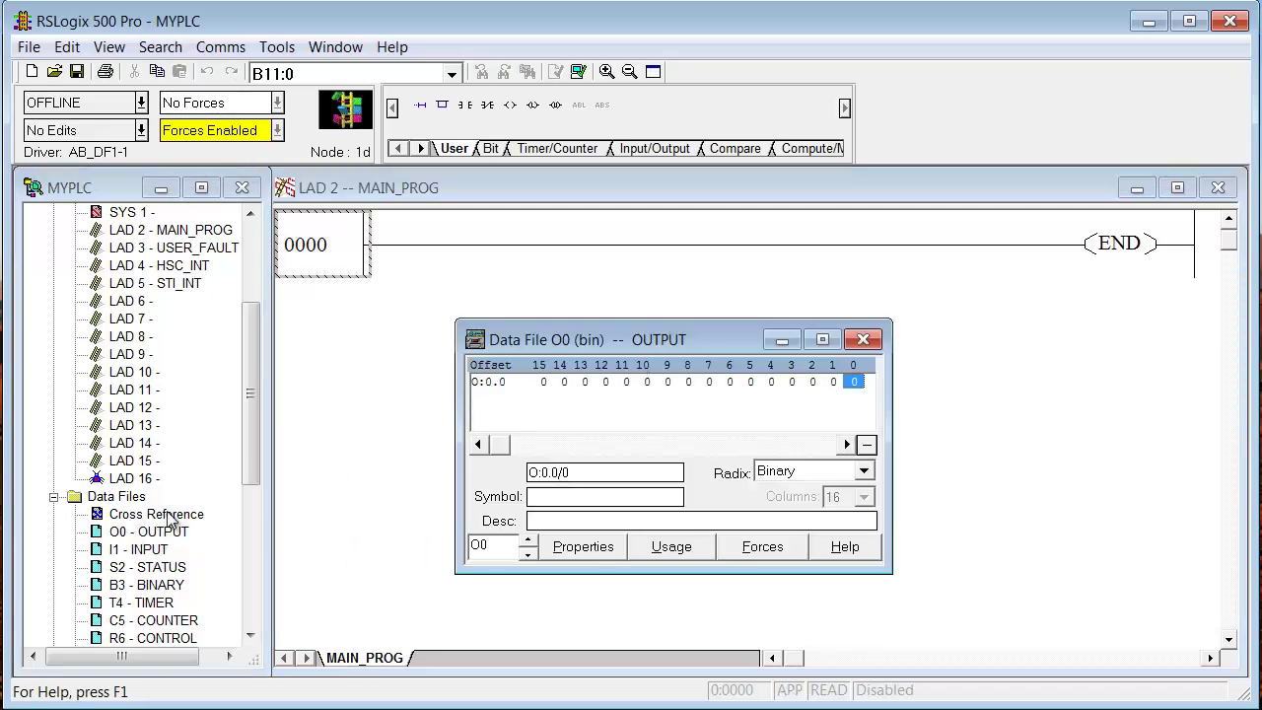
left_click_drag(589, 342, 867, 349)
Open the I1 INPUT data file and set both I1 and O0 tables to On Top.
double_click(143, 551)
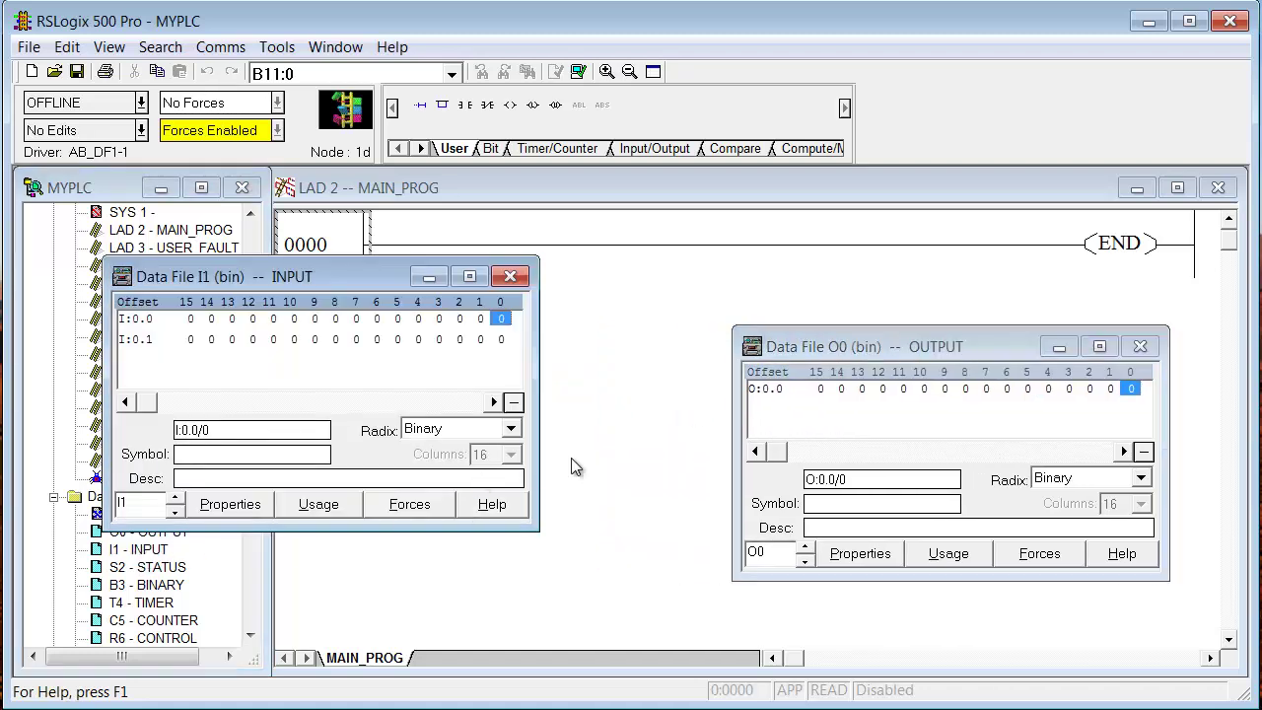
left_click(126, 282)
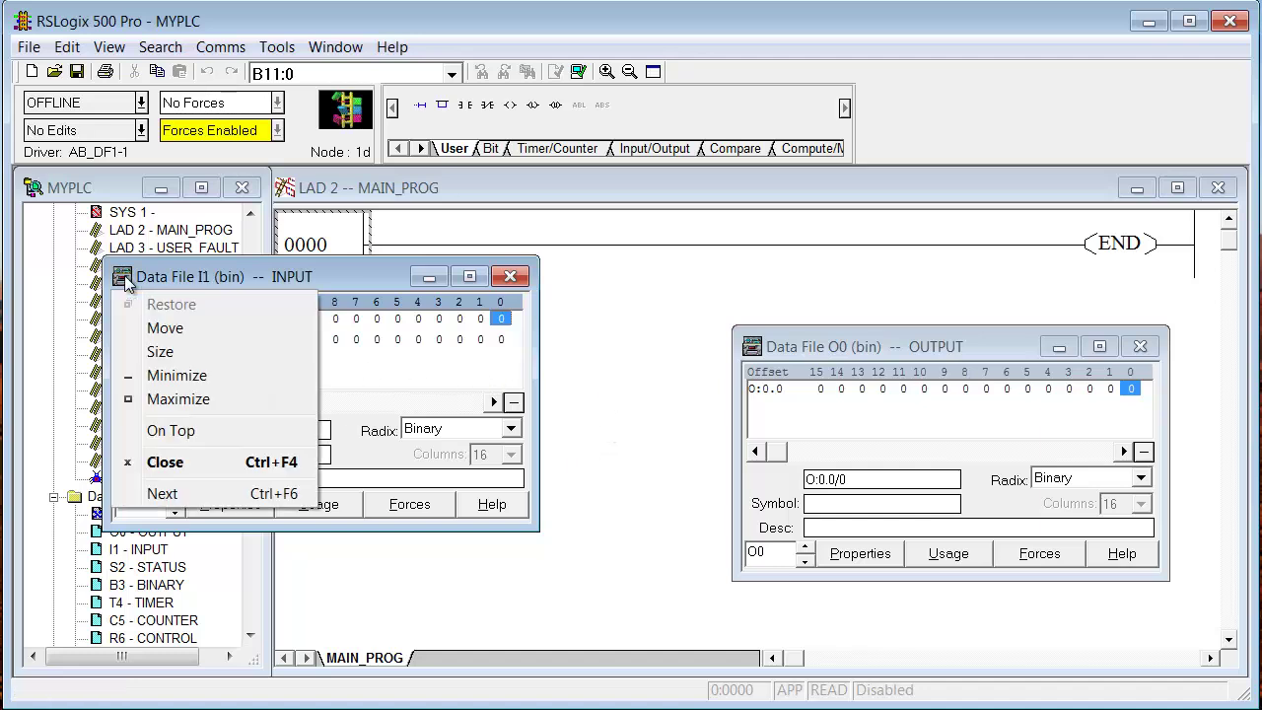
left_click(177, 432)
left_click(754, 346)
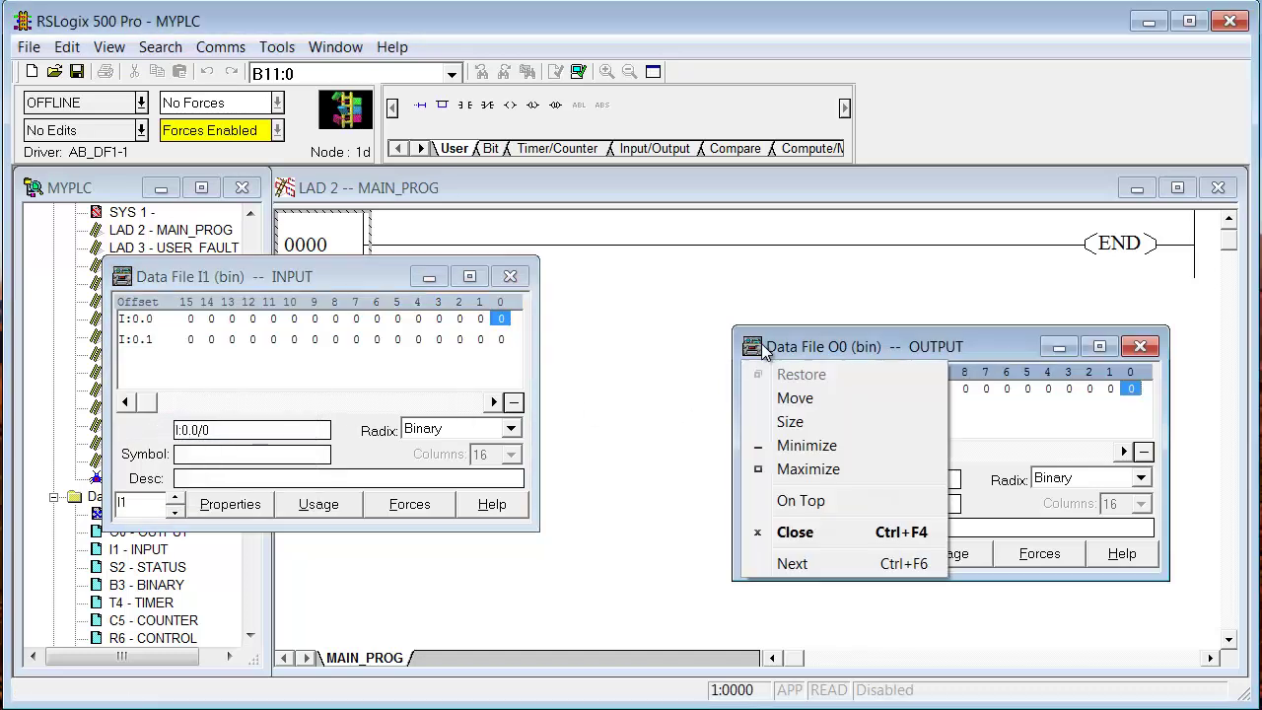
left_click(789, 500)
left_click(690, 420)
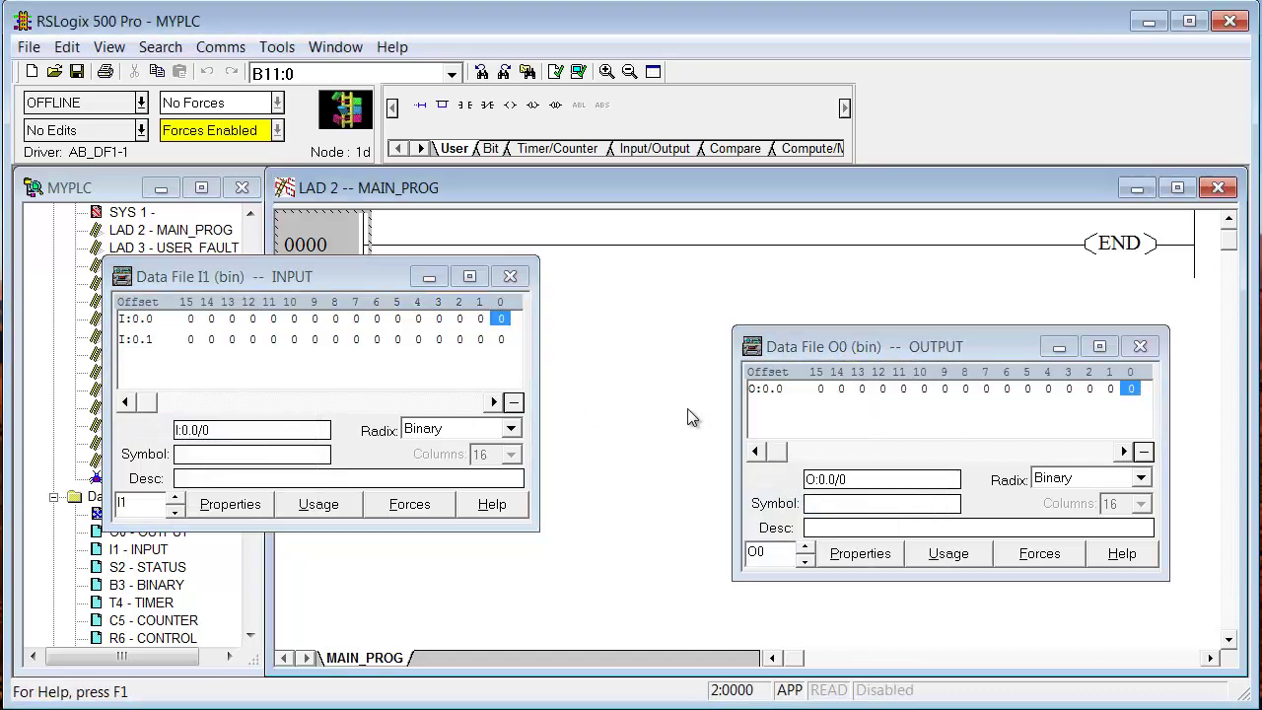
left_click(81, 199)
left_click(483, 202)
Stack the I1 INPUT table at the upper right with O0 OUTPUT below it.
left_click_drag(361, 272, 665, 366)
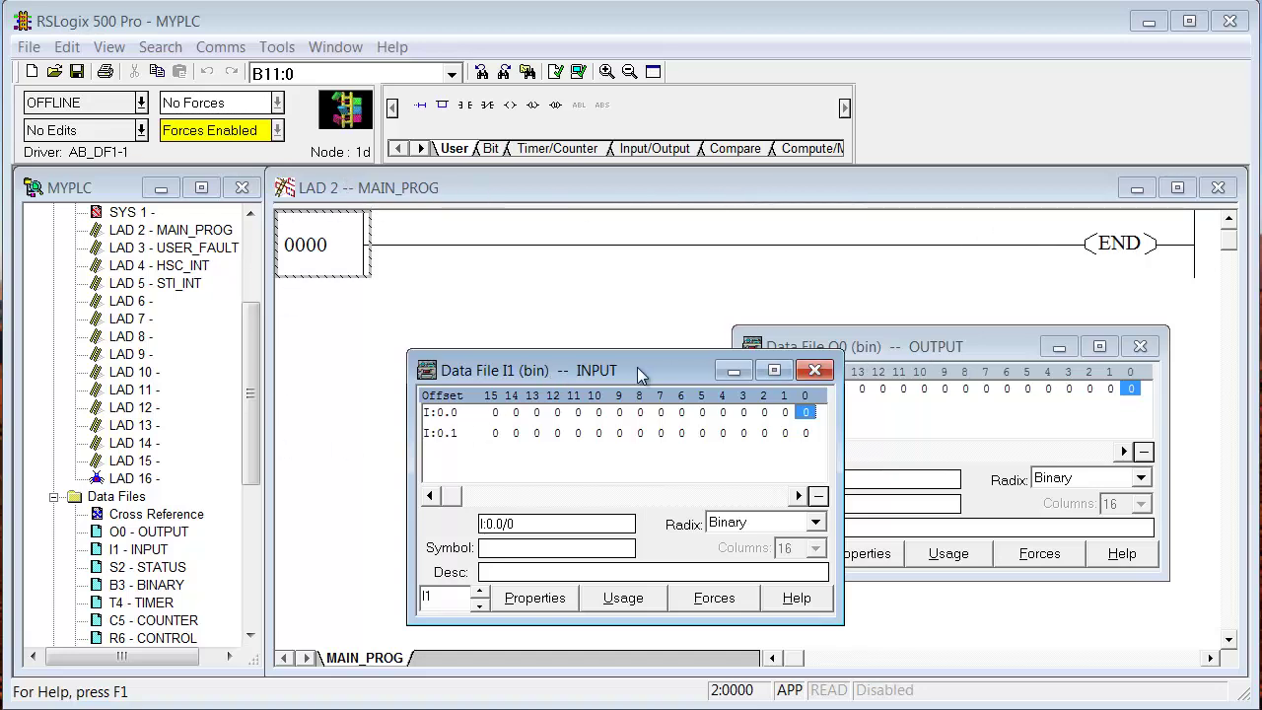
left_click_drag(630, 367, 1027, 67)
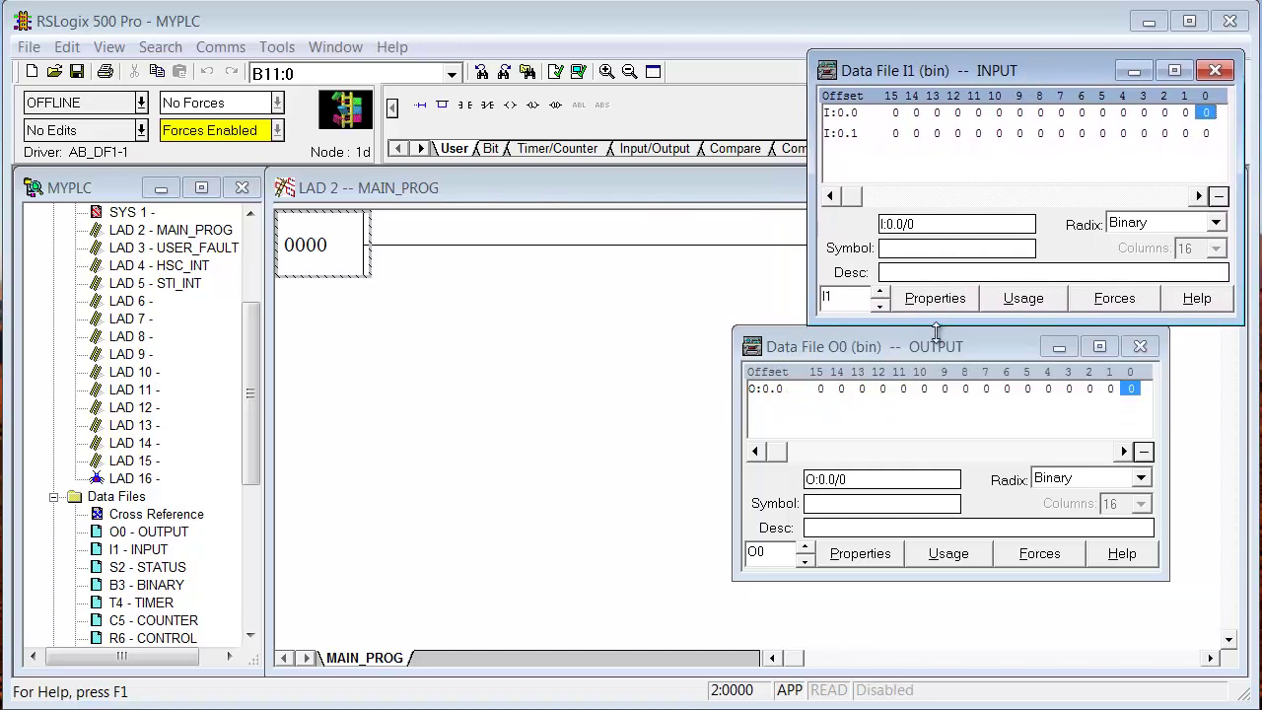
left_click_drag(936, 345, 1008, 355)
Check the channel settings (still 9600) and confirm I/O Configuration lists a MicroLogix 1000.
left_click(253, 238)
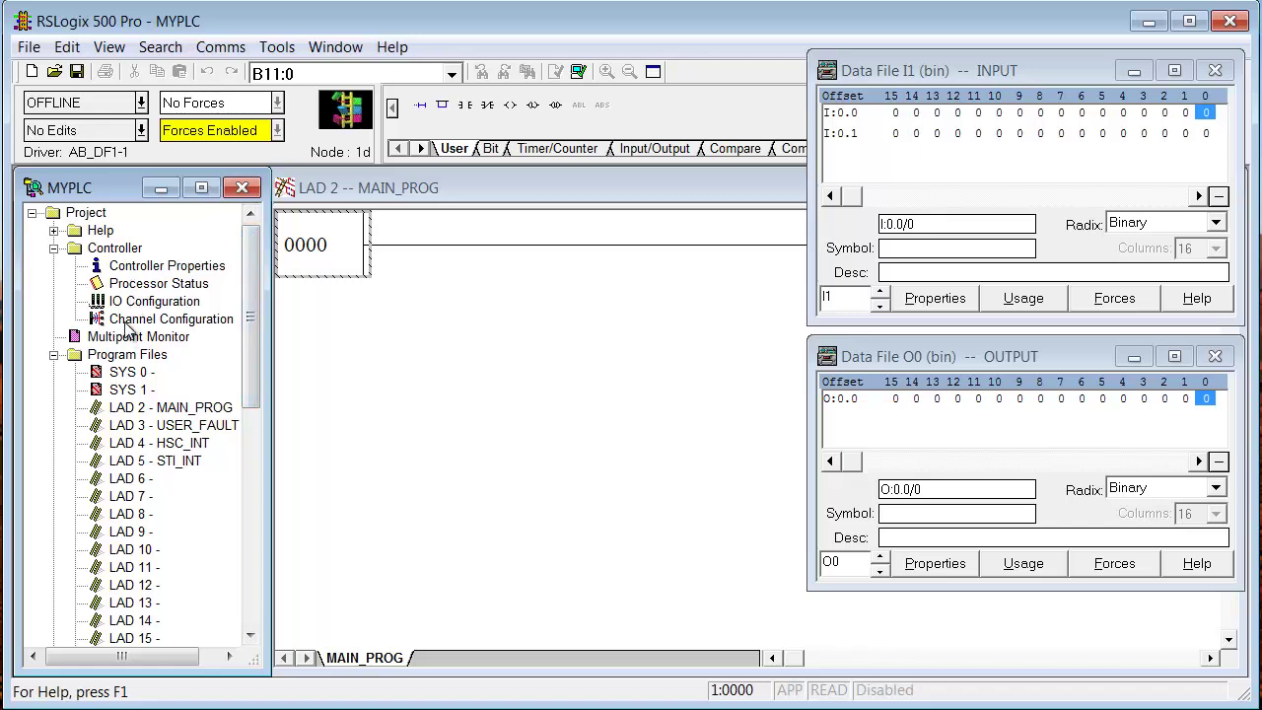
double_click(125, 323)
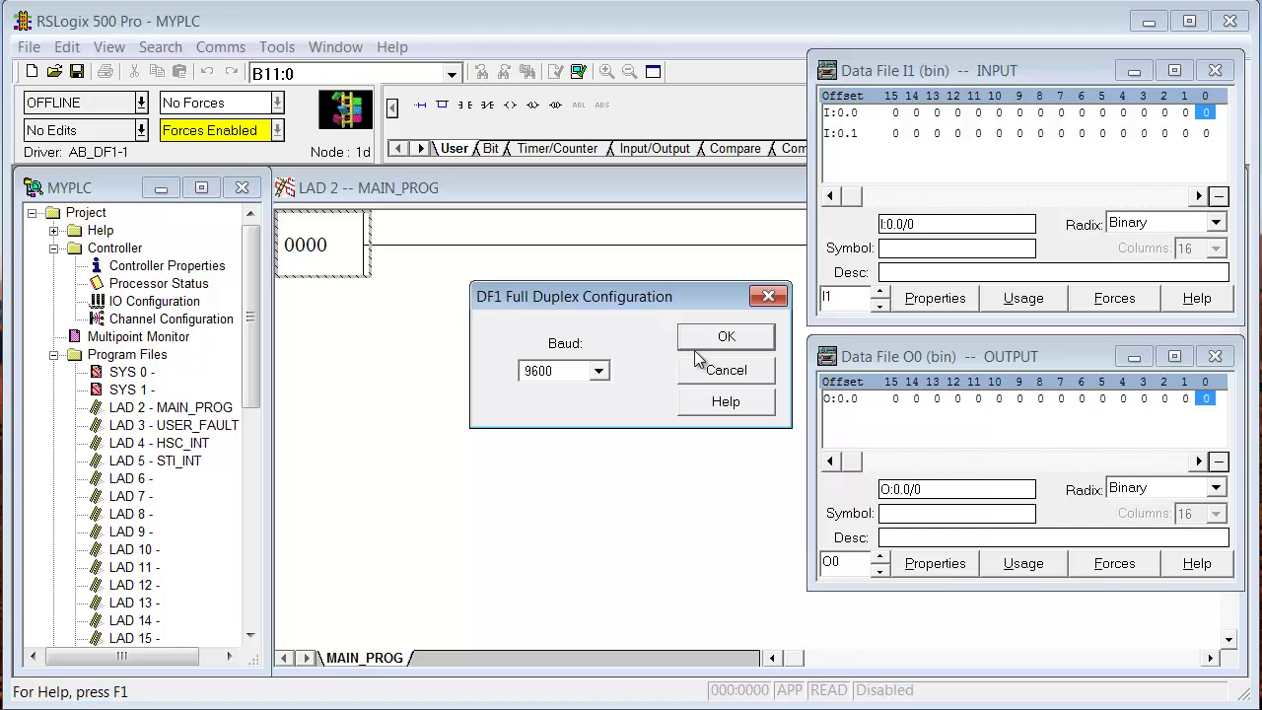
left_click(727, 339)
left_click(142, 304)
double_click(141, 306)
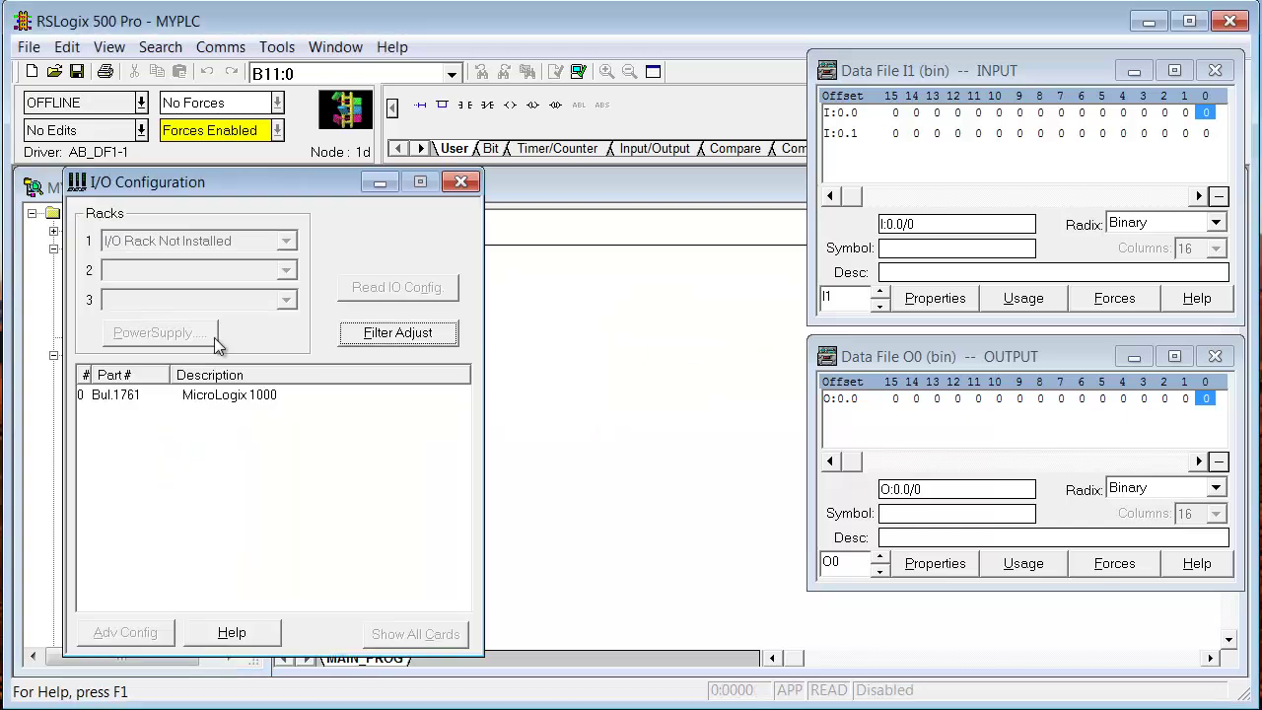
left_click(460, 181)
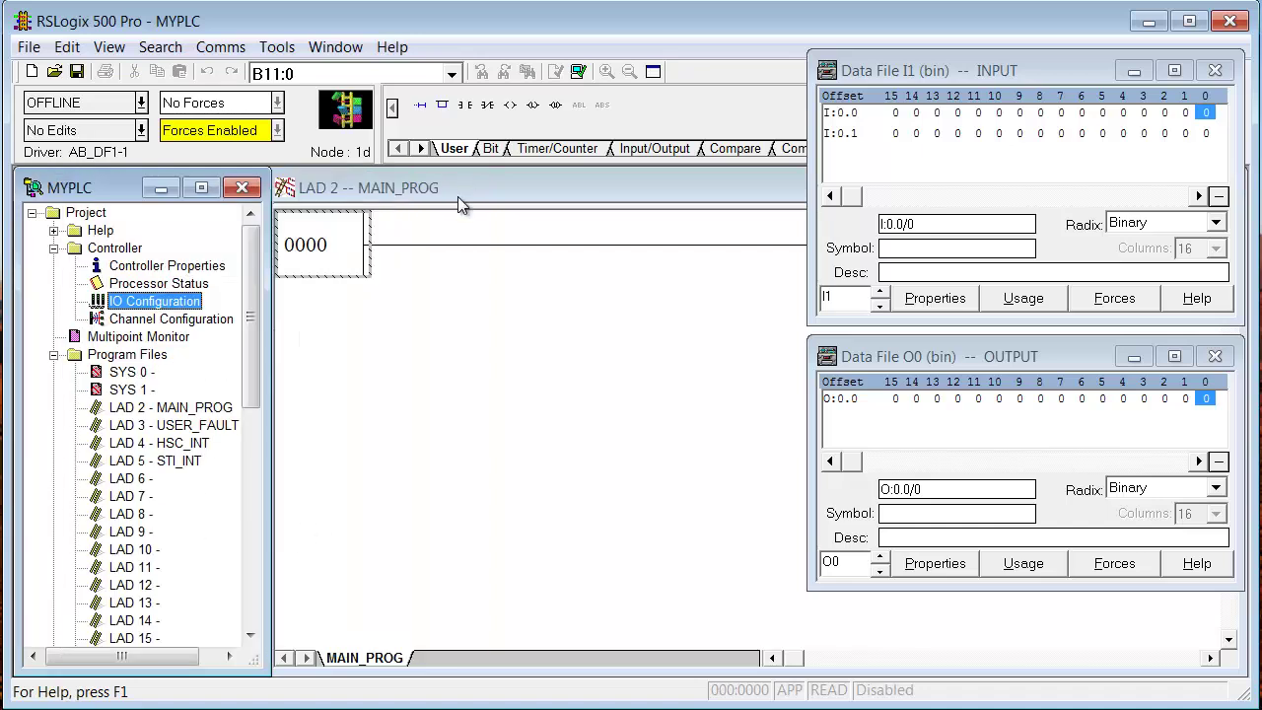
Set the Channel Configuration baud rate to 19200 and apply it.
double_click(144, 320)
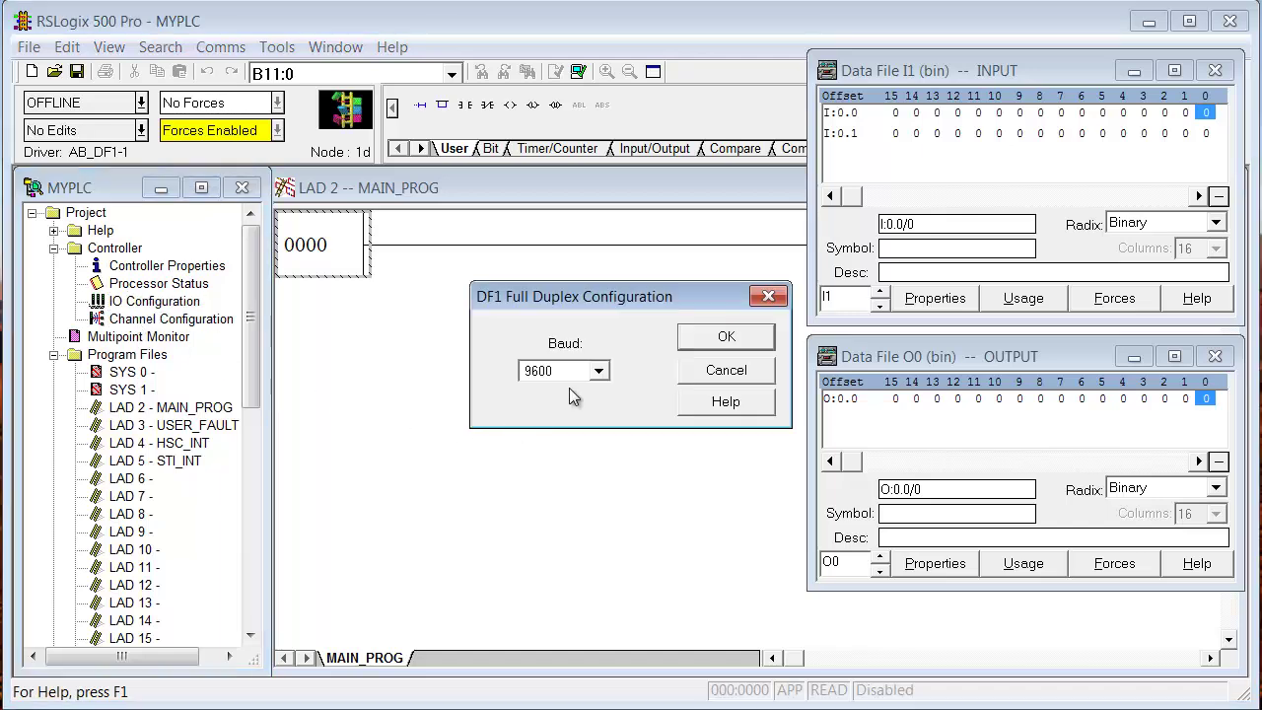
left_click(598, 371)
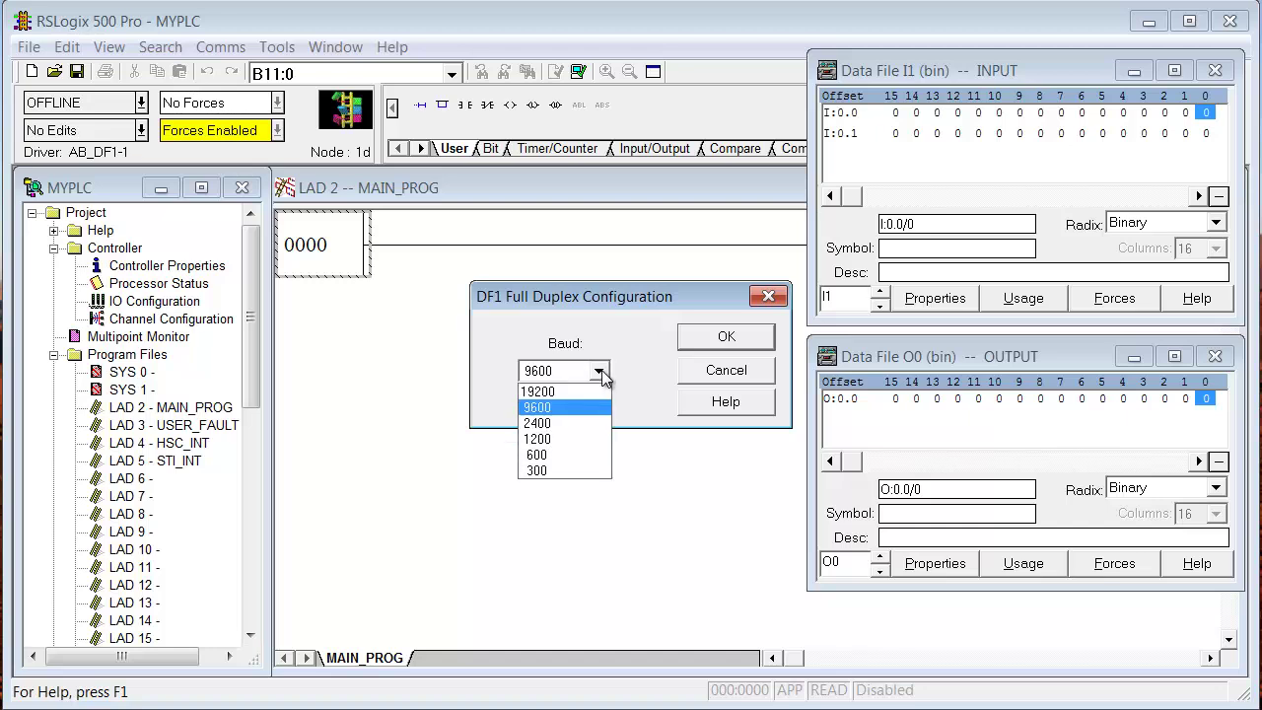
left_click(592, 391)
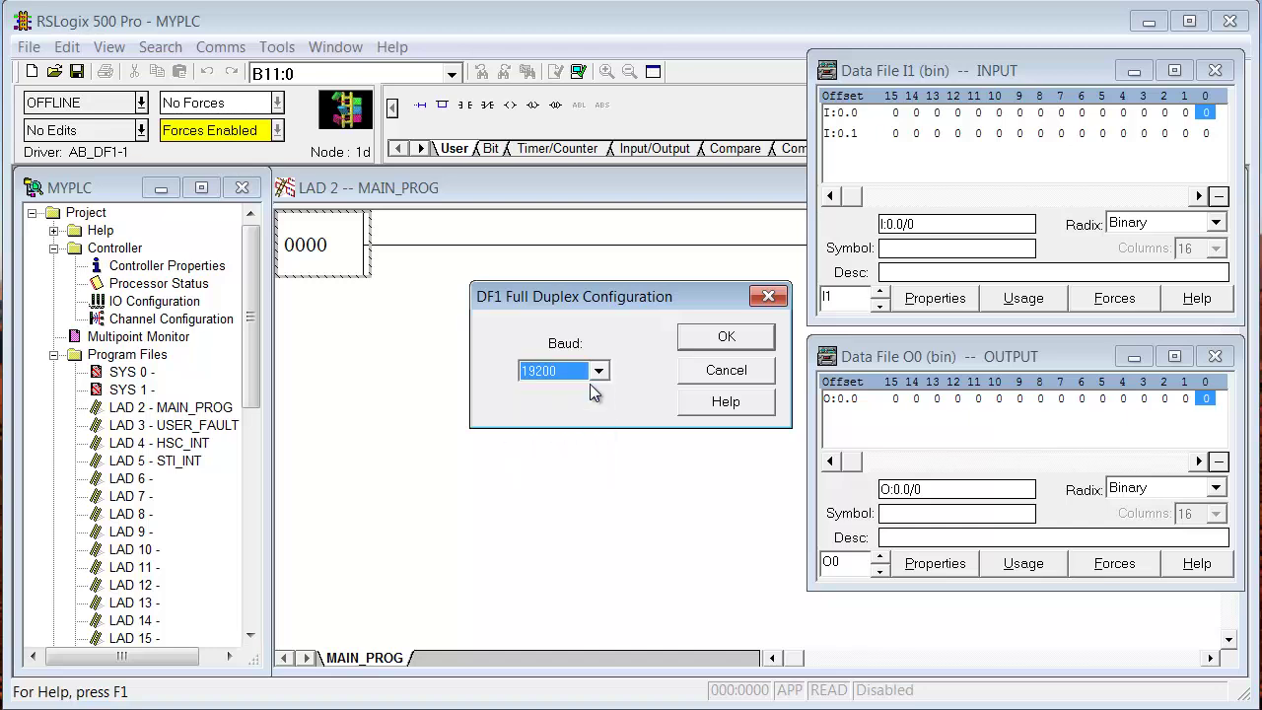
left_click(726, 347)
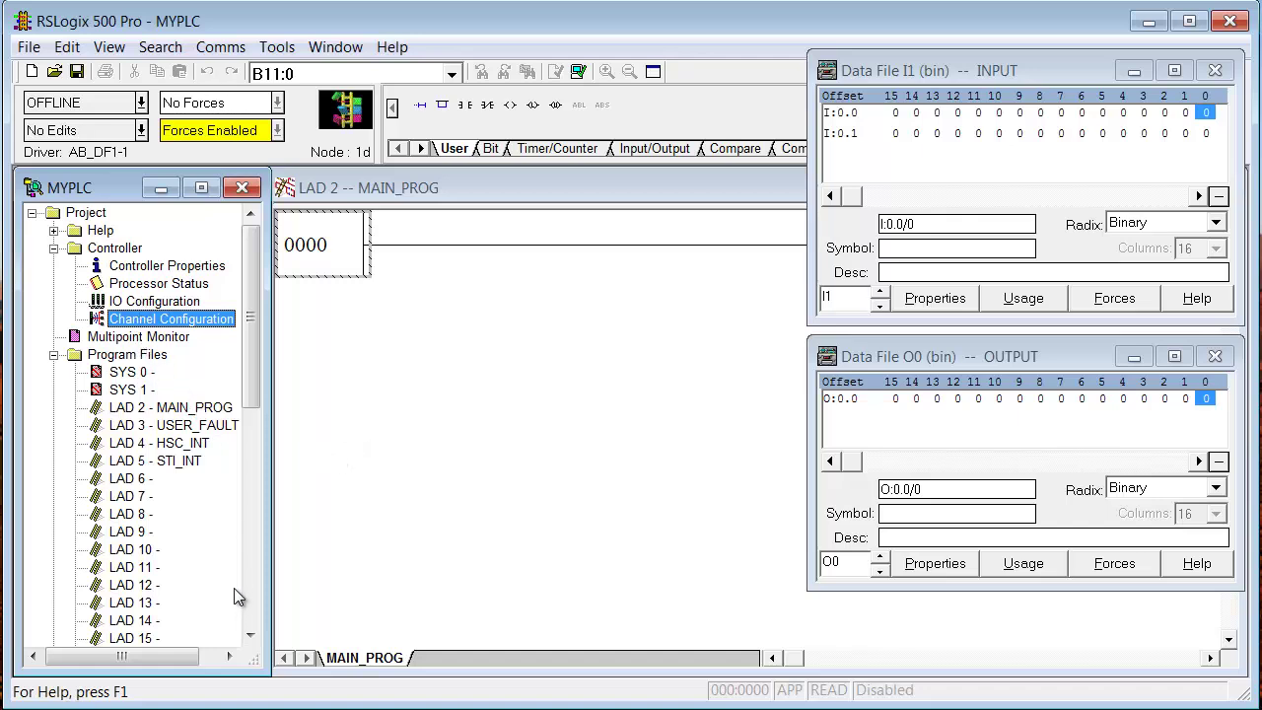
Check the Program Files and Data Files context menus, then scroll to data files O0 through N7.
left_click(250, 638)
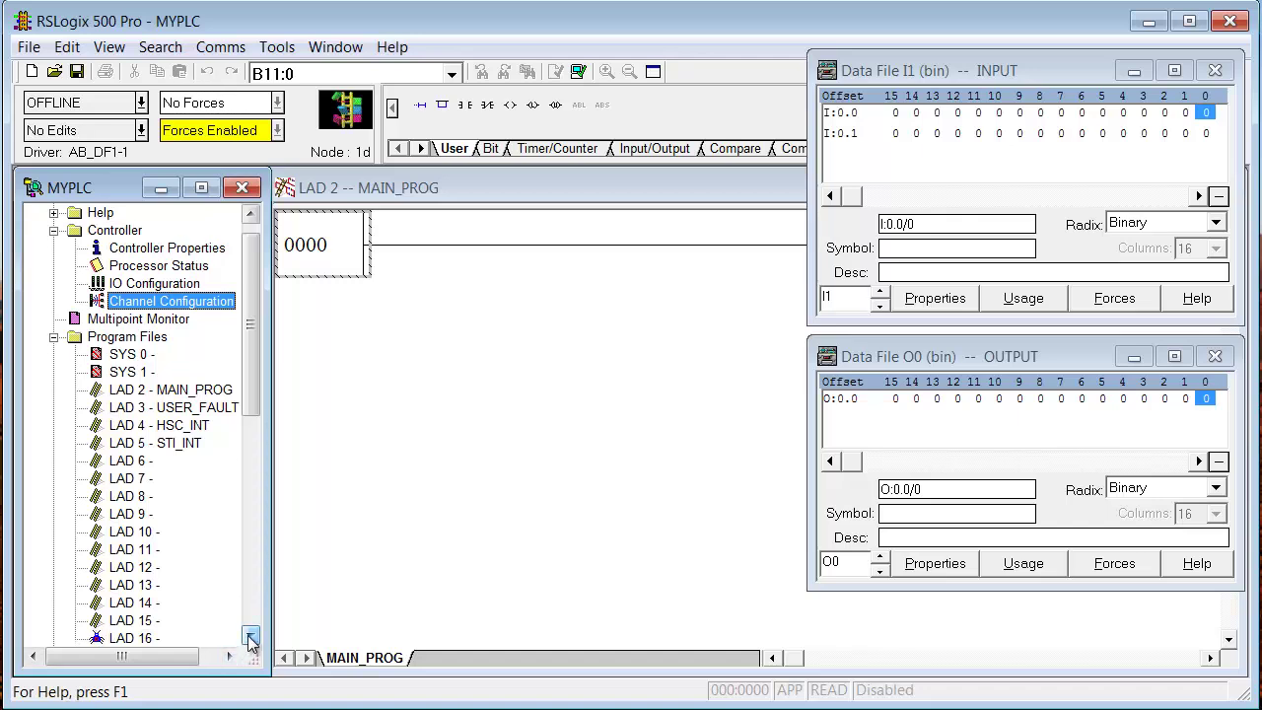
left_click(250, 638)
left_click(250, 638)
left_click(250, 638)
left_click(251, 638)
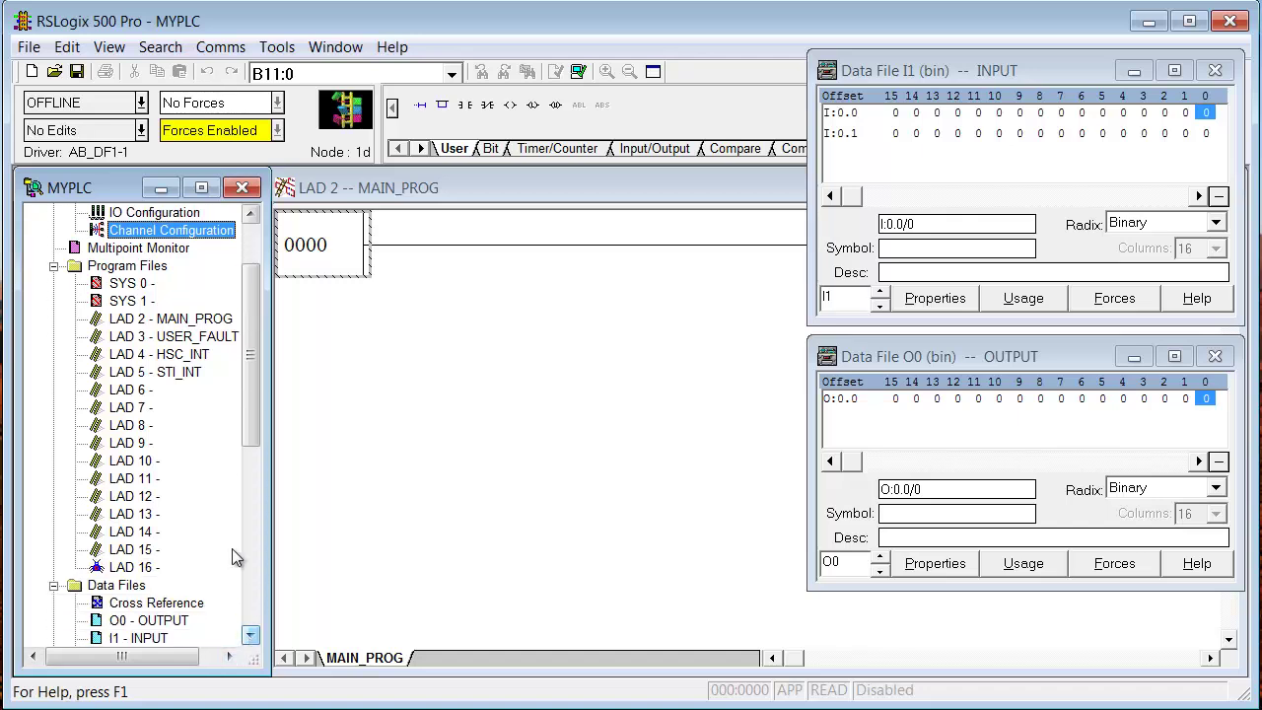
right_click(162, 270)
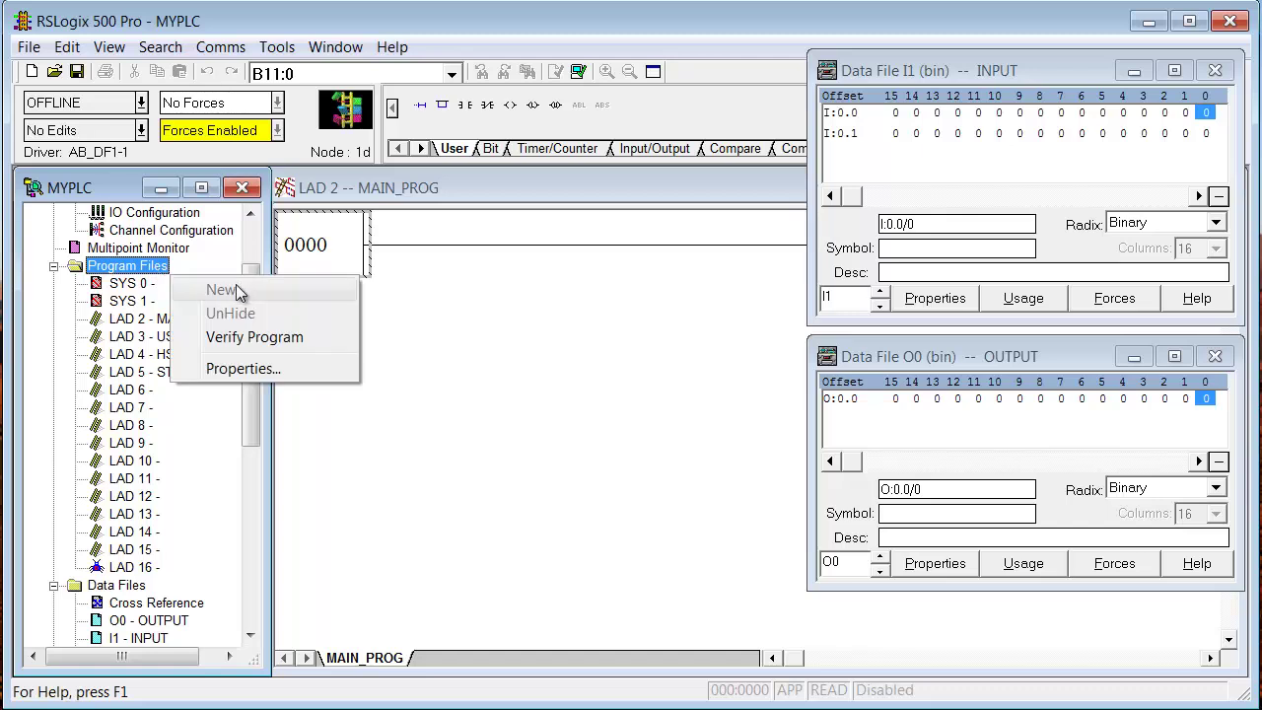
left_click(335, 453)
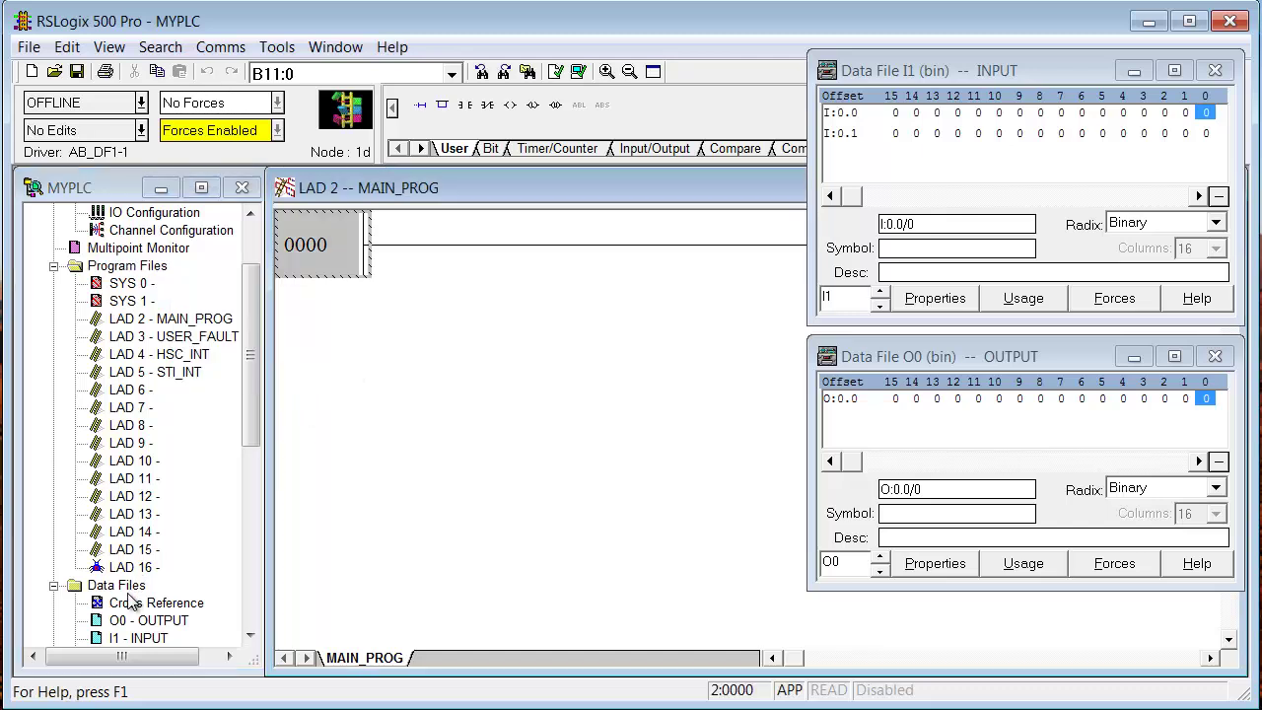
right_click(138, 589)
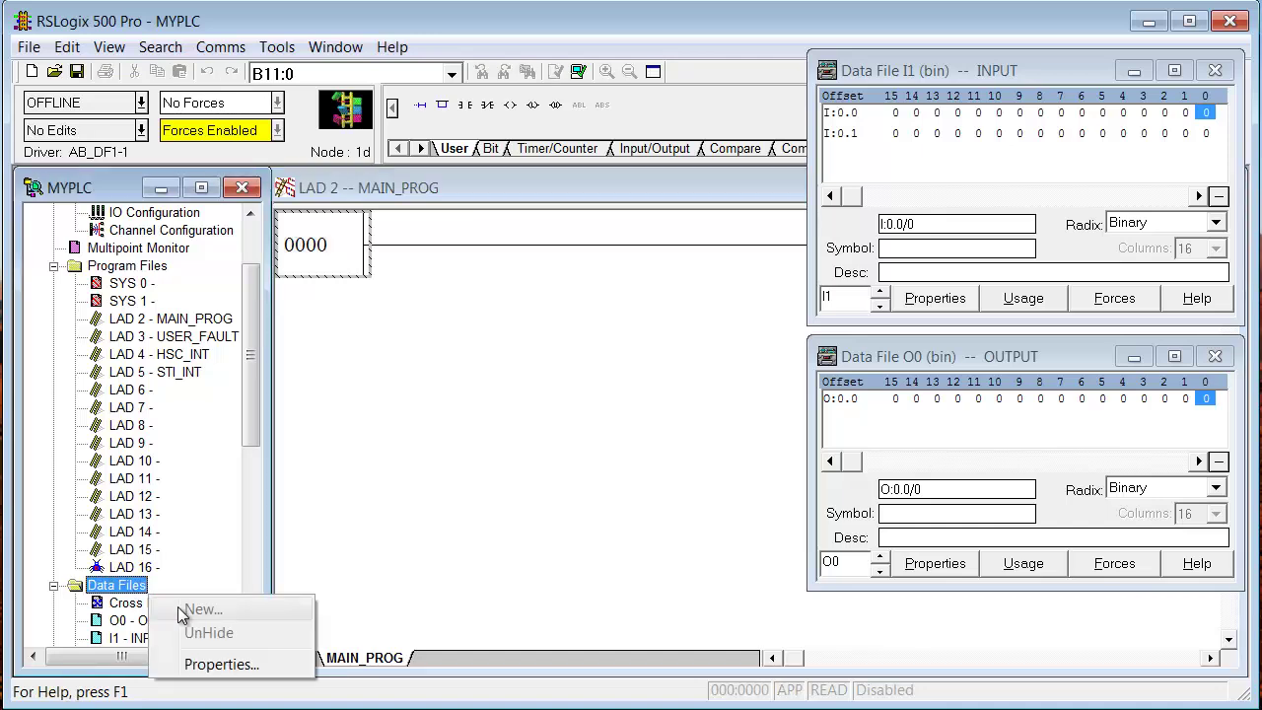
left_click(249, 420)
left_click_drag(249, 420, 250, 435)
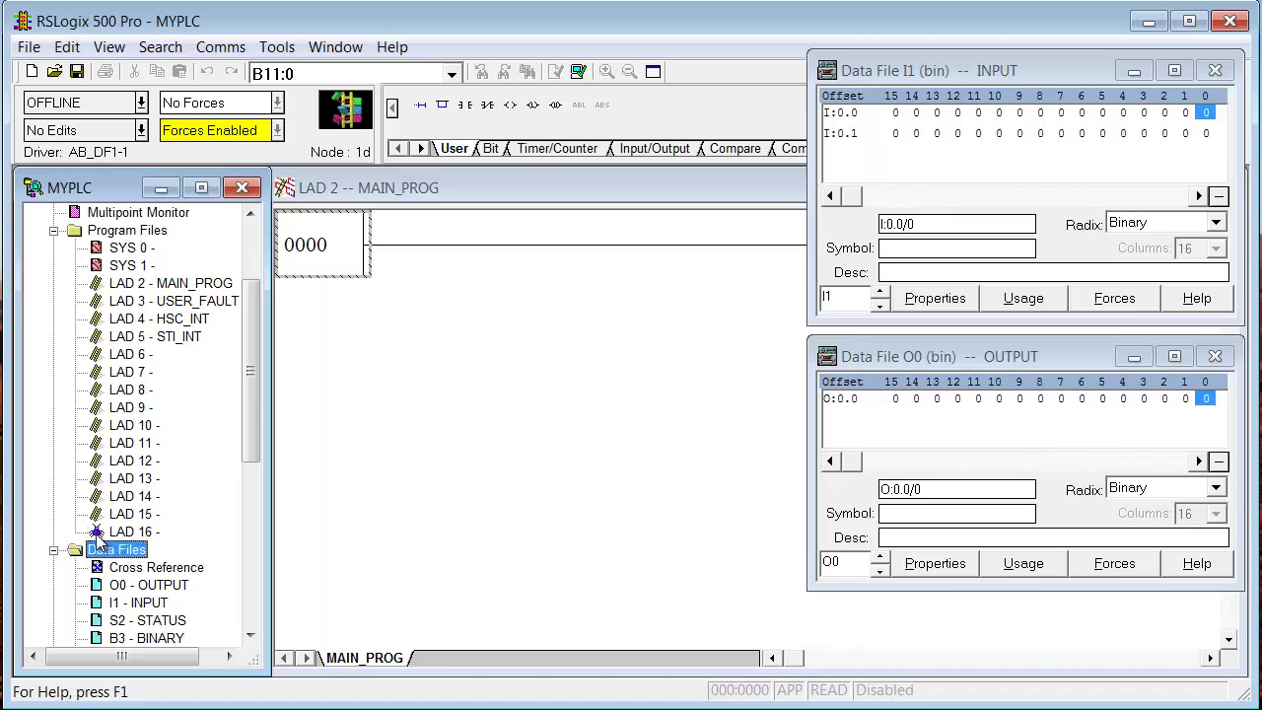
left_click(252, 638)
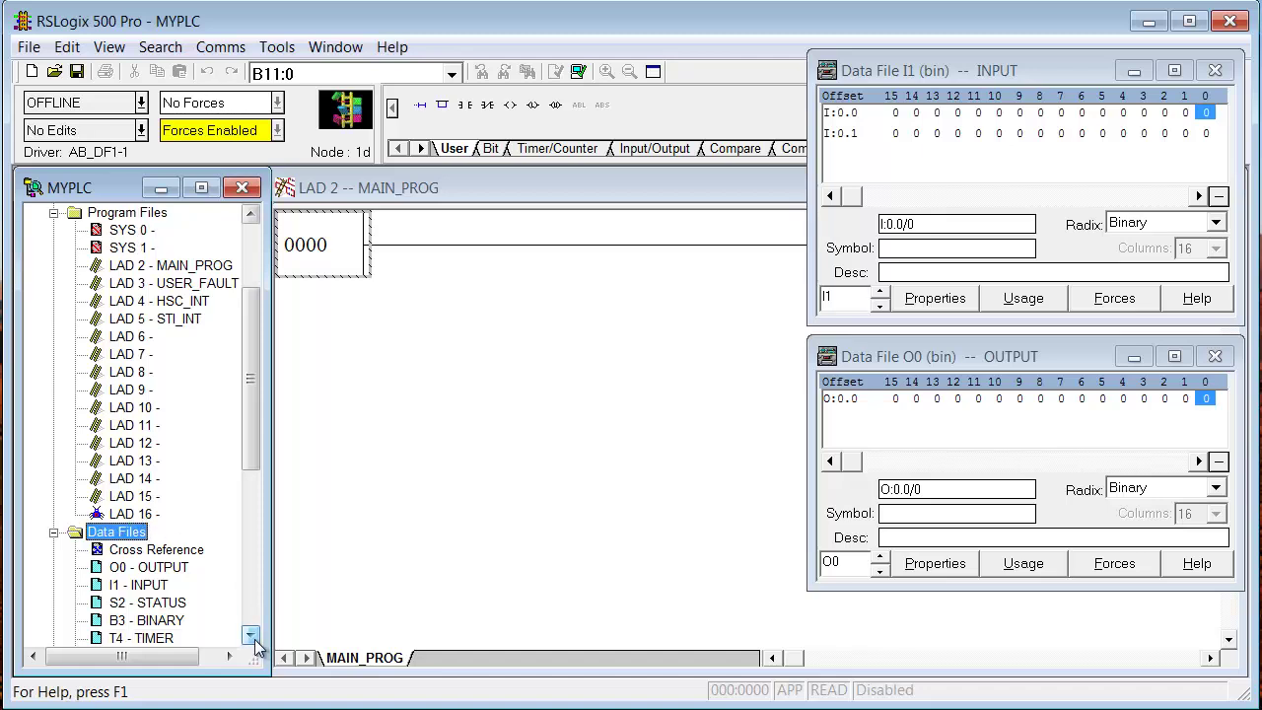
left_click(252, 637)
left_click(252, 638)
left_click(252, 638)
left_click(252, 638)
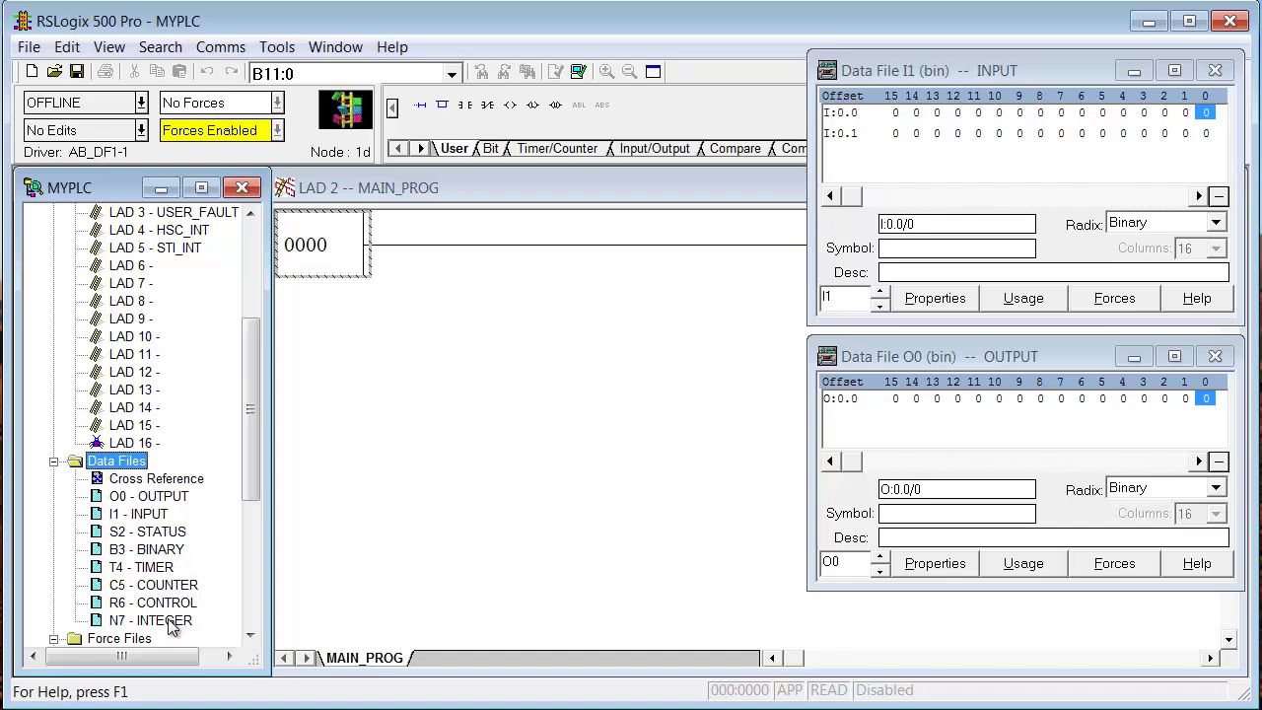
double_click(159, 549)
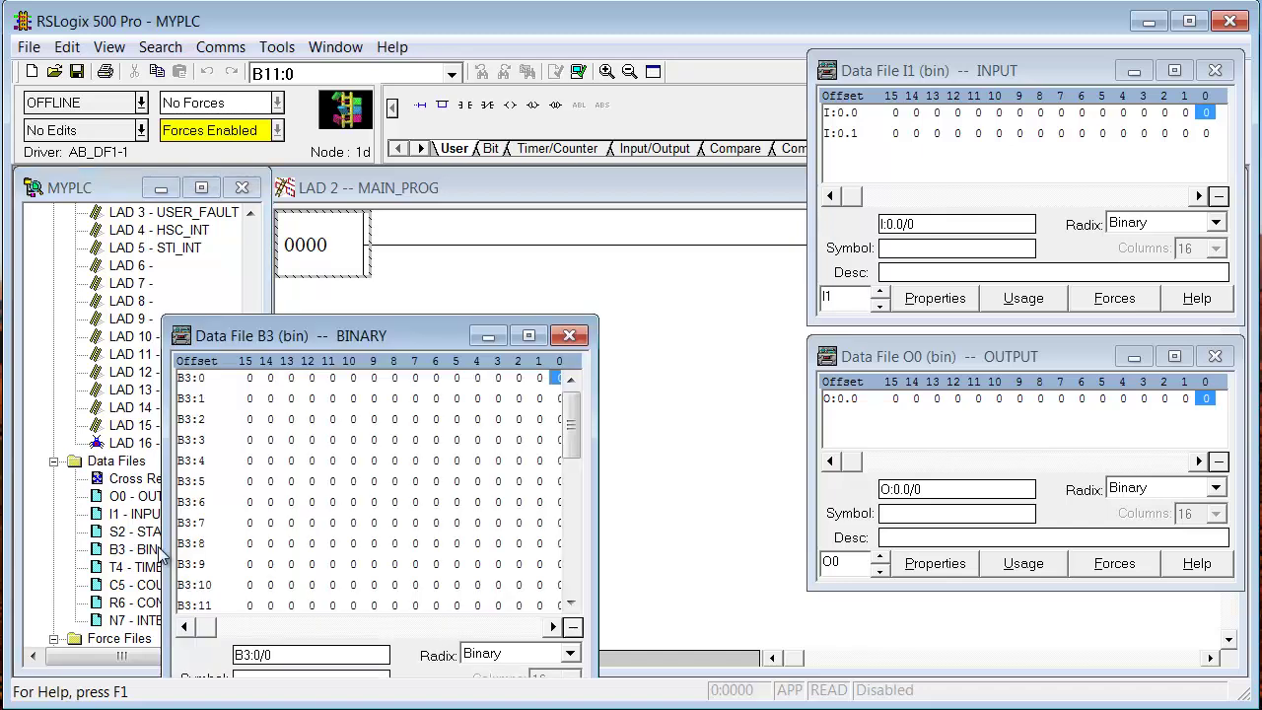
left_click_drag(409, 321, 446, 171)
left_click(573, 588)
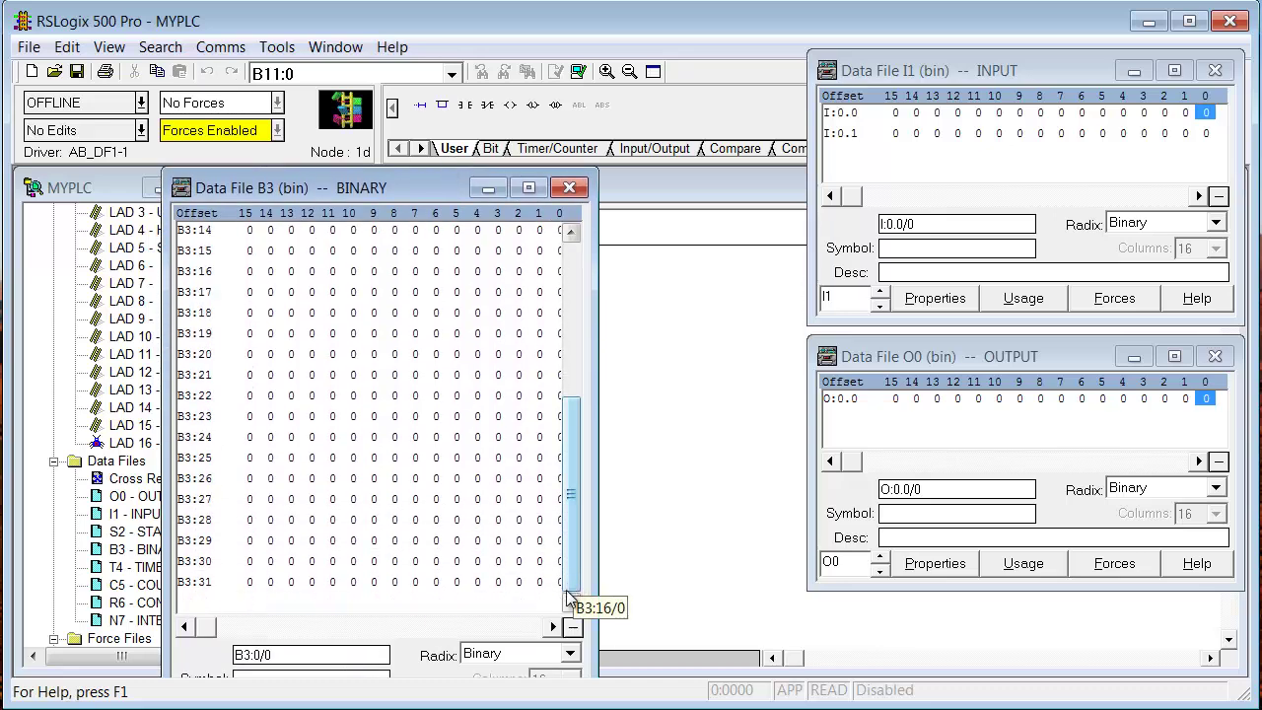
left_click(578, 194)
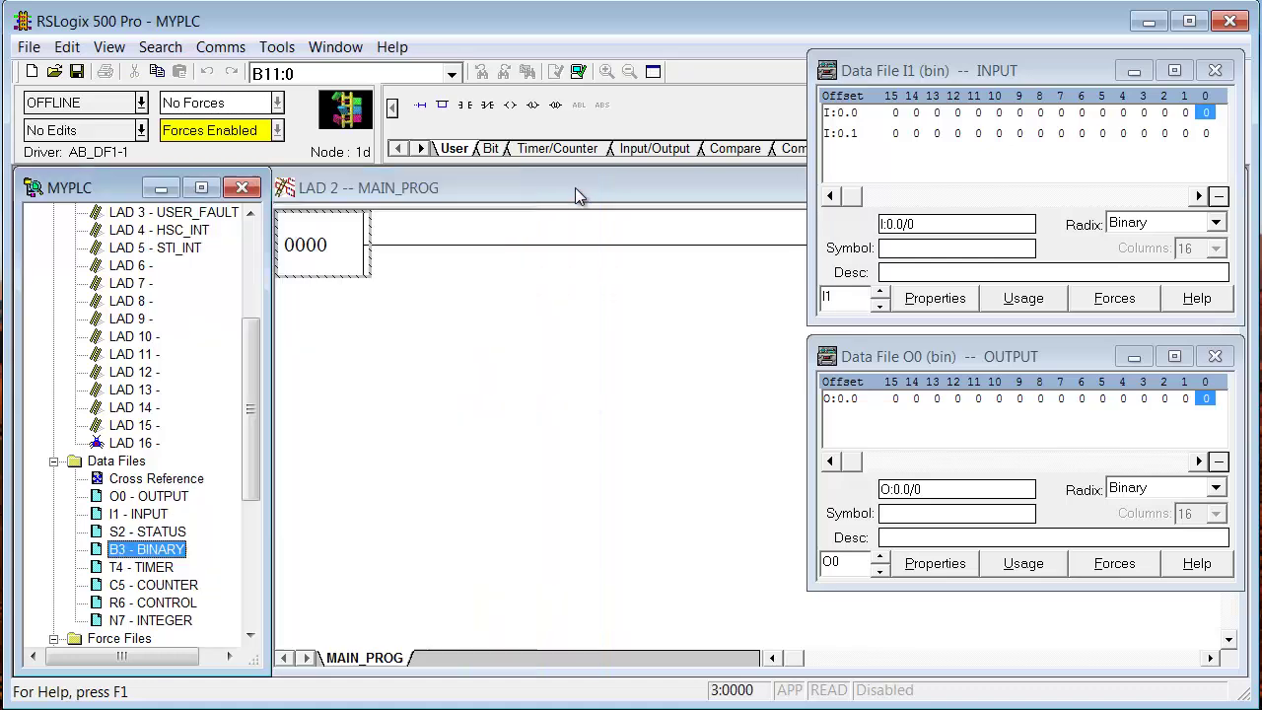
double_click(142, 568)
scroll(318, 432, "down", 10)
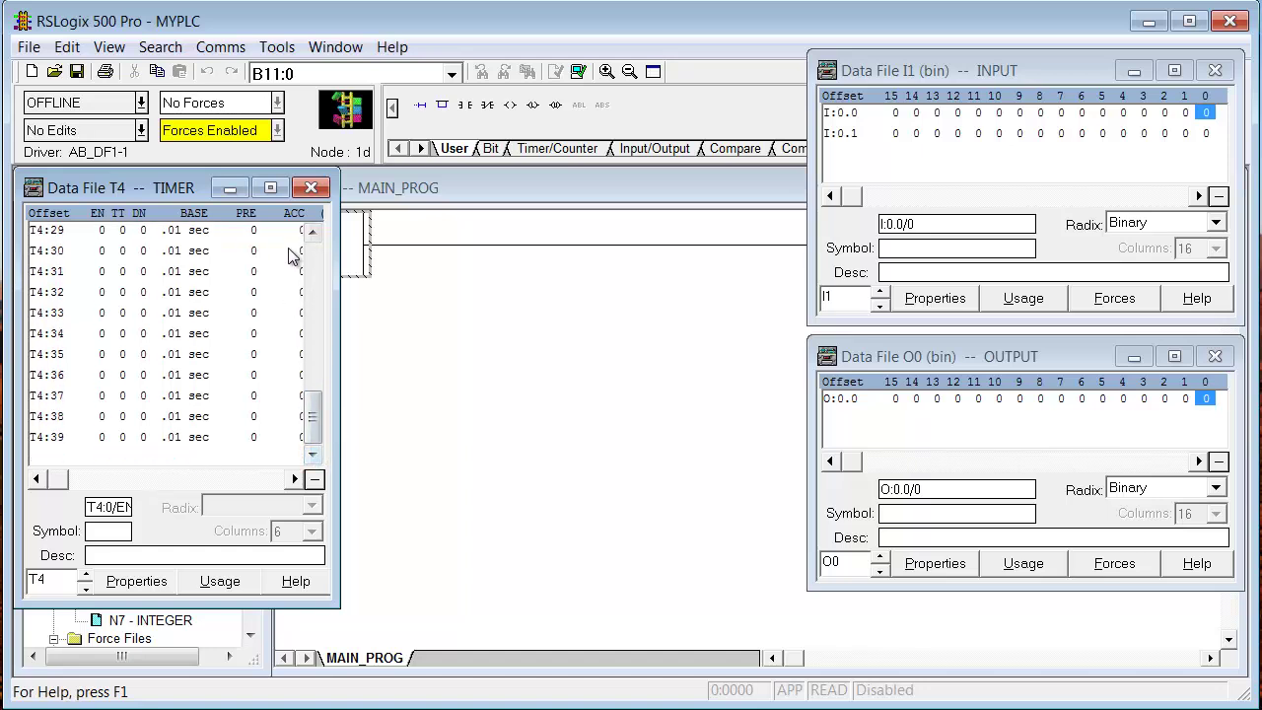
left_click(310, 188)
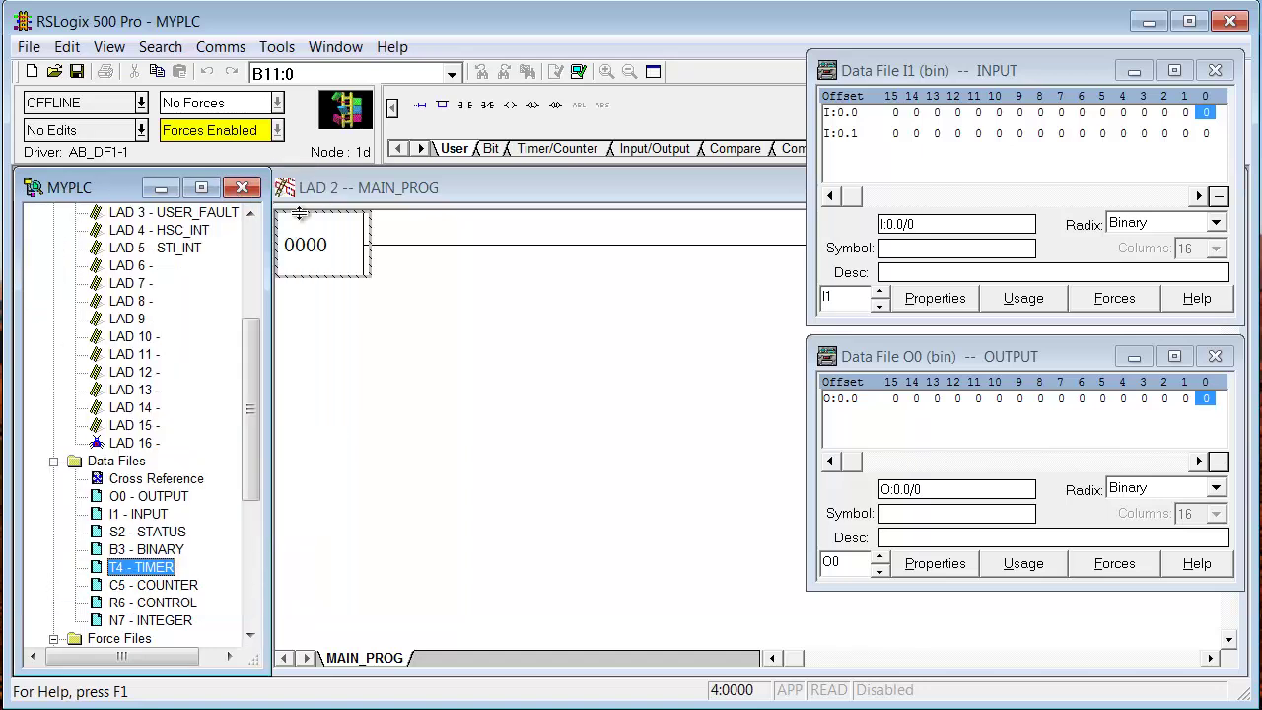
double_click(138, 586)
scroll(347, 474, "down", 7)
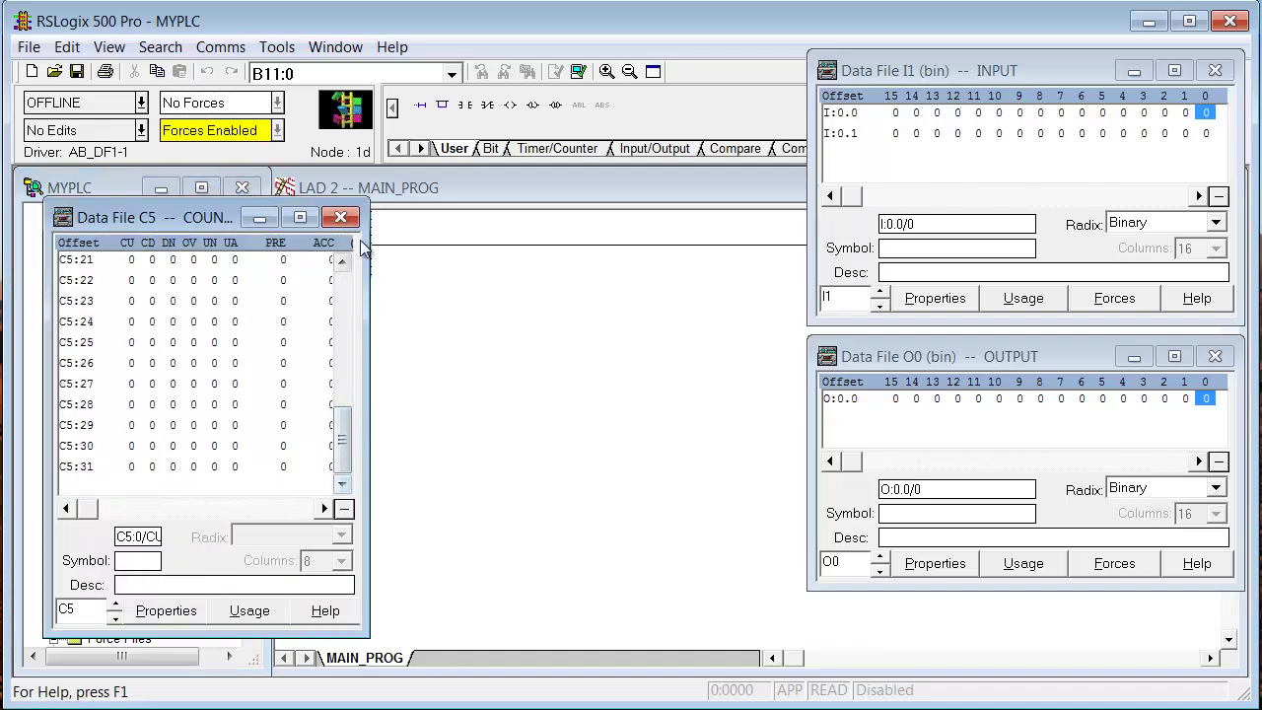
left_click(340, 217)
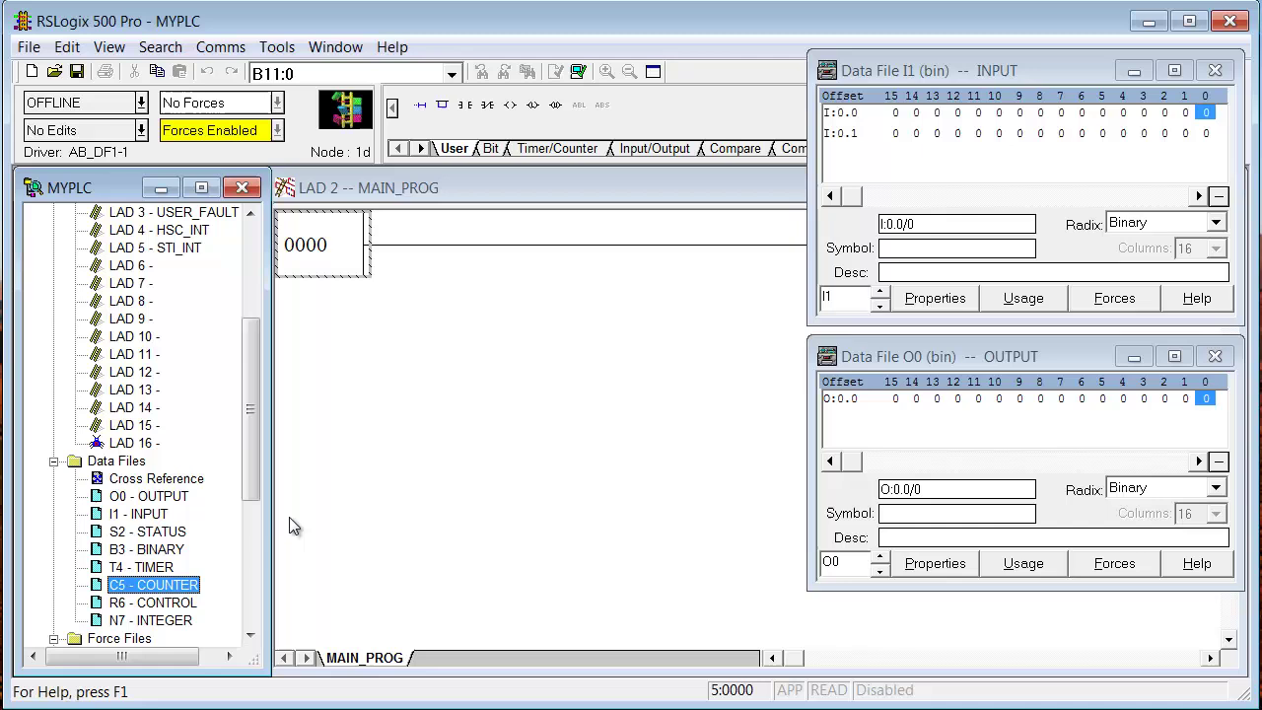
double_click(163, 602)
scroll(416, 513, "down", 2)
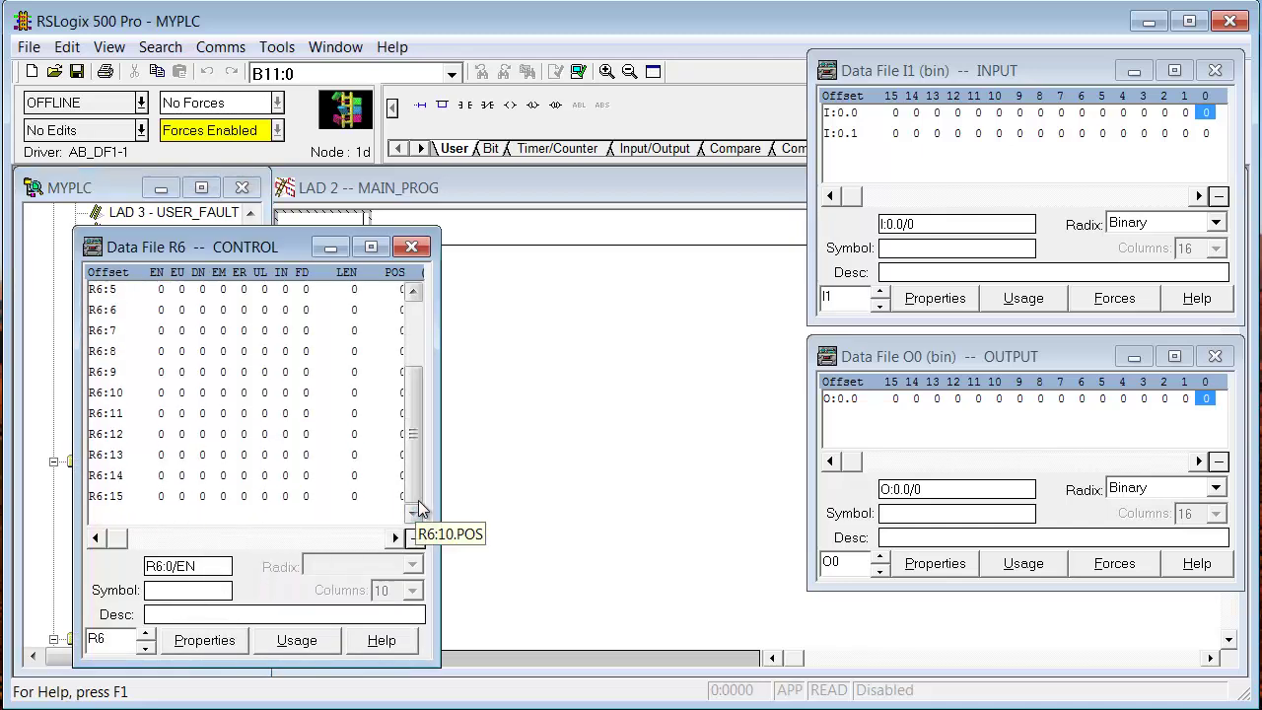
left_click(414, 248)
double_click(168, 620)
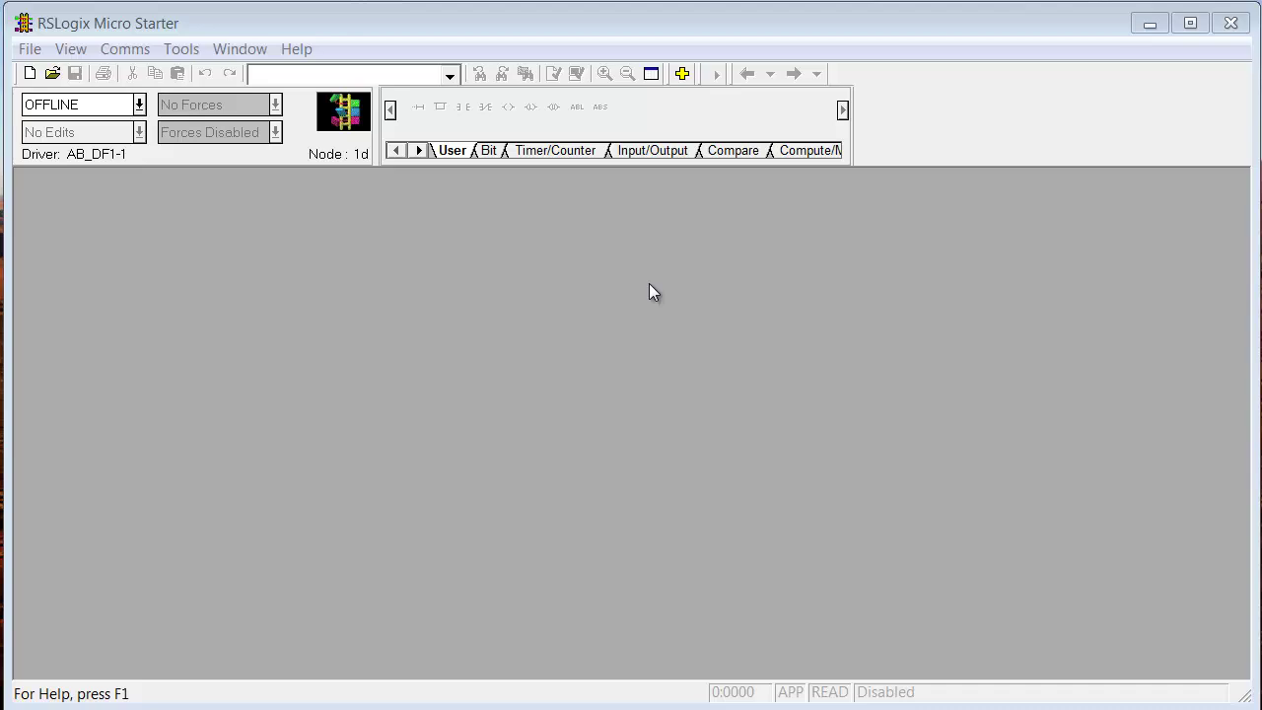
Choose File > New to bring up the Select Processor Type dialog.
left_click(30, 49)
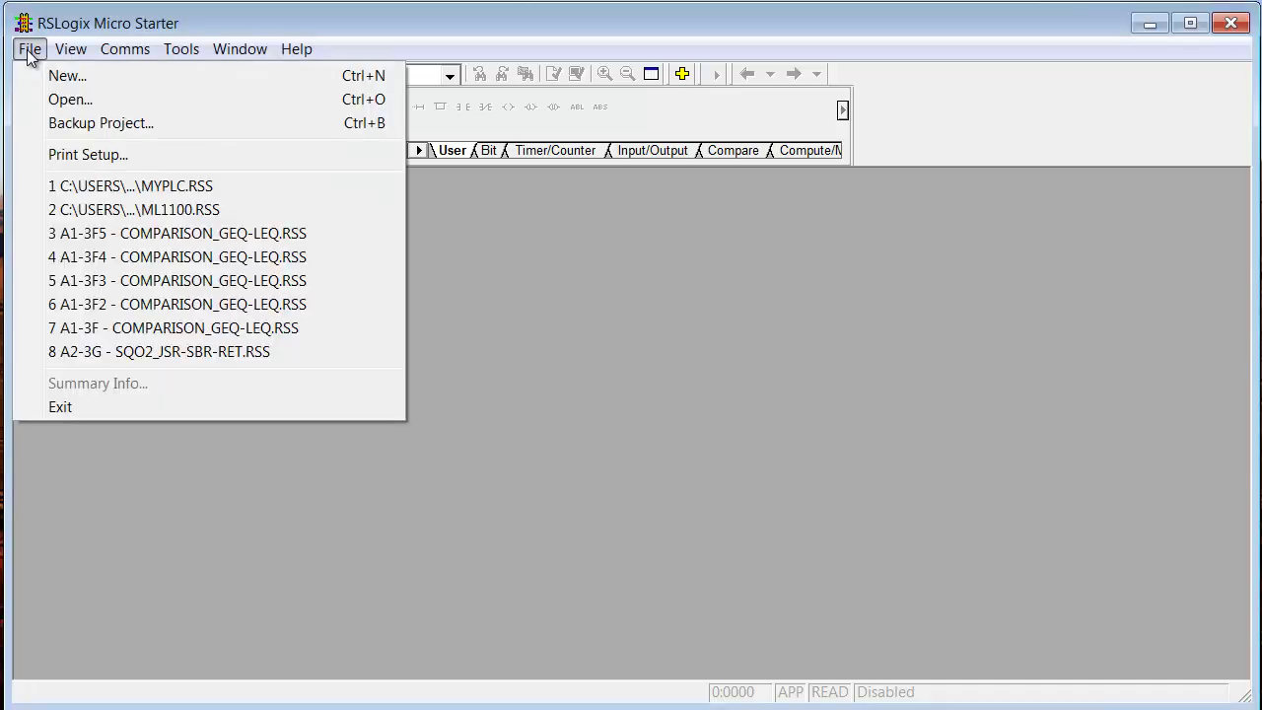
left_click(65, 76)
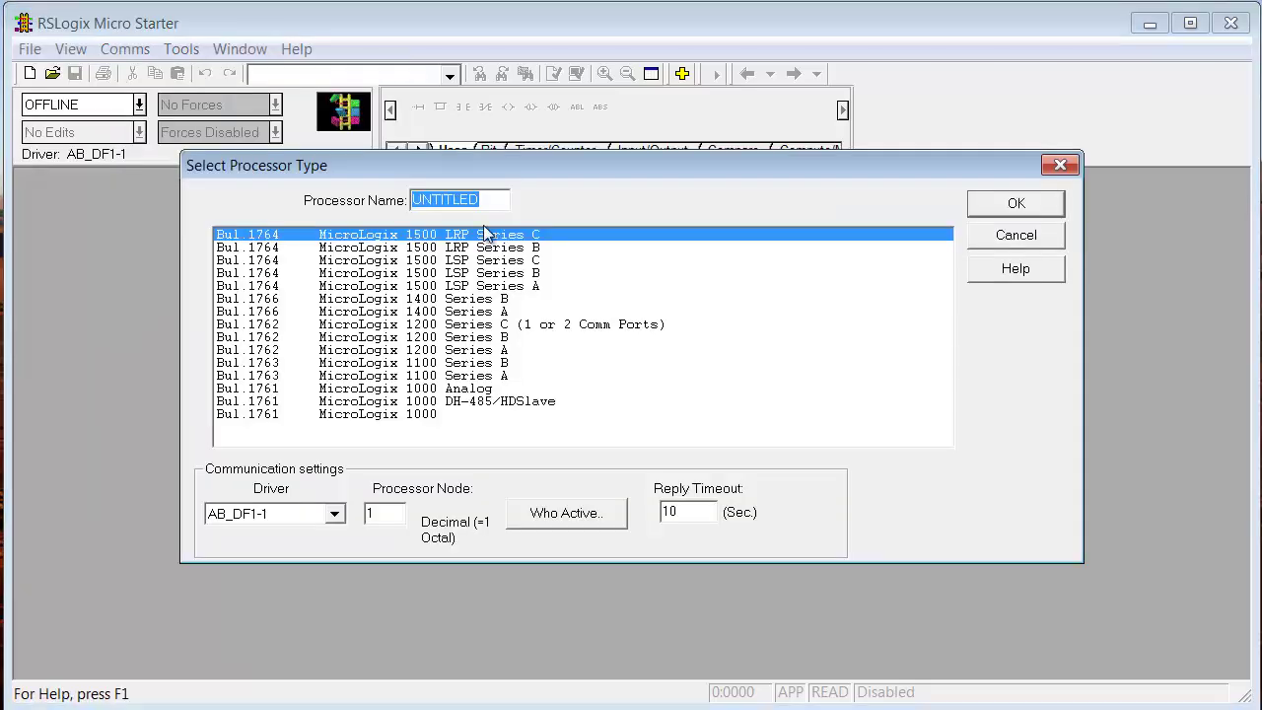
Enter MYPLC as processor name, select Bul.1761 MicroLogix 1000, and confirm.
type("MYPLC")
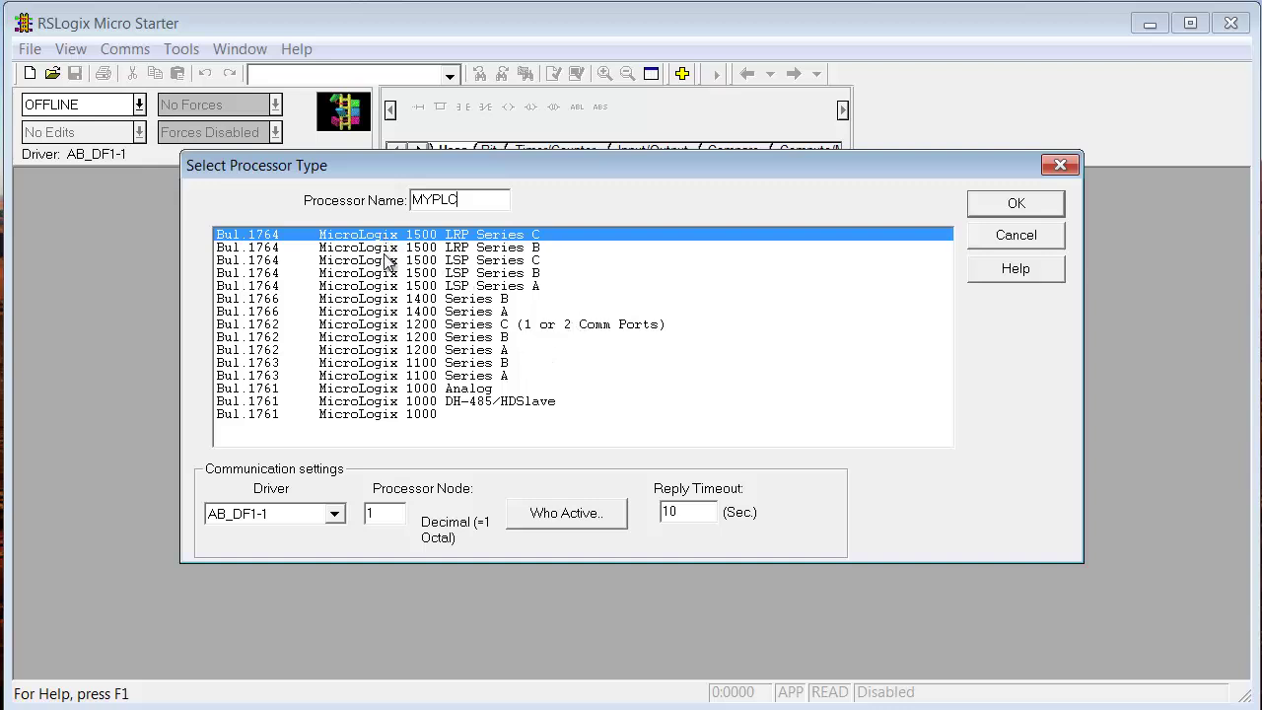
left_click(423, 415)
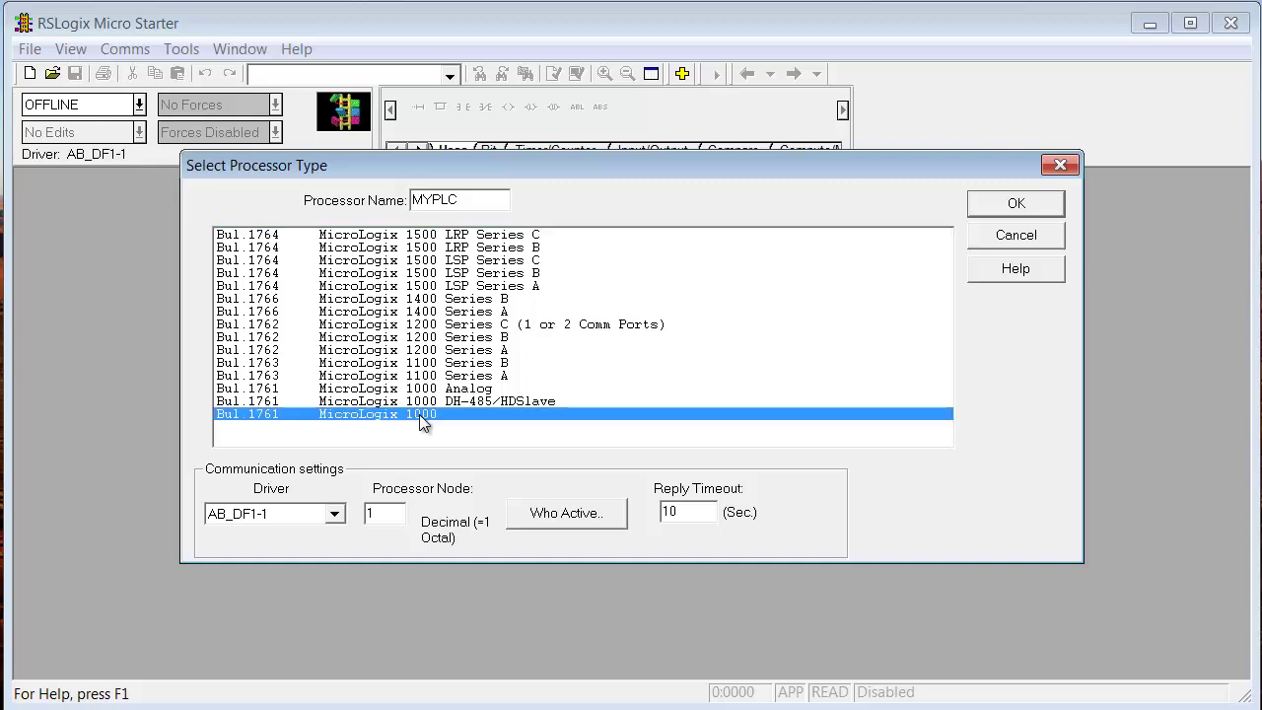
left_click(1016, 207)
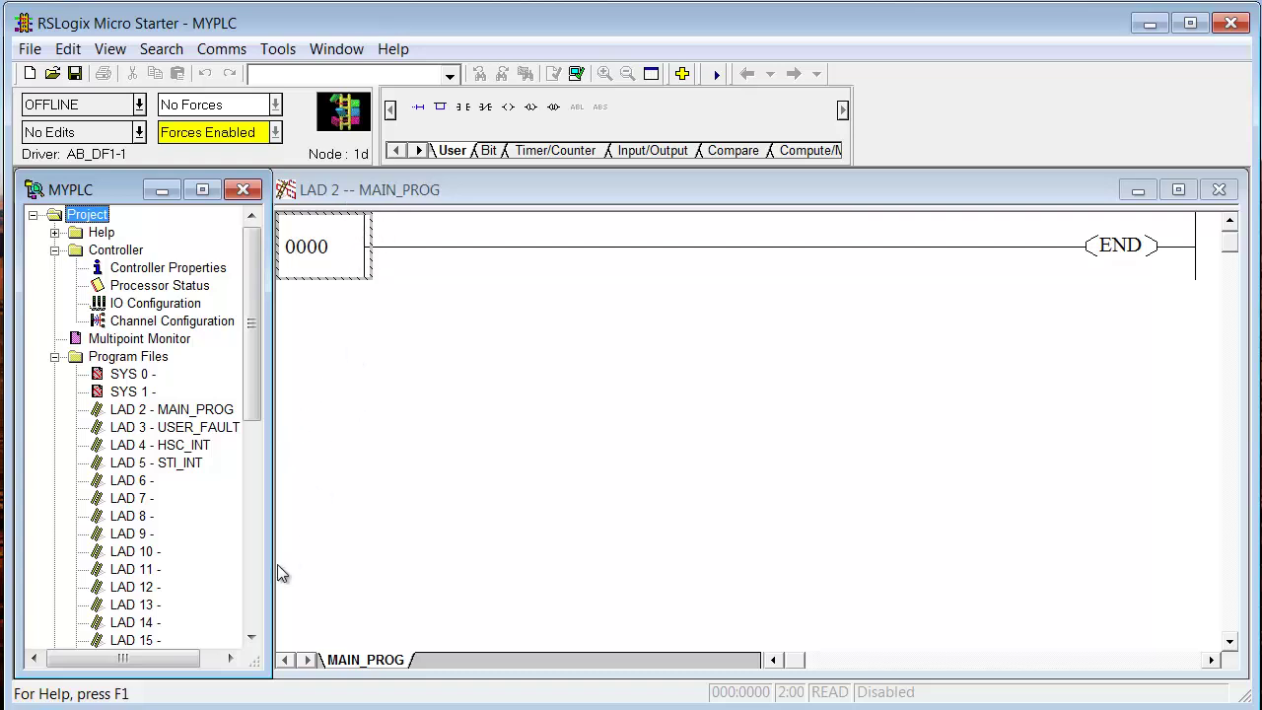
left_click(254, 597)
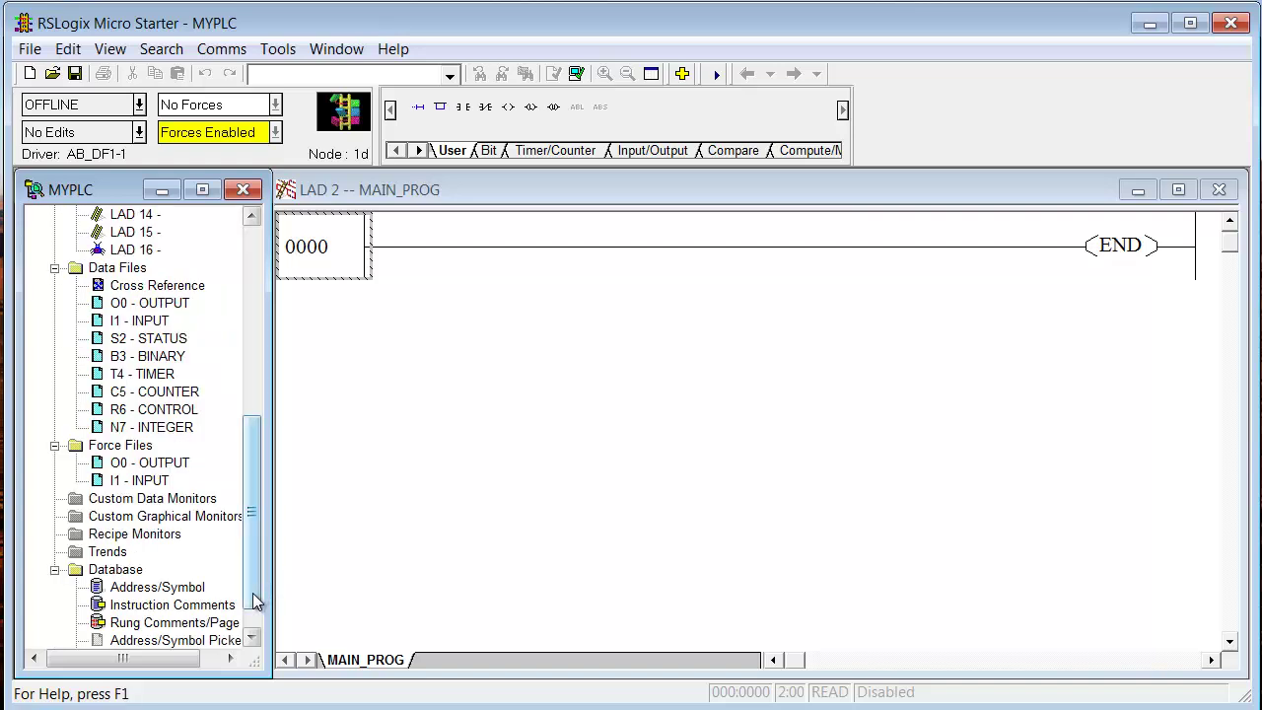
double_click(158, 304)
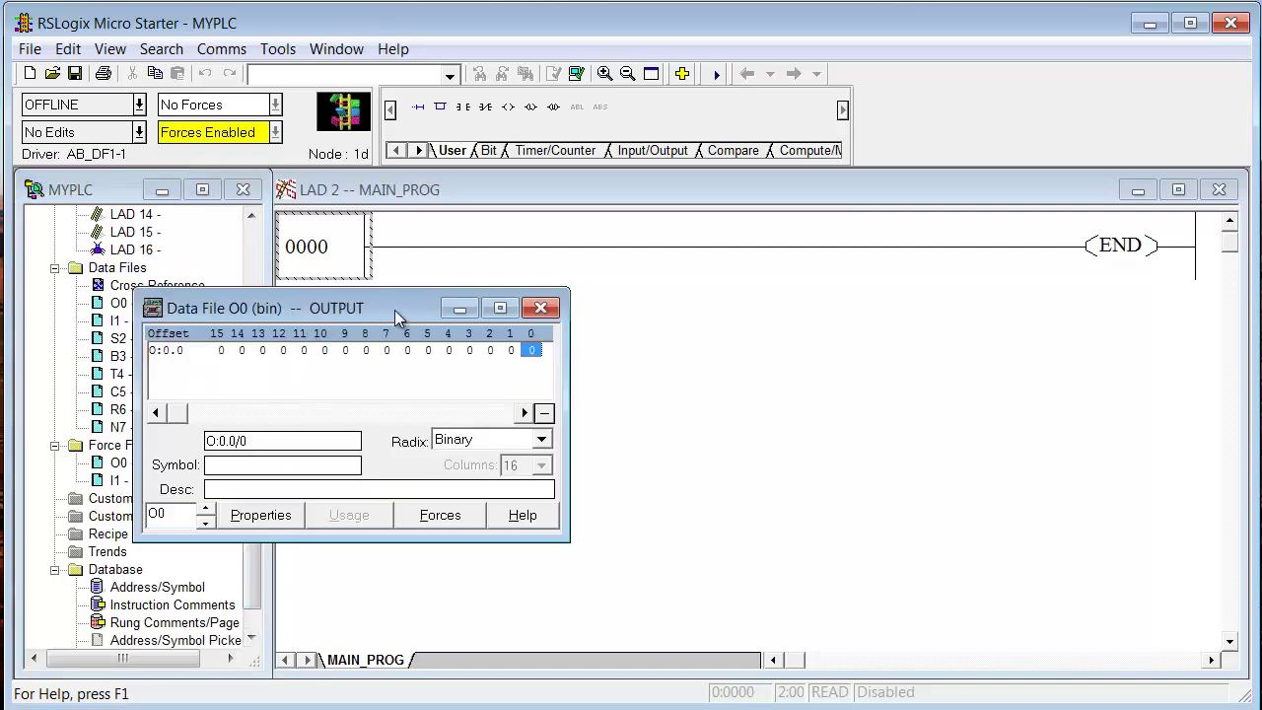
left_click(154, 309)
left_click(211, 462)
left_click_drag(387, 309, 1065, 61)
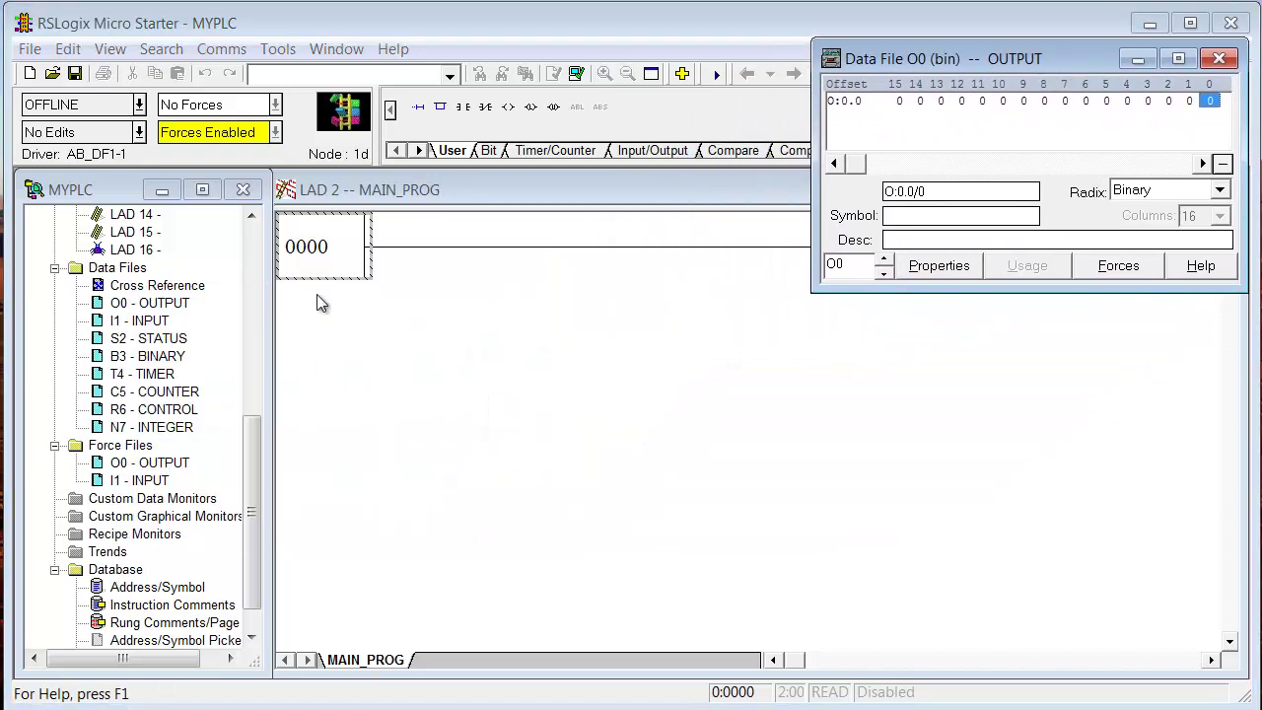
left_click(143, 321)
double_click(143, 321)
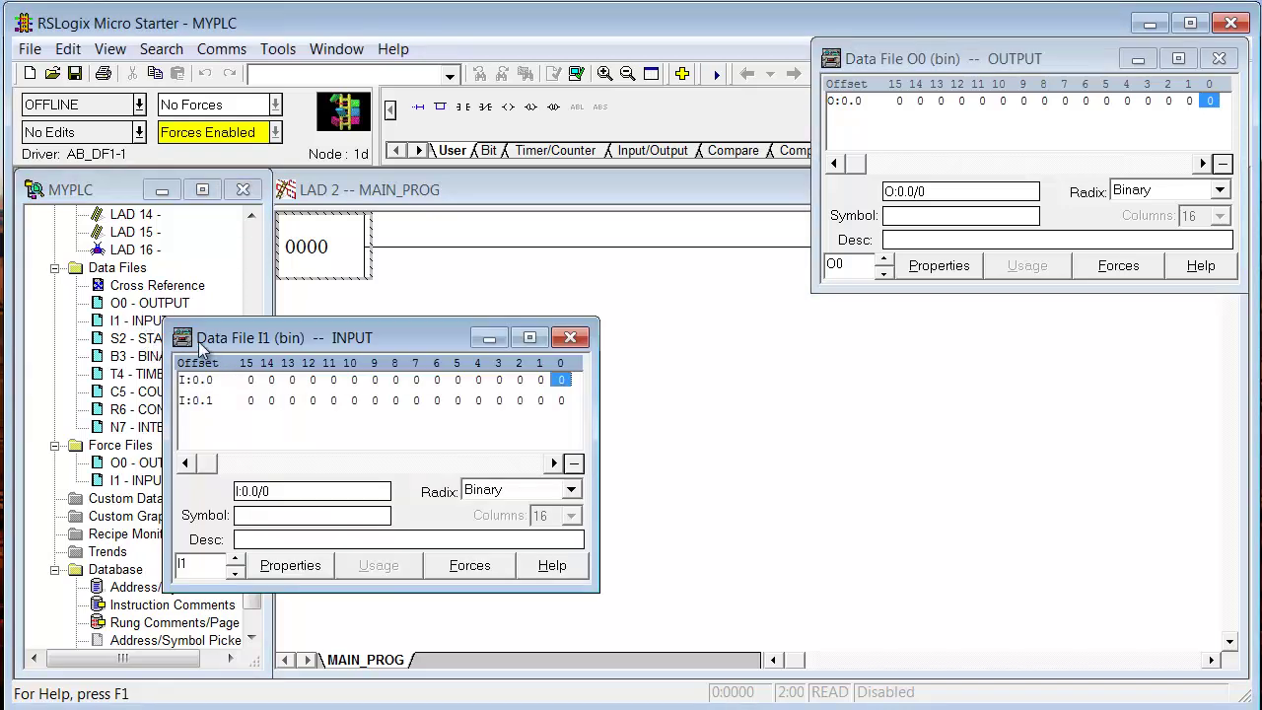
left_click(187, 345)
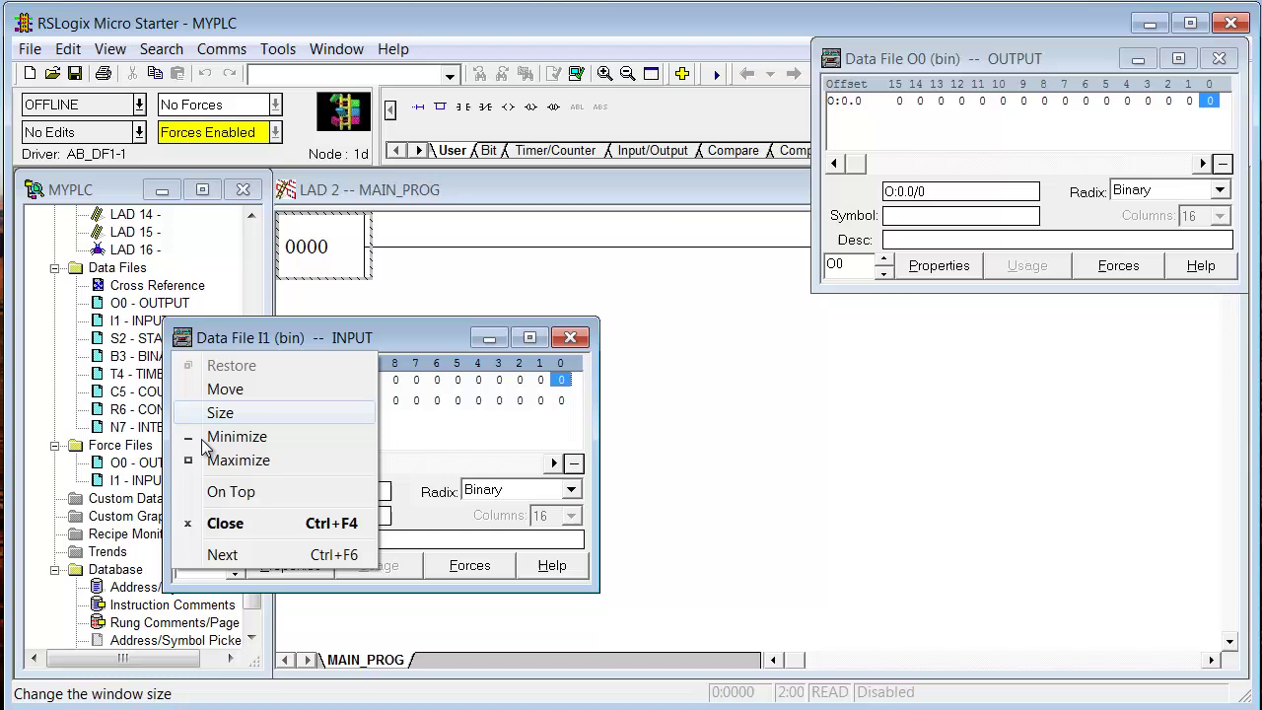
left_click(222, 490)
left_click_drag(312, 345, 960, 319)
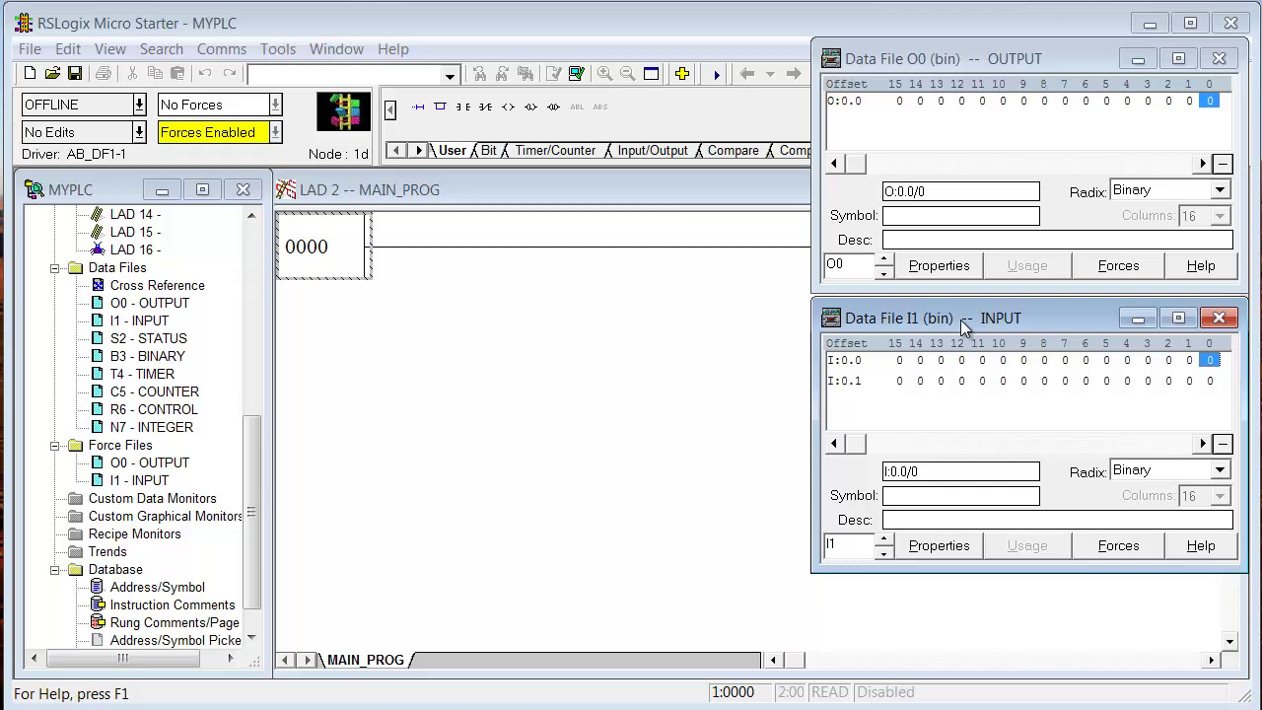
double_click(151, 427)
left_click_drag(412, 187, 581, 220)
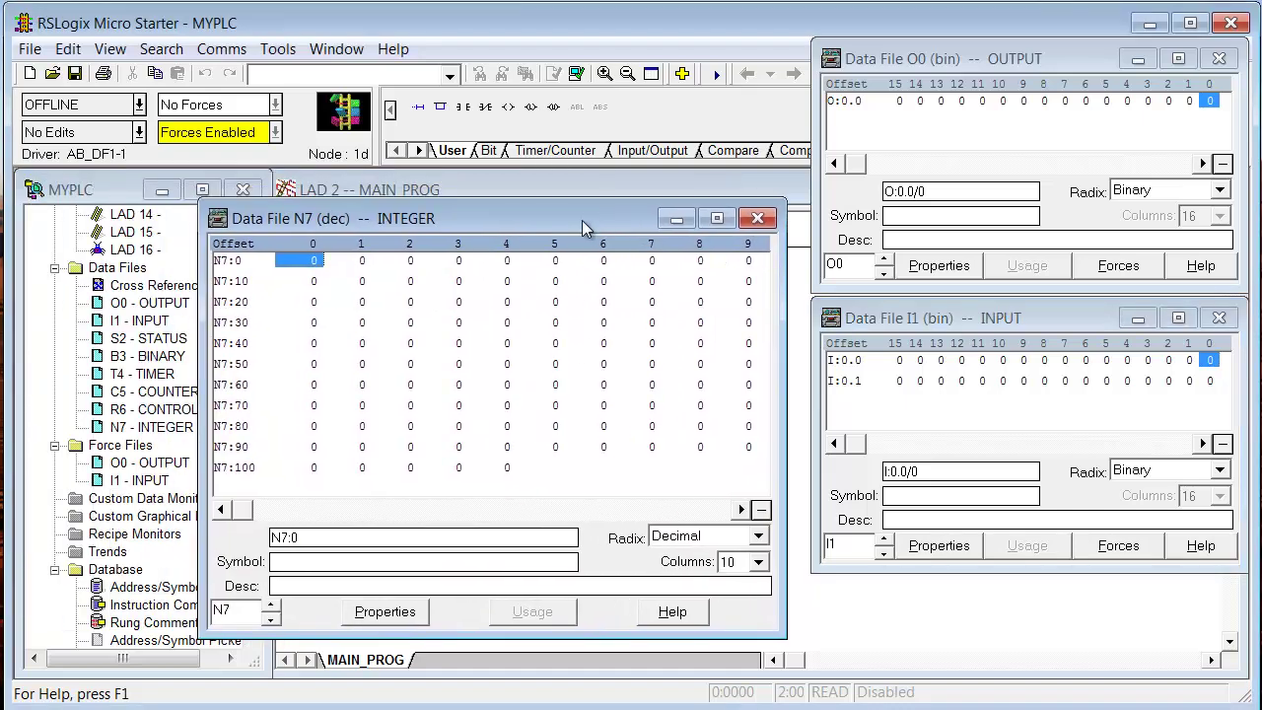
left_click(758, 218)
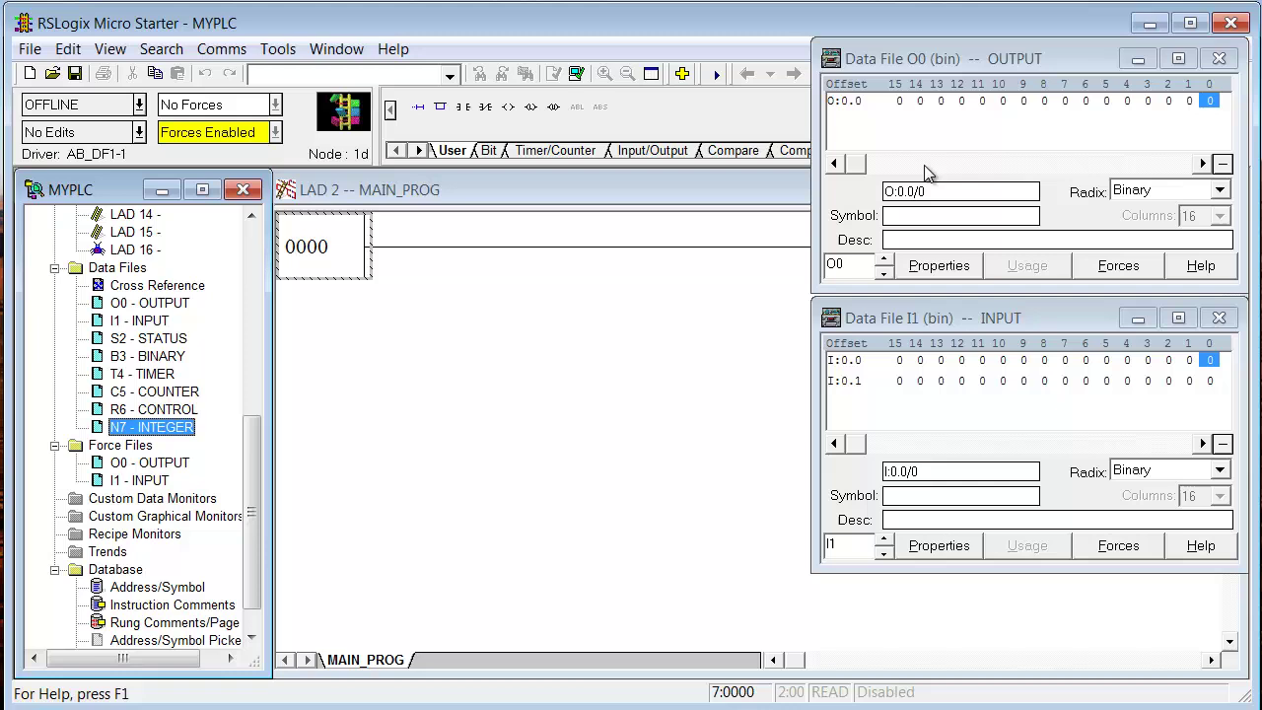
left_click(1218, 58)
left_click(1218, 317)
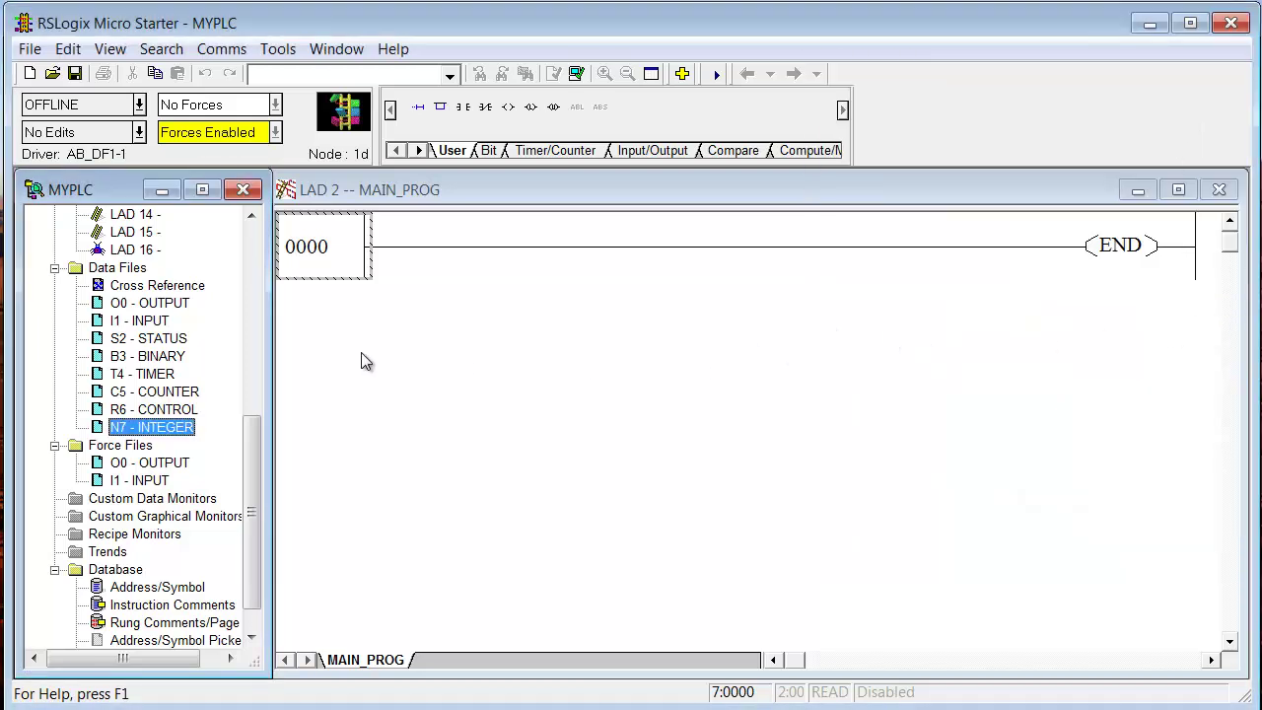
Add a new rung holding an examine-if-closed contact and an output coil.
left_click(362, 275)
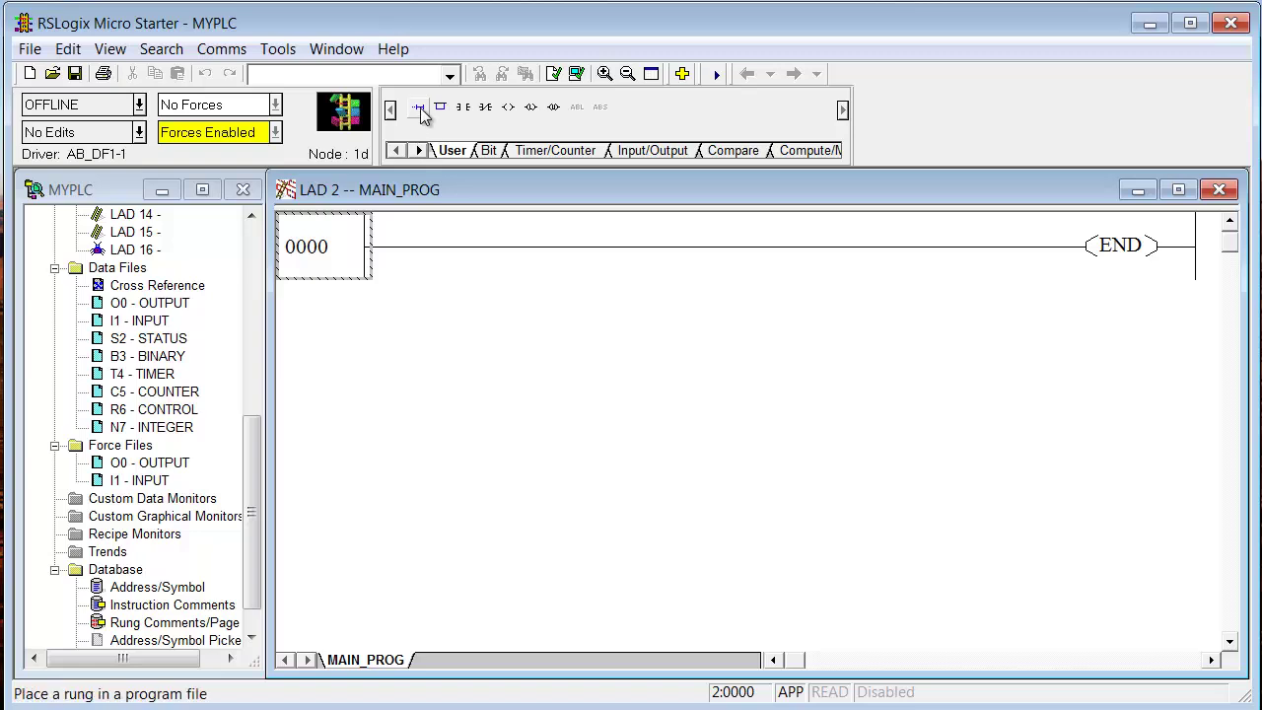
left_click_drag(418, 109, 385, 230)
left_click_drag(463, 109, 390, 254)
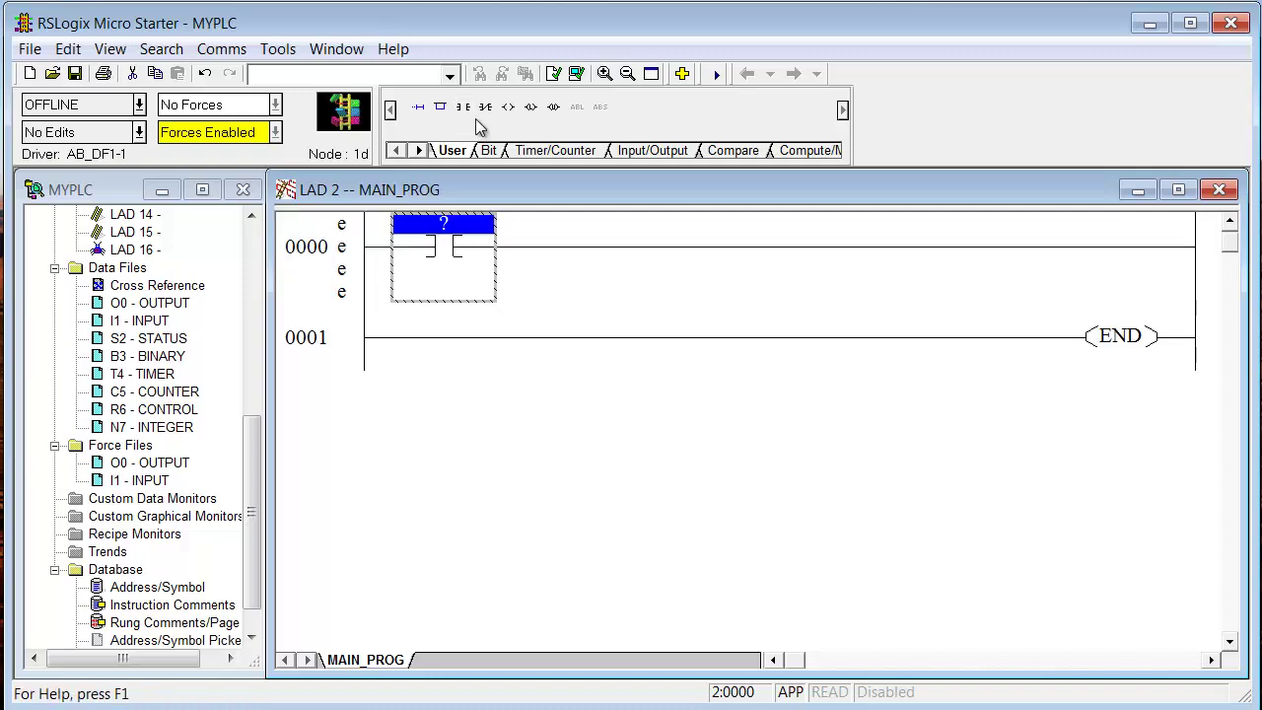
left_click_drag(509, 106, 1042, 251)
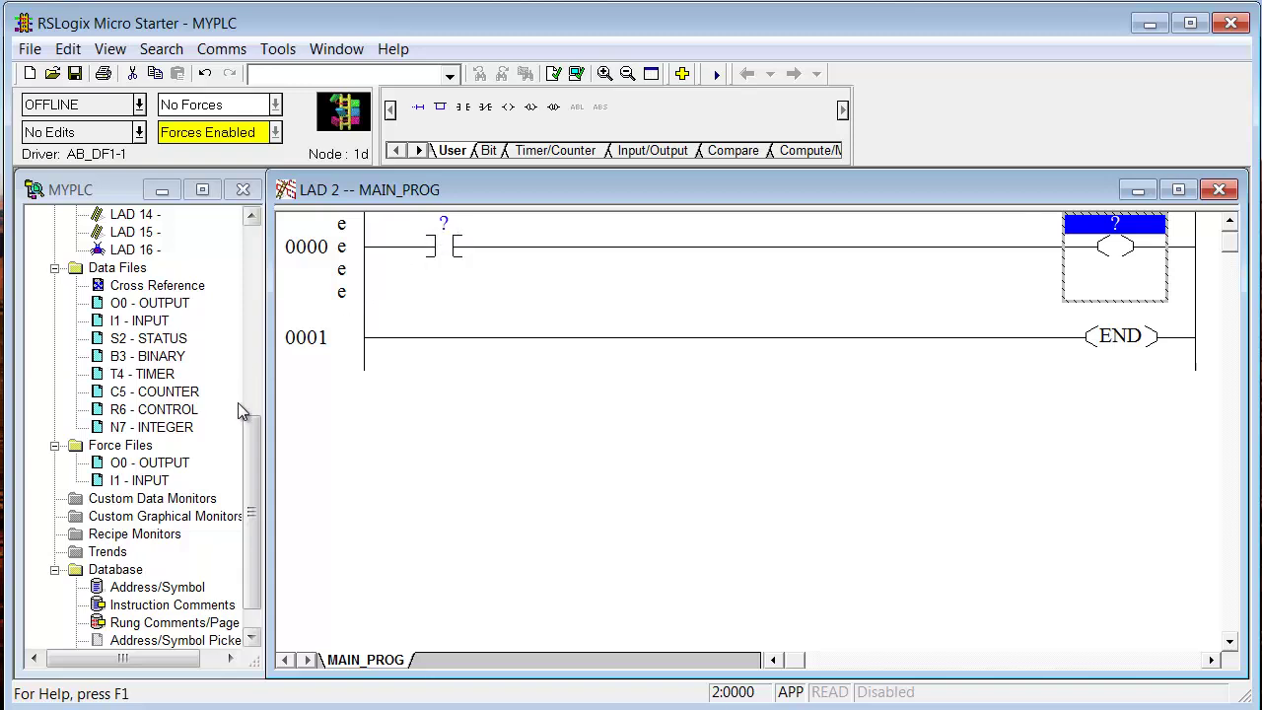
Address the contact as I:0.0/0 and the coil as O:0.0/0 from the data tables.
double_click(157, 480)
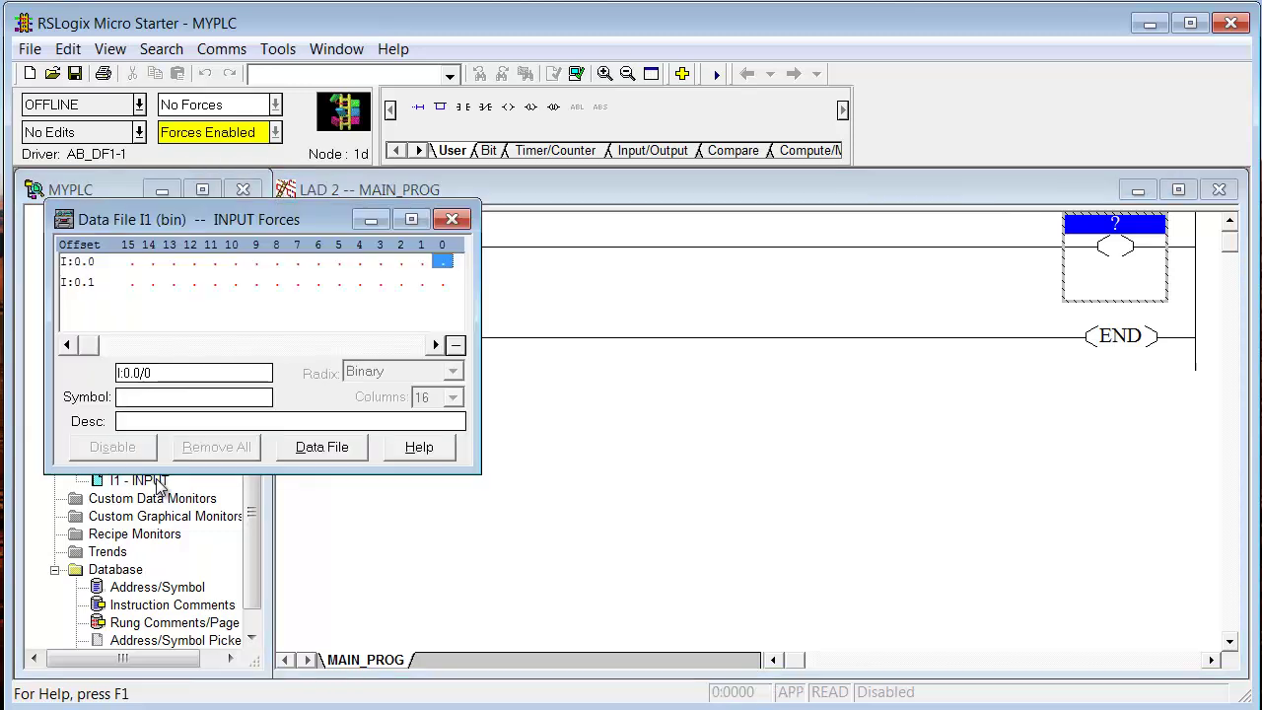
left_click_drag(293, 218, 494, 356)
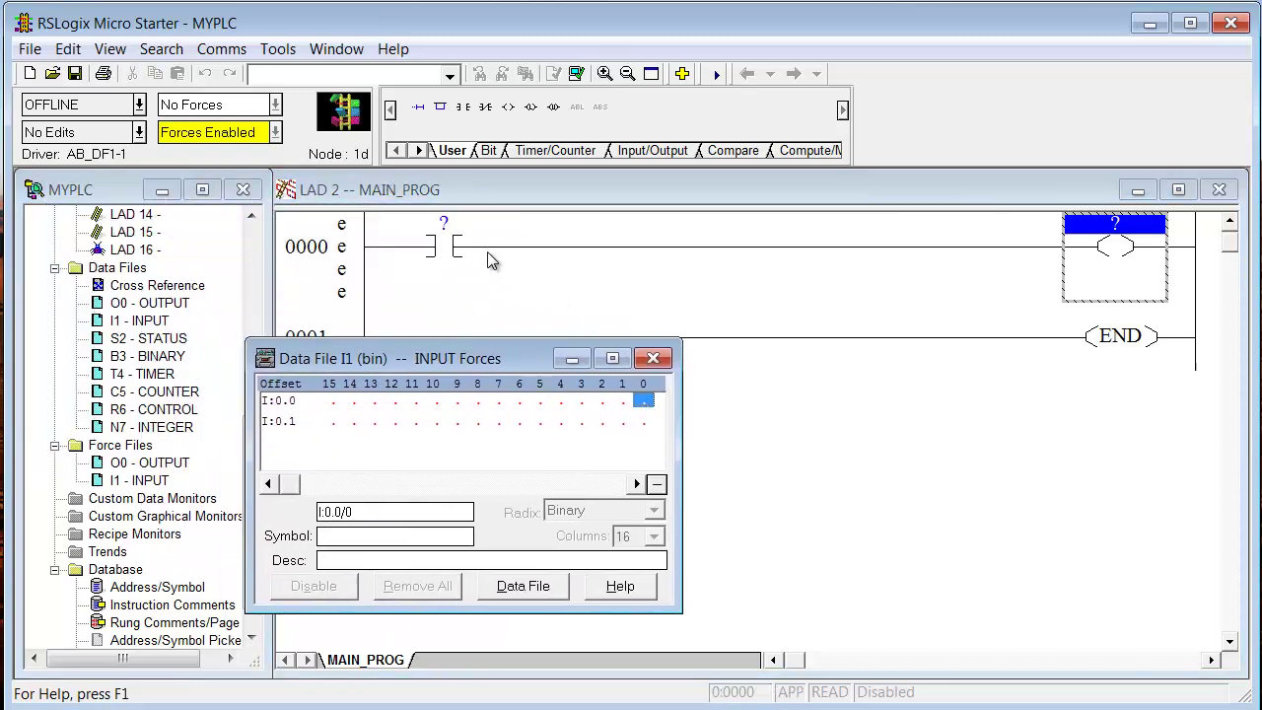
left_click(499, 588)
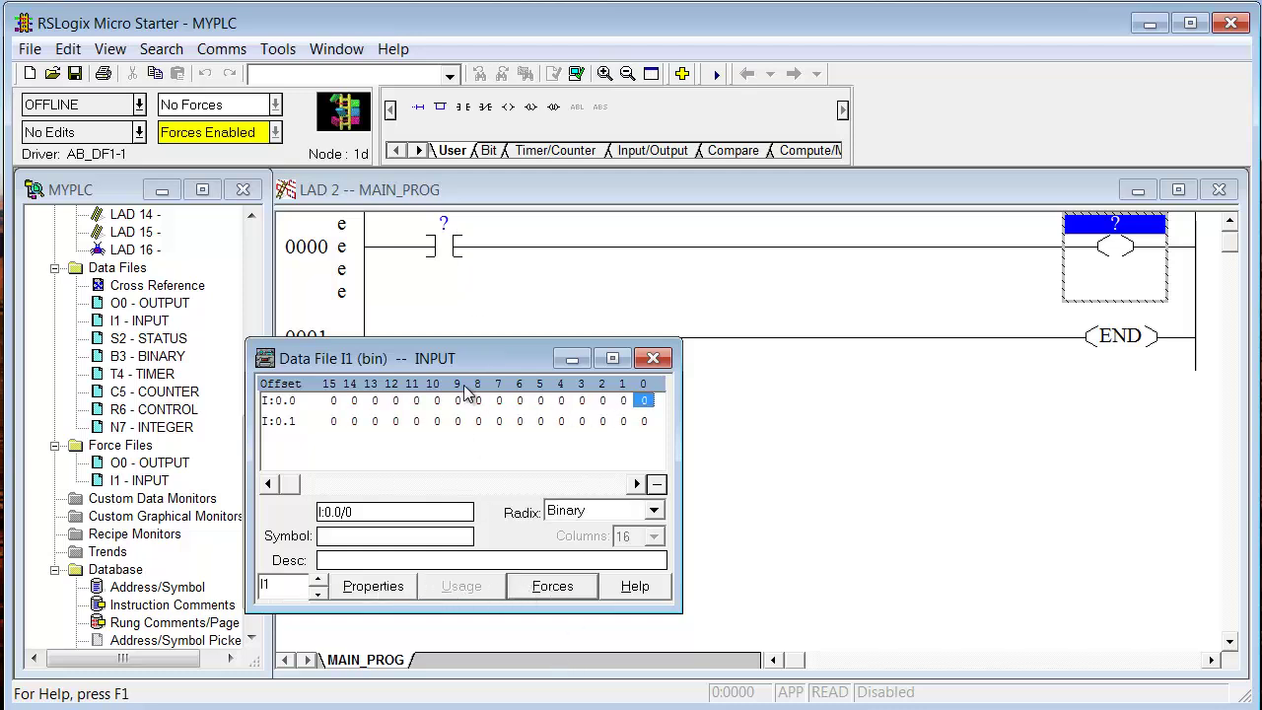
mouse_move(643, 402)
left_mouse_down()
mouse_move(554, 347)
mouse_move(502, 242)
mouse_move(505, 252)
left_mouse_up()
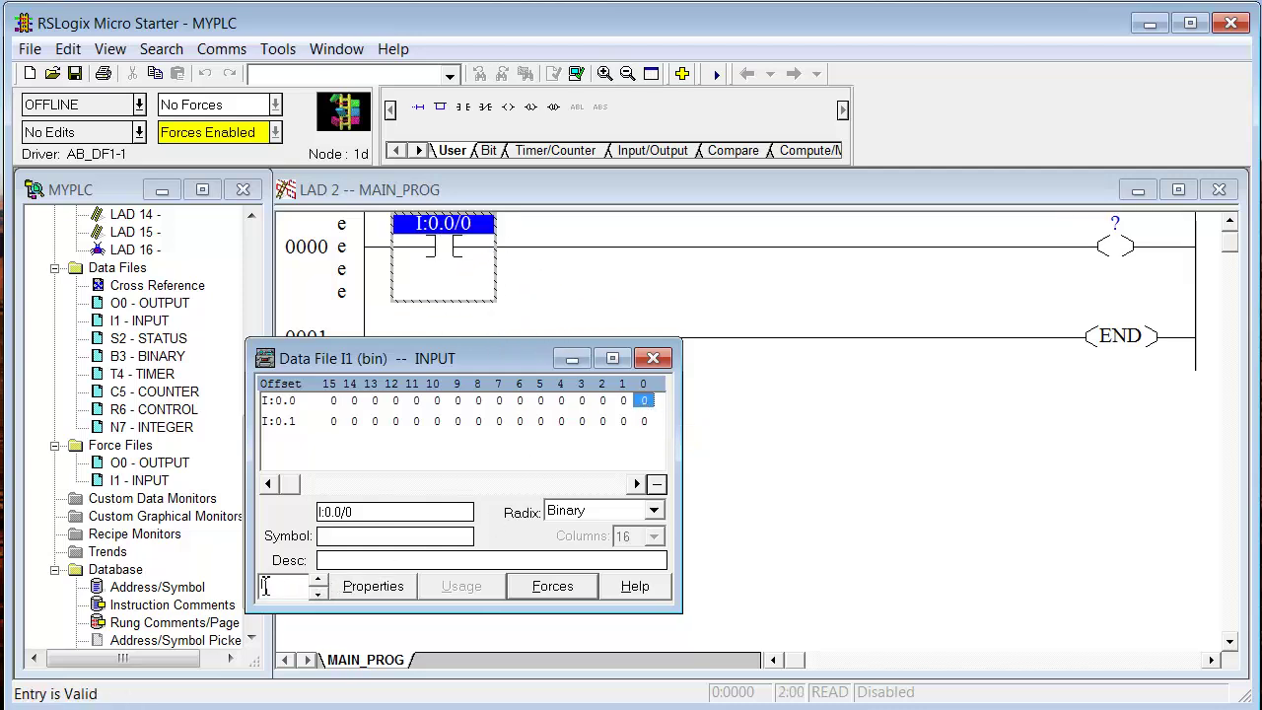
left_click(320, 582)
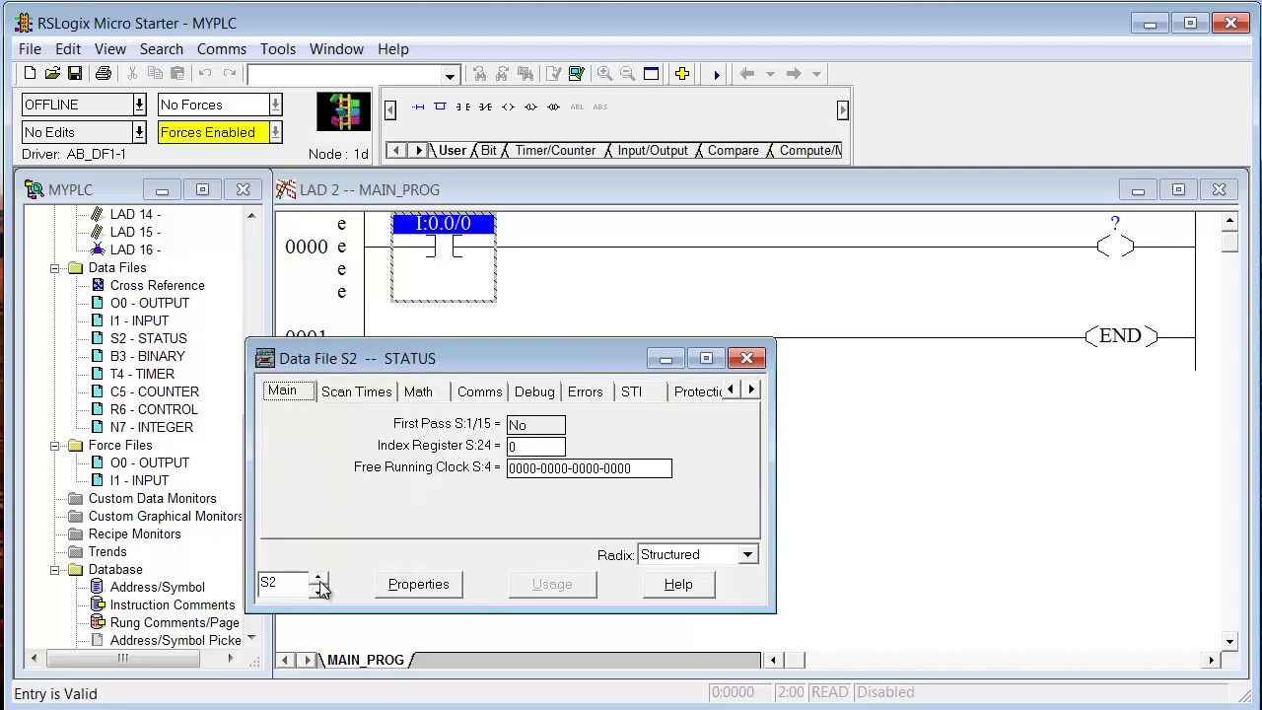
left_click(318, 595)
left_click(318, 594)
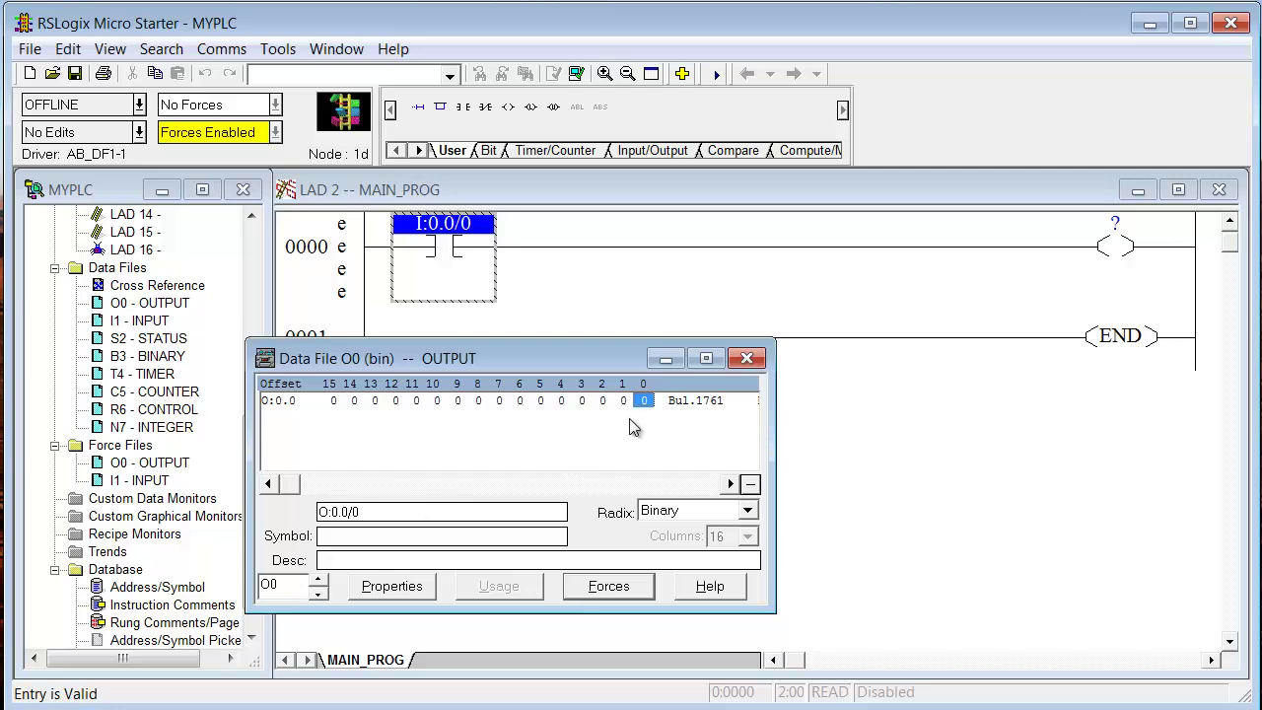
mouse_move(644, 401)
left_mouse_down()
mouse_move(1065, 316)
mouse_move(1173, 254)
mouse_move(1164, 236)
left_mouse_up()
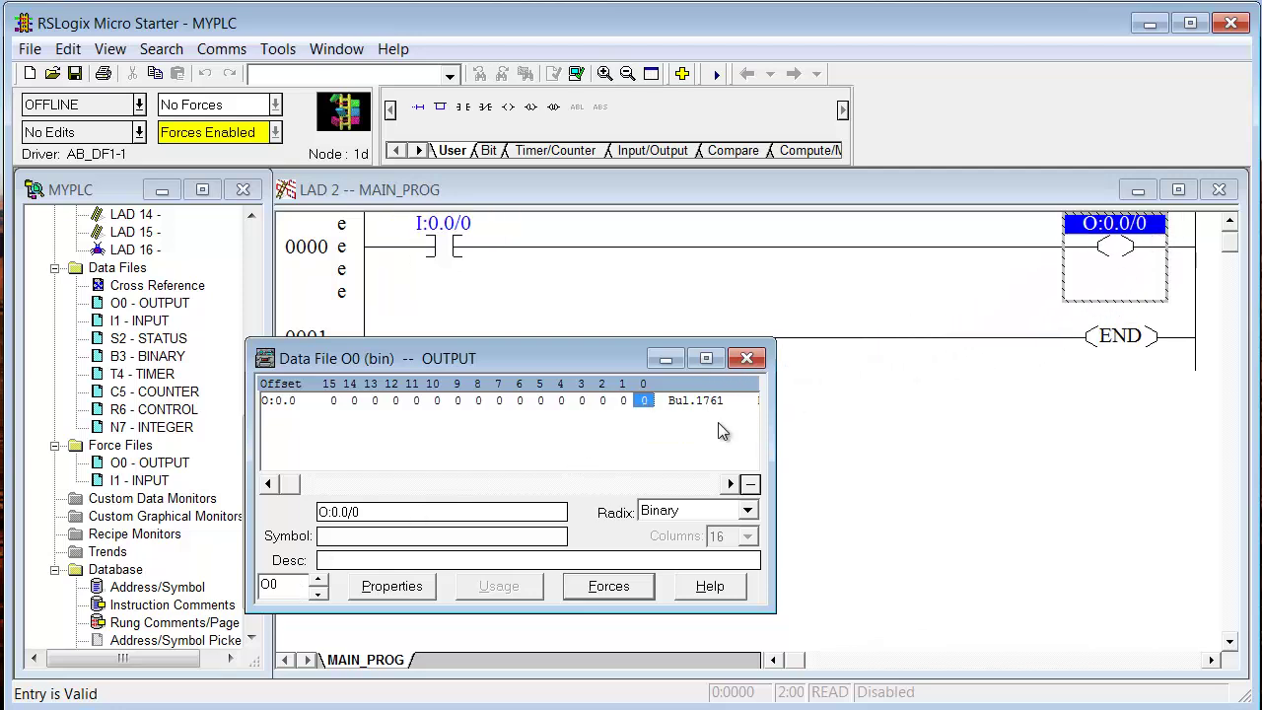
left_click(746, 359)
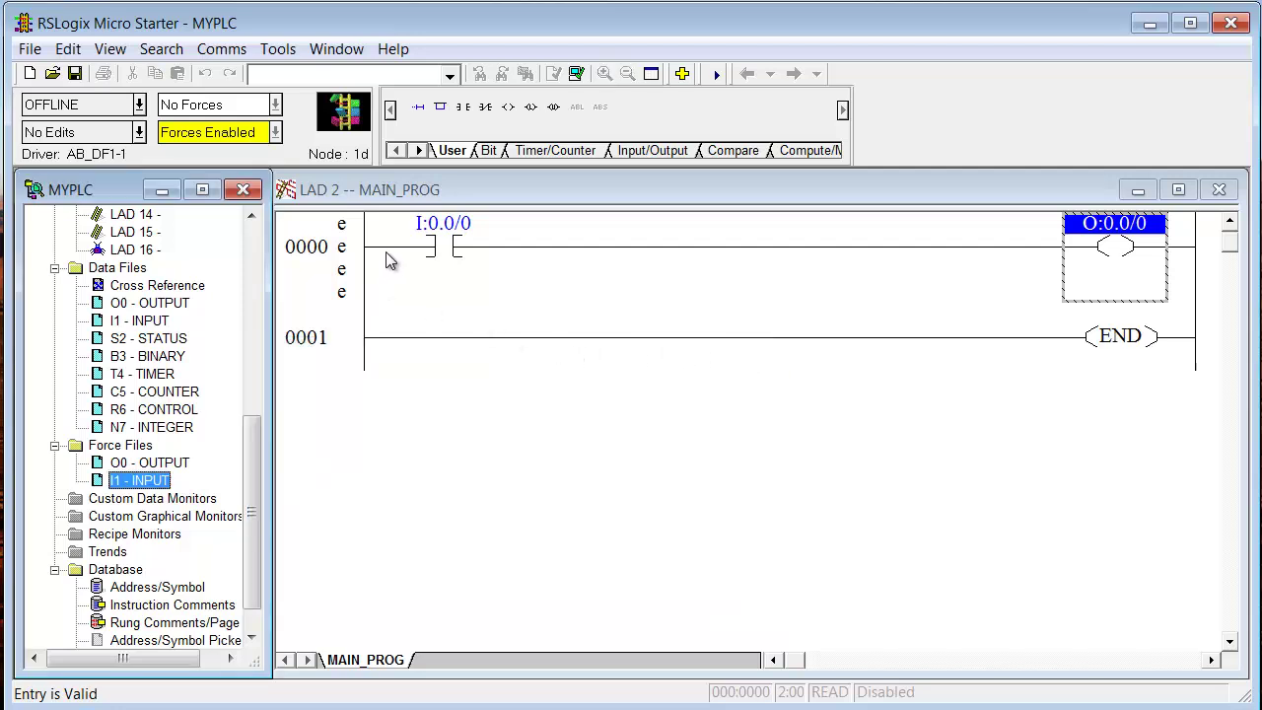
Verify the project, then add a new RS-232 DF1 devices driver in RSLinx Configure Drivers.
left_click(577, 77)
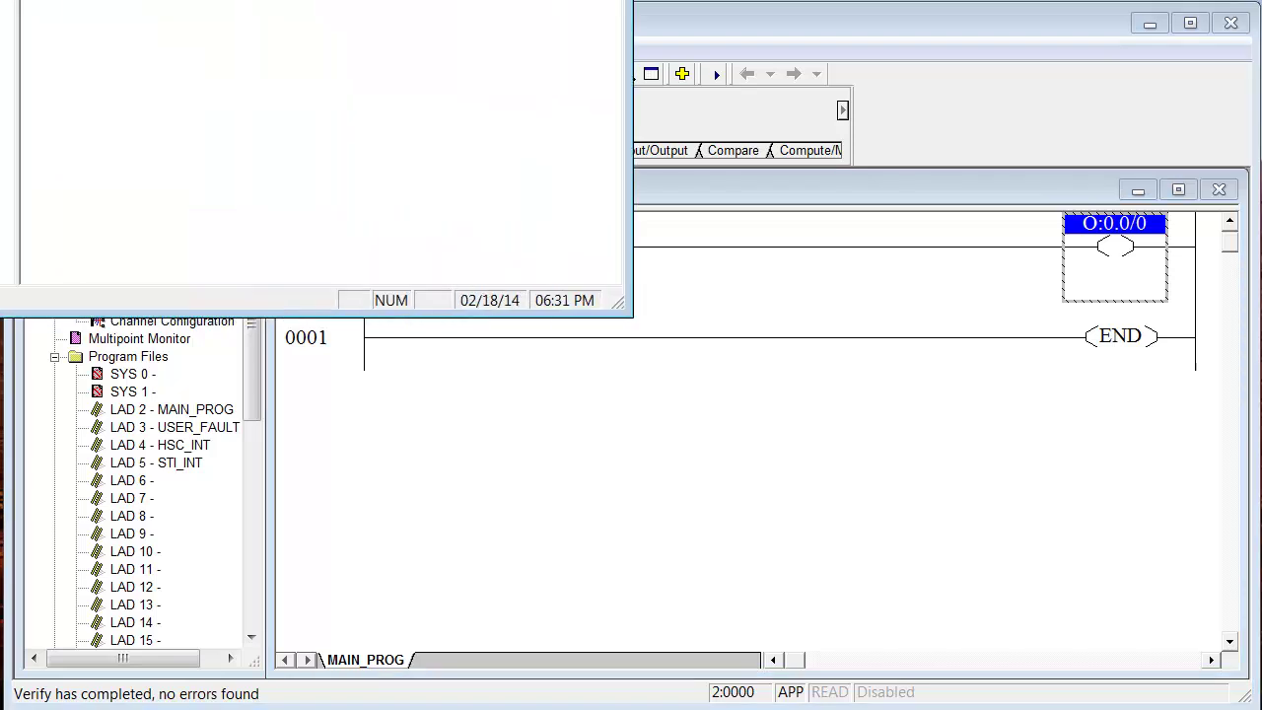
left_click_drag(857, 7, 936, 101)
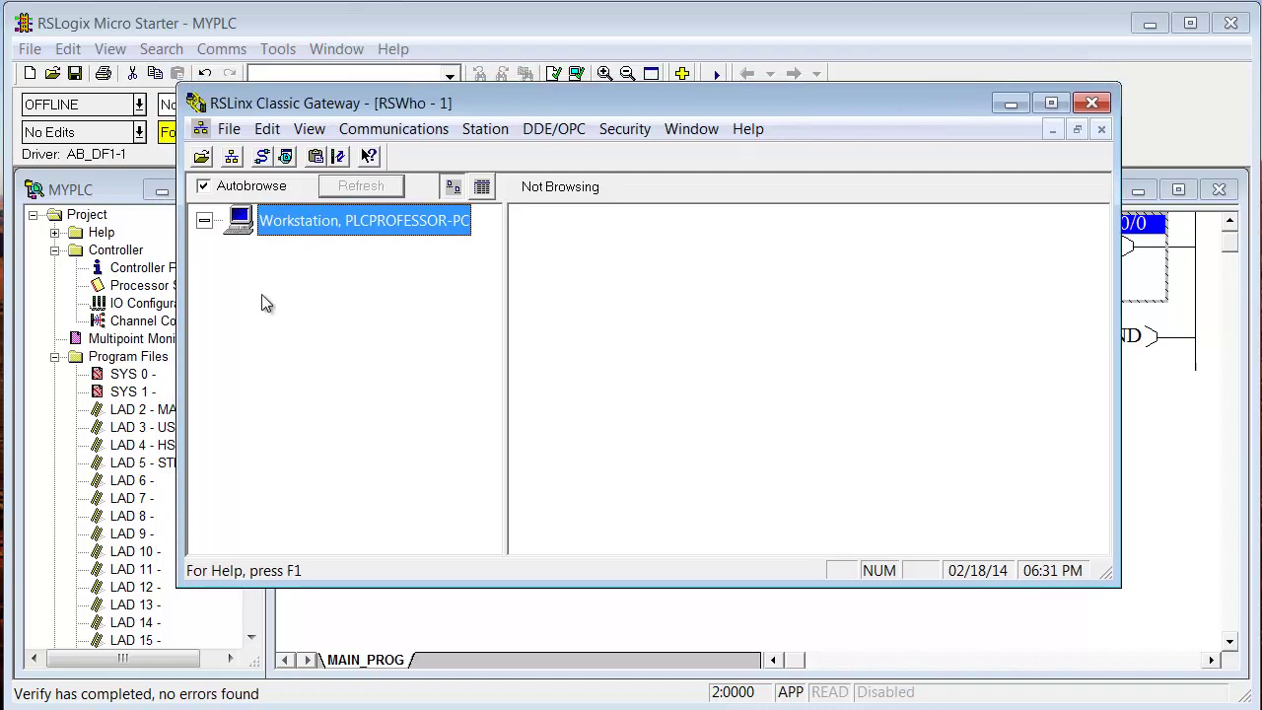
left_click(263, 157)
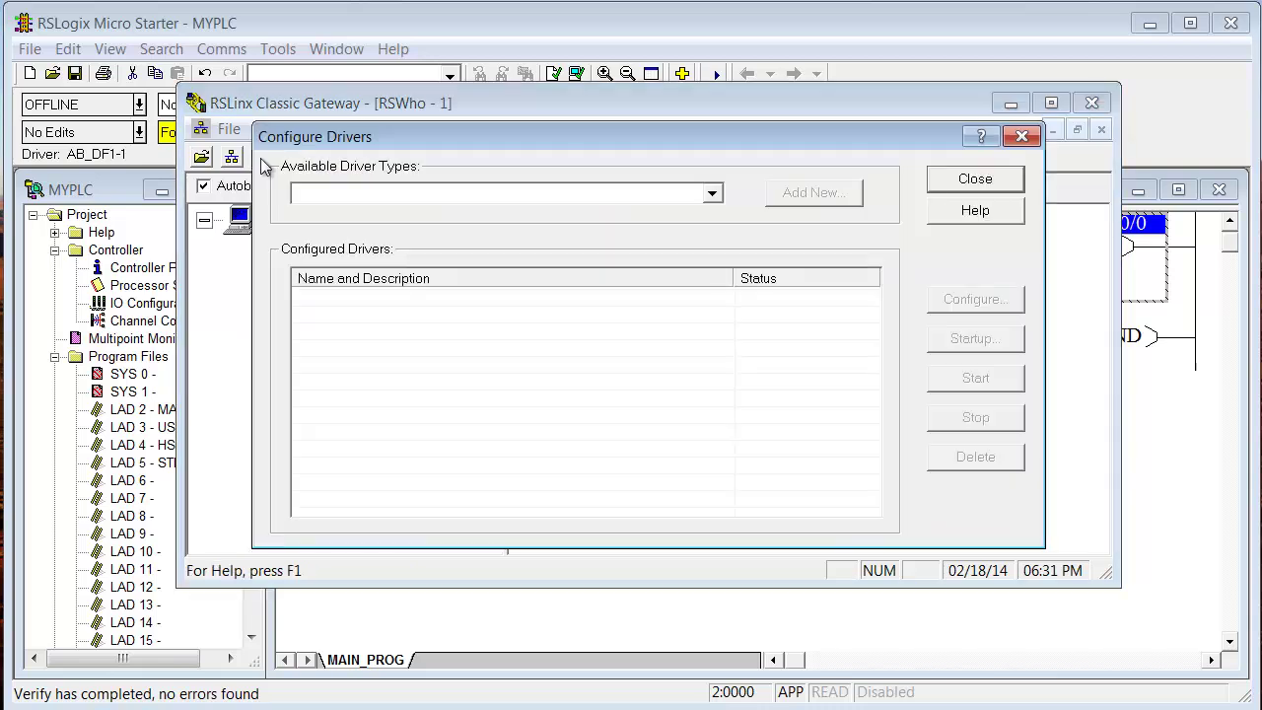
left_click(711, 195)
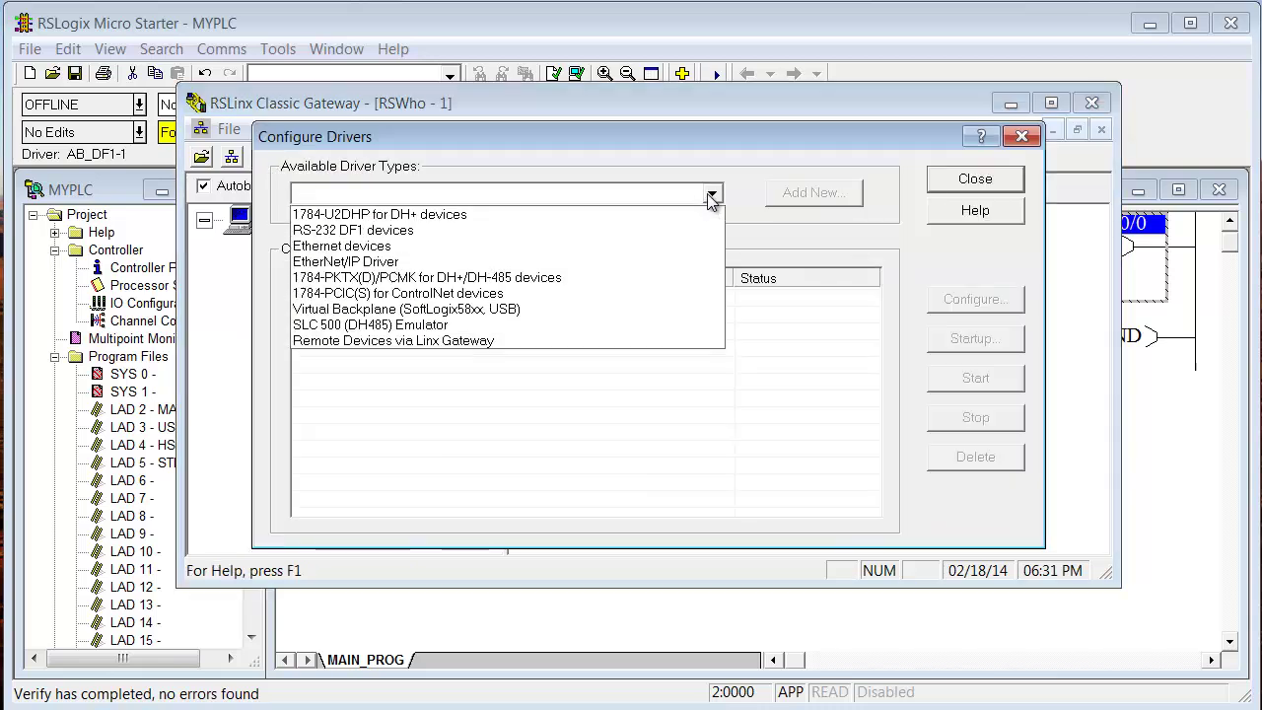
left_click(619, 230)
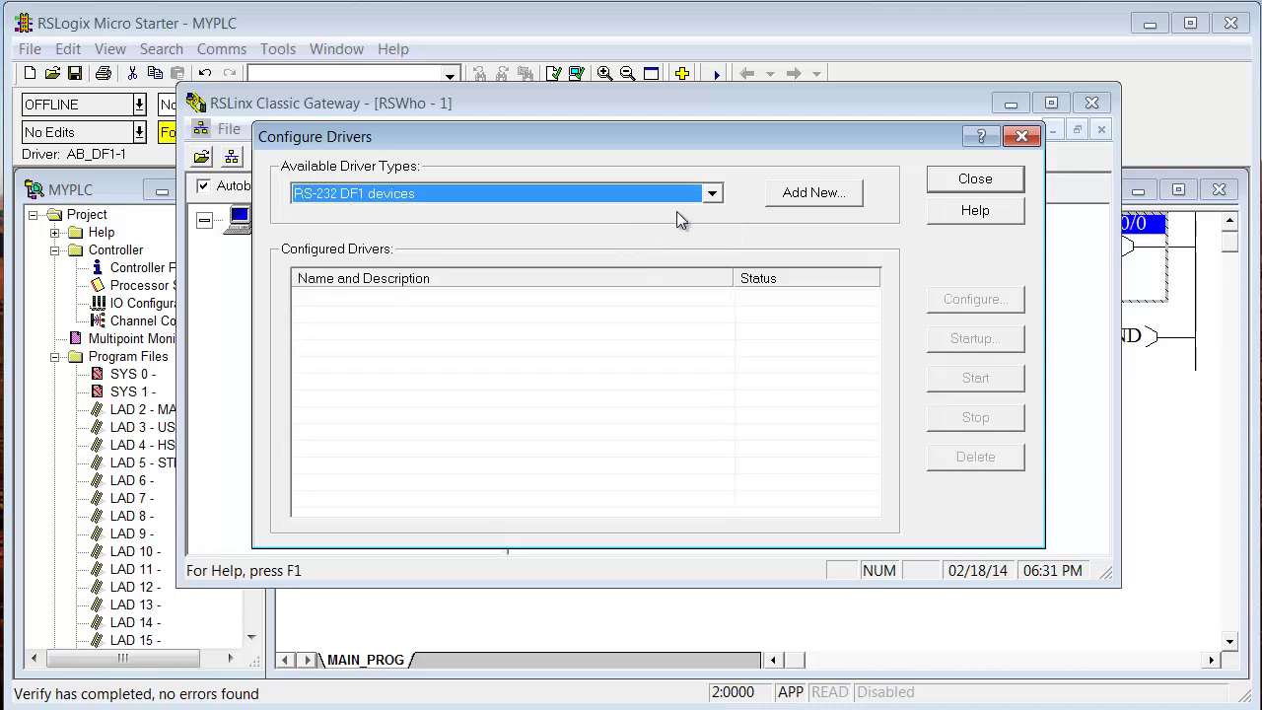
left_click(802, 199)
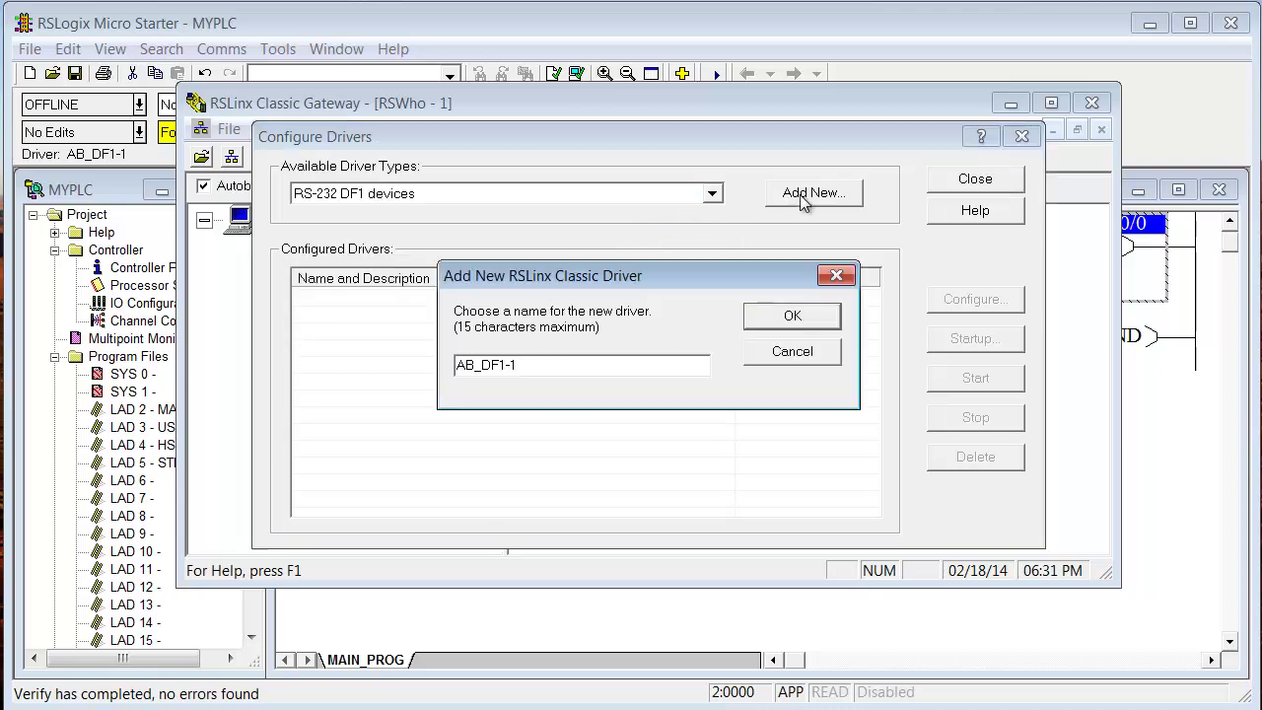
Keep the default driver name AB_DF1-1 and set the DF1 comm port to COM1.
left_click(761, 321)
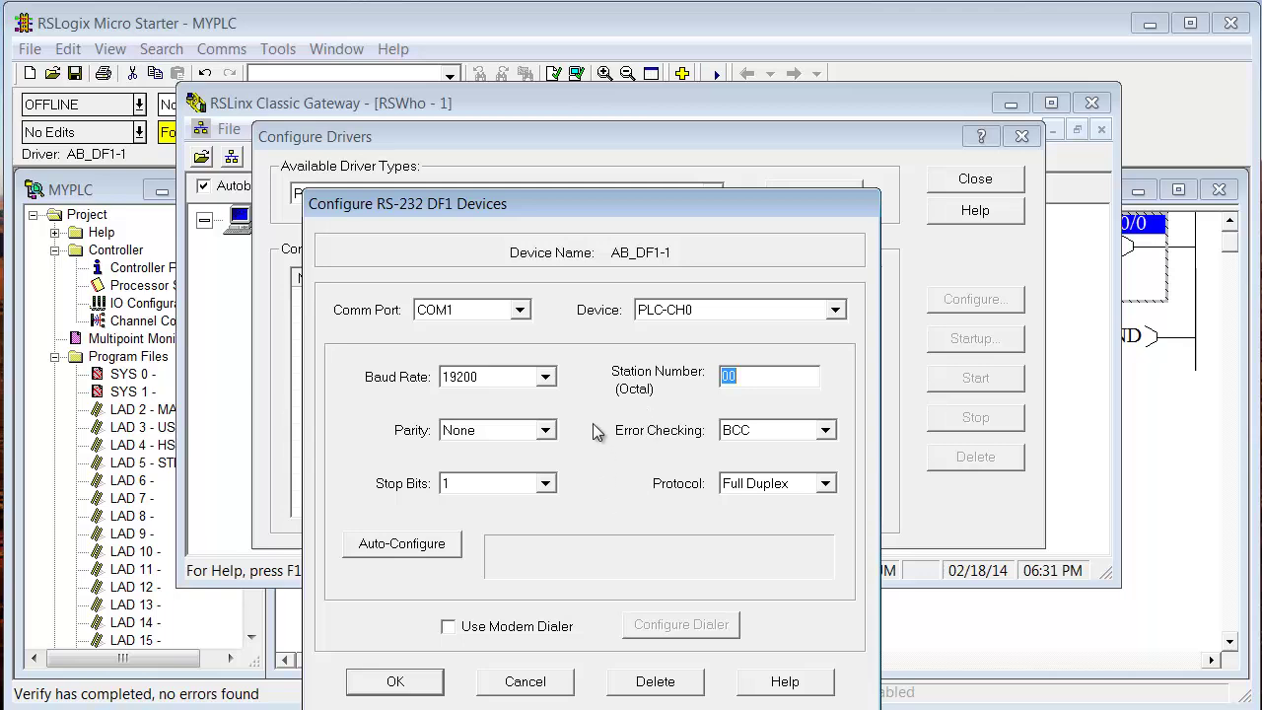
left_click(519, 311)
left_click(474, 378)
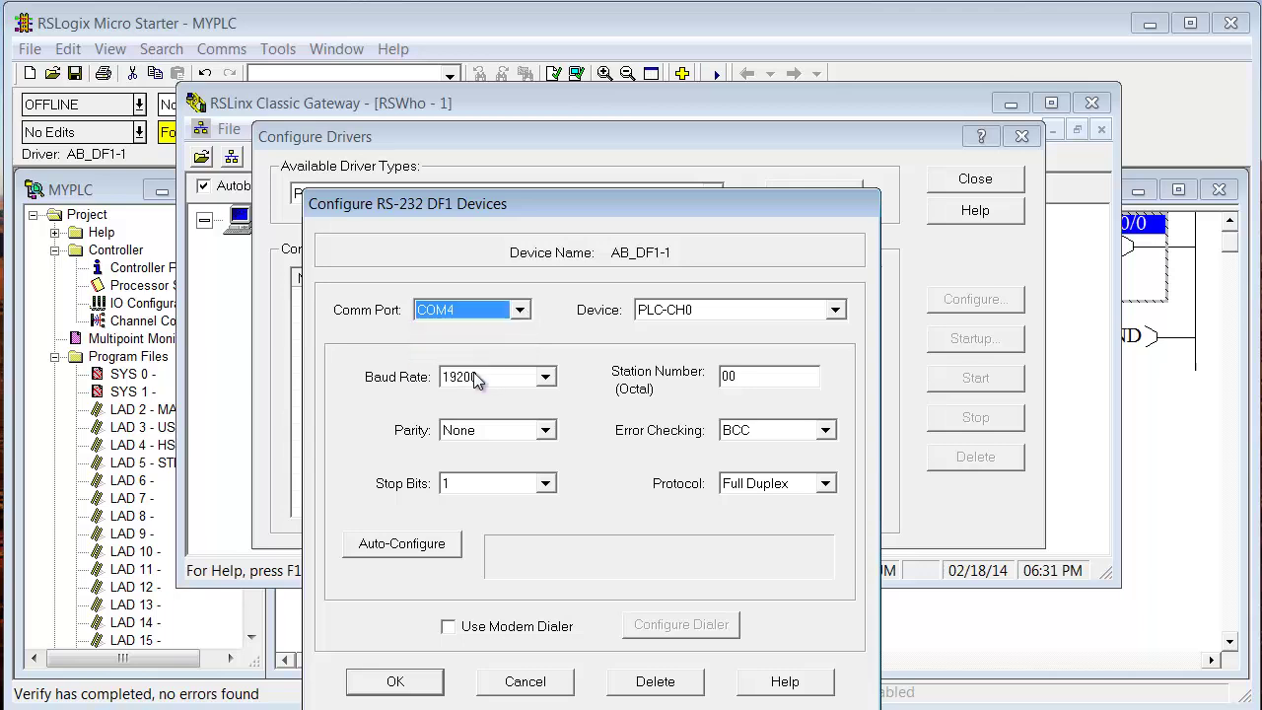
left_click(519, 311)
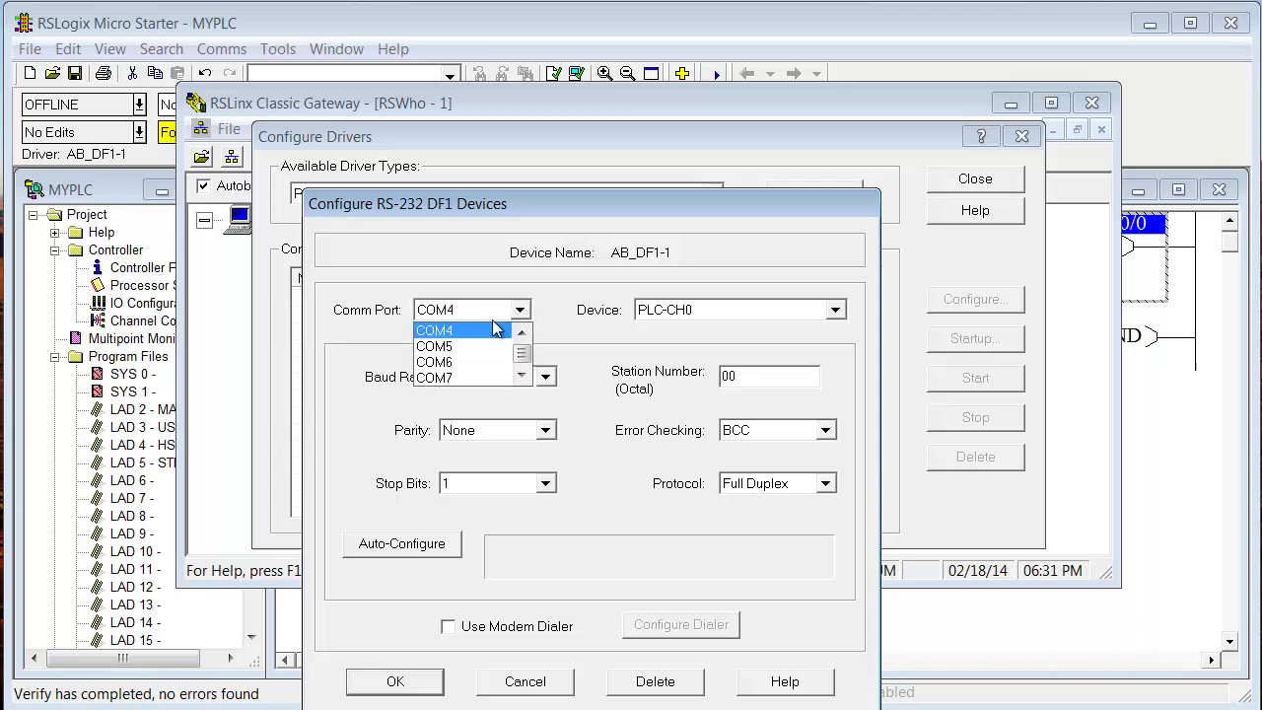
left_click(523, 338)
left_click(523, 338)
left_click(524, 338)
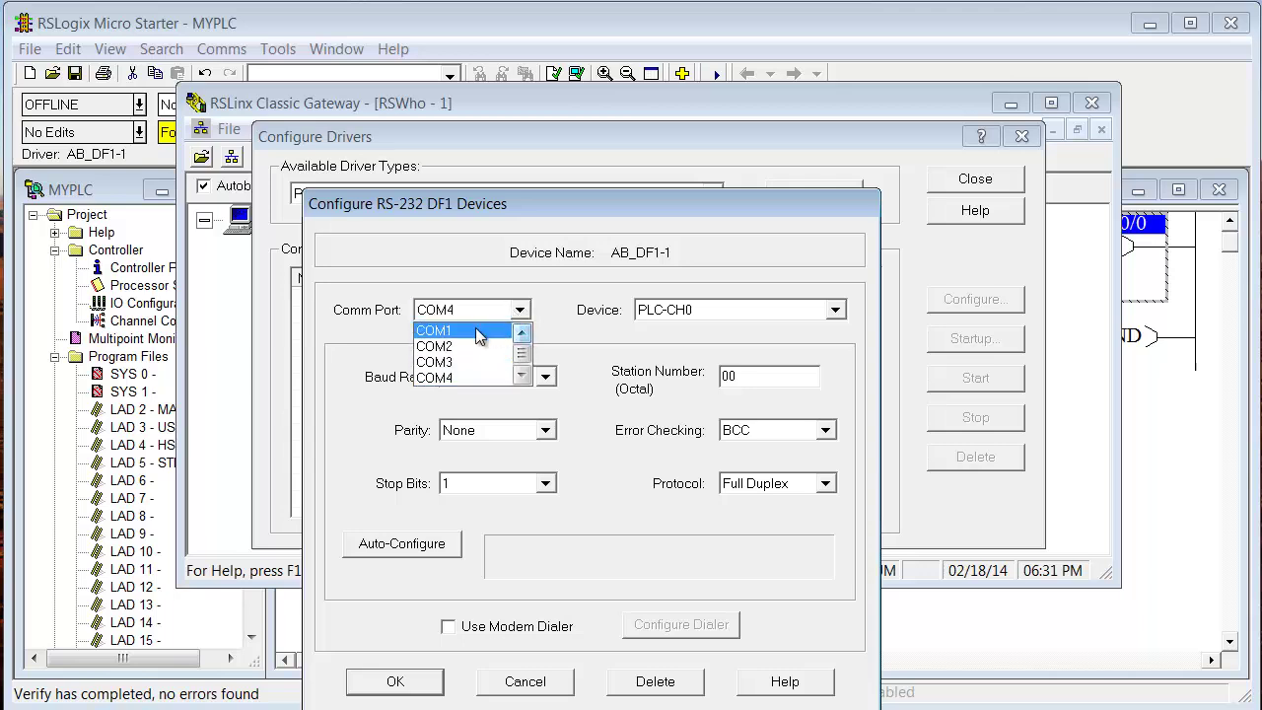
left_click(464, 331)
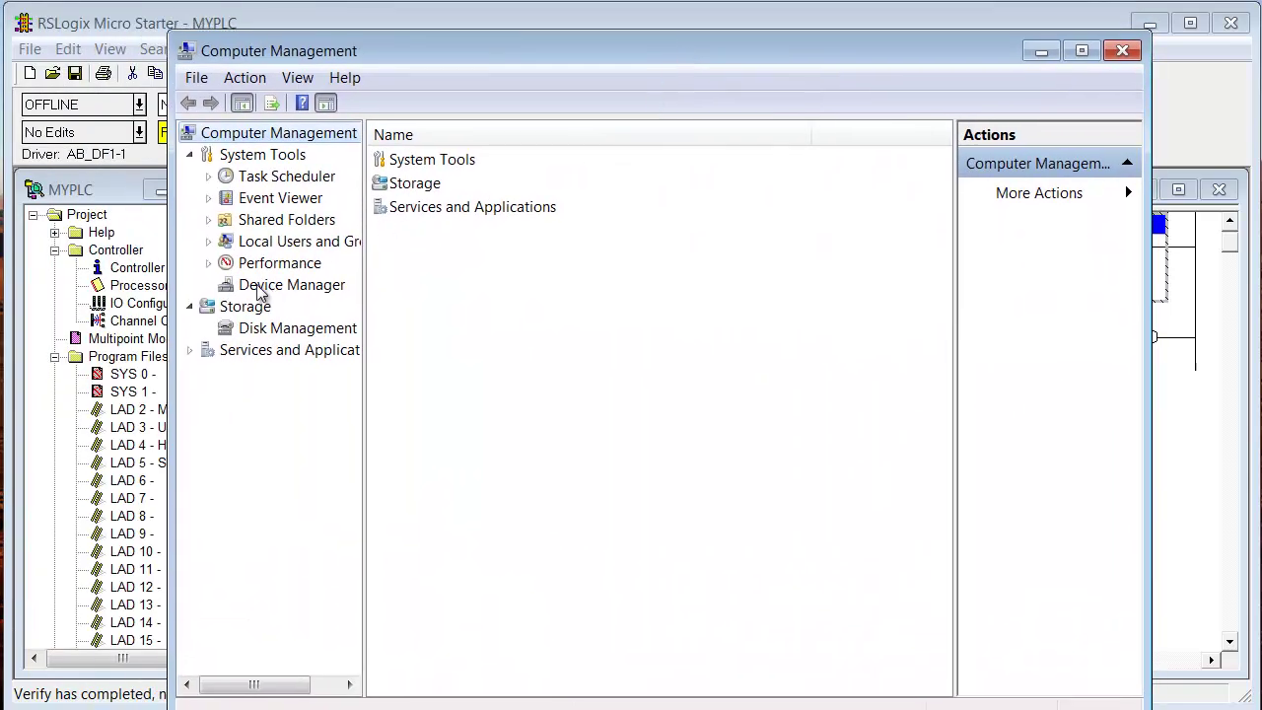
Expand Ports (COM & LPT) in Device Manager to find the USB Serial Port on COM4.
left_click(258, 288)
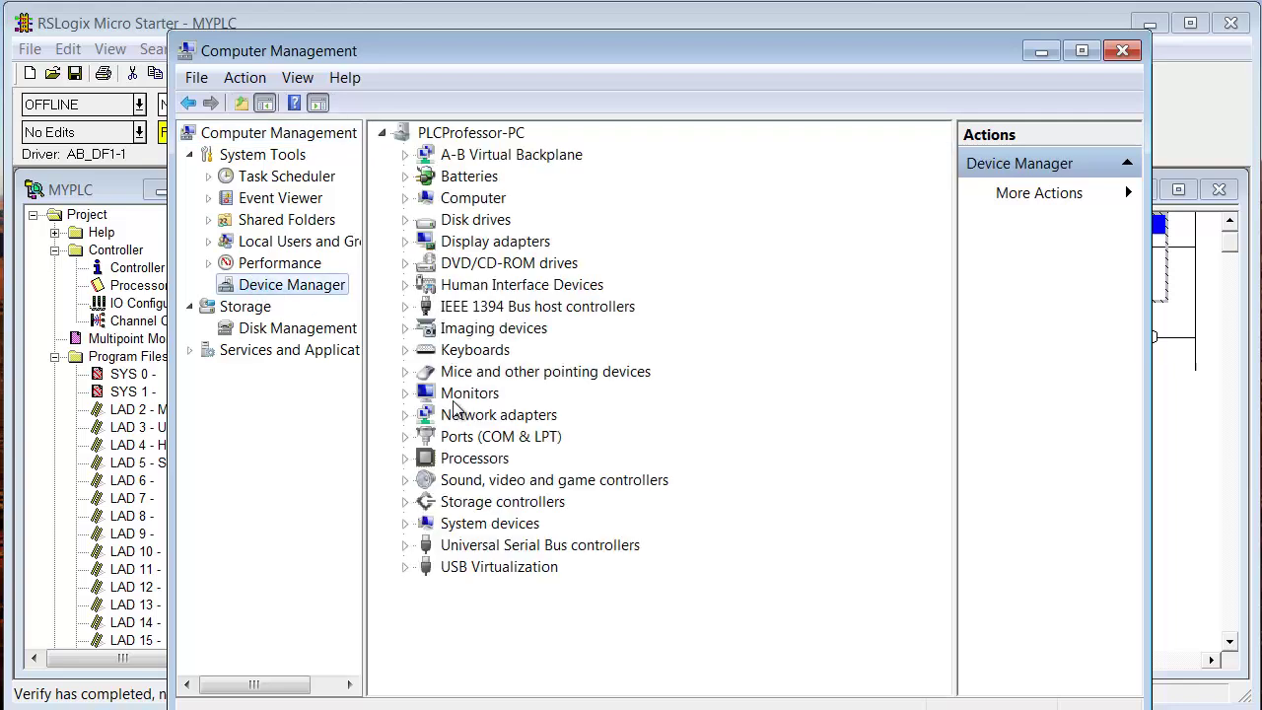
left_click(405, 436)
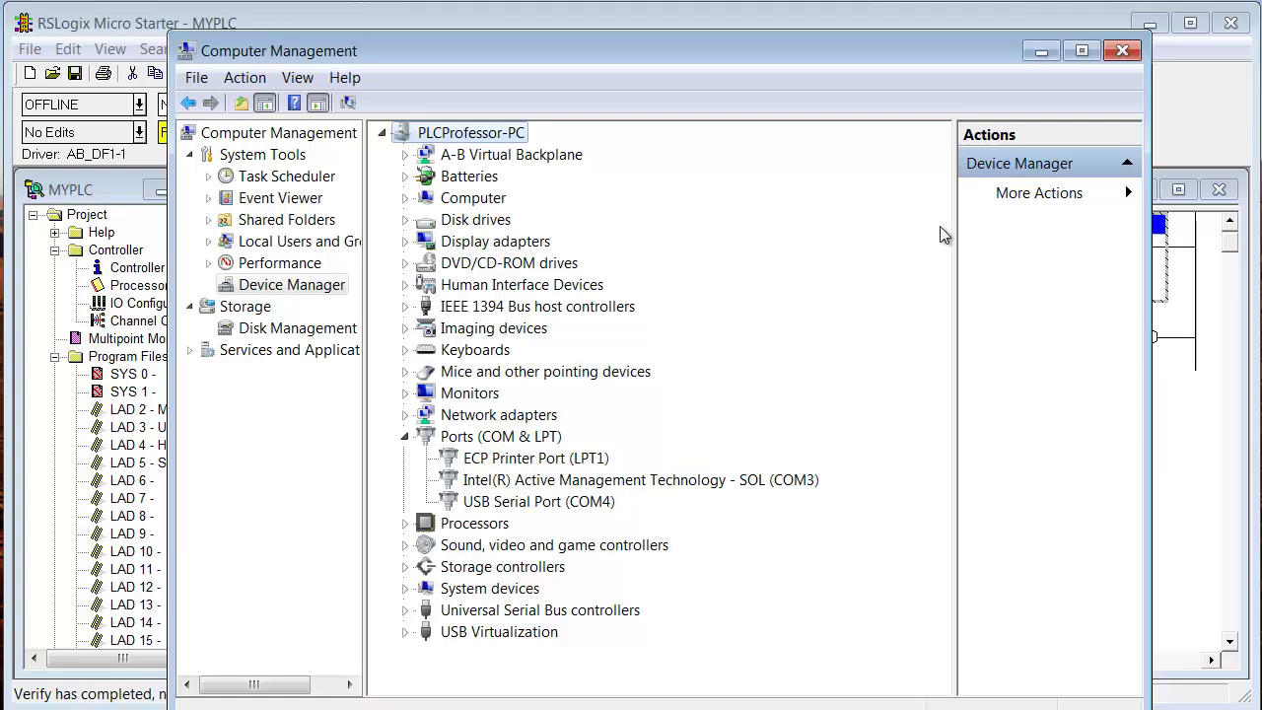
Close Computer Management, auto-configure AB_DF1-1 on COM4, and close Configure Drivers.
left_click(1123, 52)
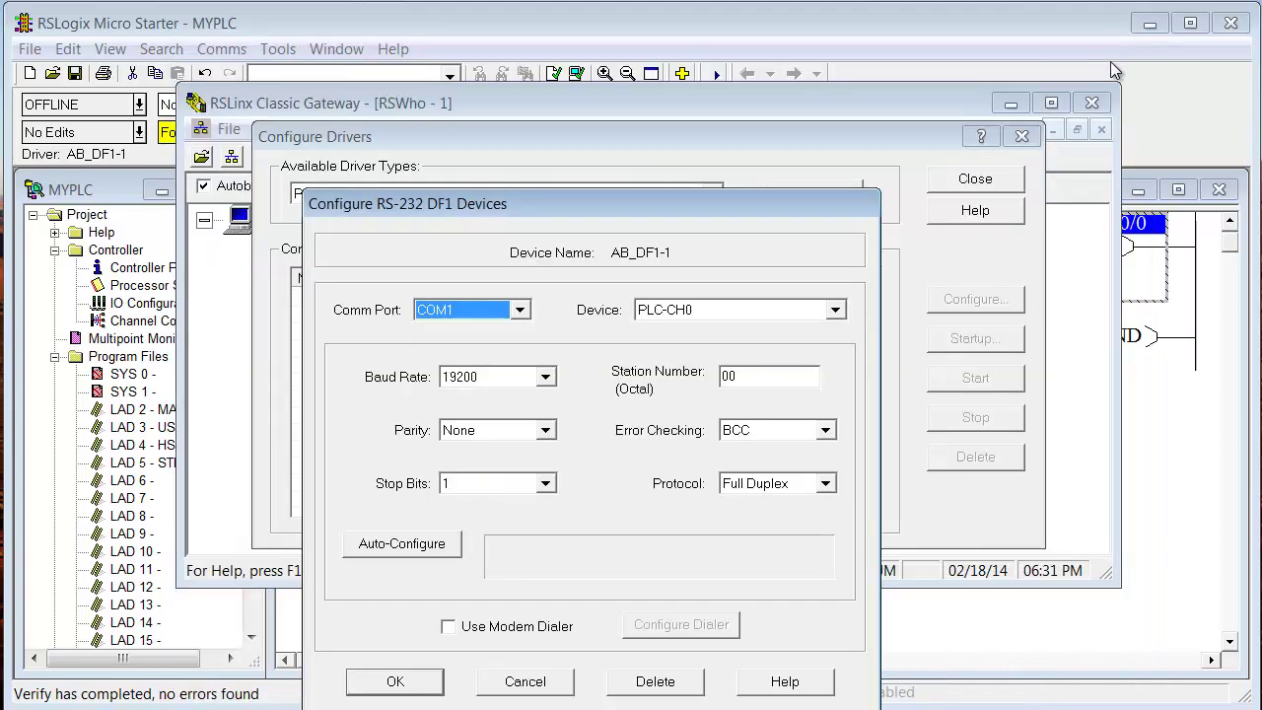
left_click(520, 311)
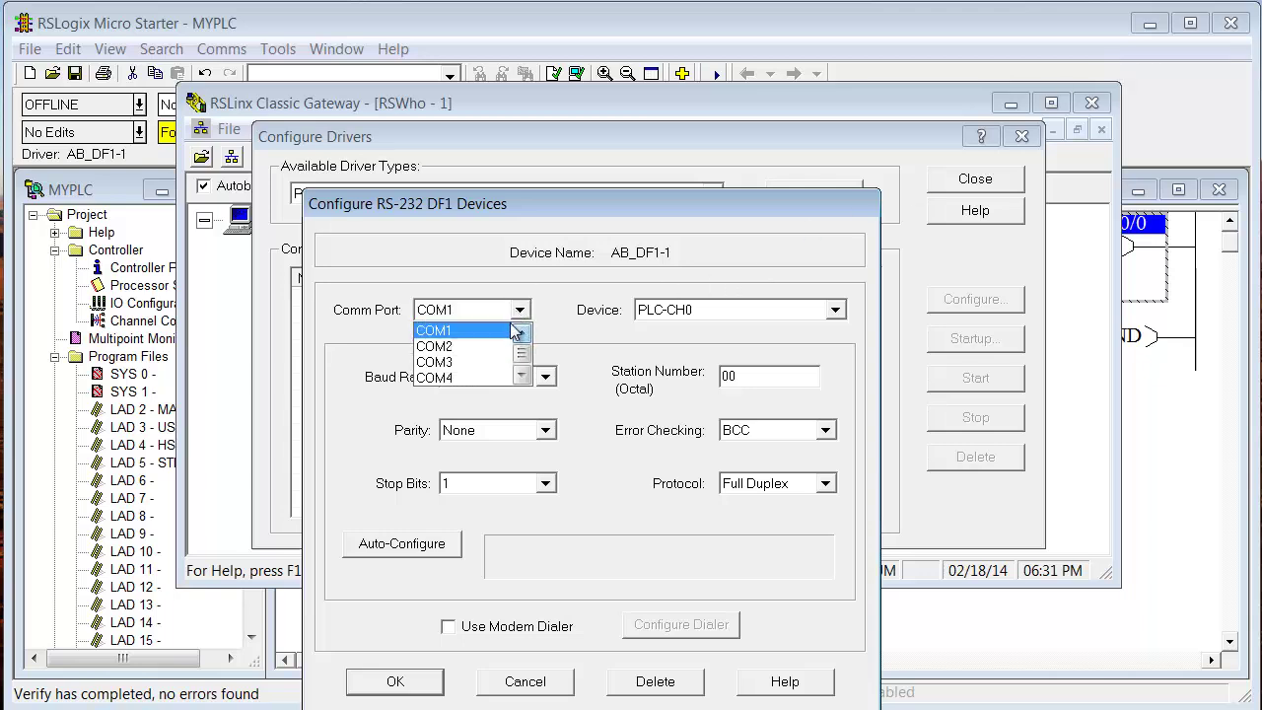
left_click(487, 377)
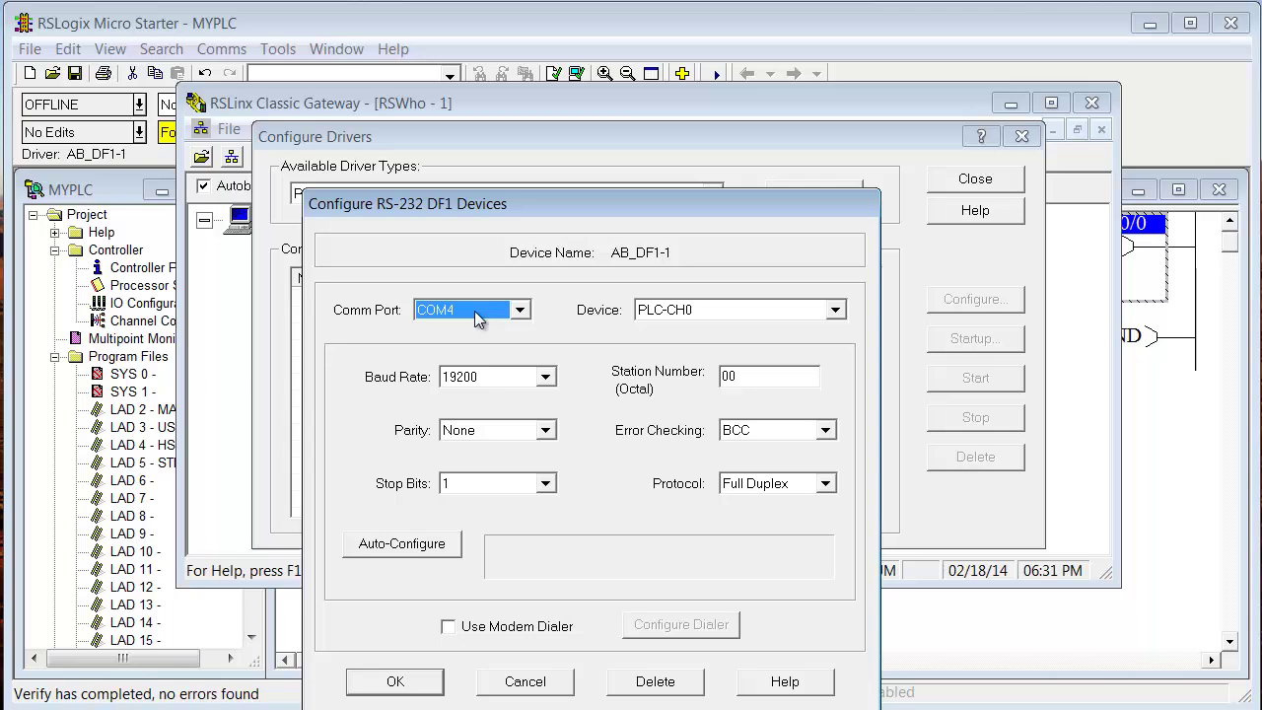
left_click(428, 543)
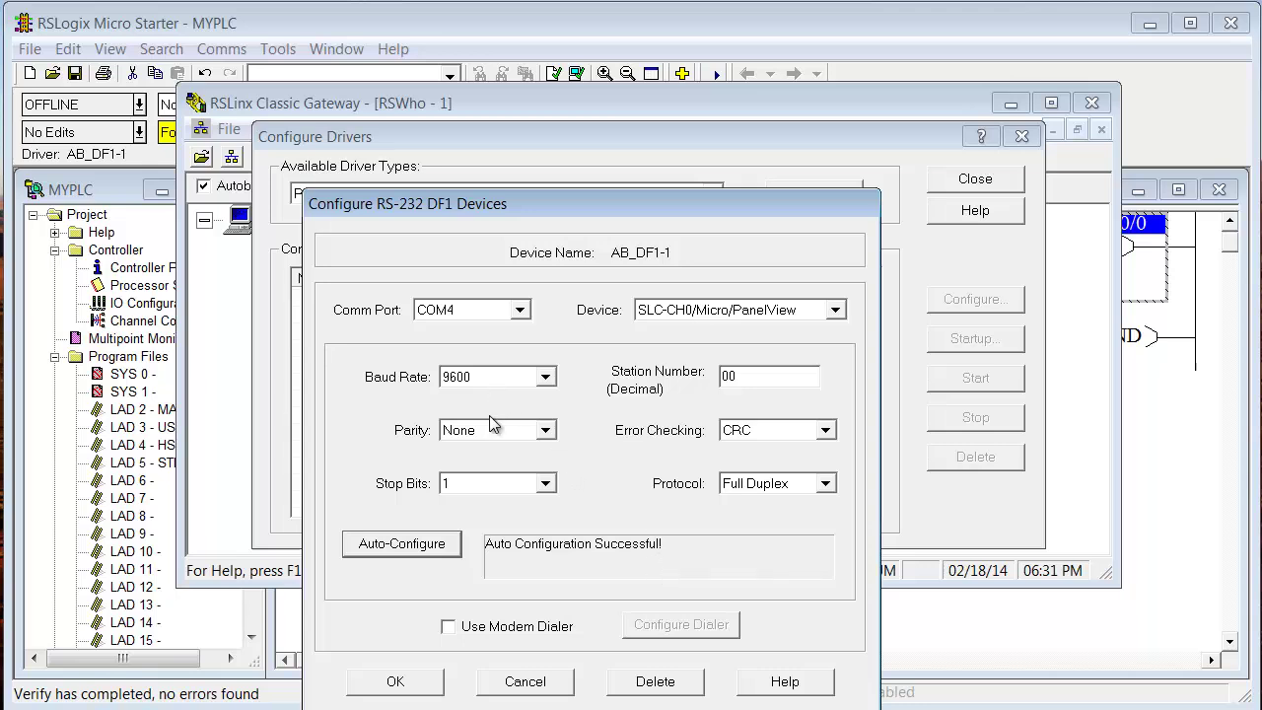
left_click(437, 678)
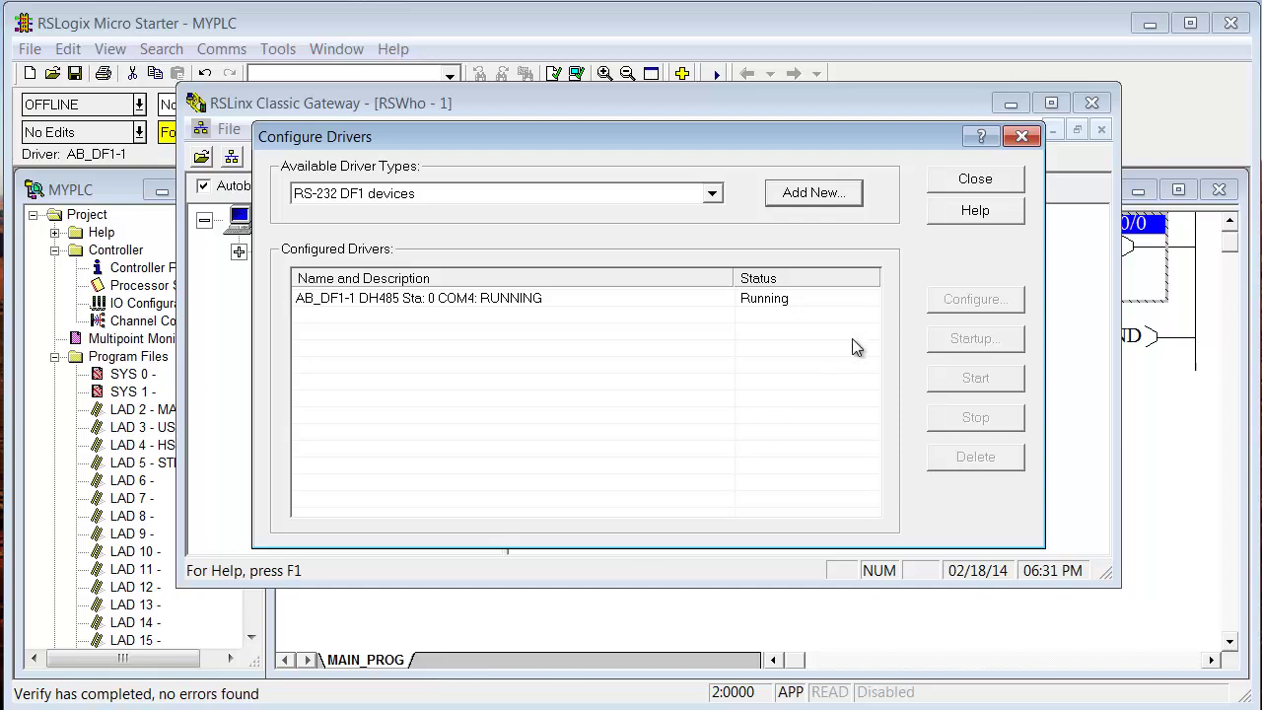
left_click(961, 179)
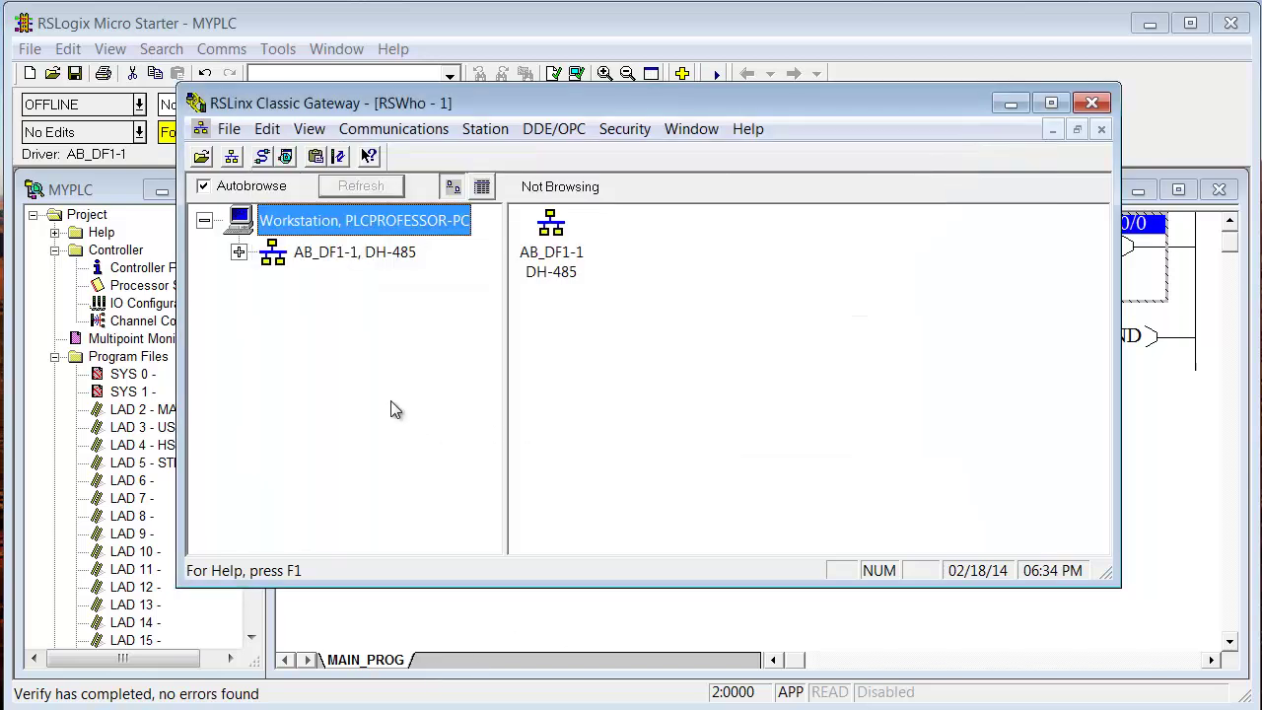
Close RSLinx and select the MicroLogix 1000 at node 01 on AB_DF1-1 in System Comms.
left_click(1091, 104)
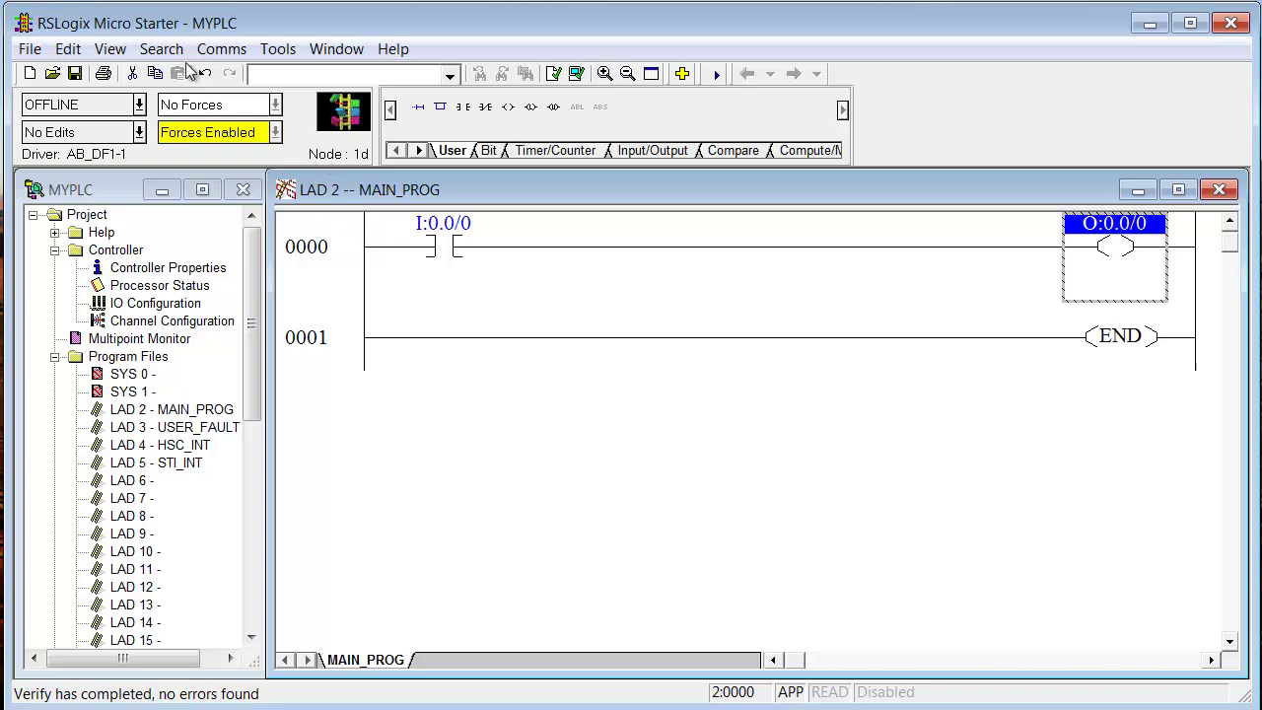
left_click(223, 54)
left_click(258, 76)
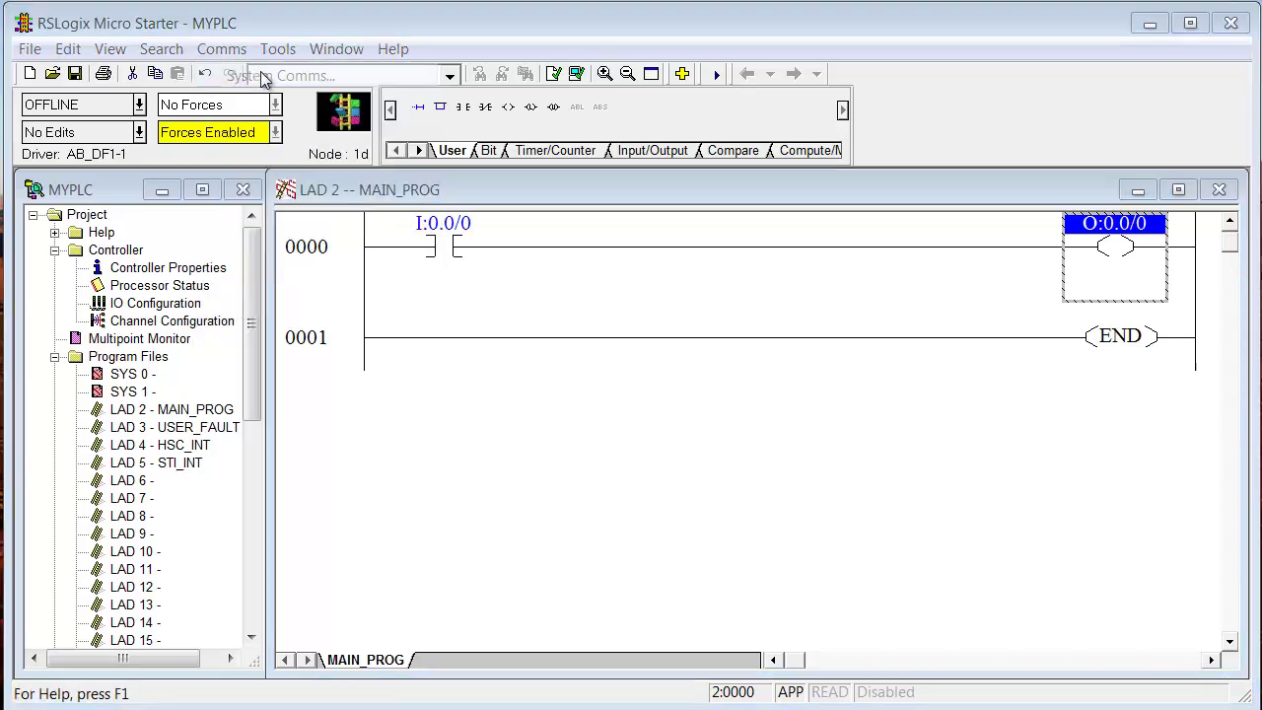
left_click(479, 284)
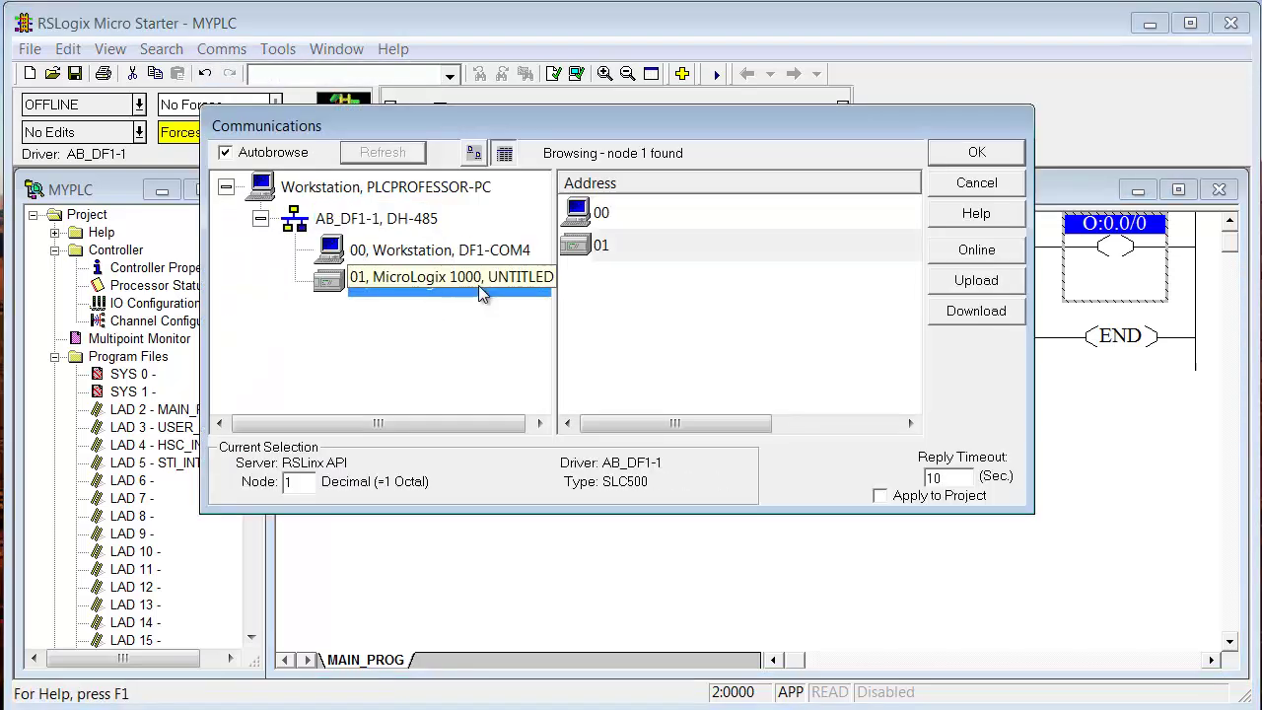
left_click(636, 246)
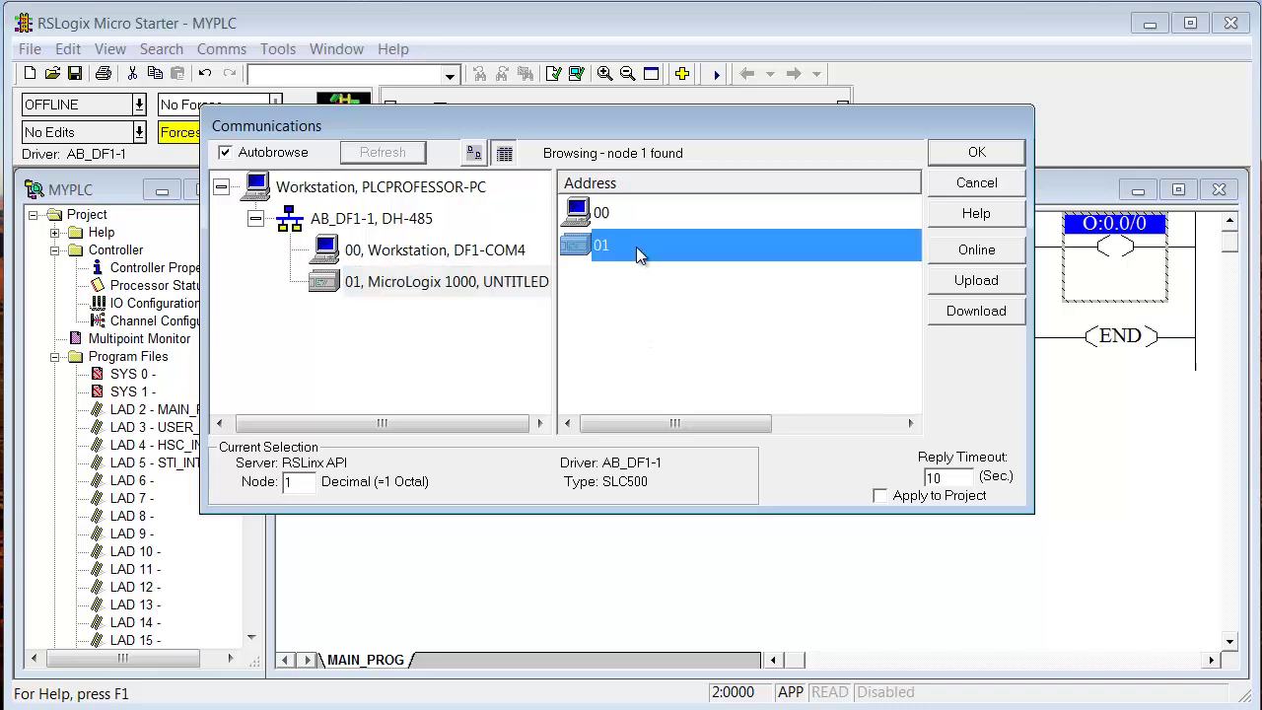
Save the project as MYPLC and download it, allowing Program mode and returning to Run.
left_click(975, 311)
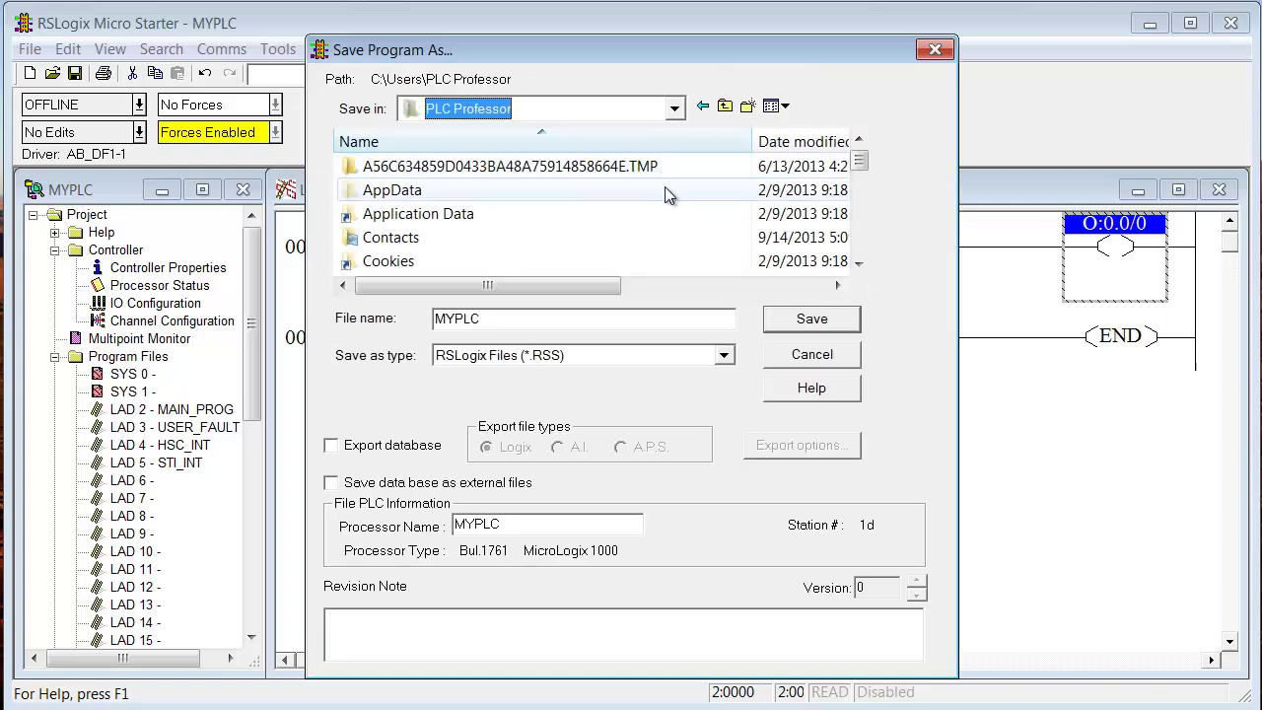
left_click(811, 318)
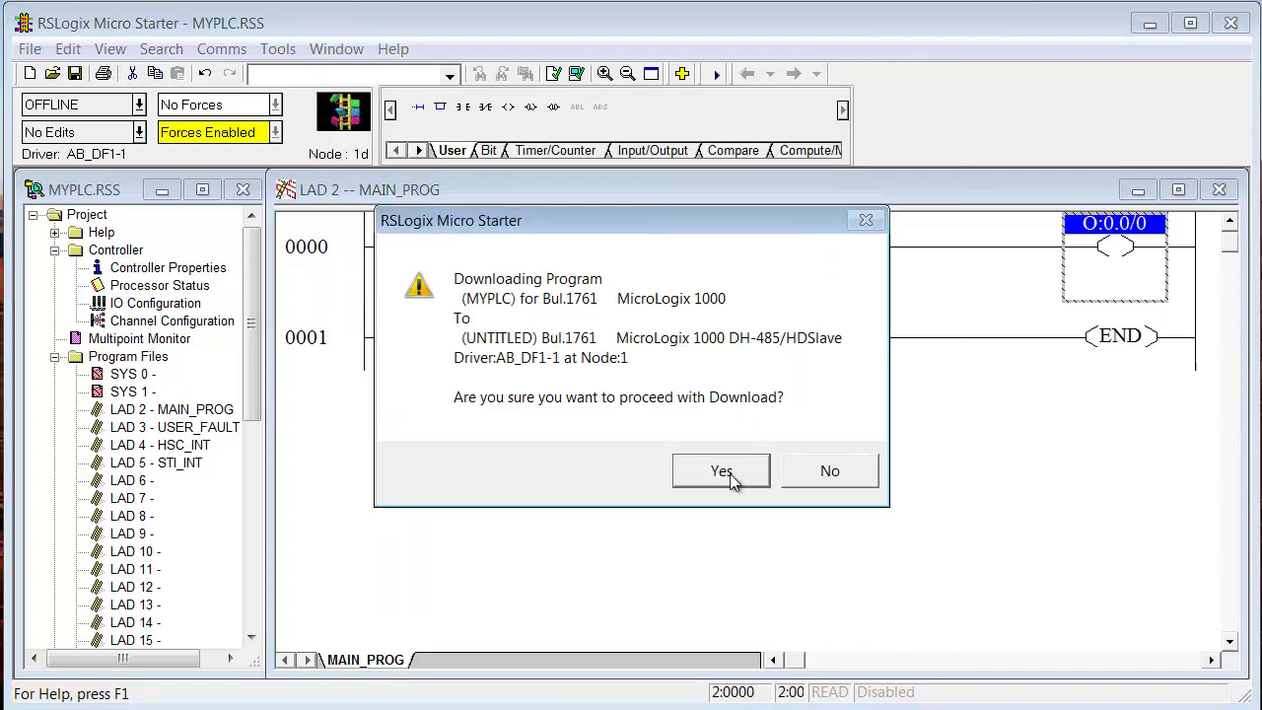
left_click(735, 478)
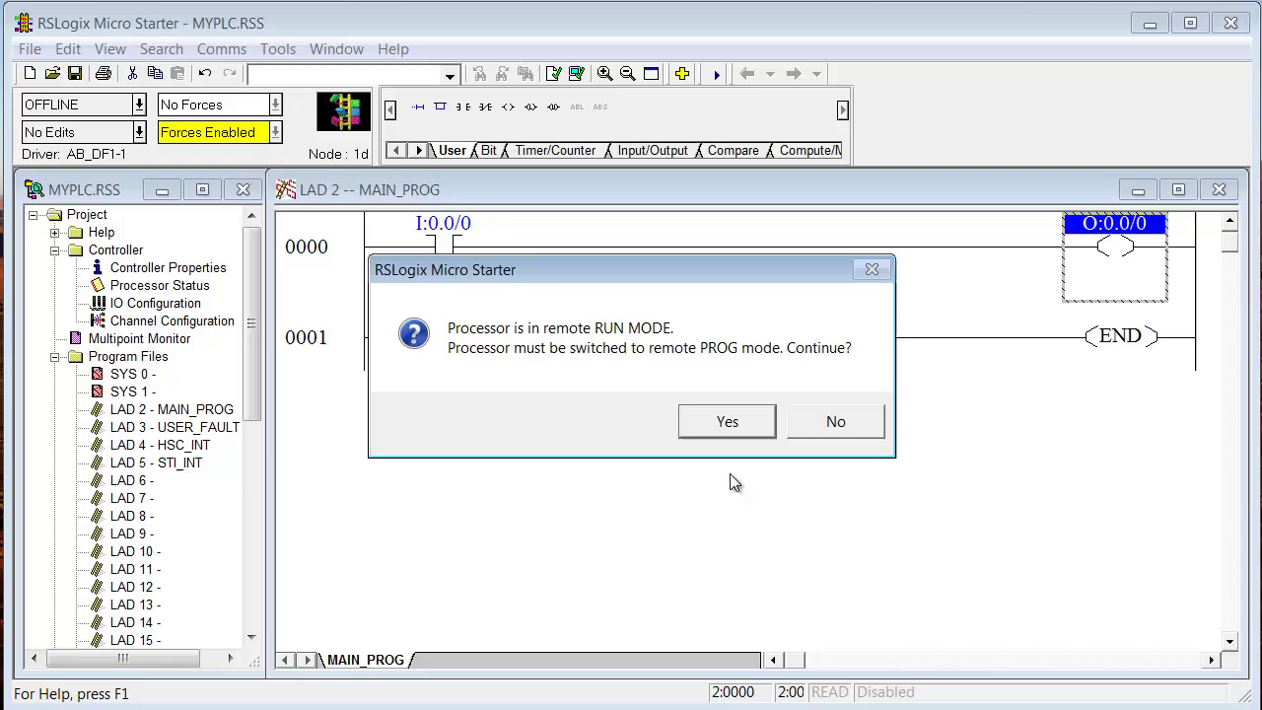
left_click(714, 424)
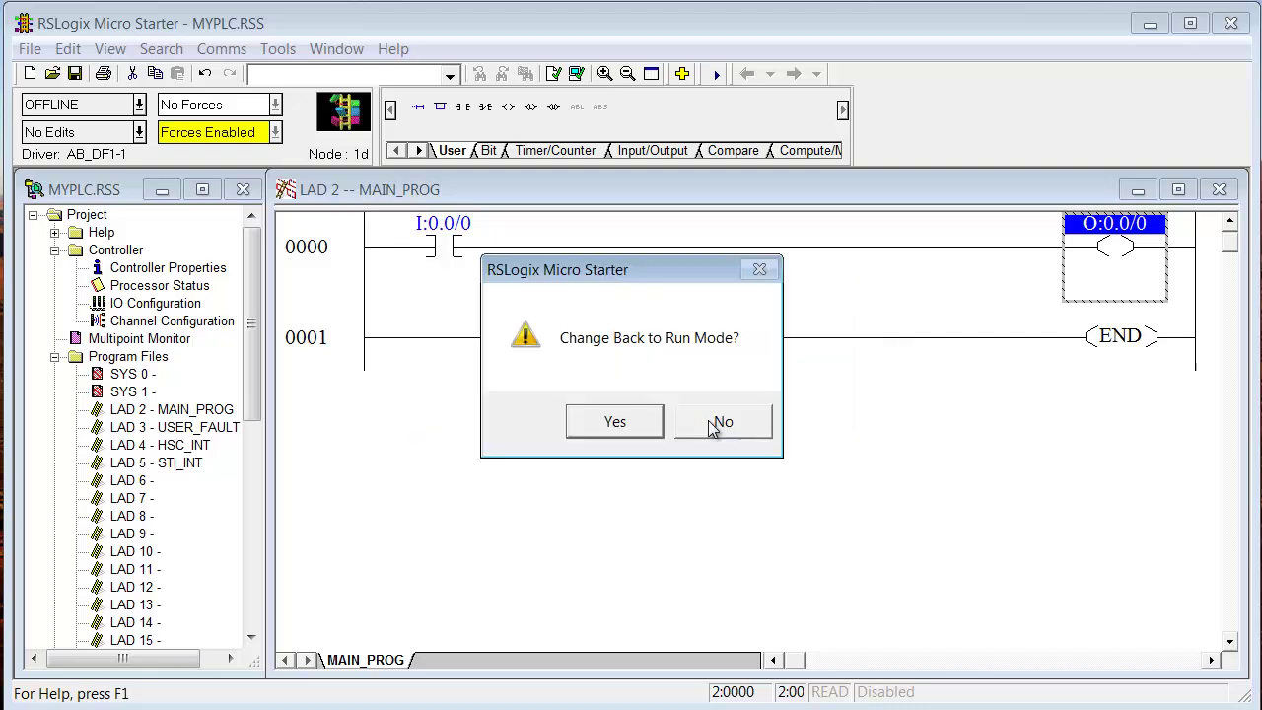
left_click(640, 424)
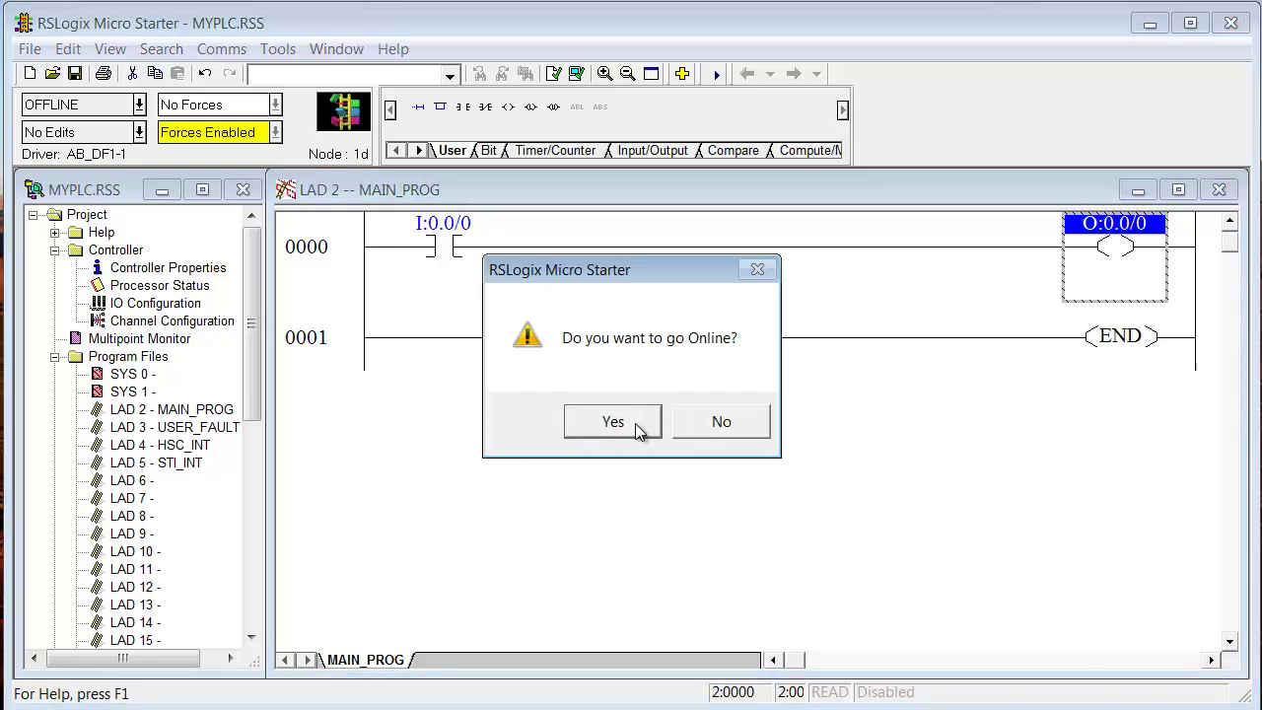
Go online with the MicroLogix 1000 and switch it to Program mode.
left_click(634, 425)
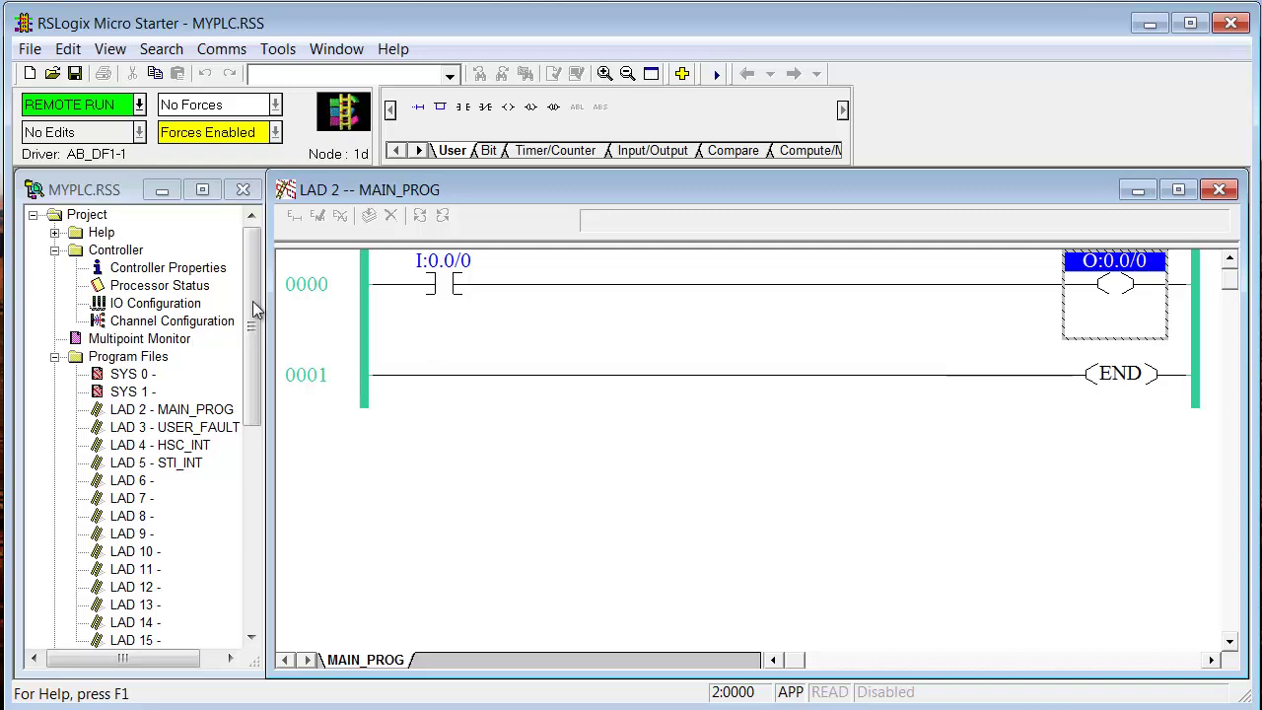
left_click(140, 105)
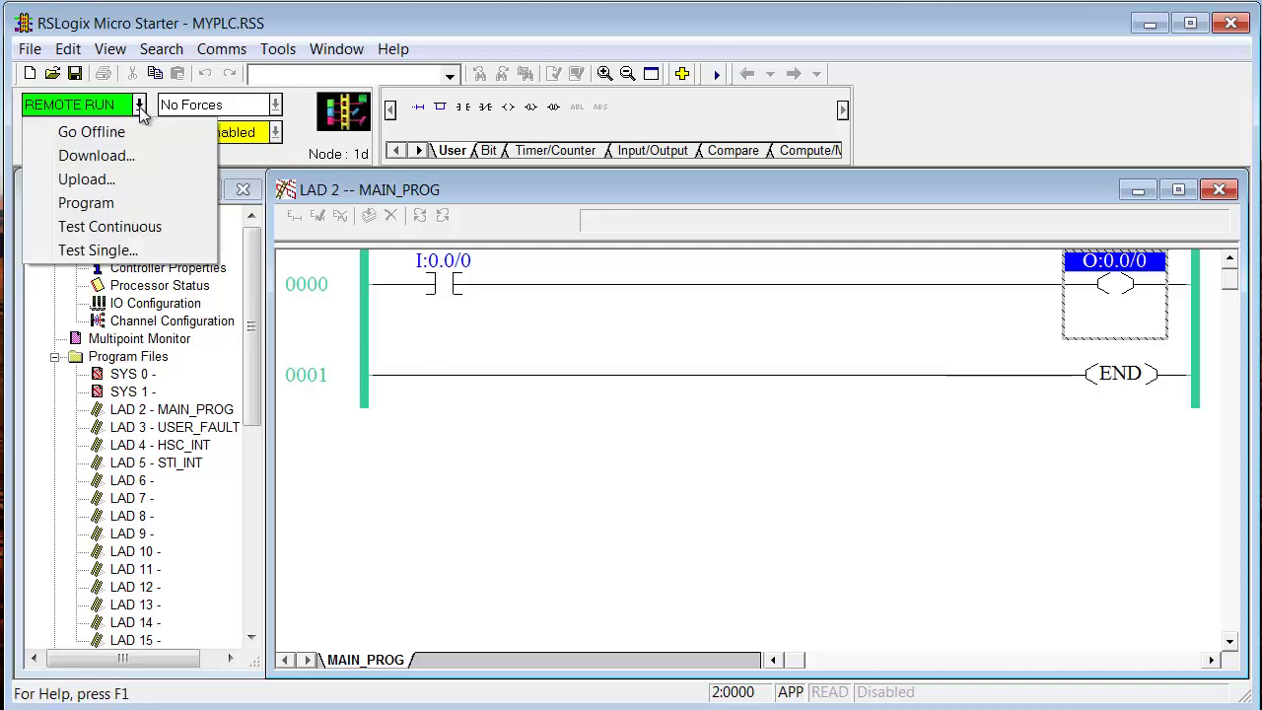
left_click(122, 205)
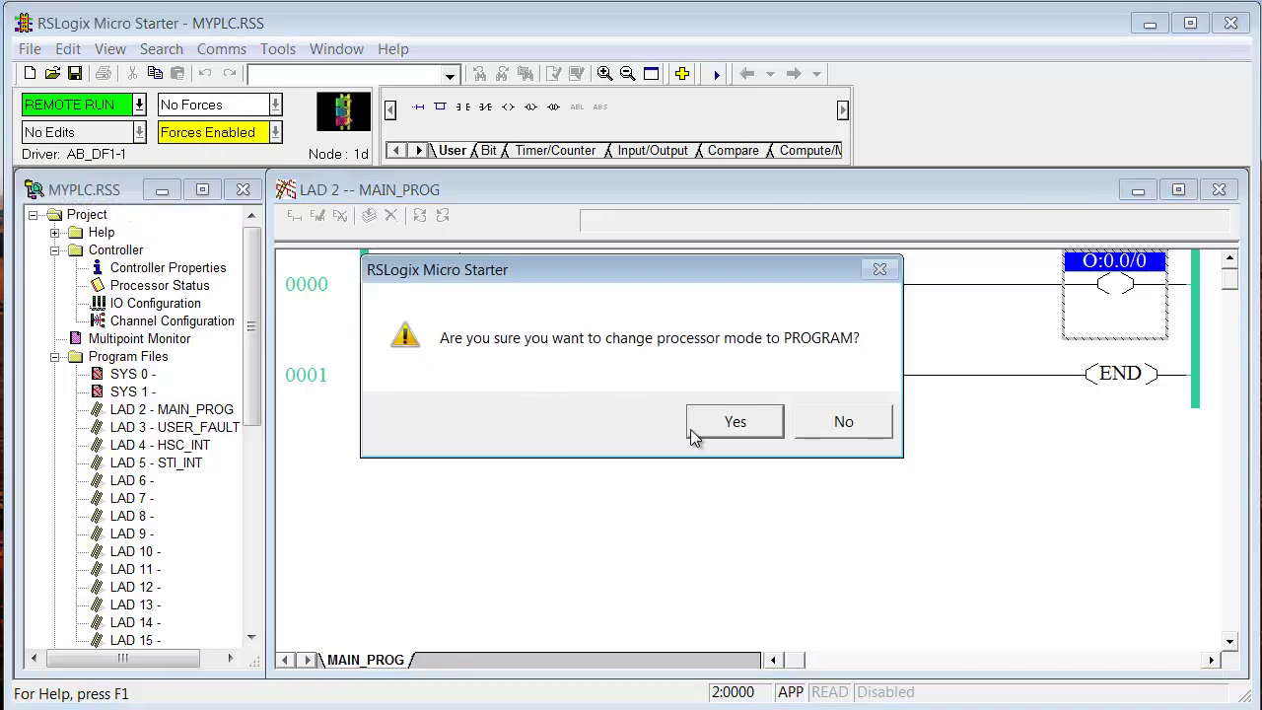
left_click(725, 424)
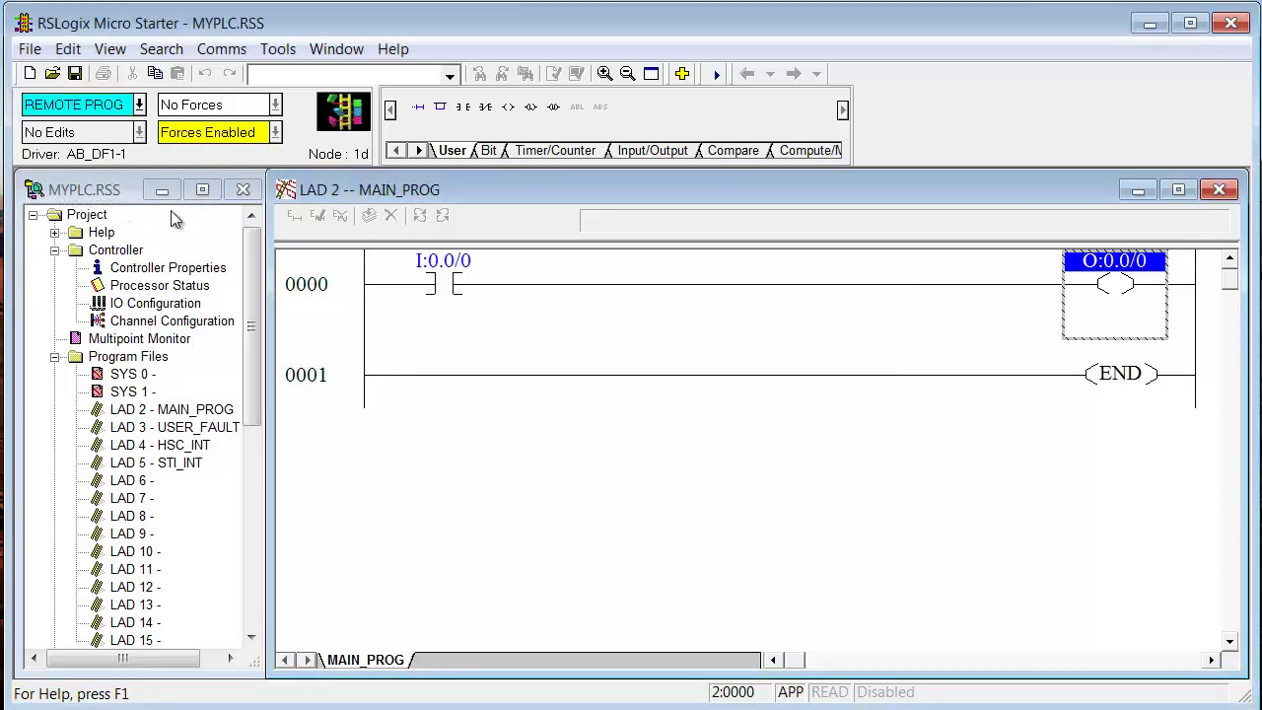
Switch the processor back to Remote Run mode.
left_click(140, 104)
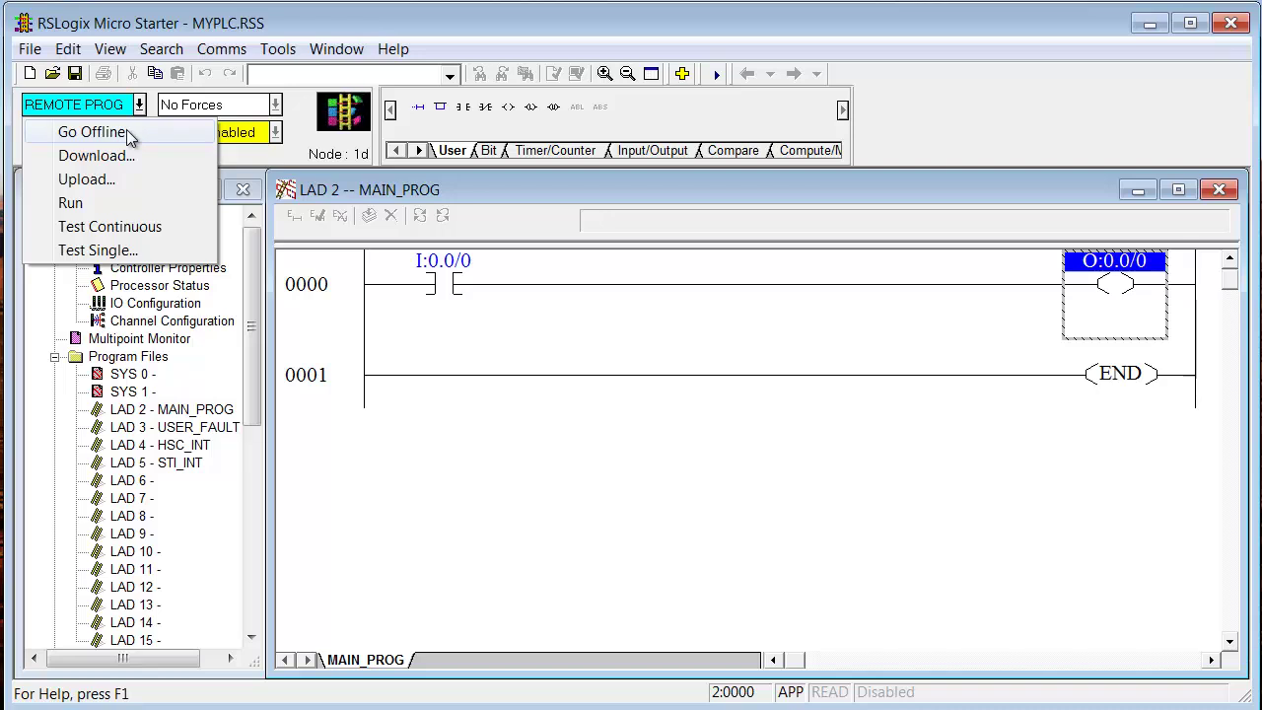
left_click(104, 203)
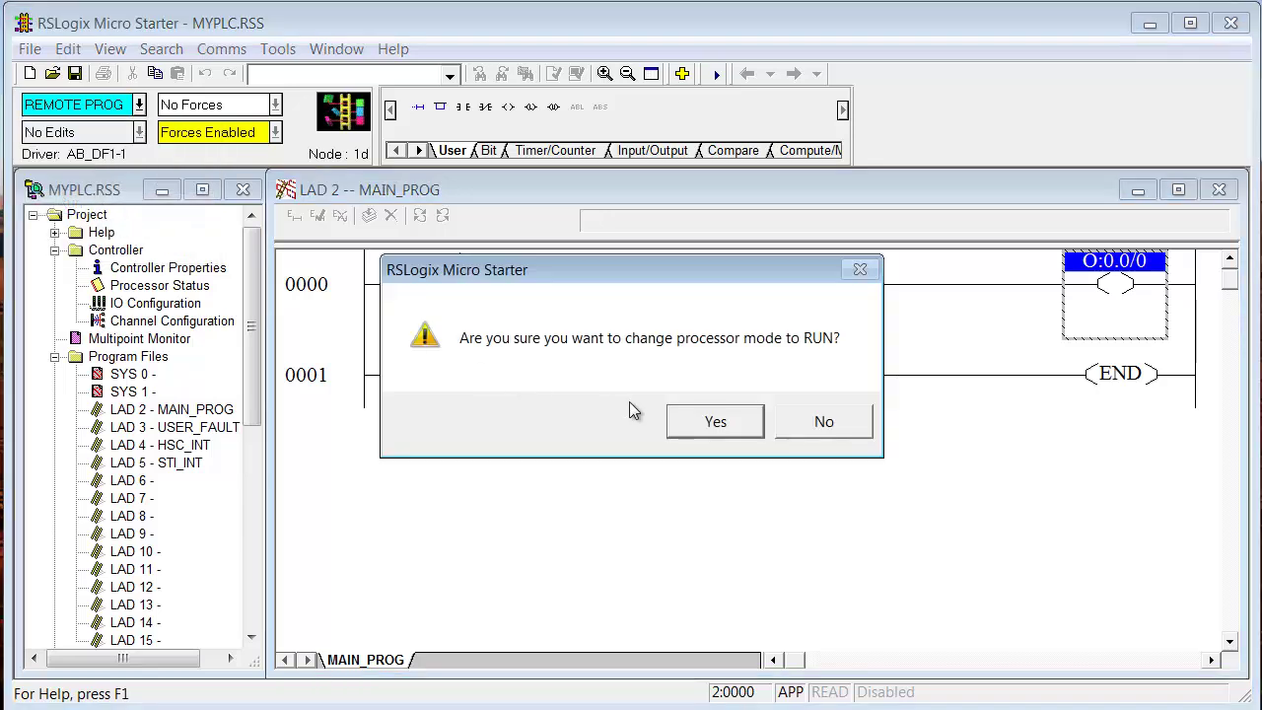
left_click(683, 421)
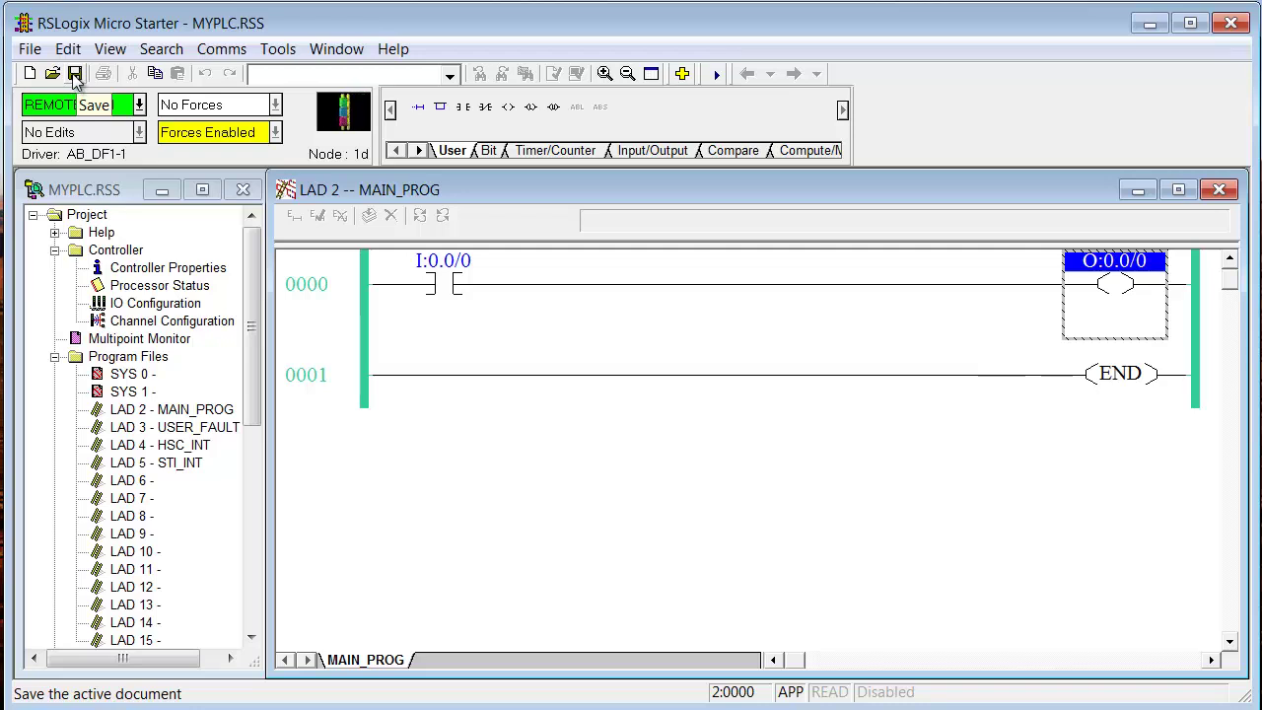
left_click(39, 56)
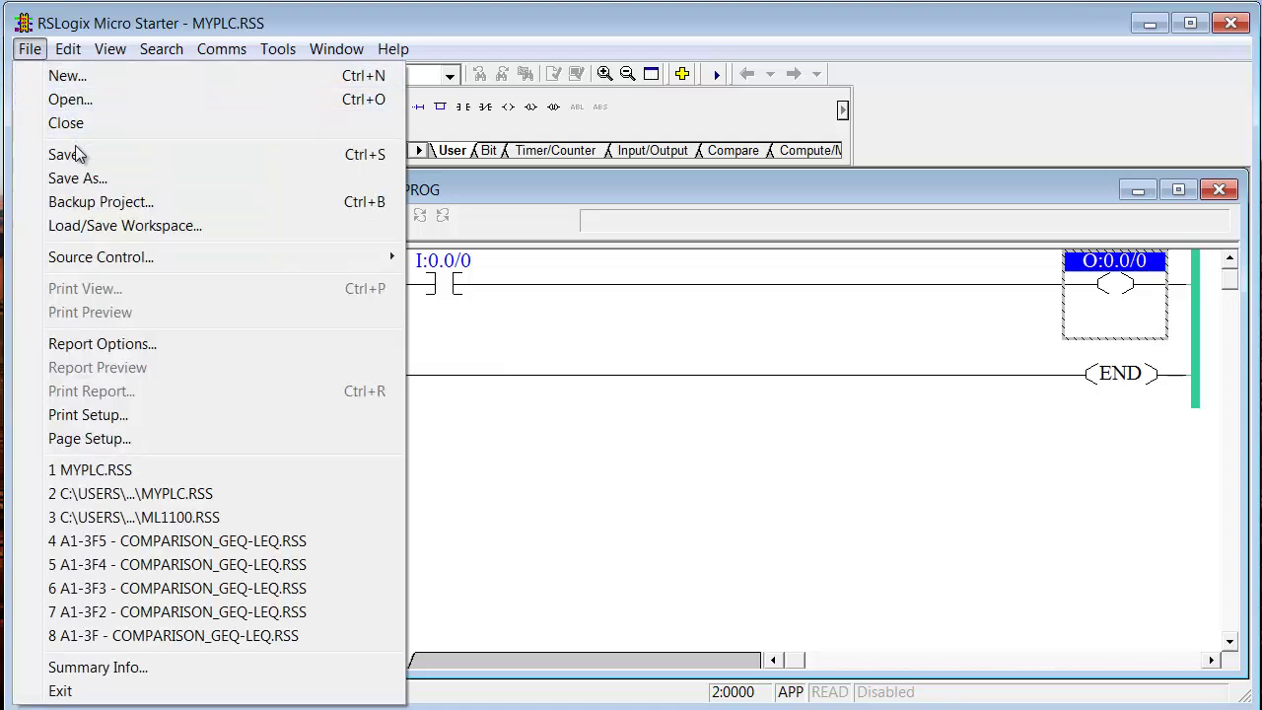
left_click(61, 155)
left_click(68, 50)
left_click(489, 408)
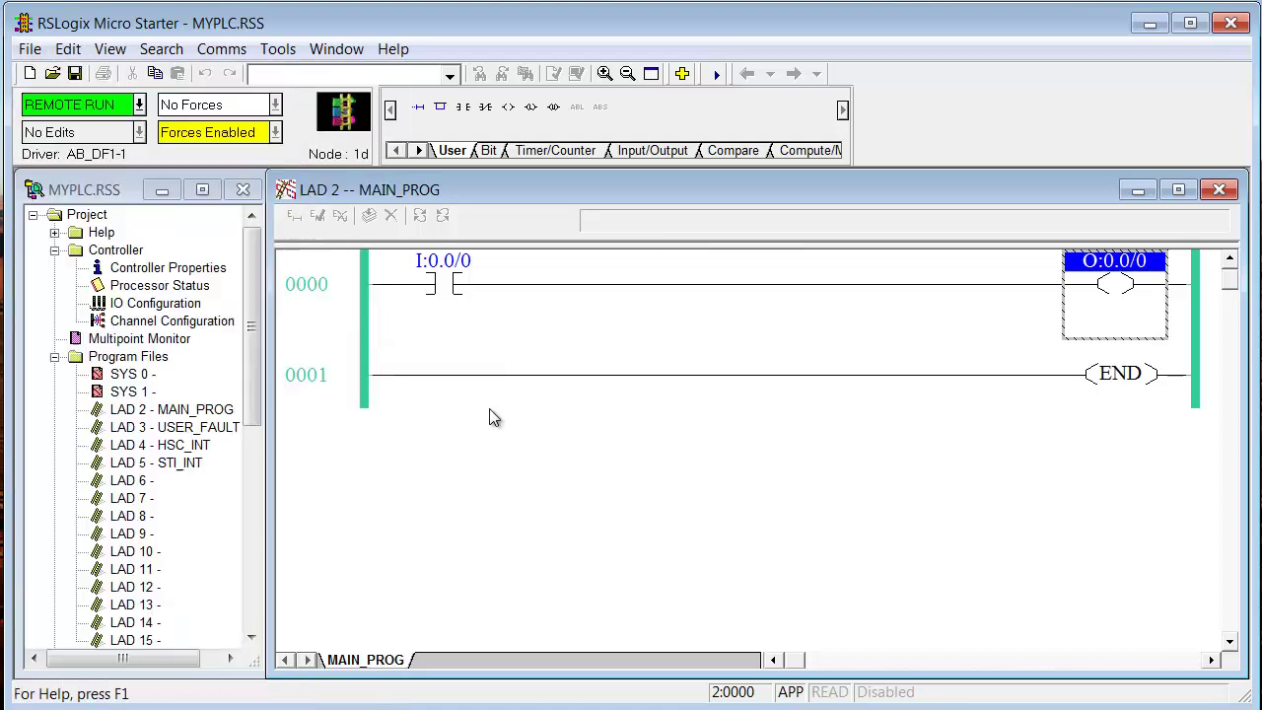
left_click(76, 77)
left_click(907, 280)
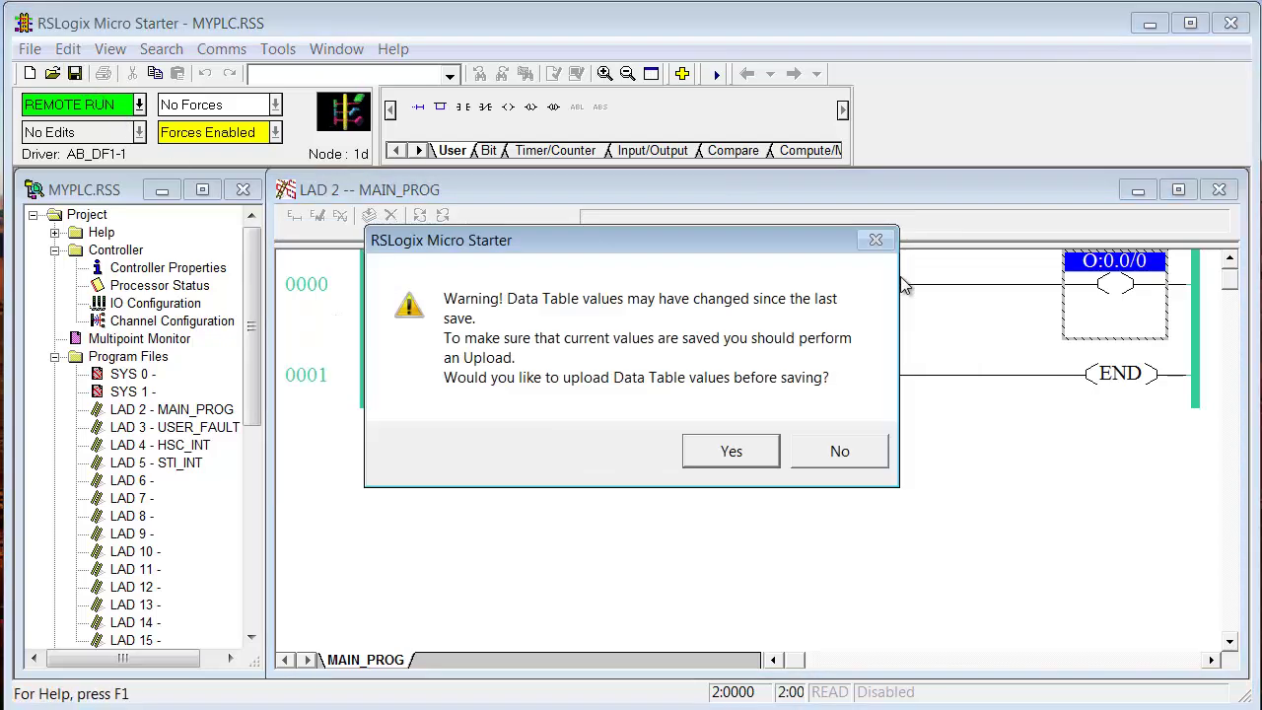
left_click(748, 452)
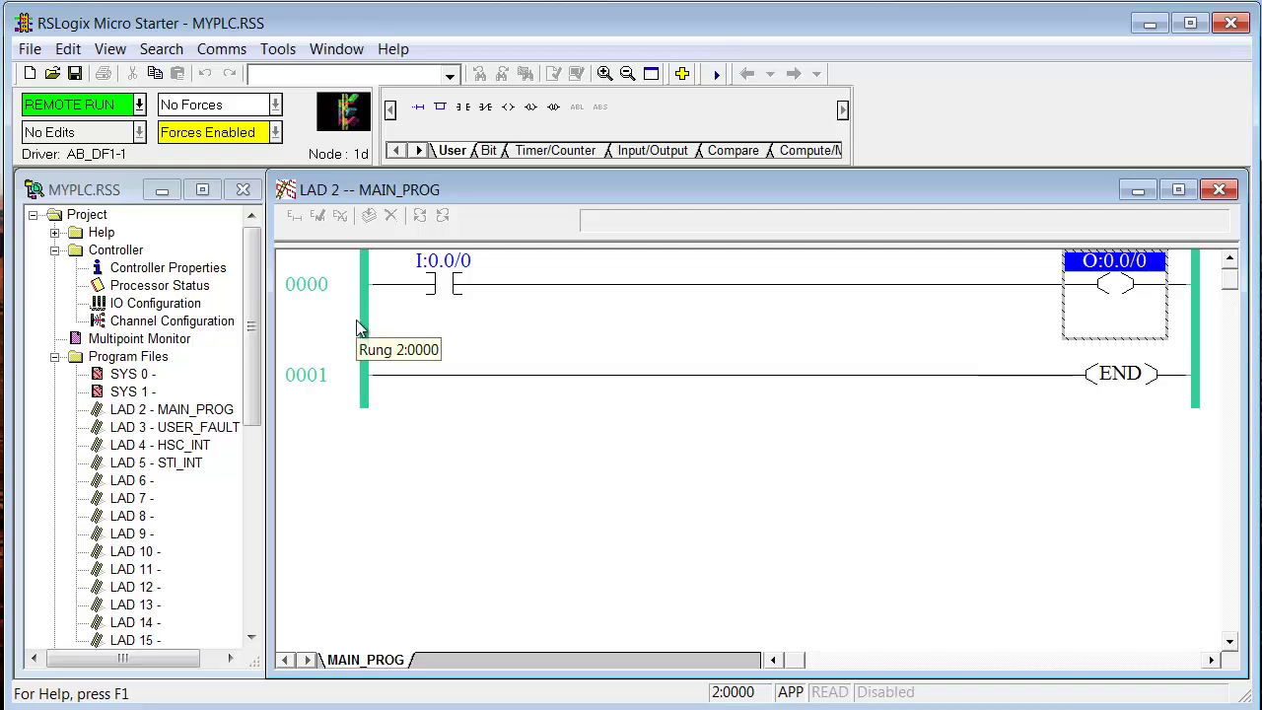
right_click(446, 299)
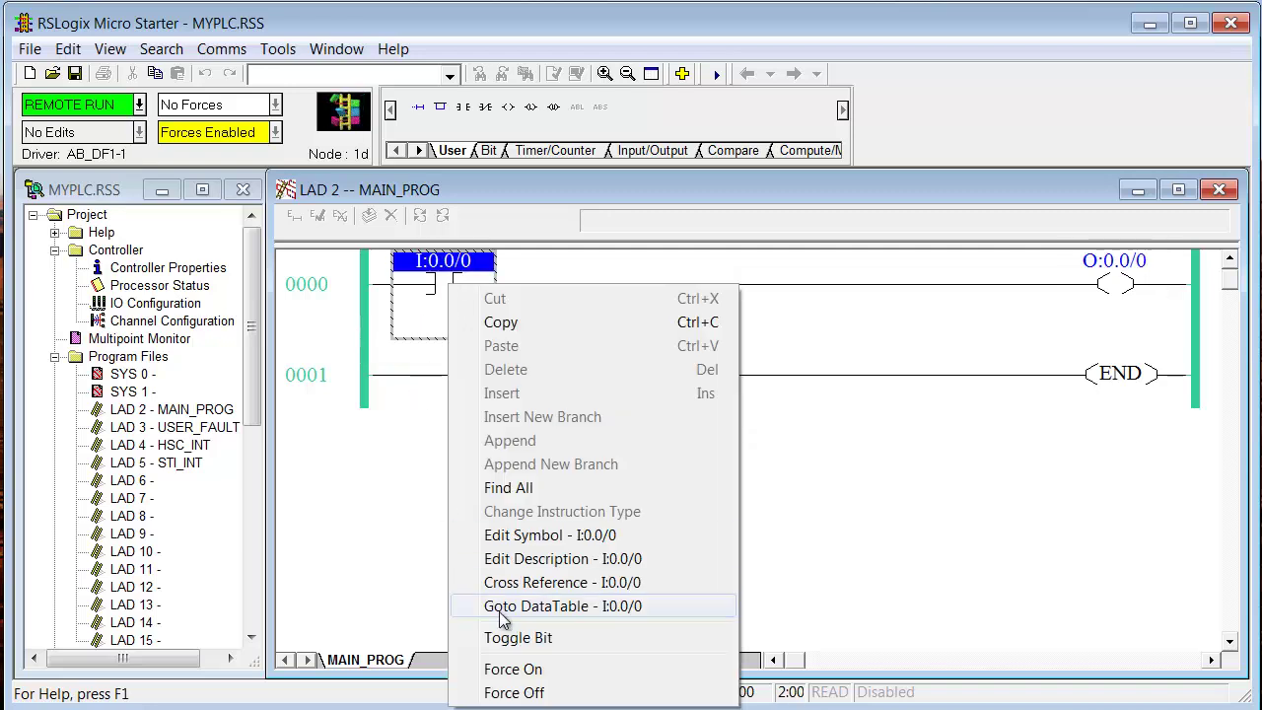
left_click(314, 603)
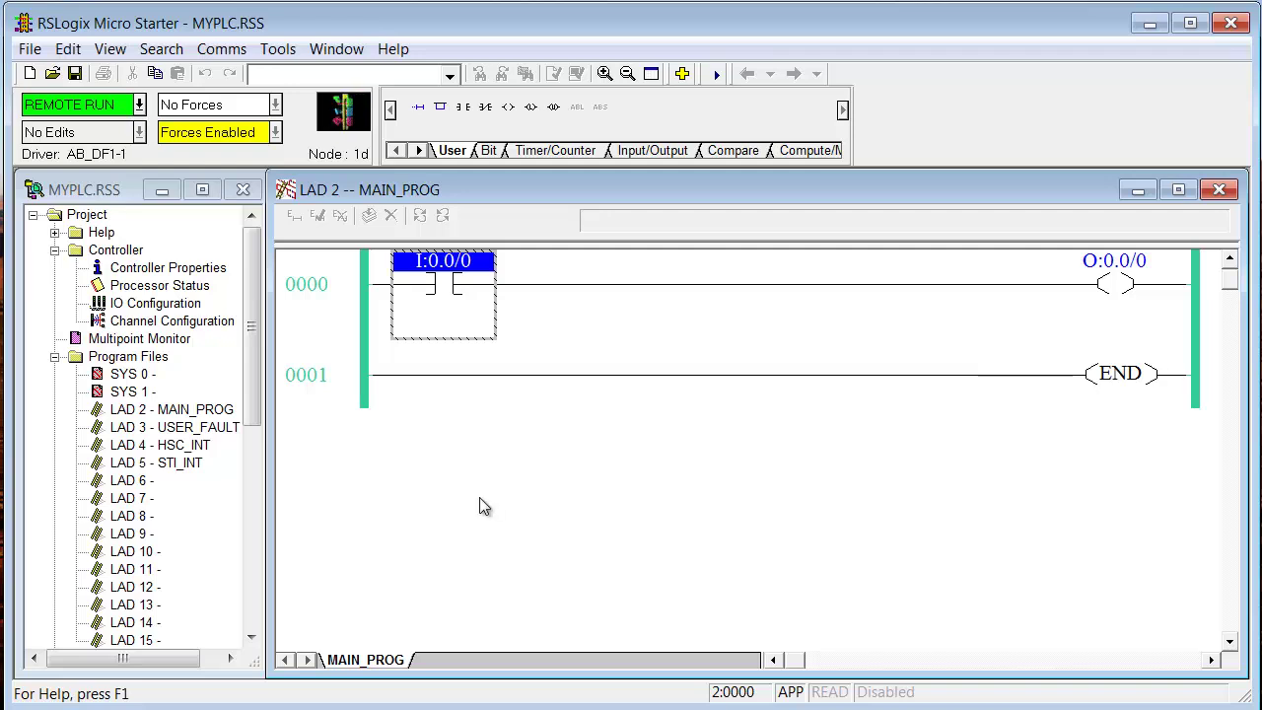
Take the controller offline and close the MYPLC.RSS project.
left_click(140, 104)
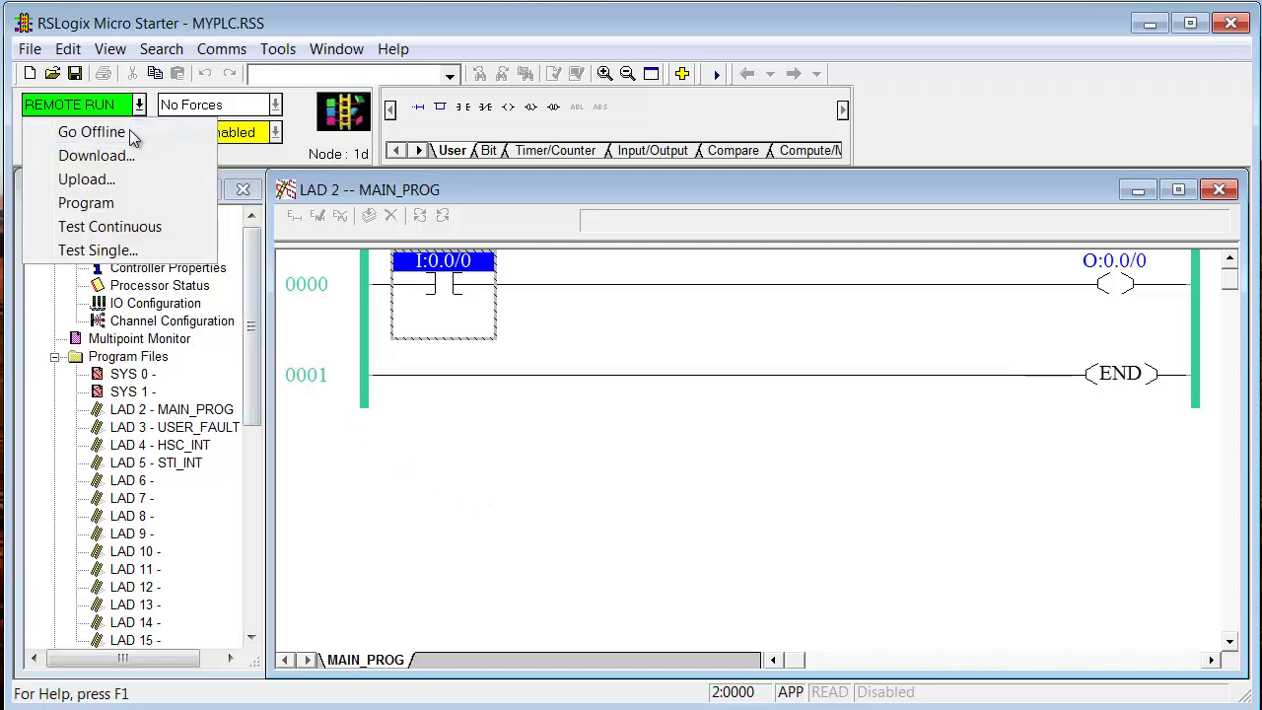
left_click(132, 131)
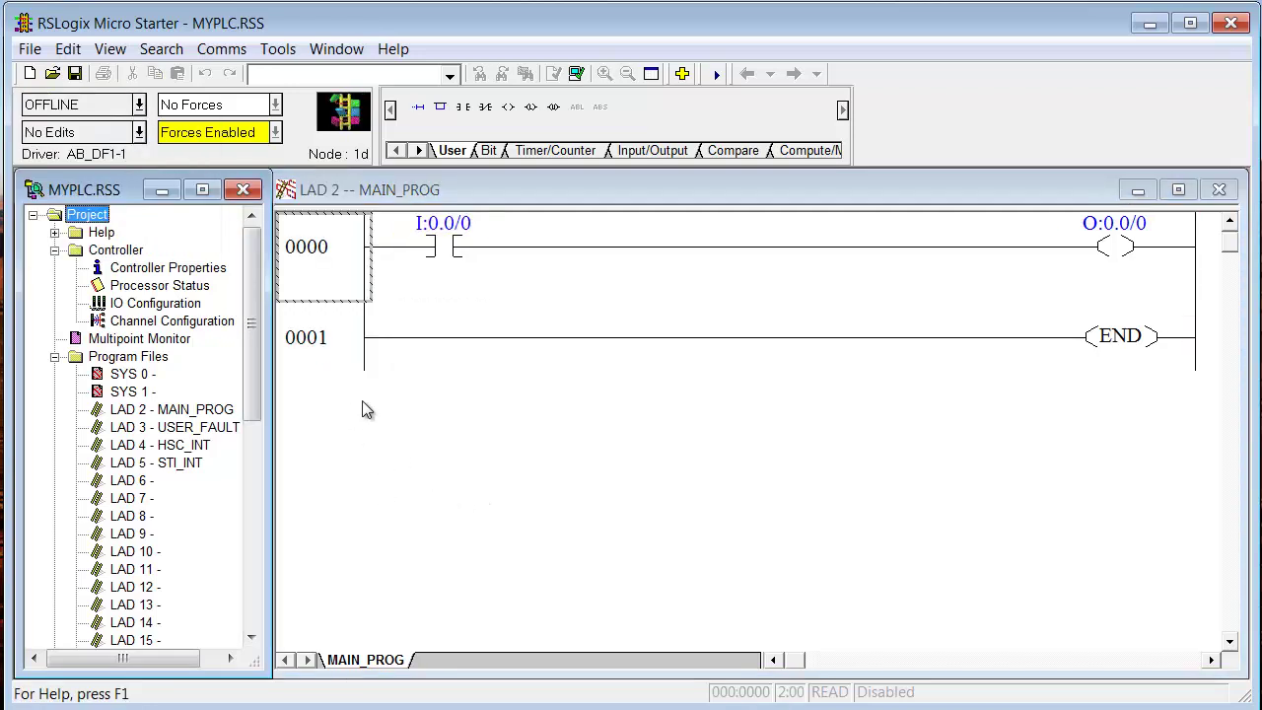
left_click(242, 190)
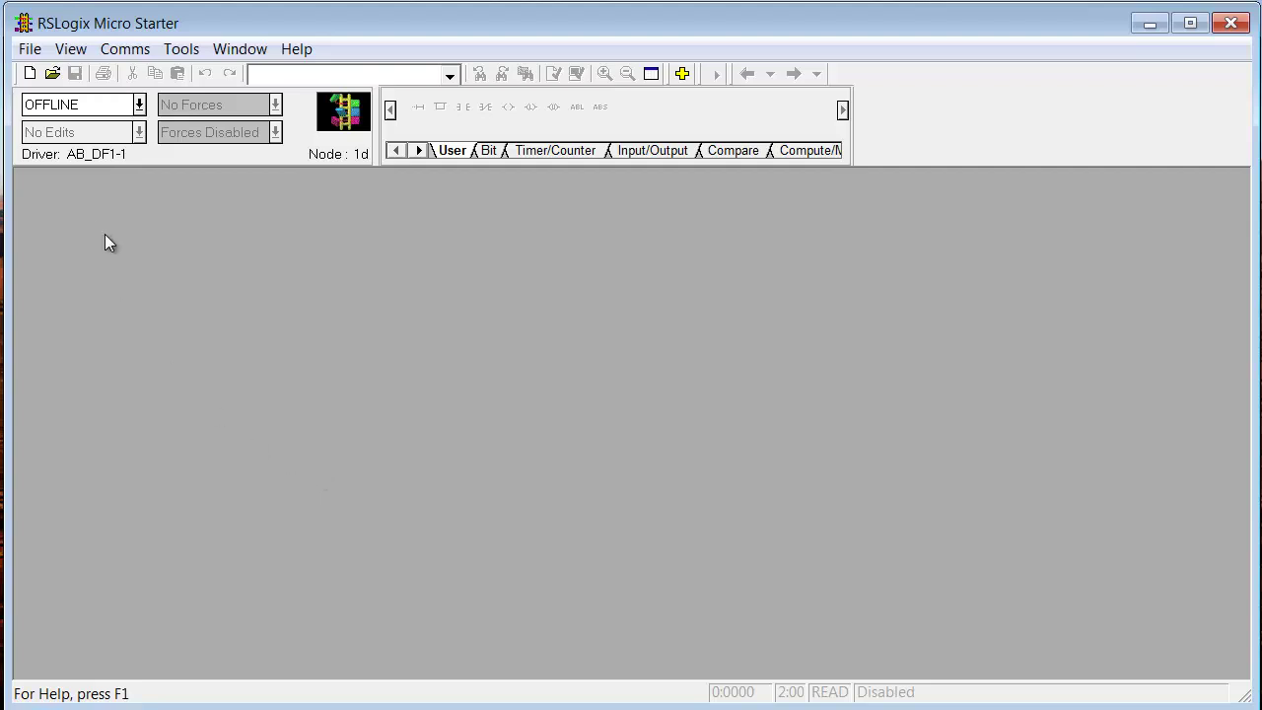
left_click(31, 49)
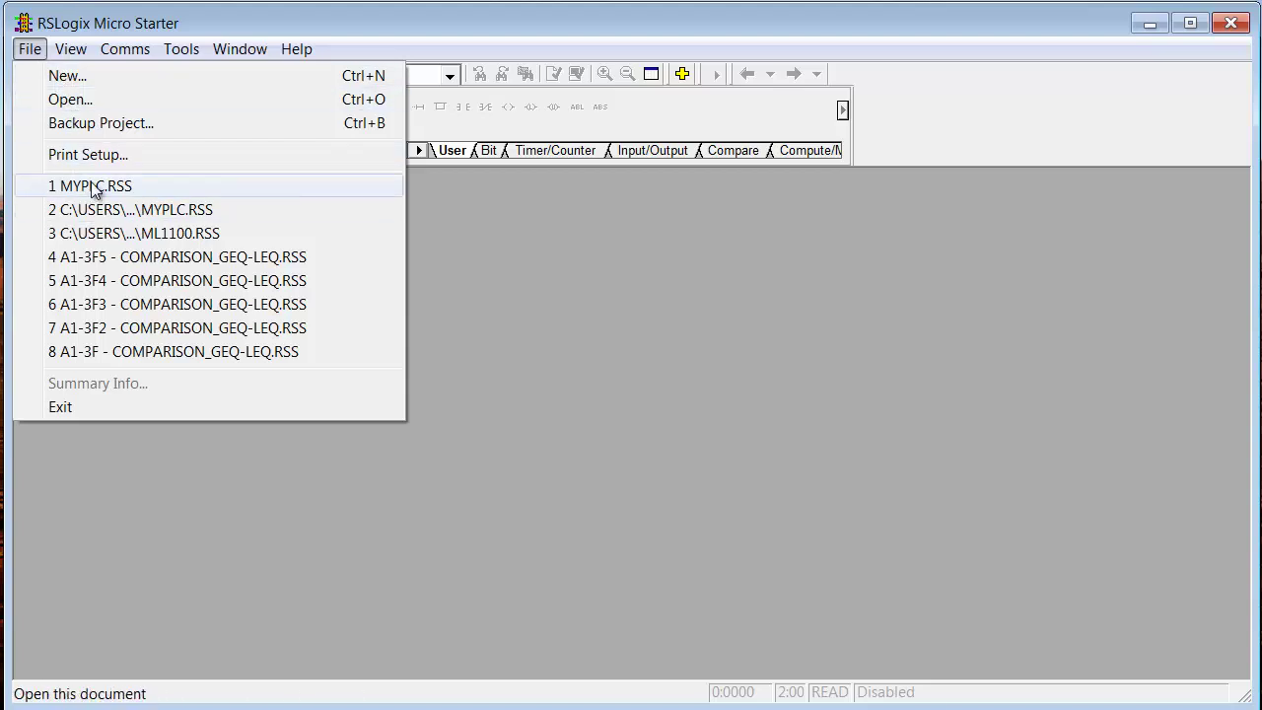
Open MYPLC.RSS from the Open dialog.
left_click(72, 100)
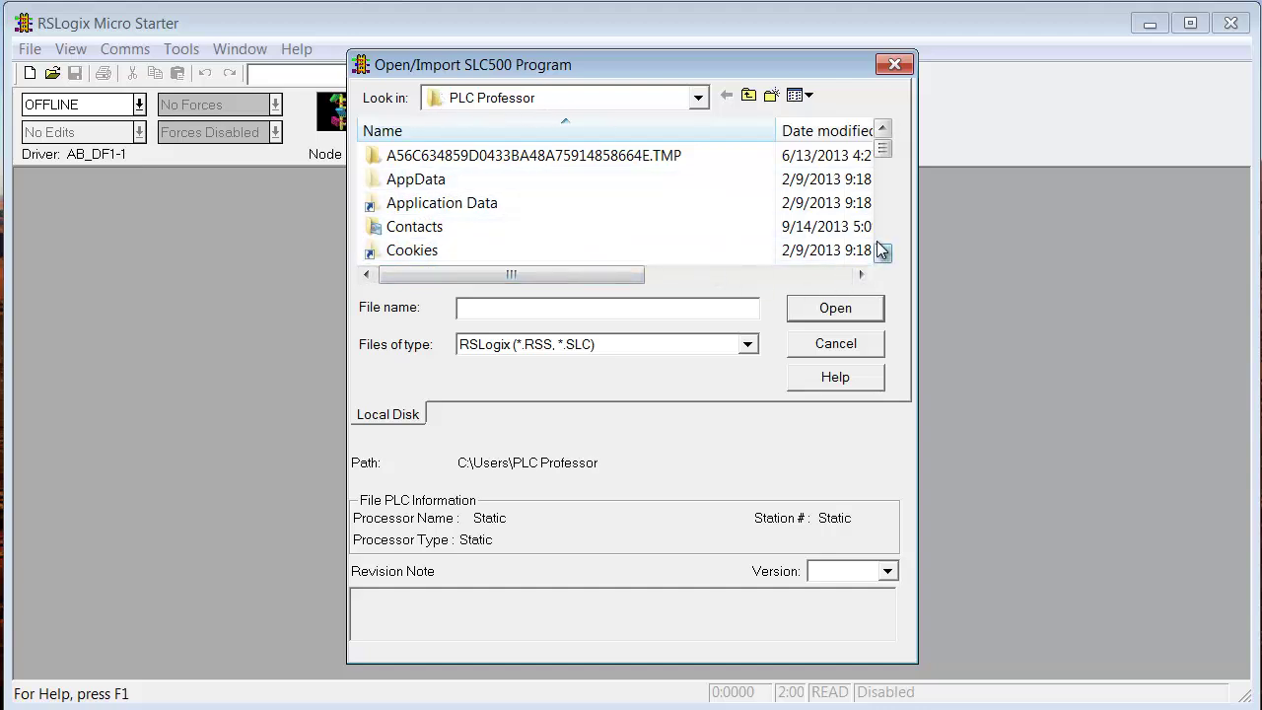
scroll(883, 247, "down", 3)
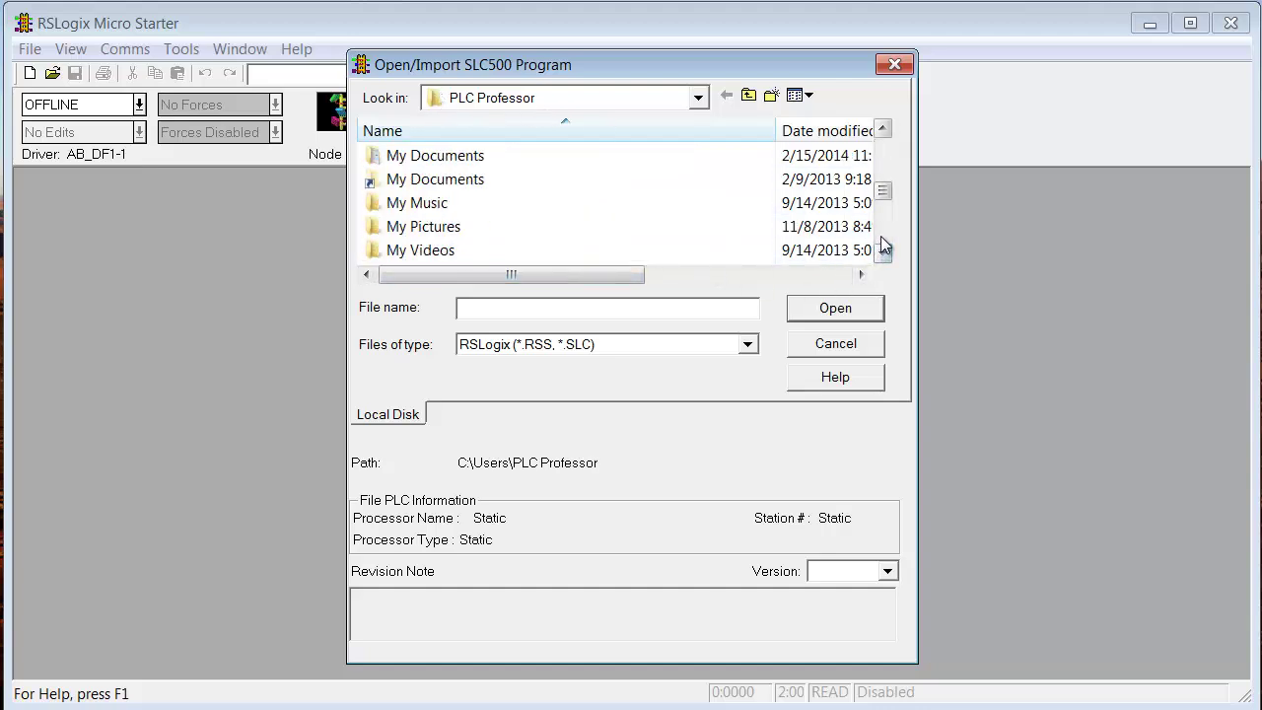
scroll(883, 247, "down", 2)
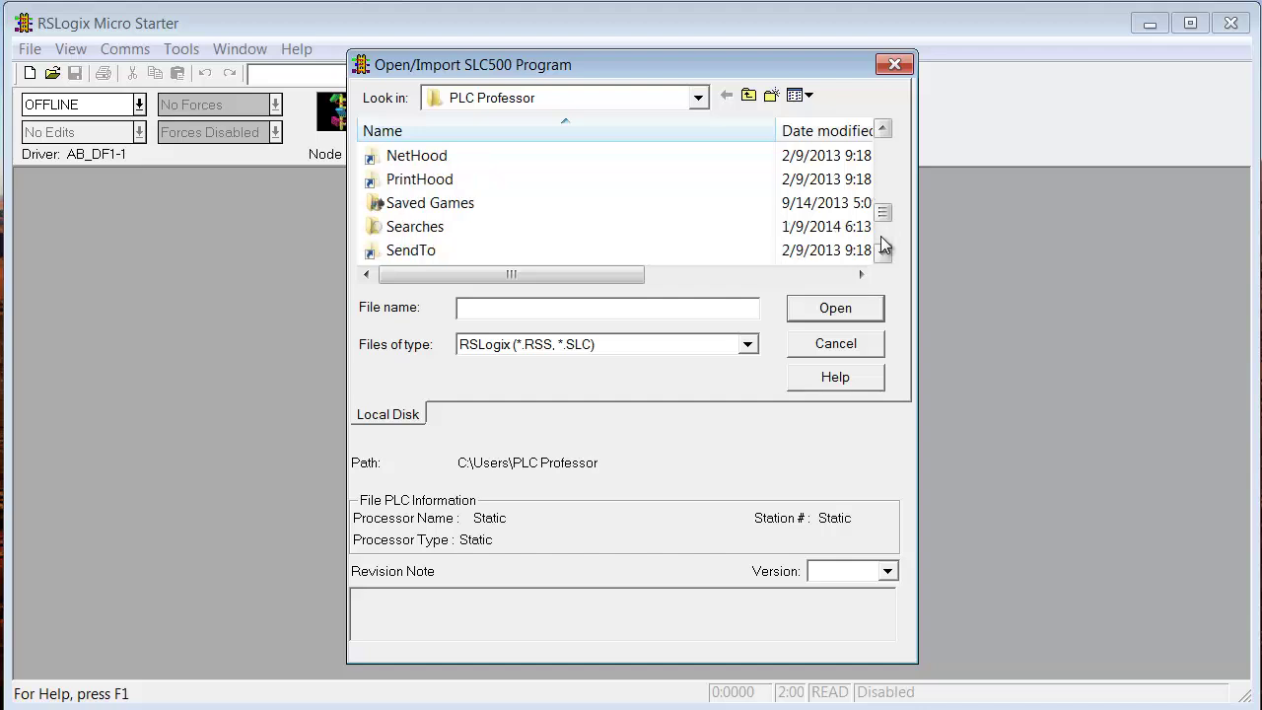
scroll(883, 246, "down", 2)
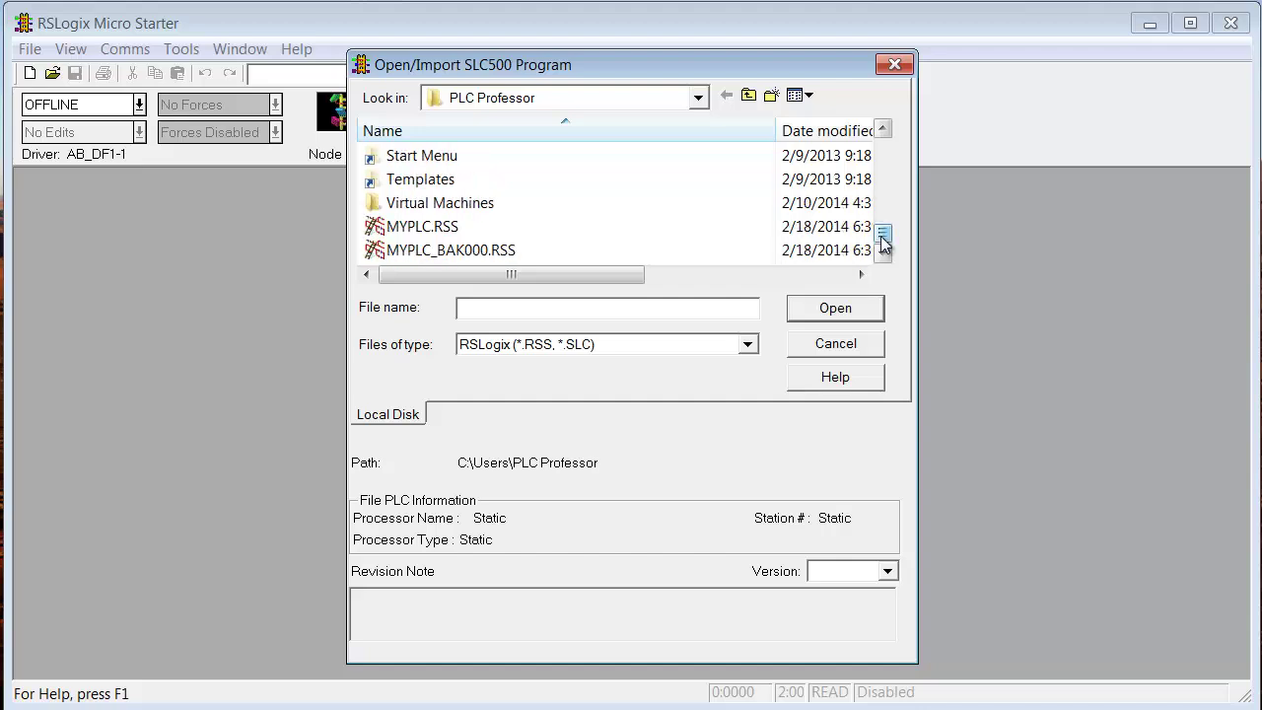
double_click(402, 230)
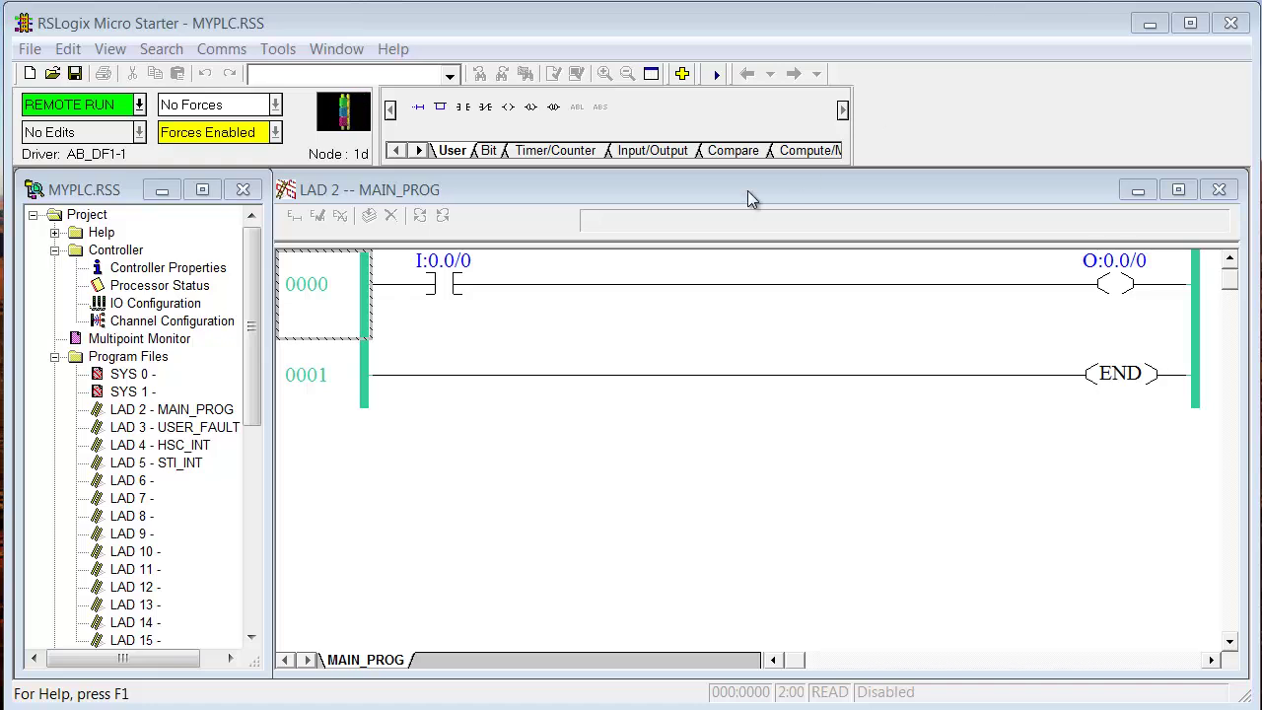
Set the Channel Configuration DF1 baud rate to 19200 and accept going offline.
double_click(183, 322)
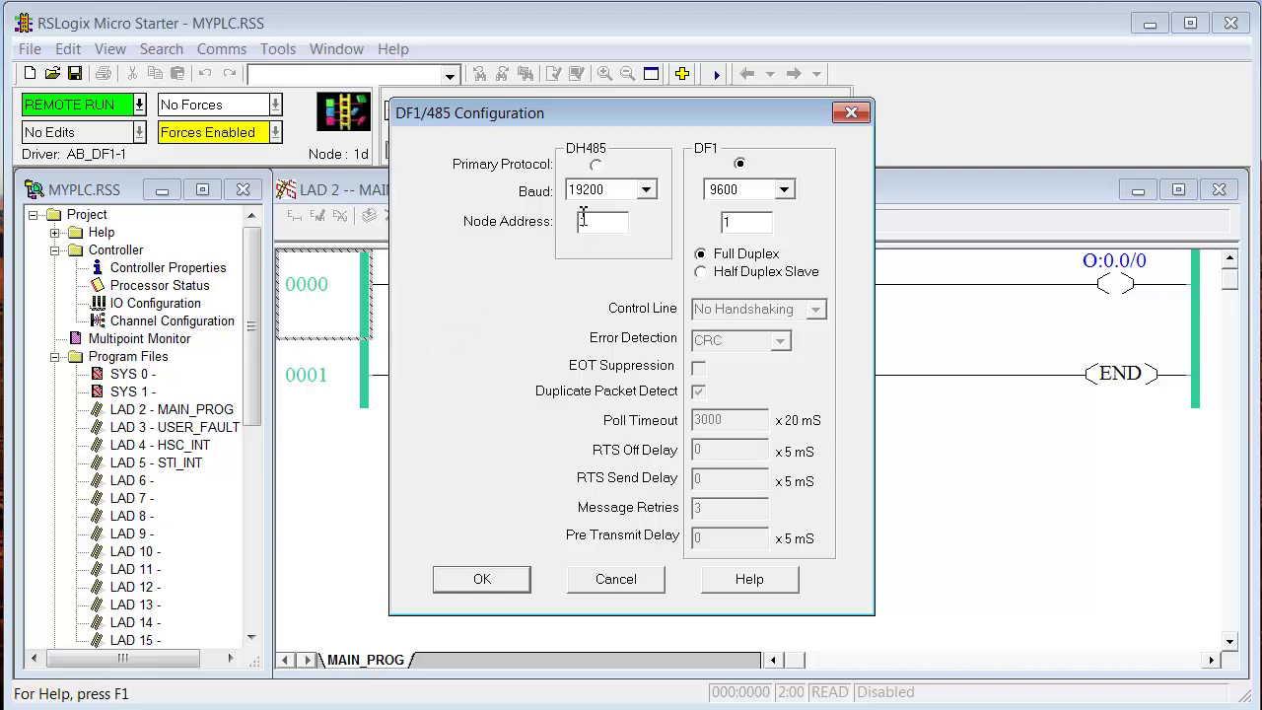
left_click(785, 191)
left_click(748, 213)
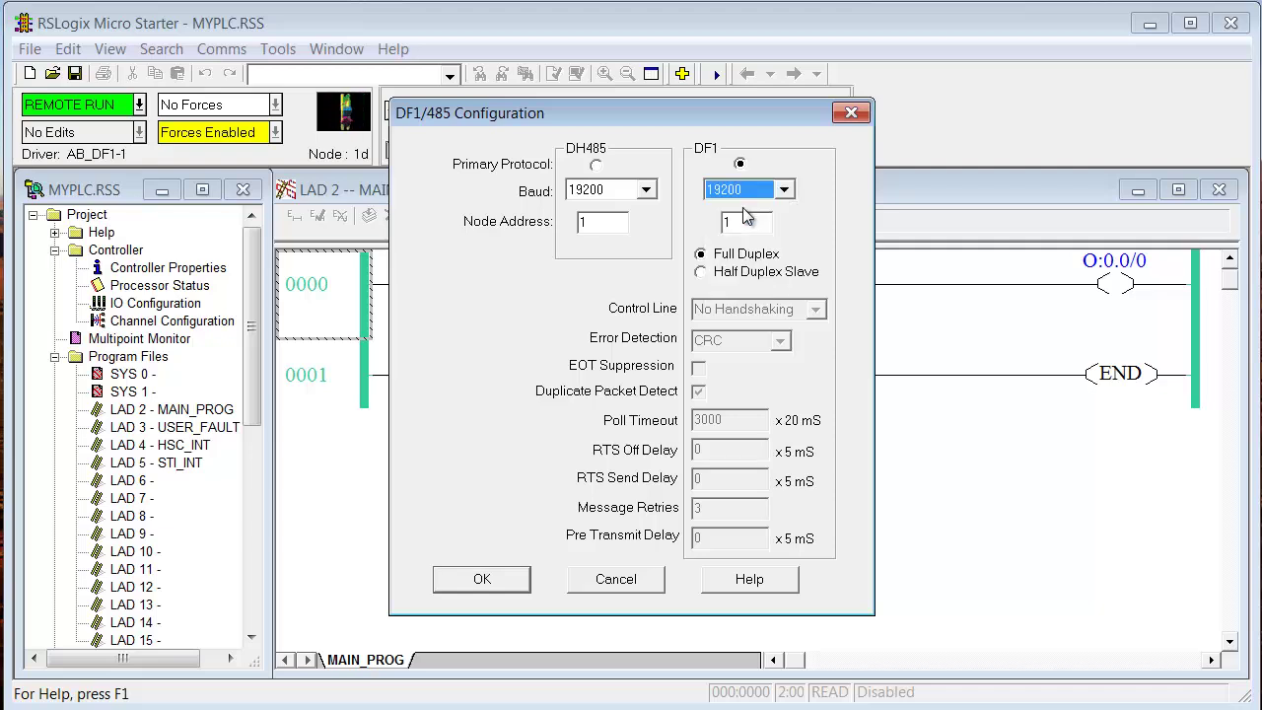
left_click(500, 582)
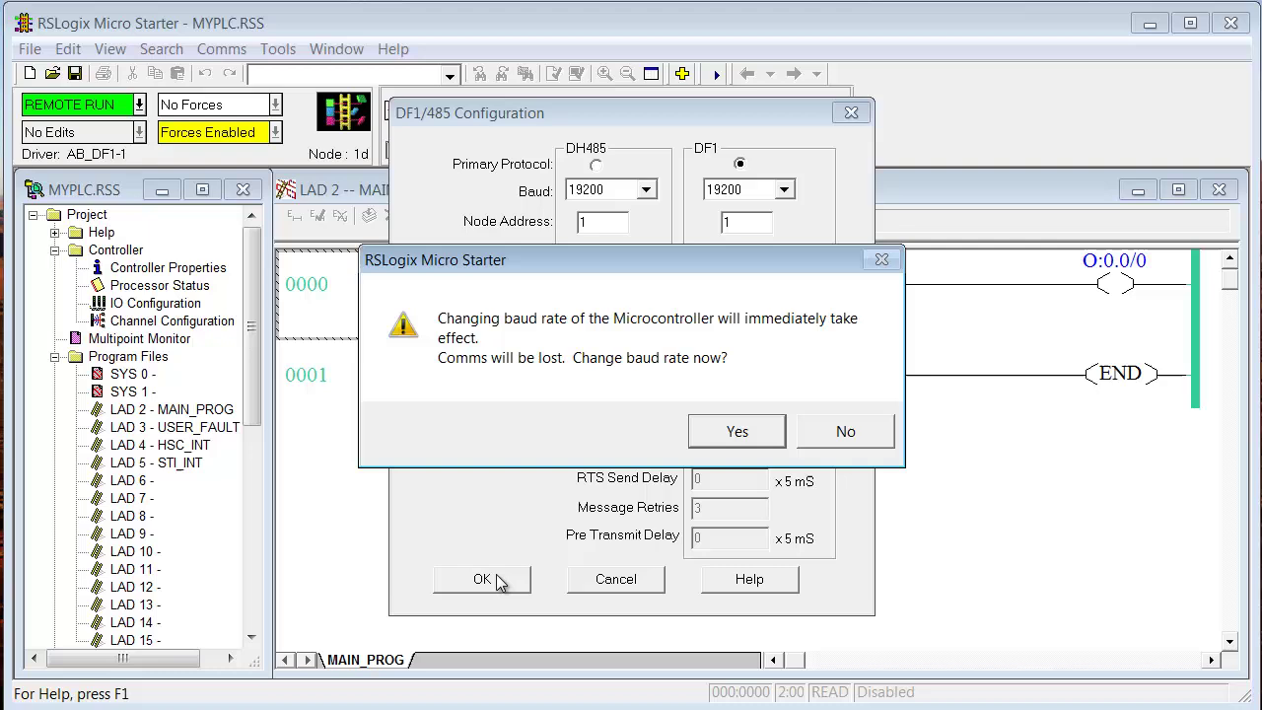
left_click(738, 443)
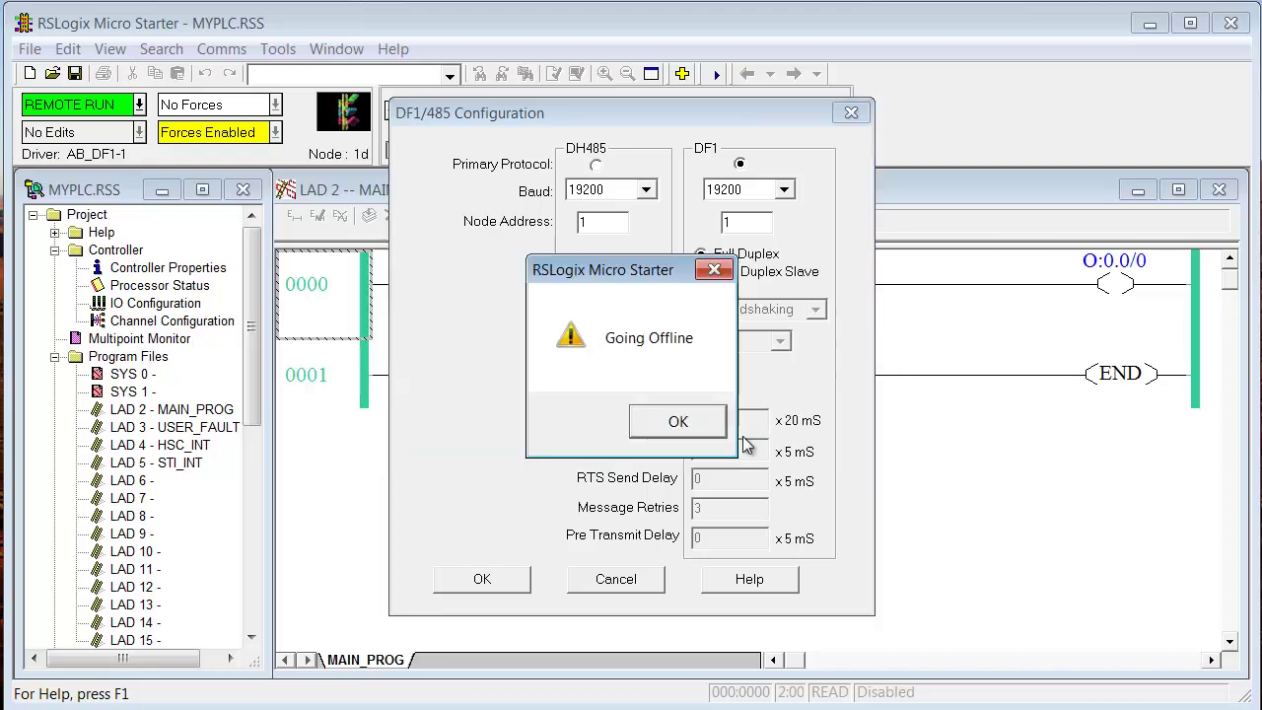
left_click(687, 424)
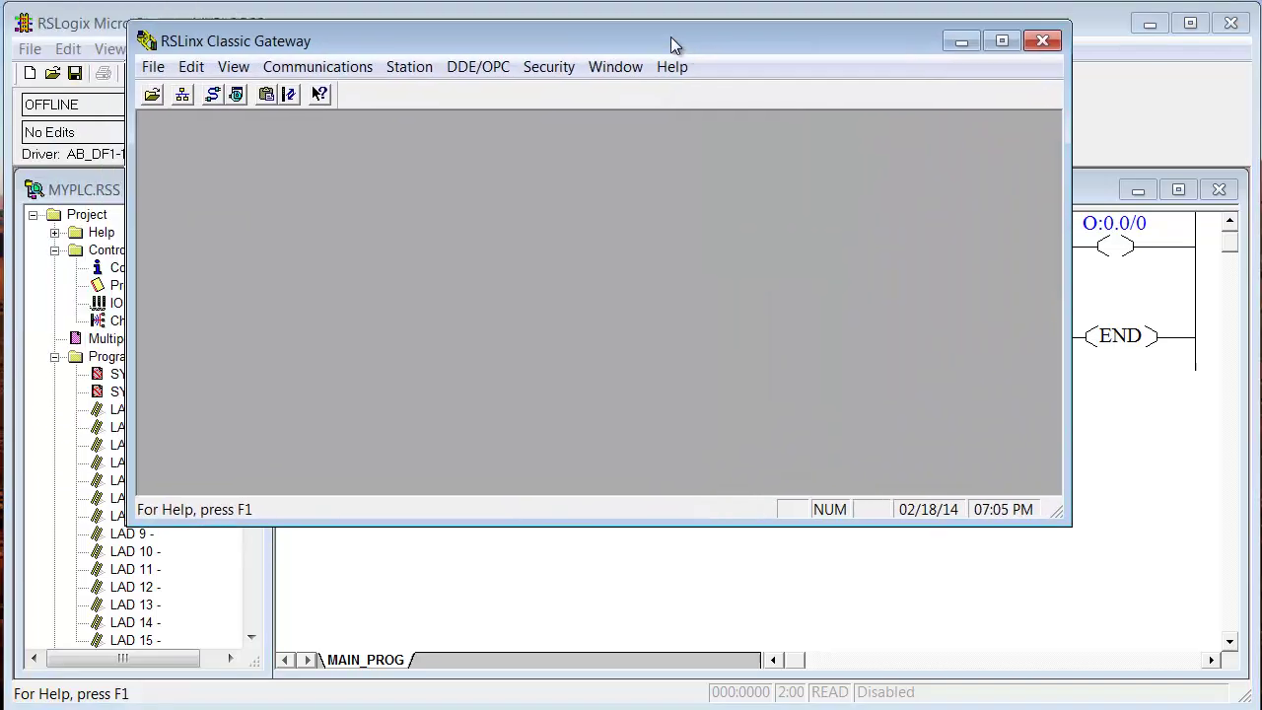
Auto-configure the AB_DF1-1 driver so it detects 19200 baud, then close Configure Drivers.
left_click_drag(671, 36, 702, 78)
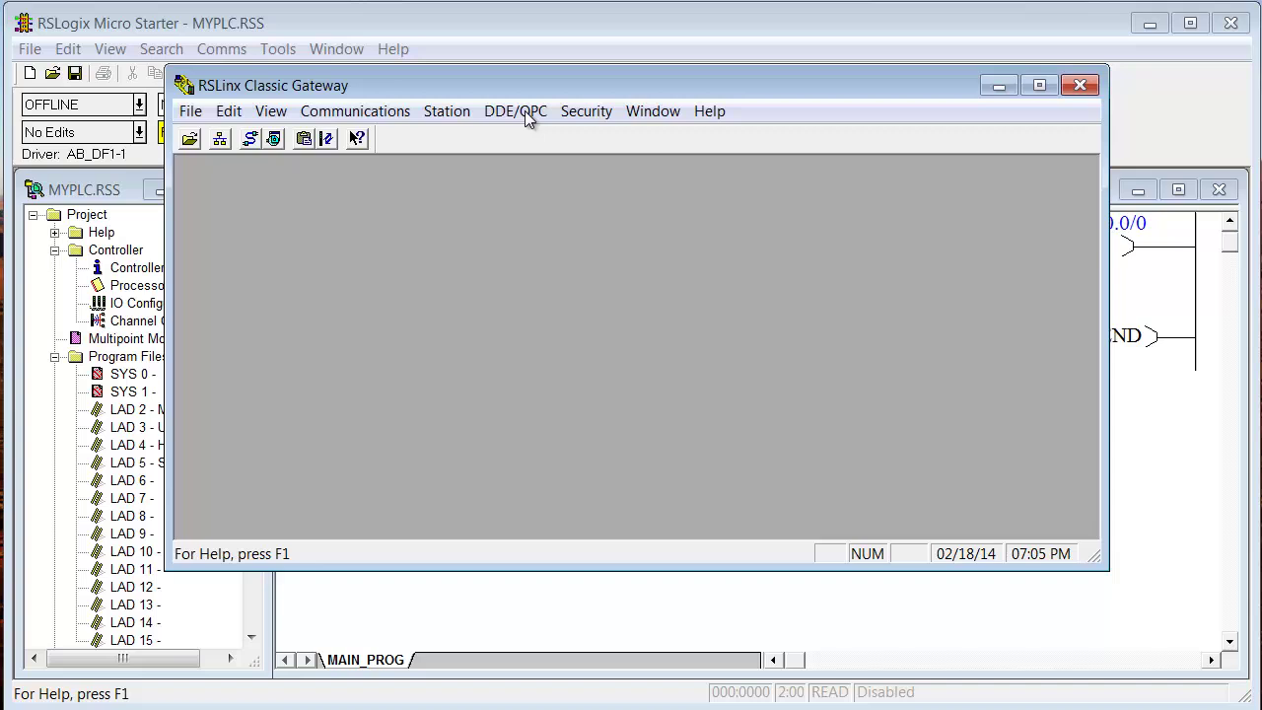
left_click(252, 141)
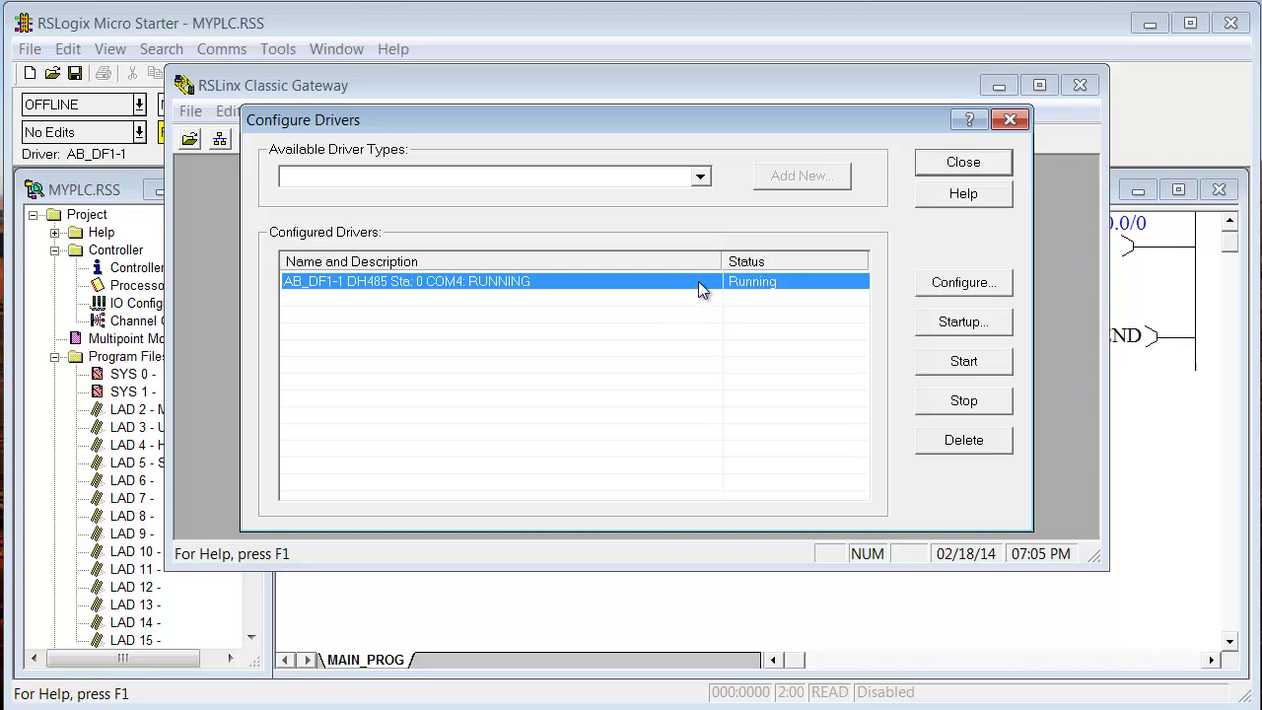
left_click(945, 283)
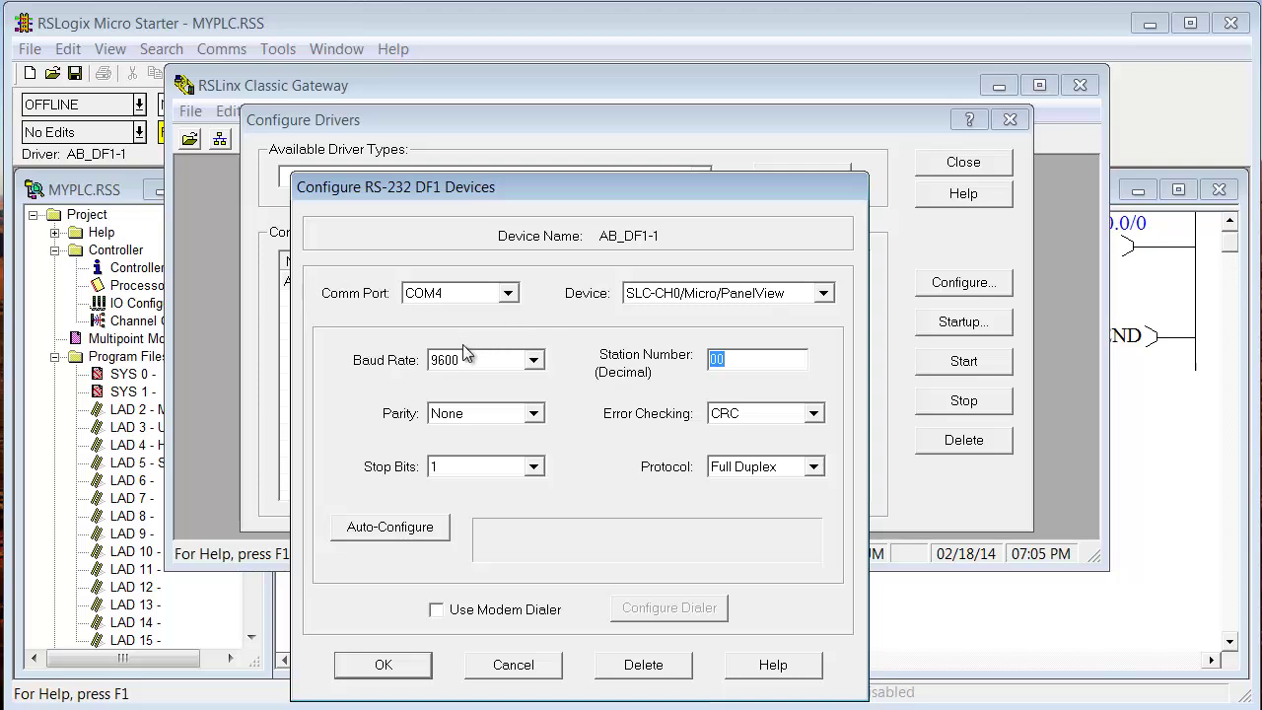
left_click(414, 526)
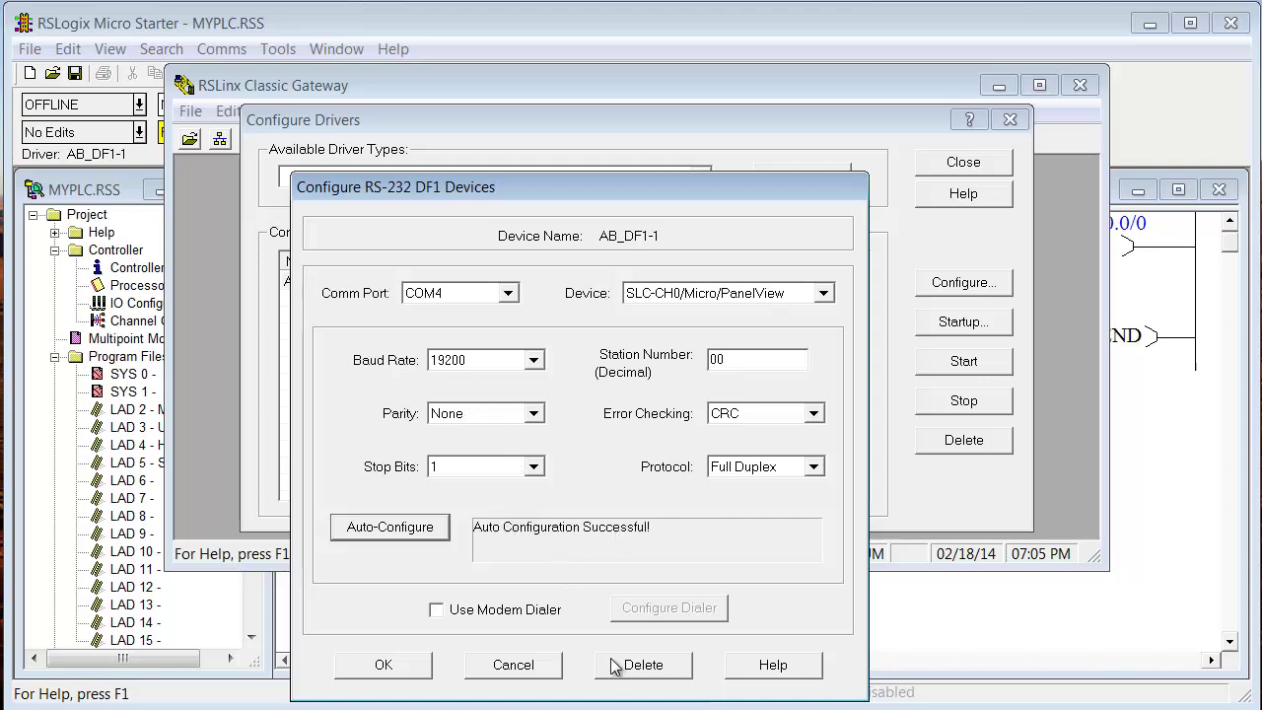
left_click(384, 665)
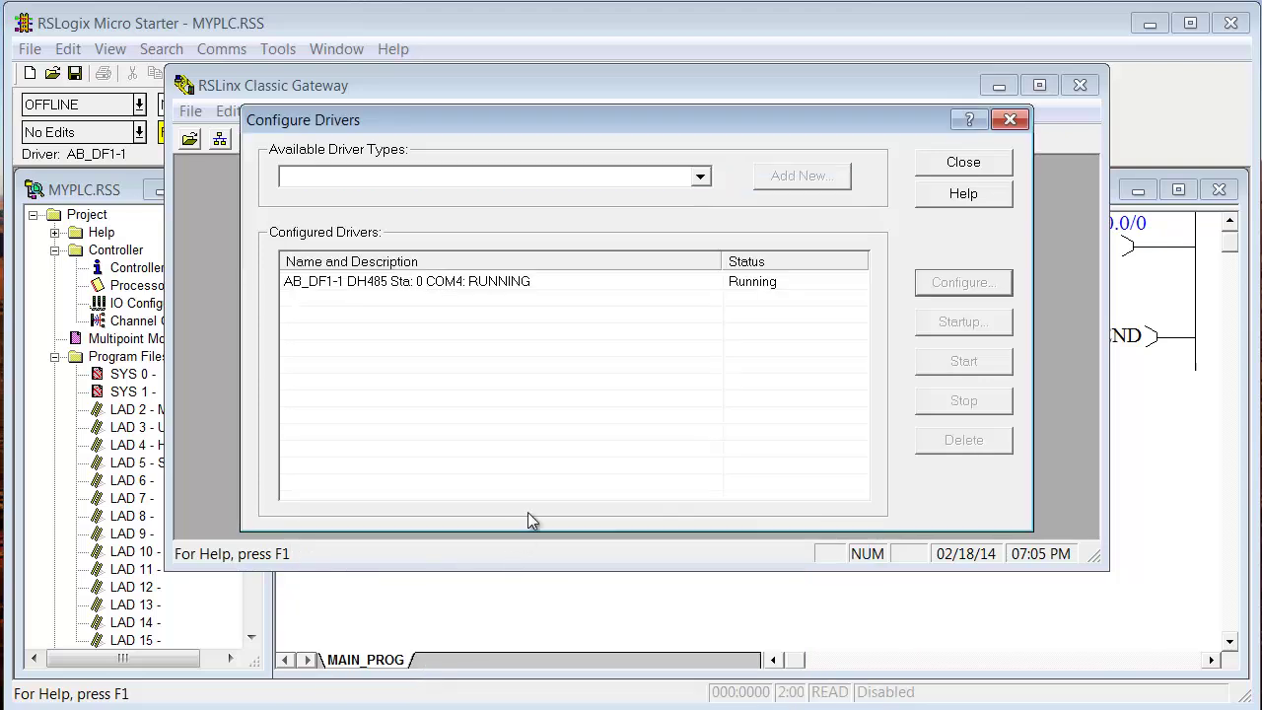
left_click(963, 163)
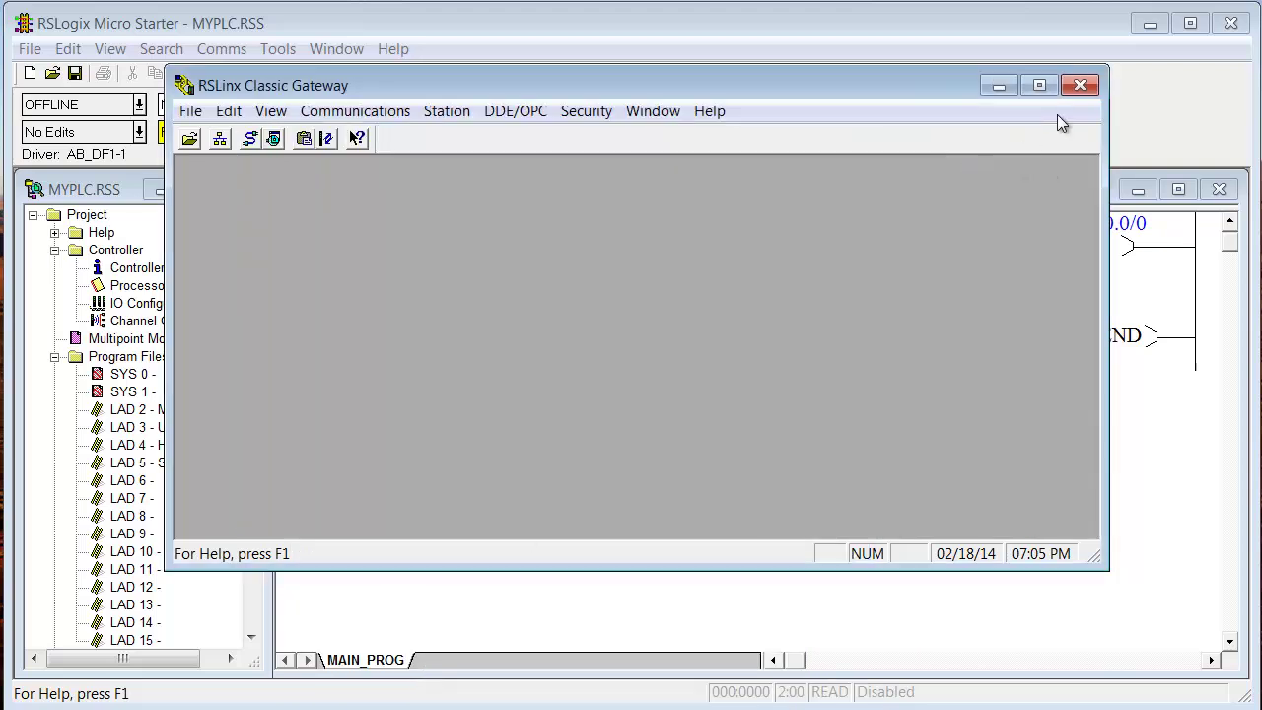
Close RSLinx Classic, then save MYPLC.RSS and go online with the MicroLogix 1000 at node 01.
left_click(999, 86)
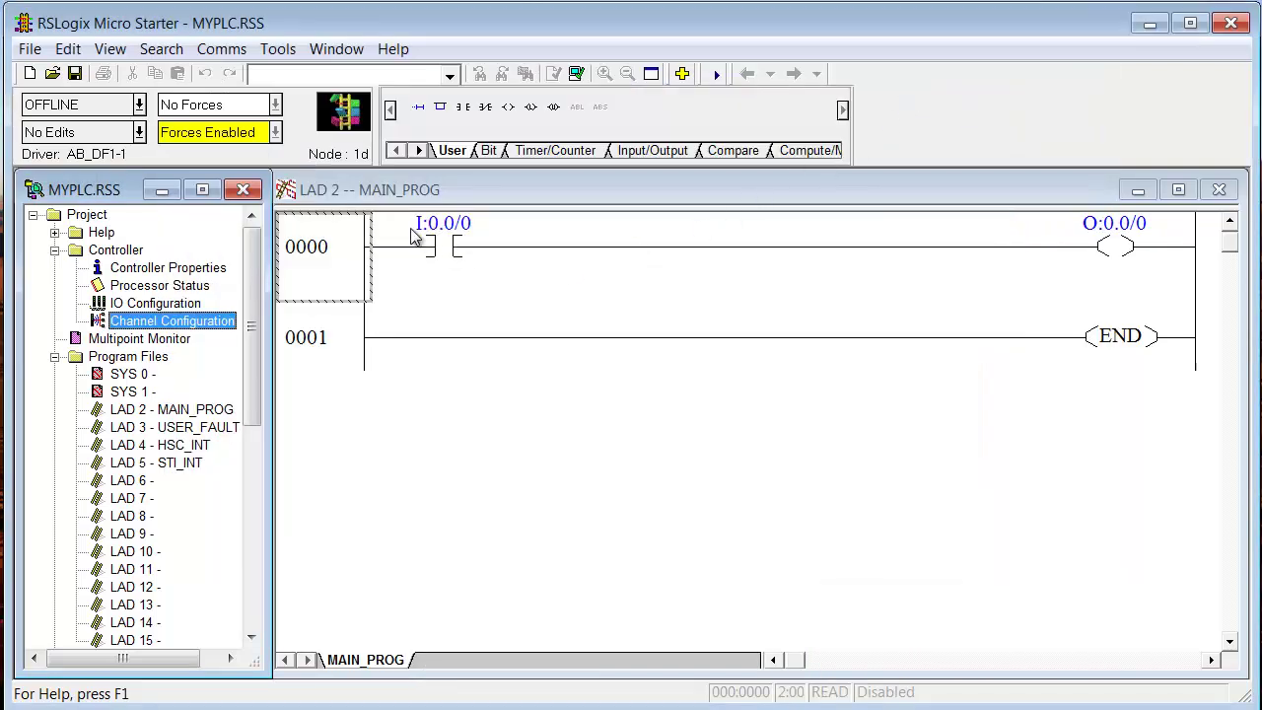
left_click(221, 49)
left_click(253, 76)
left_click(725, 252)
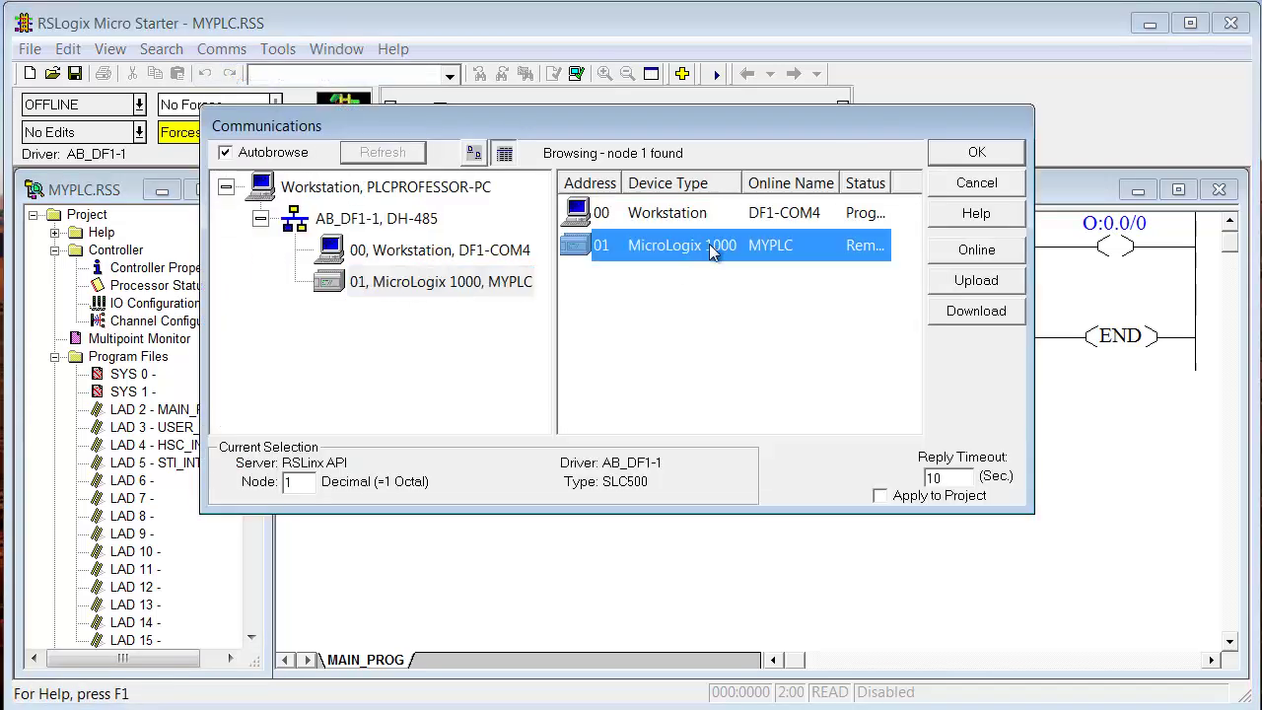
left_click(978, 252)
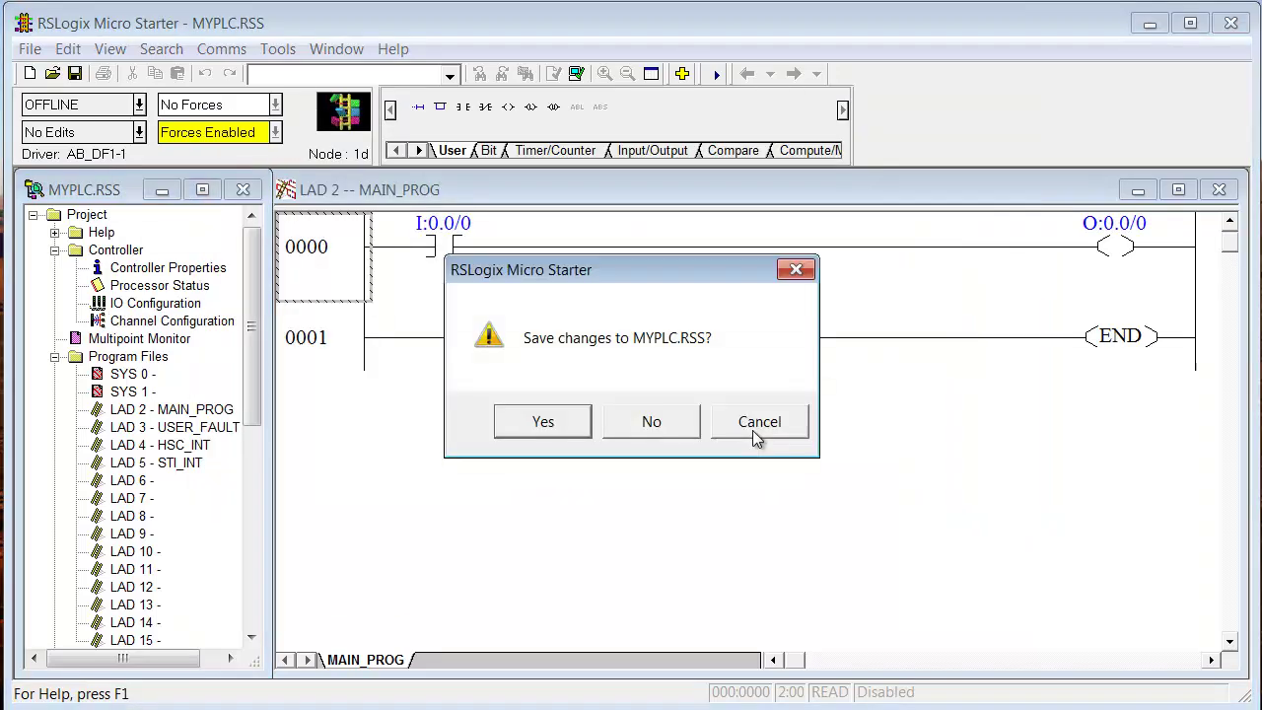
left_click(569, 424)
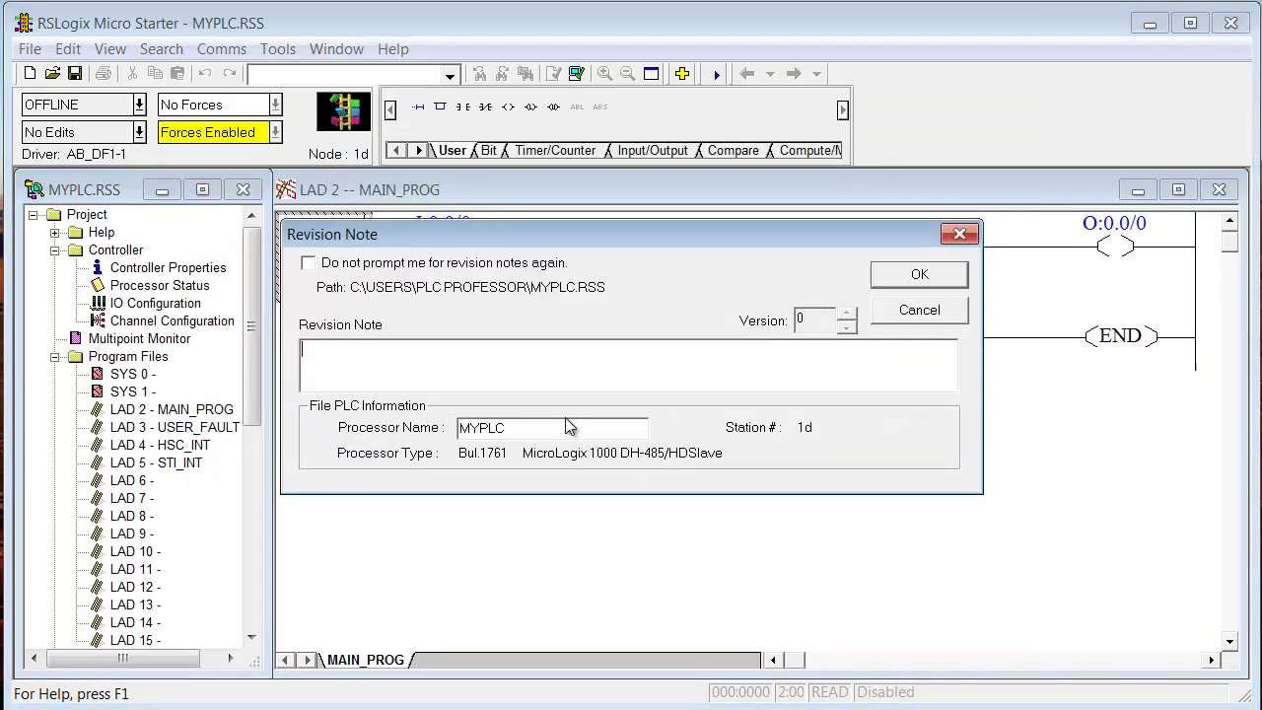
left_click(913, 277)
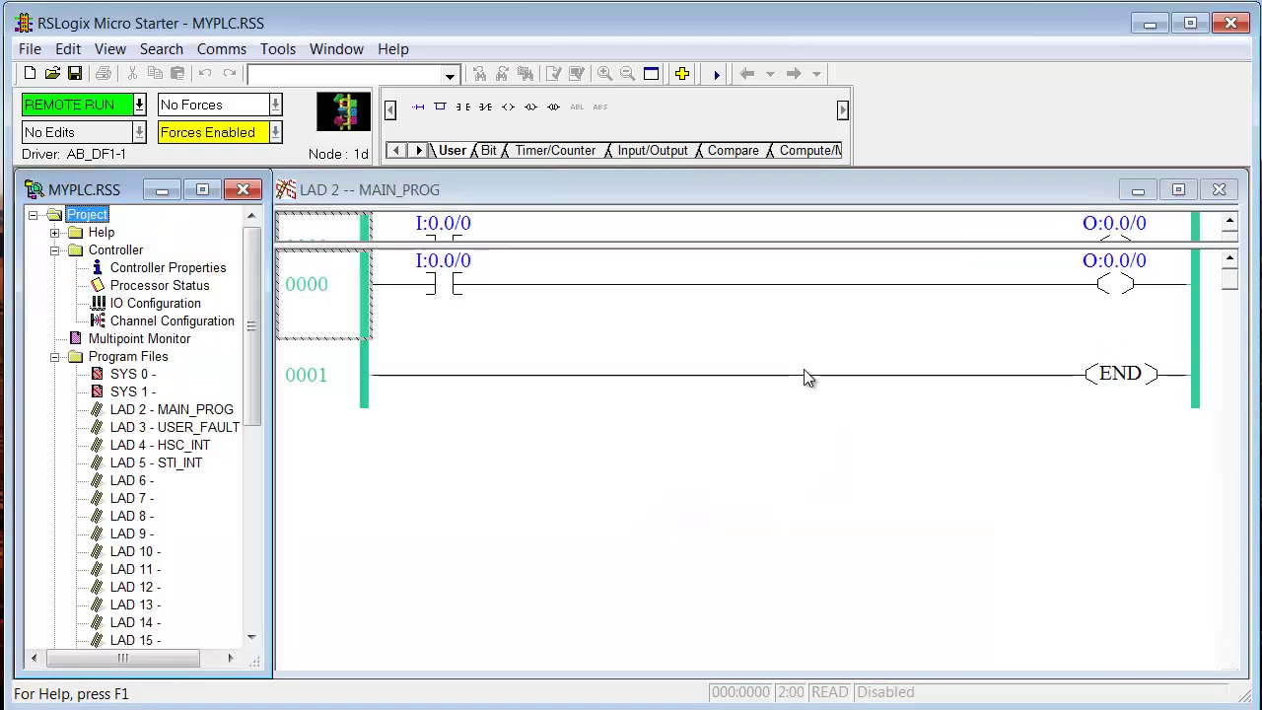